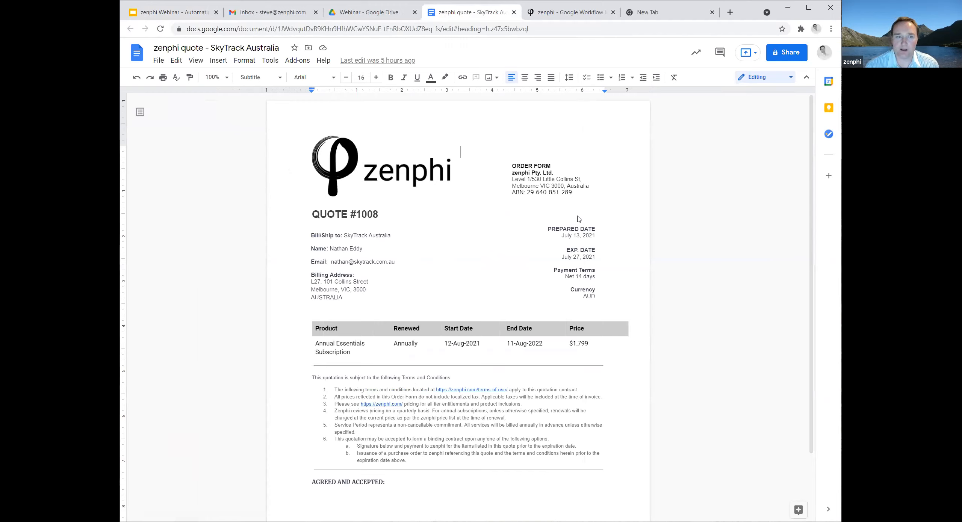
Copy the quote document as "zenphi quote - Template" in the Webinar folder and close the original document.
left_click(158, 60)
left_click(176, 60)
mouse_move(158, 60)
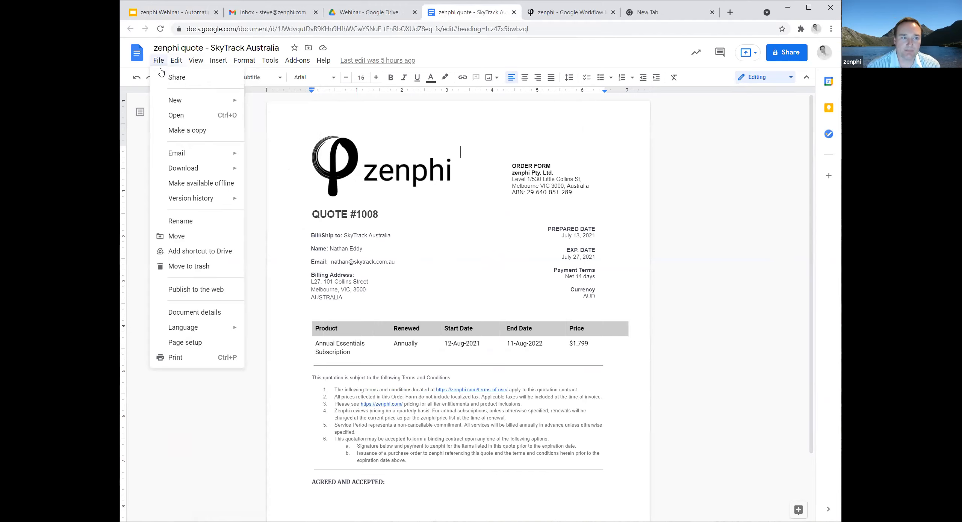
left_click(189, 129)
left_click(478, 238)
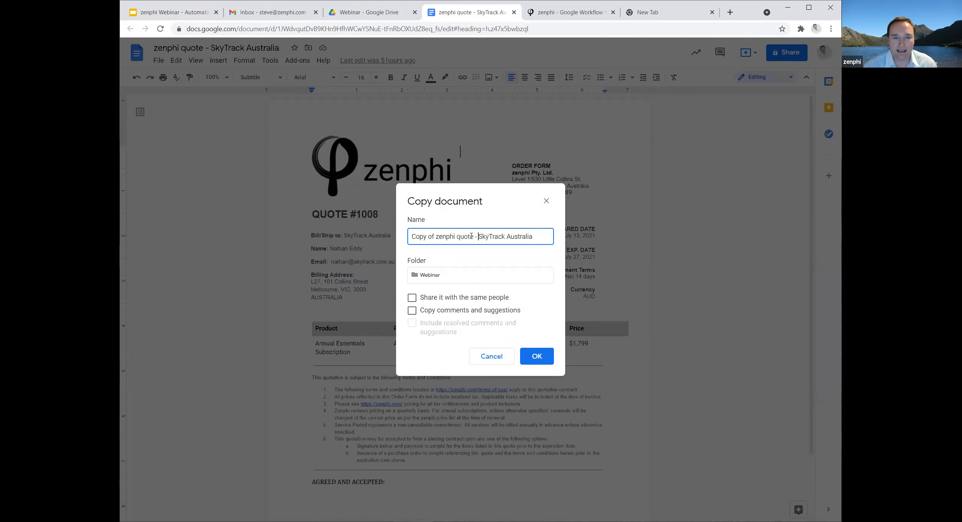
left_click_drag(436, 237, 535, 243)
key("BackSpace")
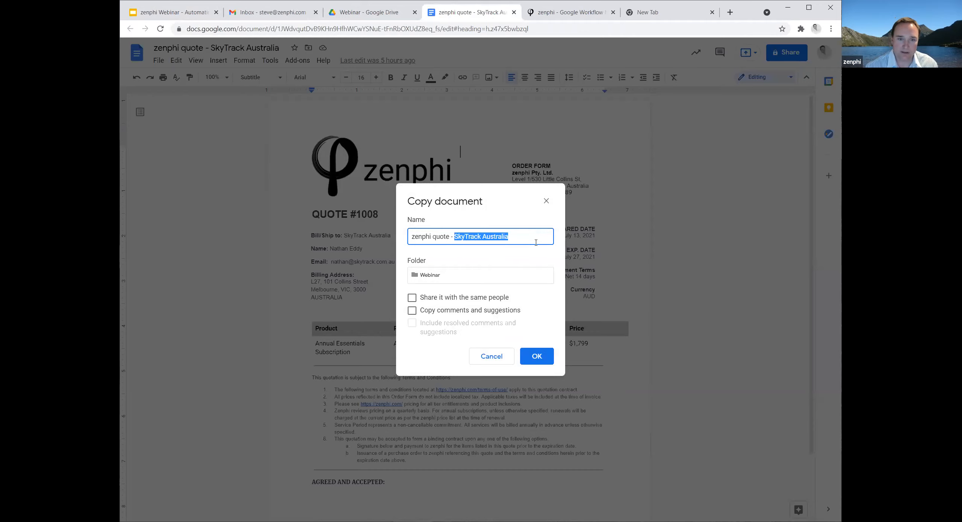
type("Template")
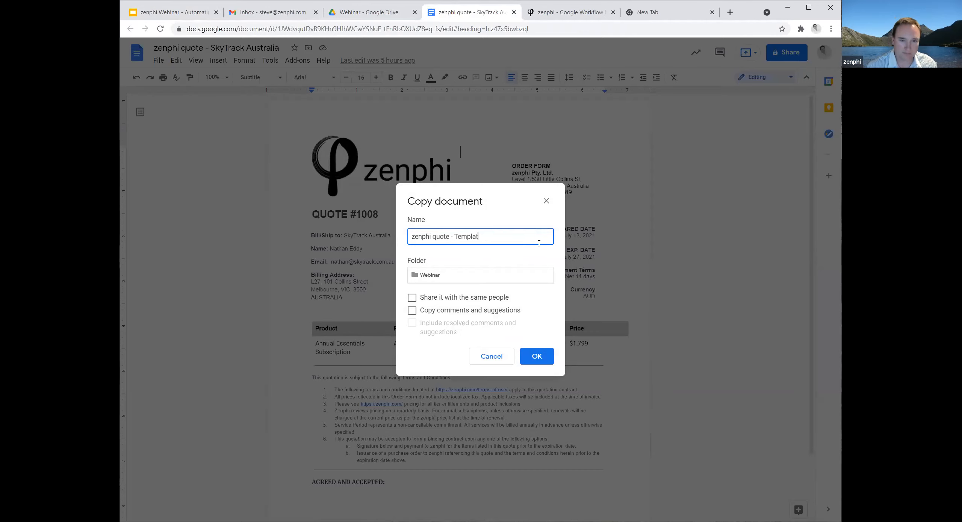
left_click(549, 357)
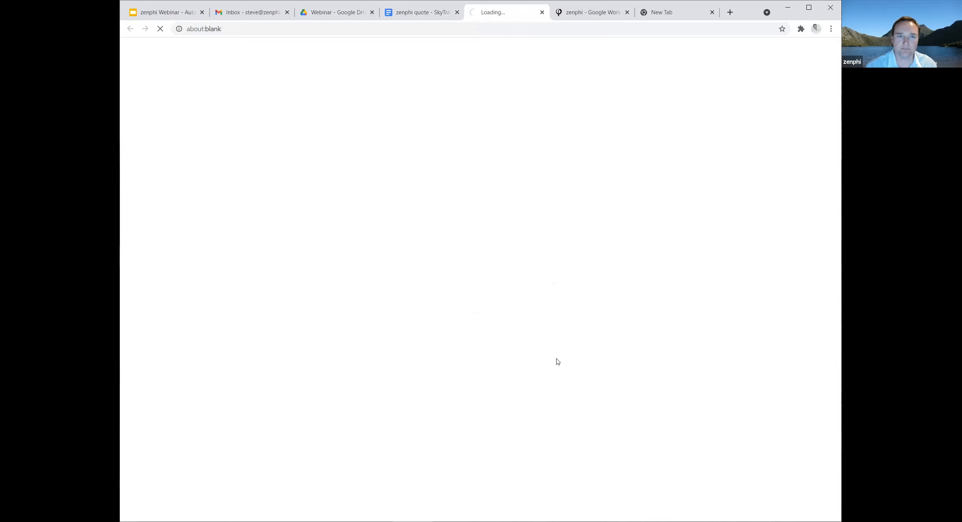
left_click(457, 12)
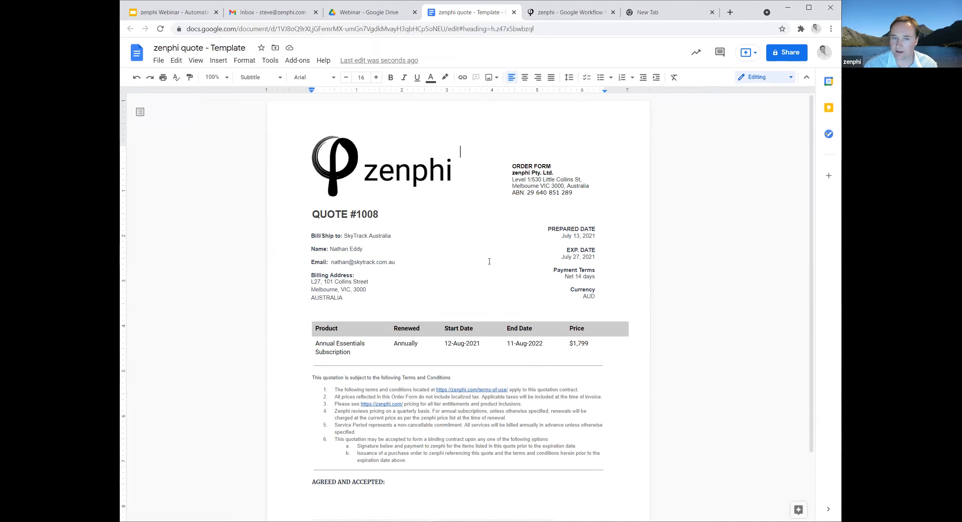
Replace the number after "QUOTE #" in the heading with the placeholder {{QuoteNumber}}.
left_click(354, 214)
left_click_drag(357, 214, 379, 215)
type("{")
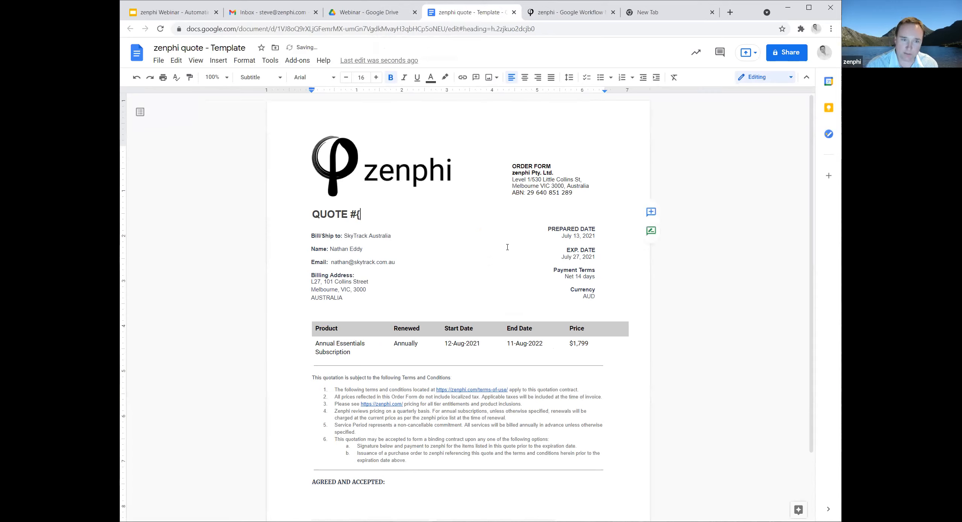
type("{Quote")
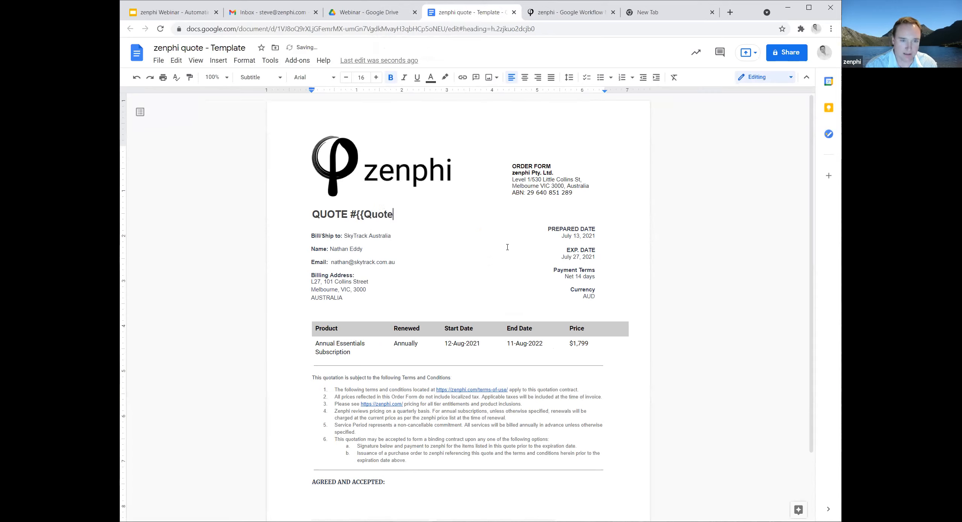
type("Number}}")
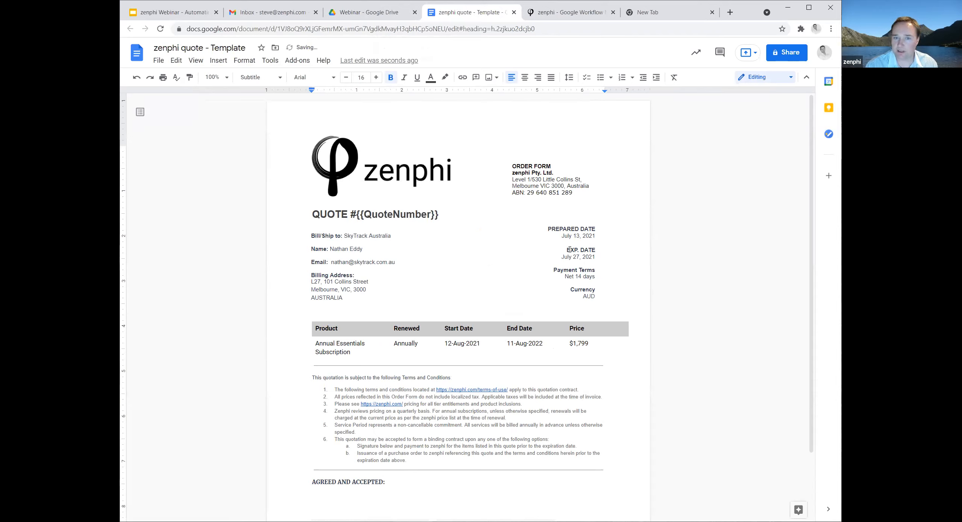
Replace the date under PREPARED DATE with the placeholder {{QuoteDate}}.
left_click_drag(595, 235, 562, 236)
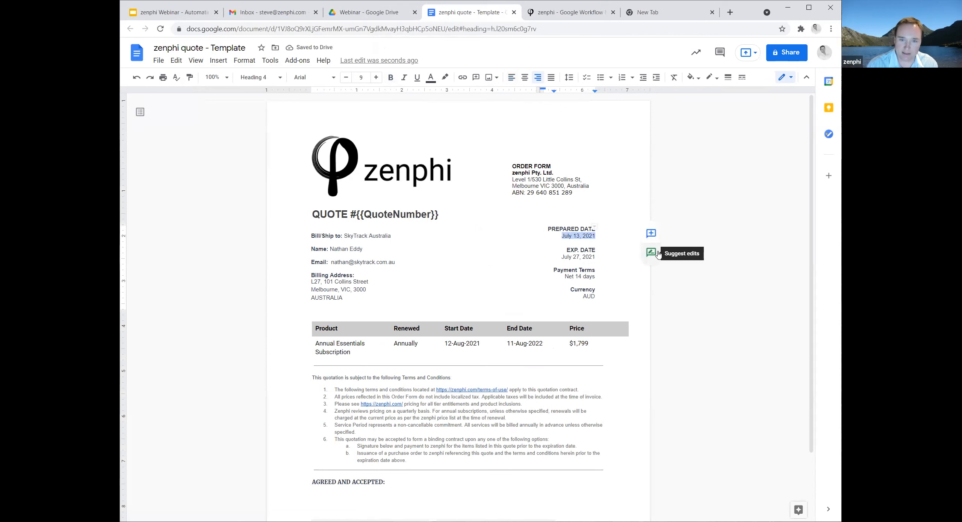
type("{{Date}}")
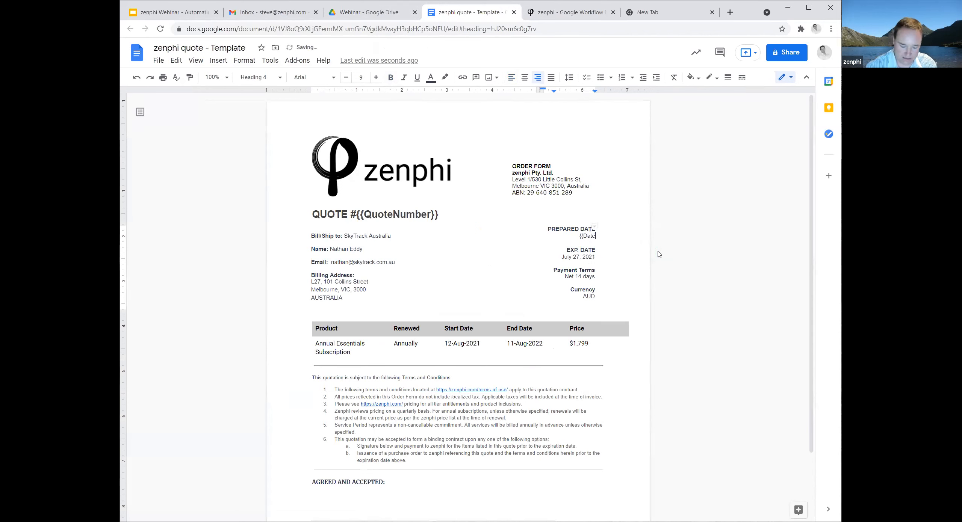
key("Left")
key("Left")
key("Left")
type("Quote")
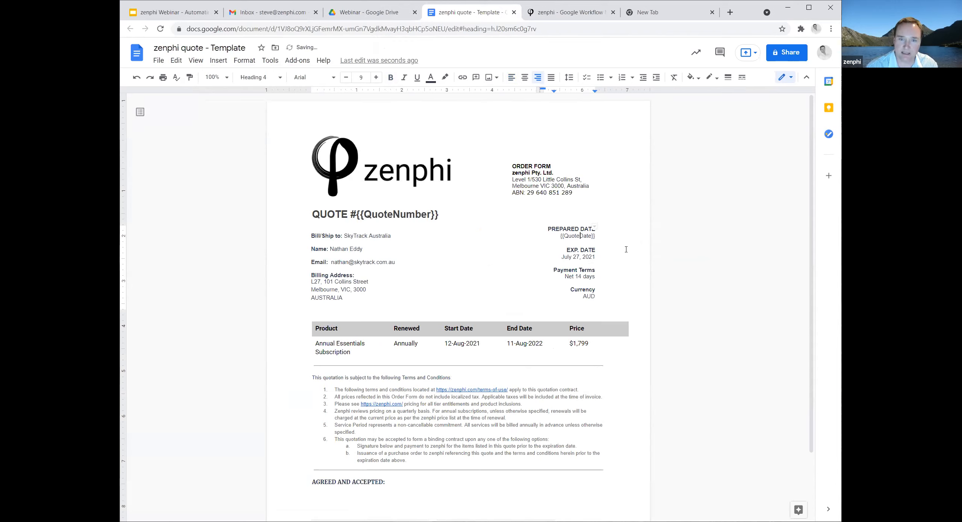
Replace the date under EXP. DATE with the placeholder {{ExpDate}}.
left_click_drag(594, 257, 569, 257)
key("BackSpace")
key("Delete")
type("{{E")
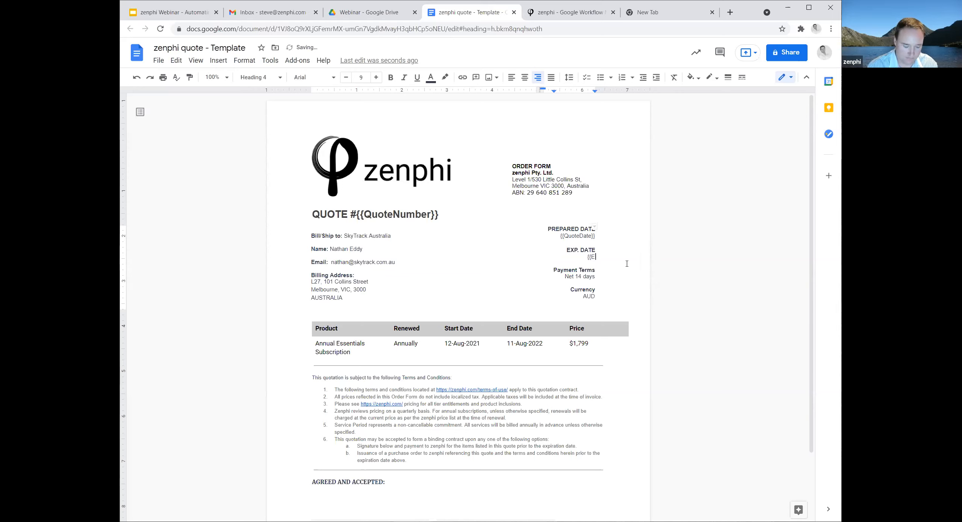
type("xpDate}}")
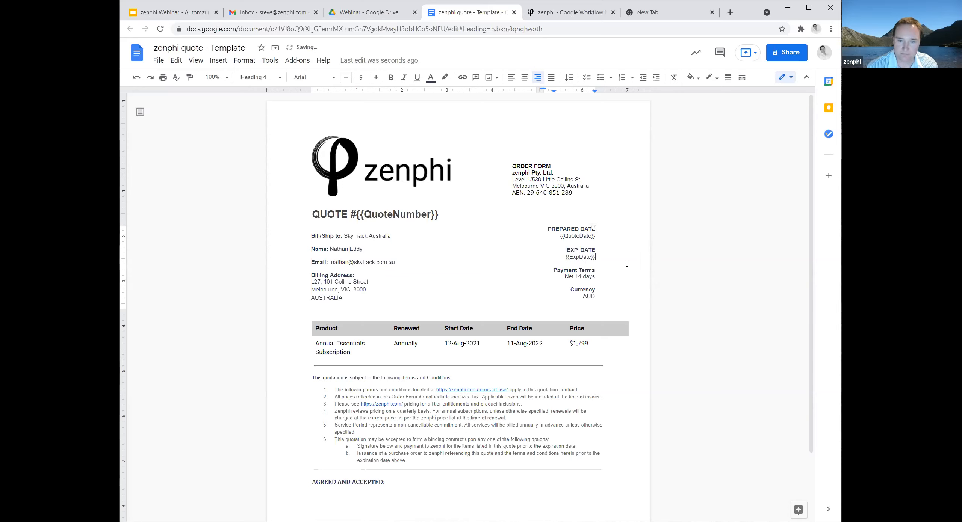
Replace the value under Currency with the placeholder {{Currency}}.
double_click(597, 297)
type("{{Cur")
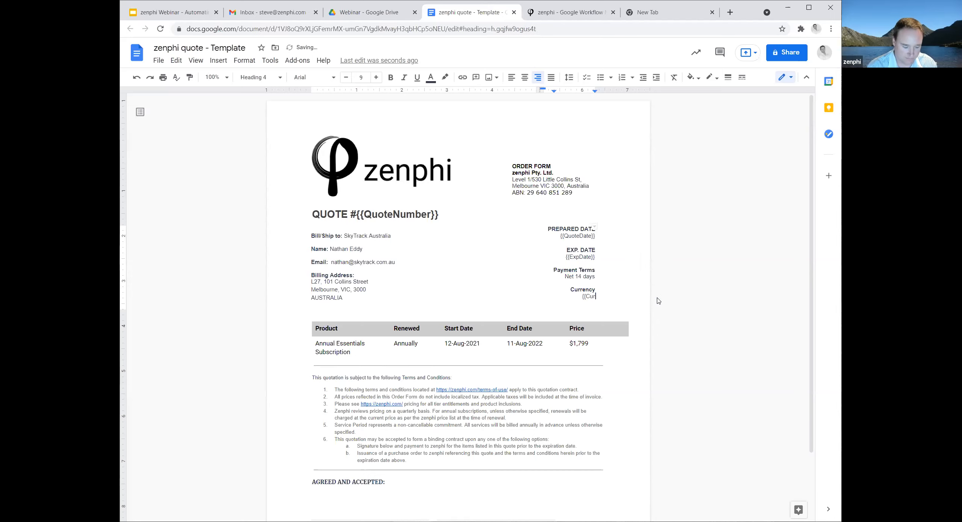
type("rency}}")
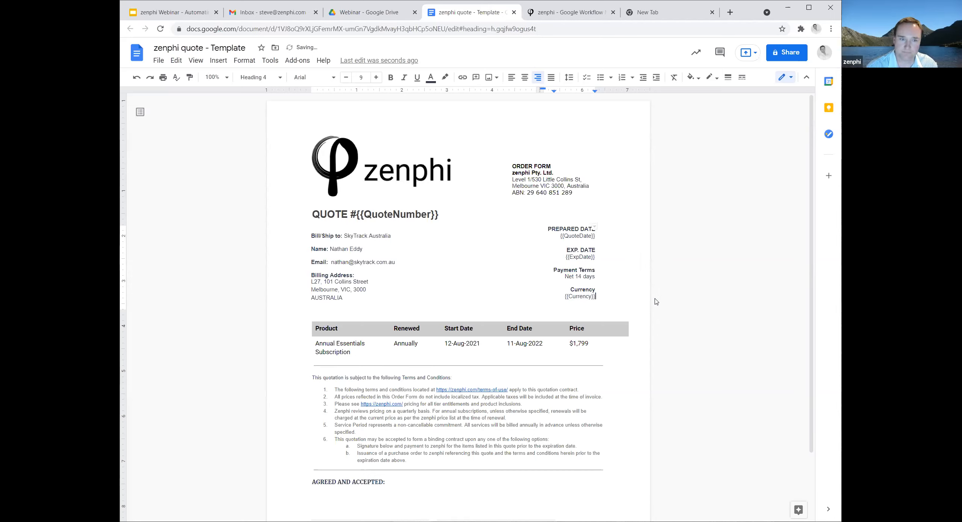
Replace the Bill/Ship to company with {{Customer Name}} and the contact's name with {{ContactName}}.
left_click_drag(393, 235, 346, 234)
type("{{Customer Name}}")
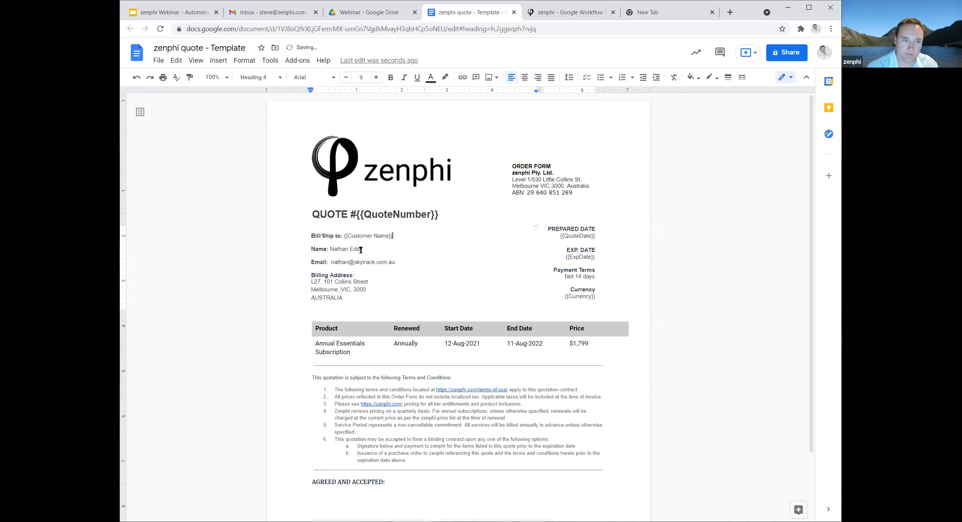
left_click_drag(362, 249, 329, 249)
type("{{ContactName")
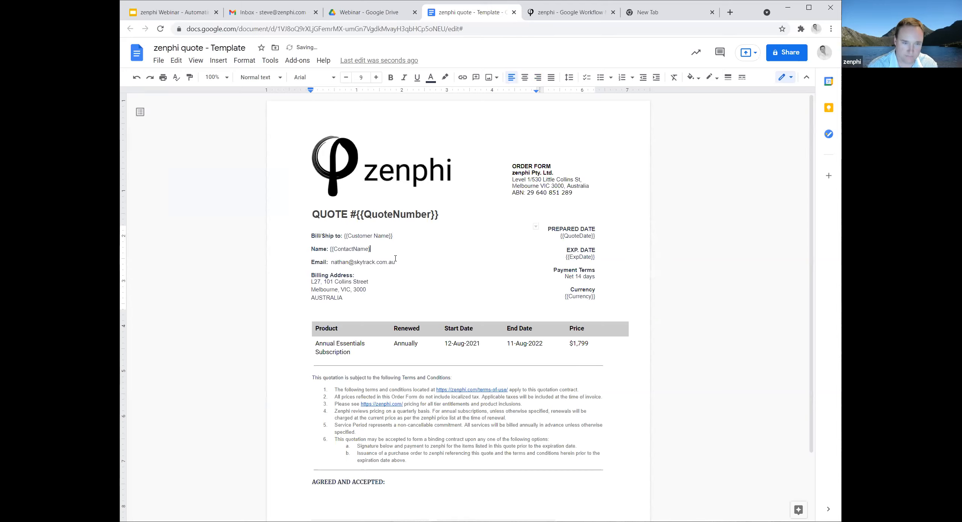
Replace the contact's e-mail in the Email line with the placeholder {{EmailAddress}}.
double_click(372, 262)
left_click_drag(372, 263, 332, 263)
type("{{")
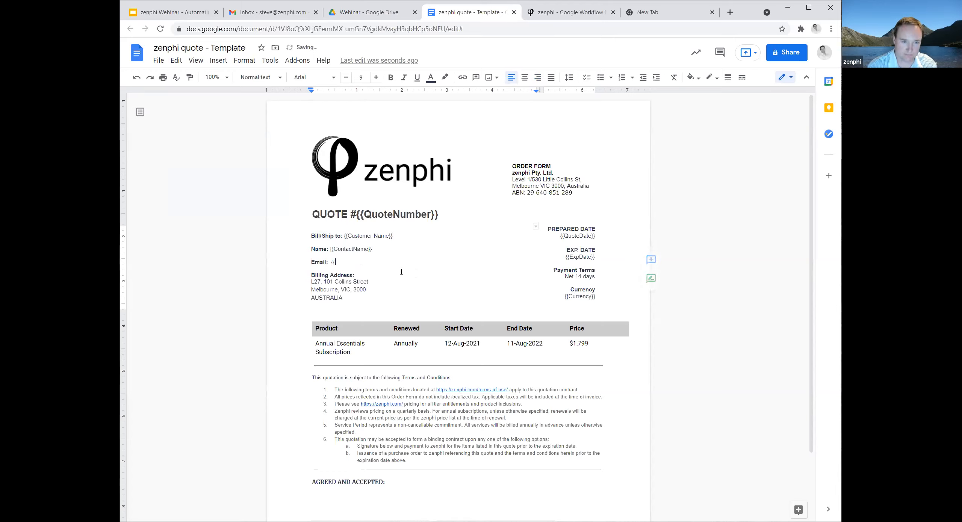
type("EmailAddress")
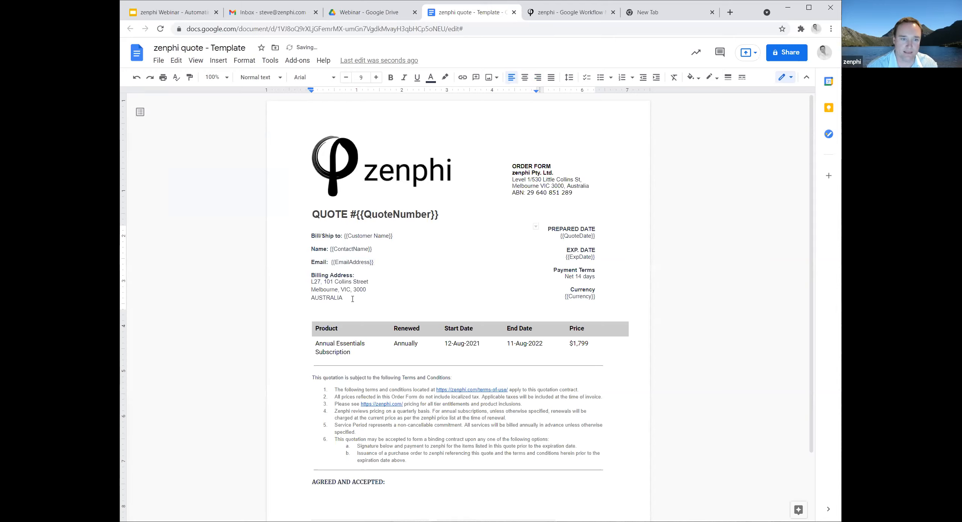
Replace all lines of the address under Billing Address with the placeholder {{BillingAddress}}.
left_click_drag(353, 299, 311, 280)
type("{{")
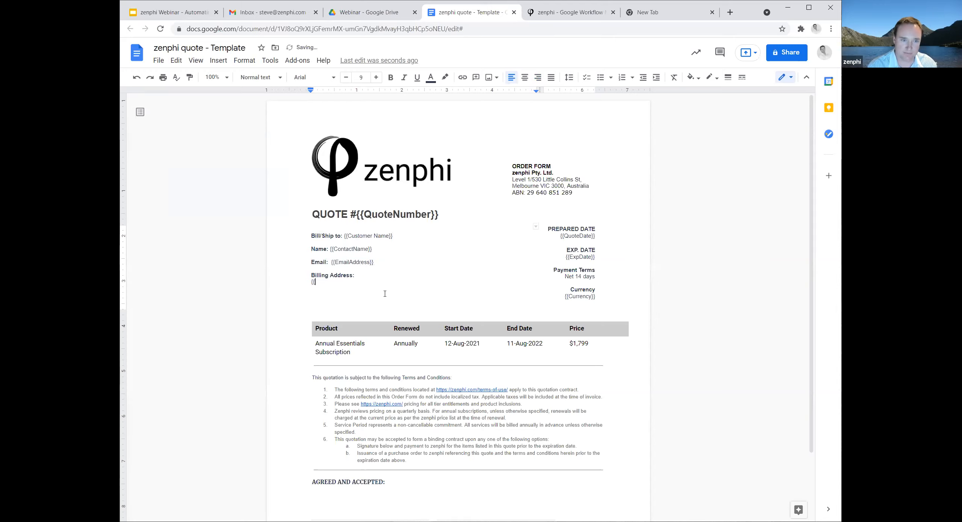
type("BillingA")
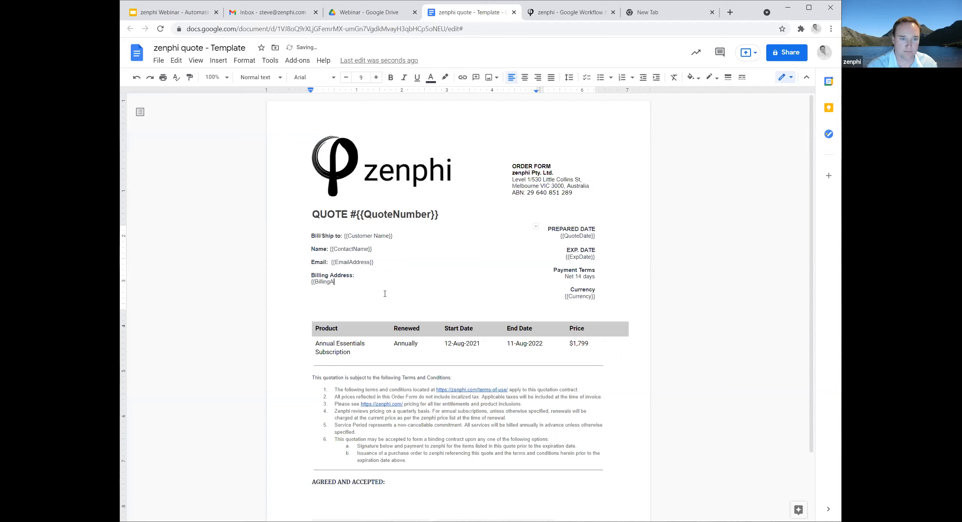
type("ddress}}")
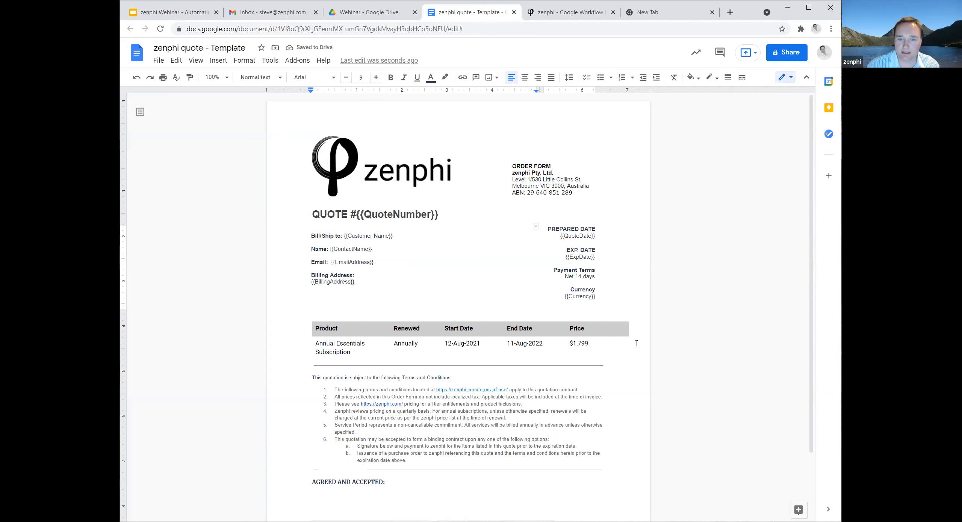
Replace the whole product and pricing table with the placeholder {{ProductDetails}}.
left_click_drag(631, 343, 403, 320)
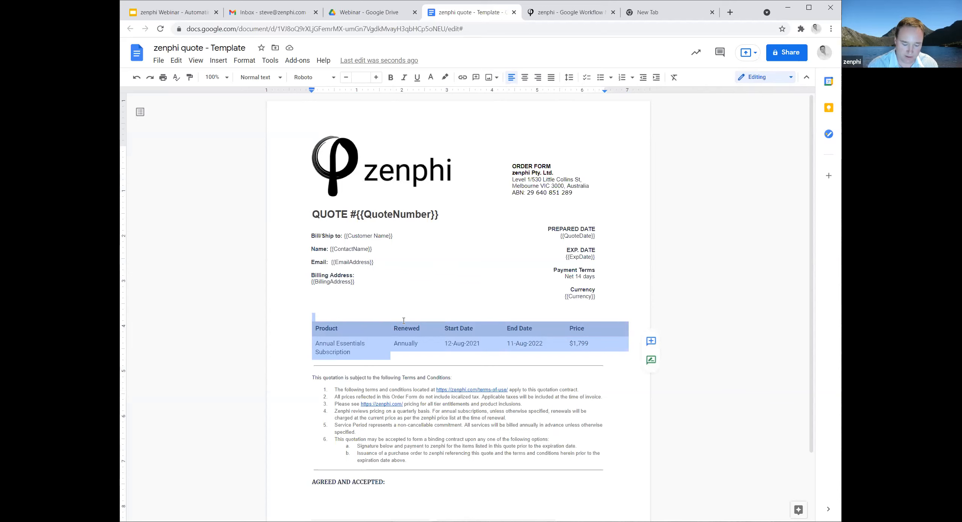
type("{{ProductDetails")
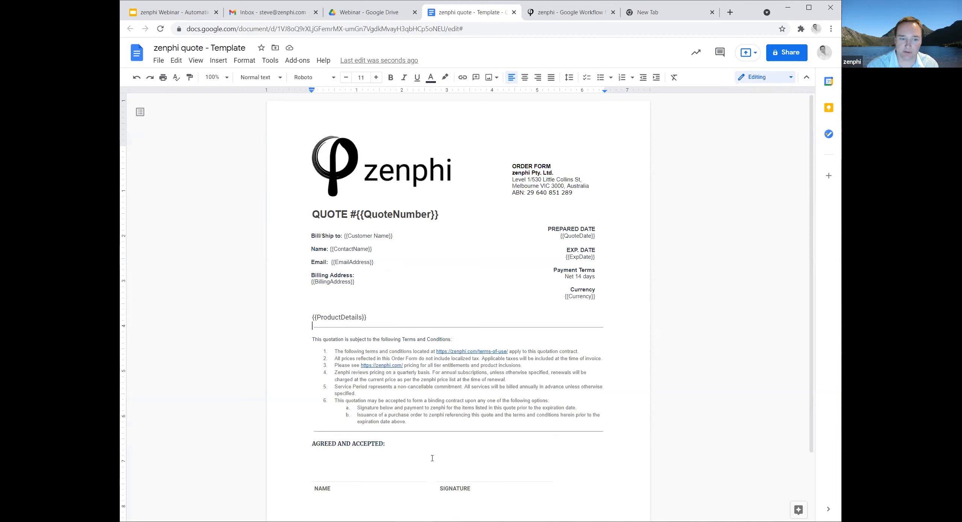
Insert the placeholder {{ContactName}} above the NAME line in the AGREED AND ACCEPTED section.
left_click(328, 476)
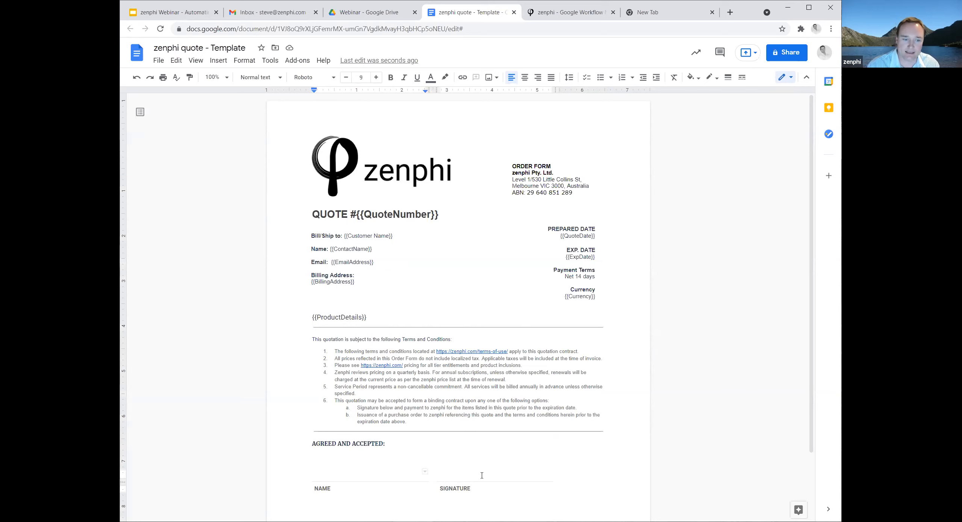
type("{{")
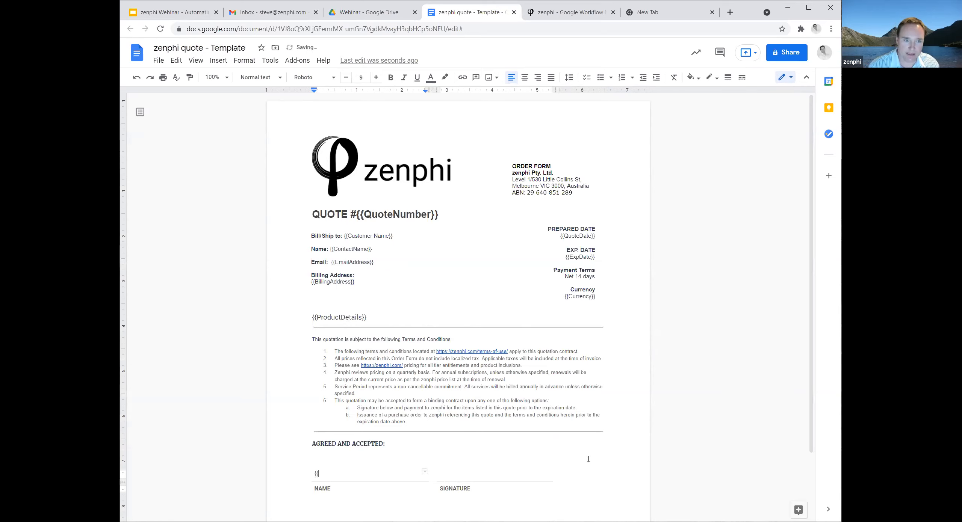
type("Contact")
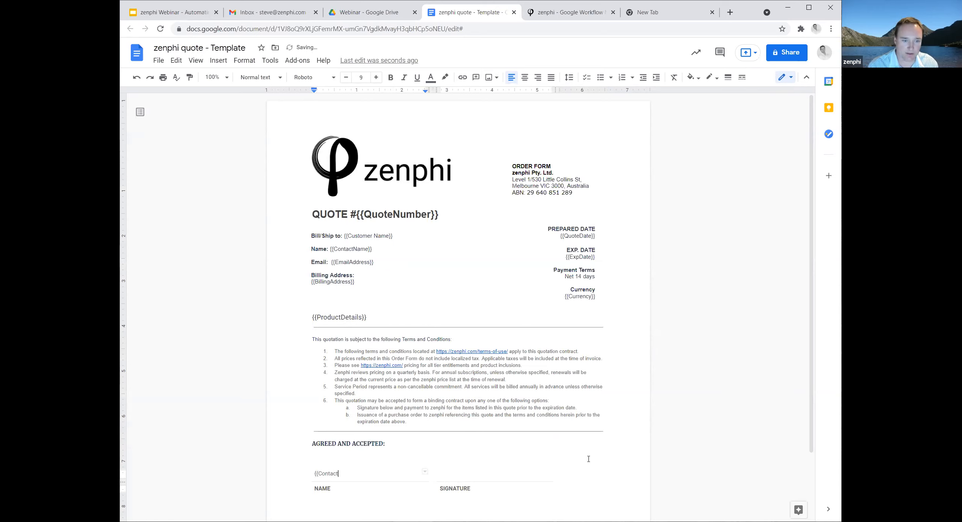
type("Name")
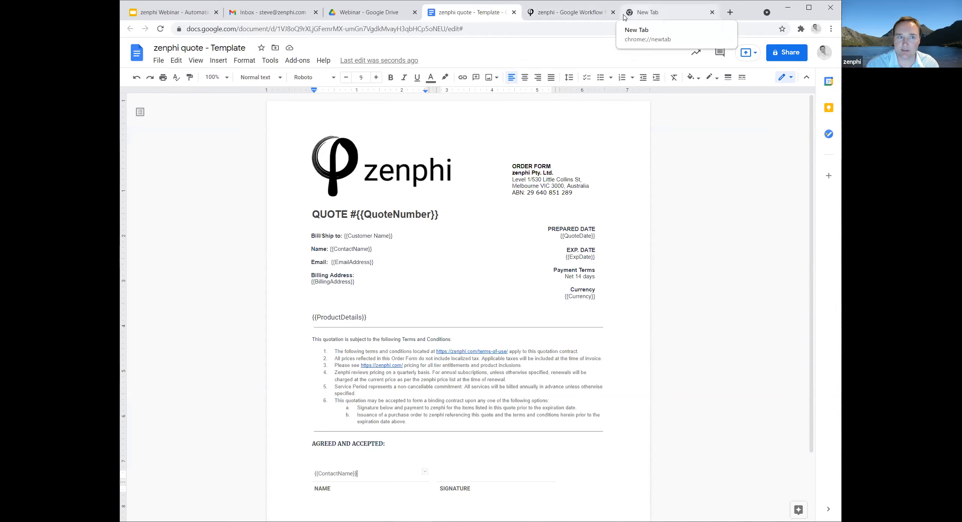
Switch to the empty browser tab and create a new Google Form through forms.new.
left_click(645, 12)
left_click(254, 30)
type("forms.new")
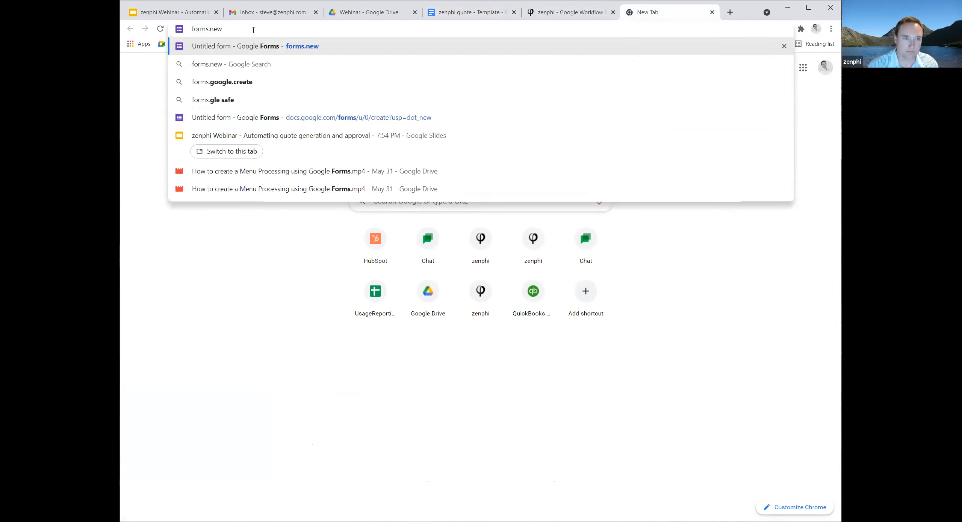
key("Return")
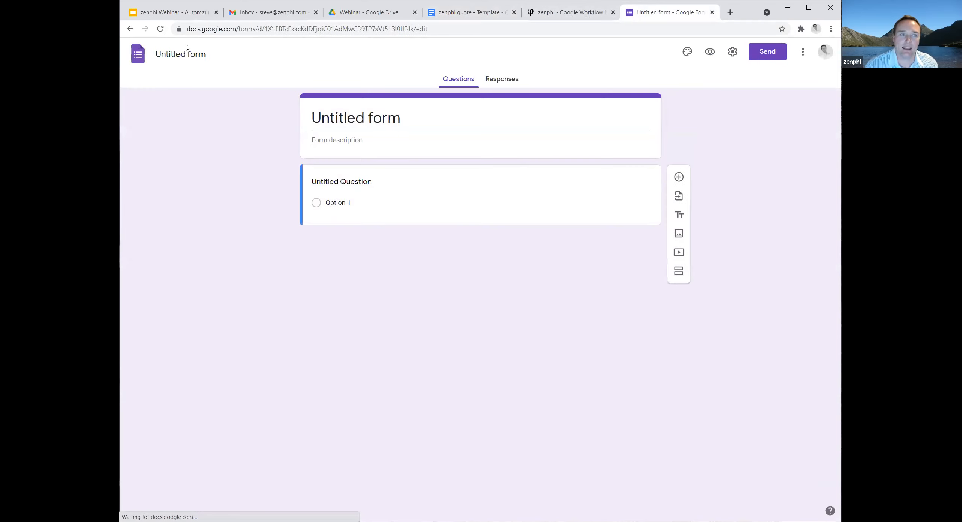
Name the form "Quote Generation" and apply the same text as its heading.
left_click(188, 56)
type("Quote Generation")
left_click(435, 136)
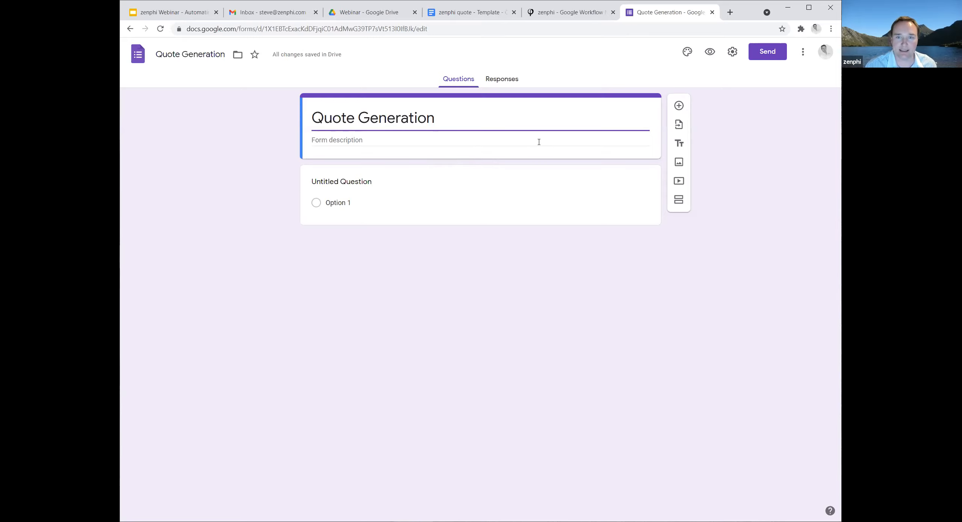
Title the form's first question "Company Name".
left_click(387, 185)
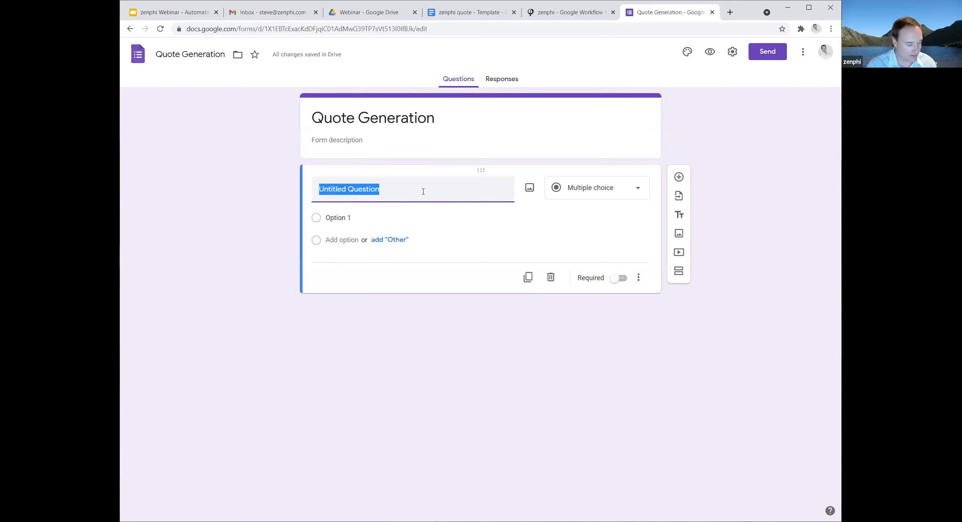
type("Compan")
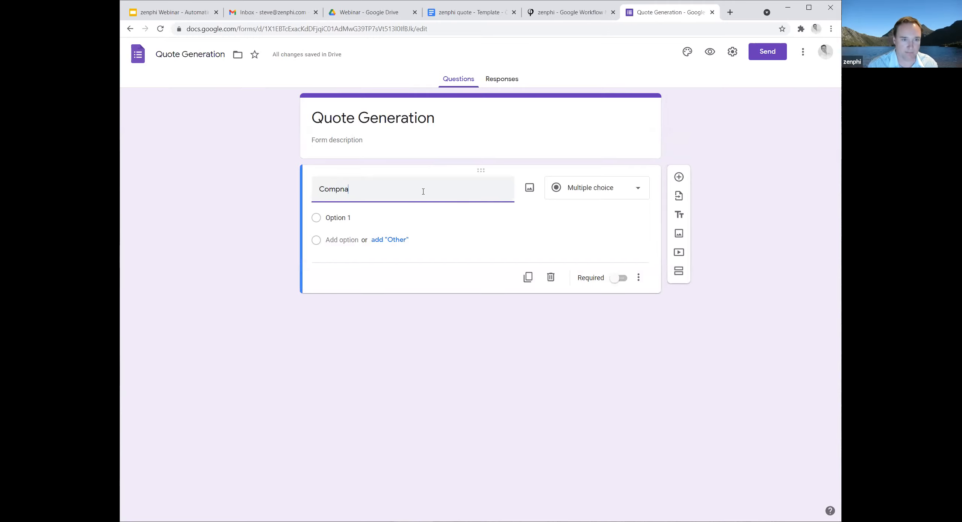
type("y Name")
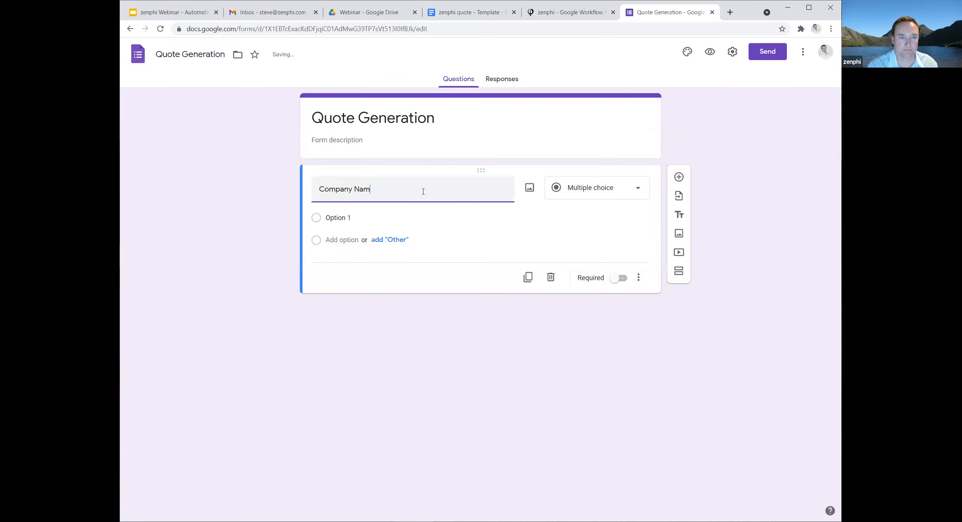
Add a second question titled "Contact Person" below the Company Name question.
left_click(681, 178)
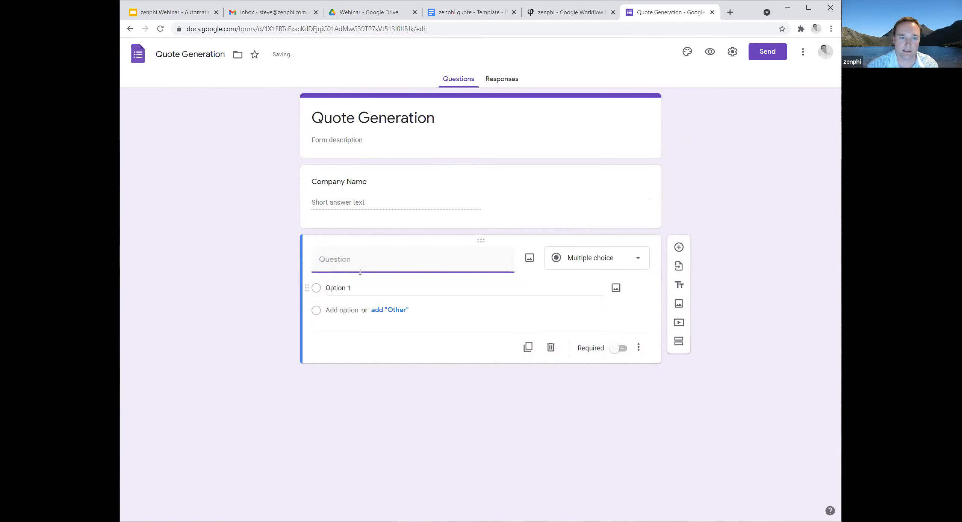
type("Con")
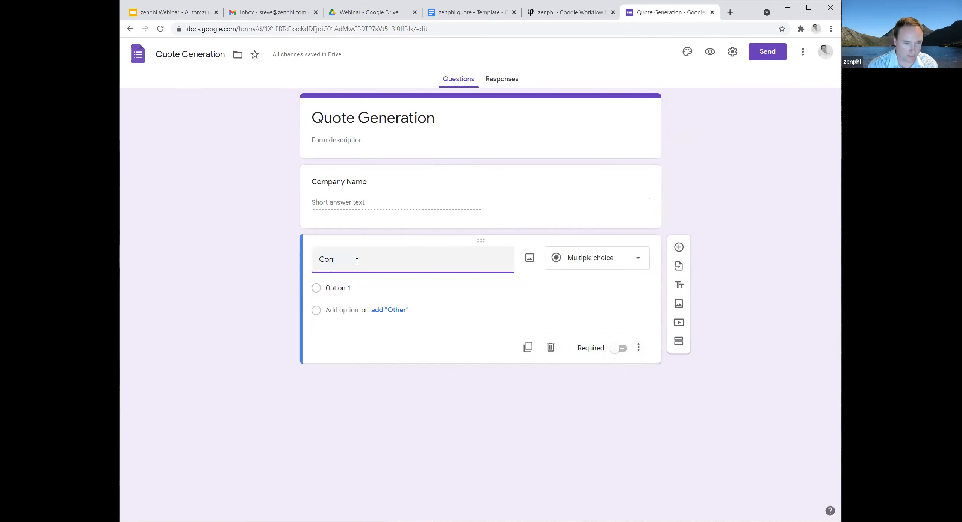
type("tact Person")
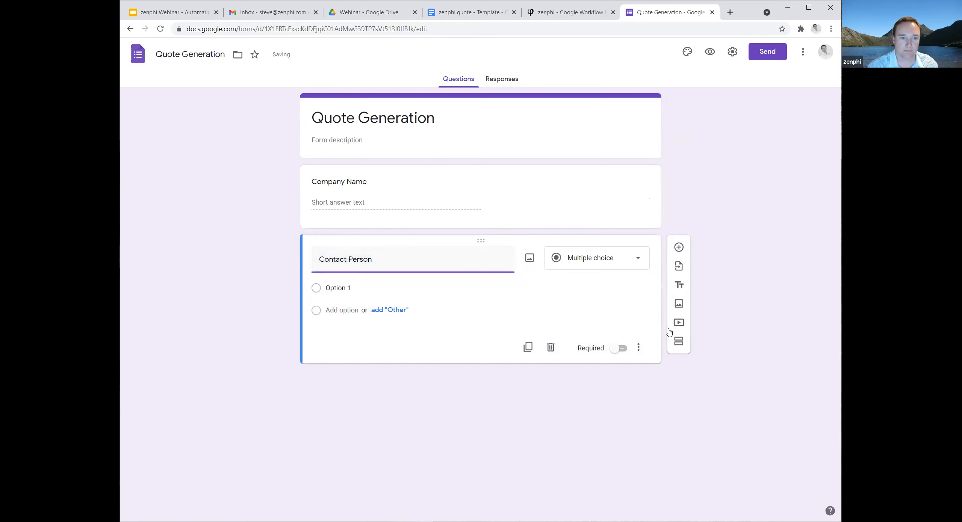
Add a third question titled "Billing Address" and set its answer type to Paragraph.
left_click(678, 247)
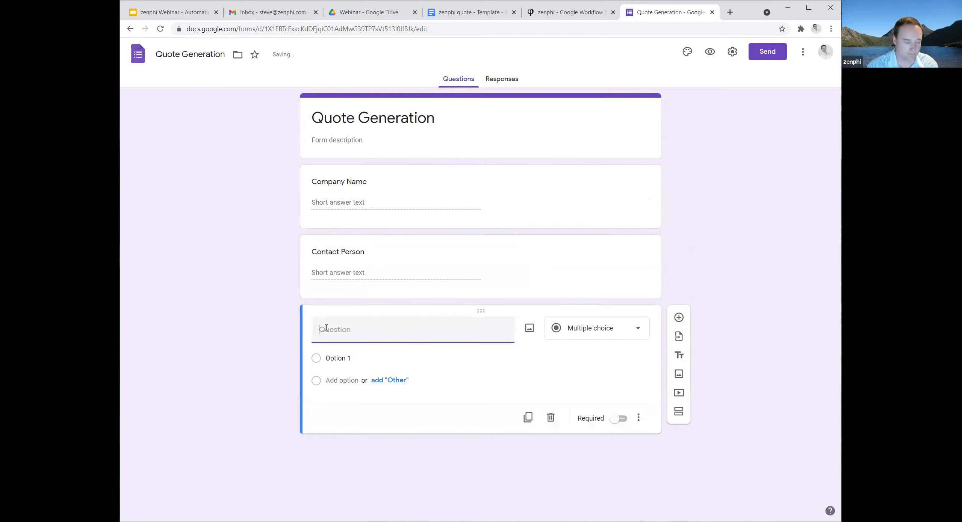
type("Billing ")
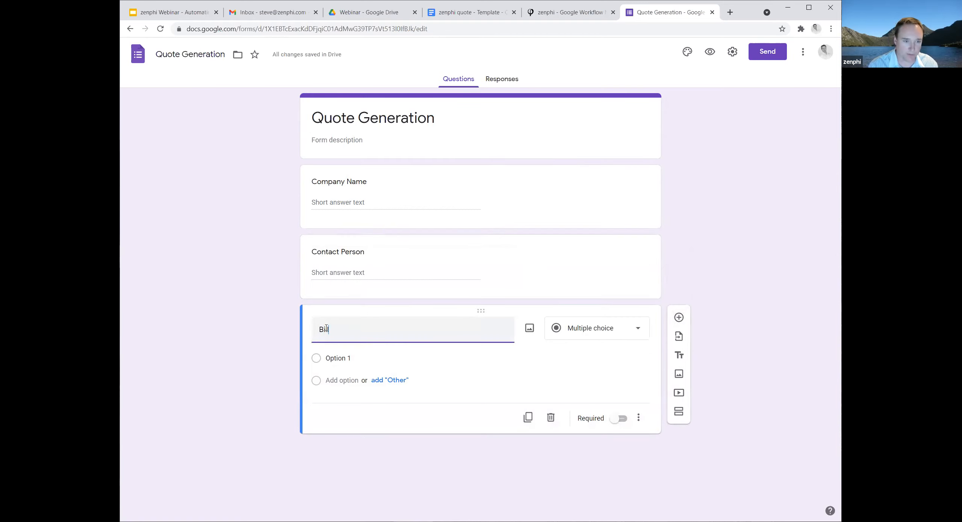
type("Address")
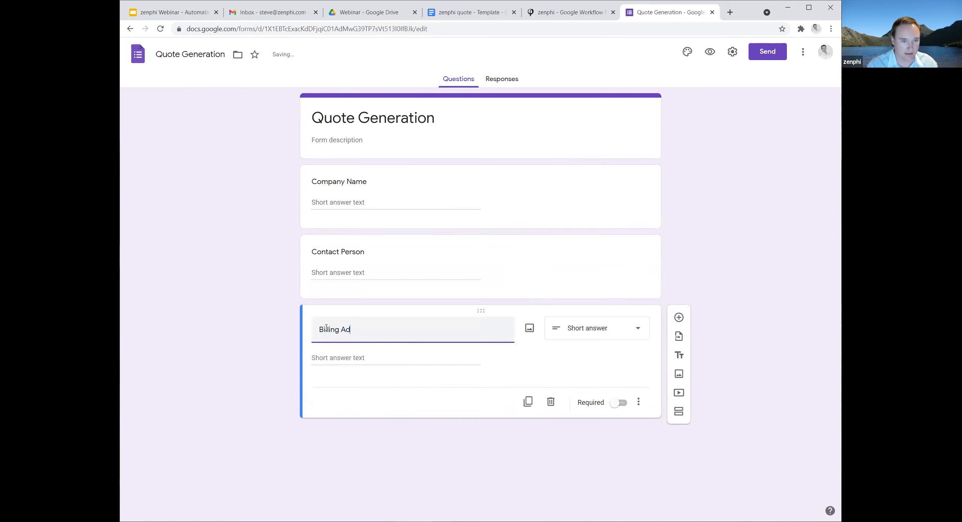
left_click(638, 329)
left_click(601, 256)
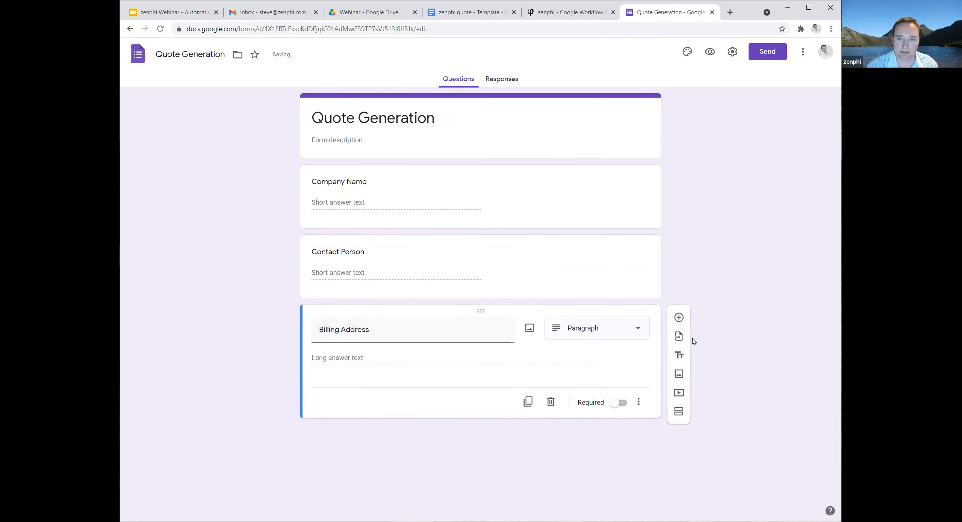
Add a question titled "Email", followed by a multiple-choice question titled "Currency".
left_click(678, 317)
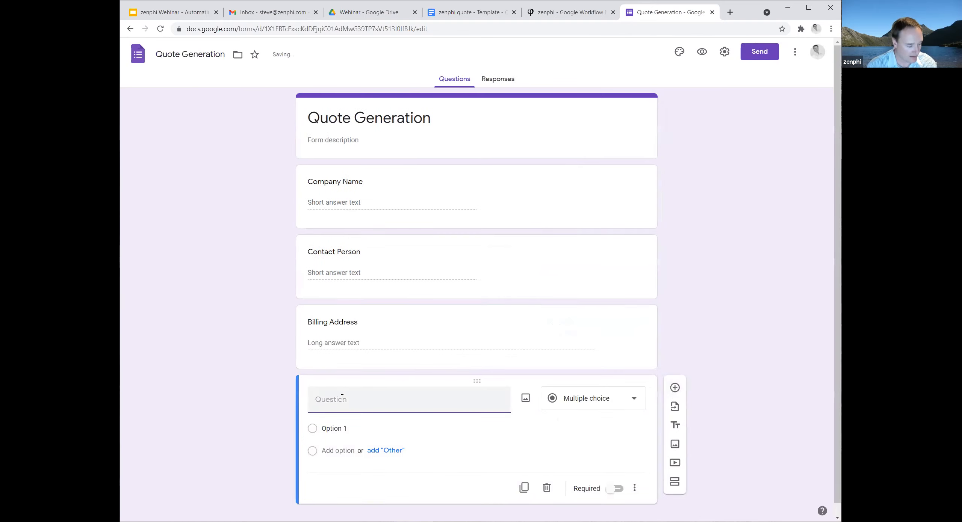
type("Email")
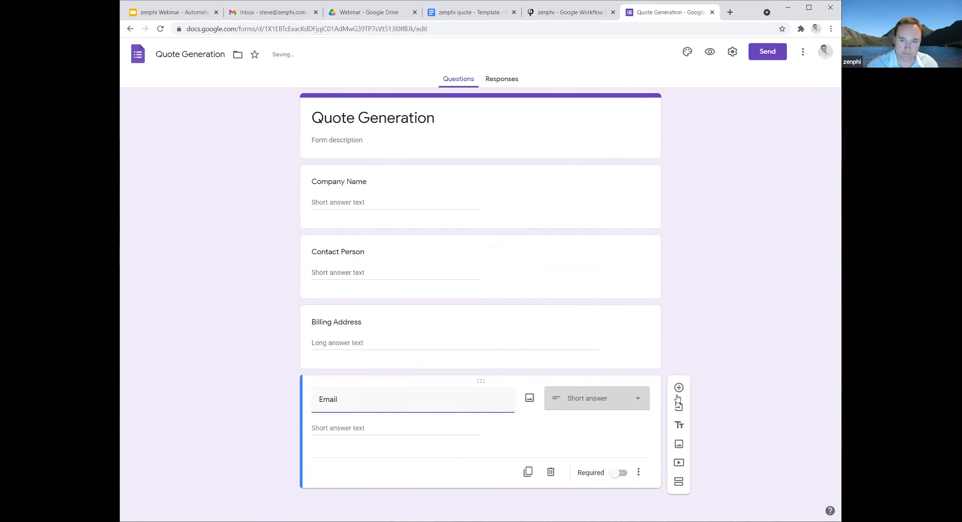
left_click(675, 388)
left_click(337, 387)
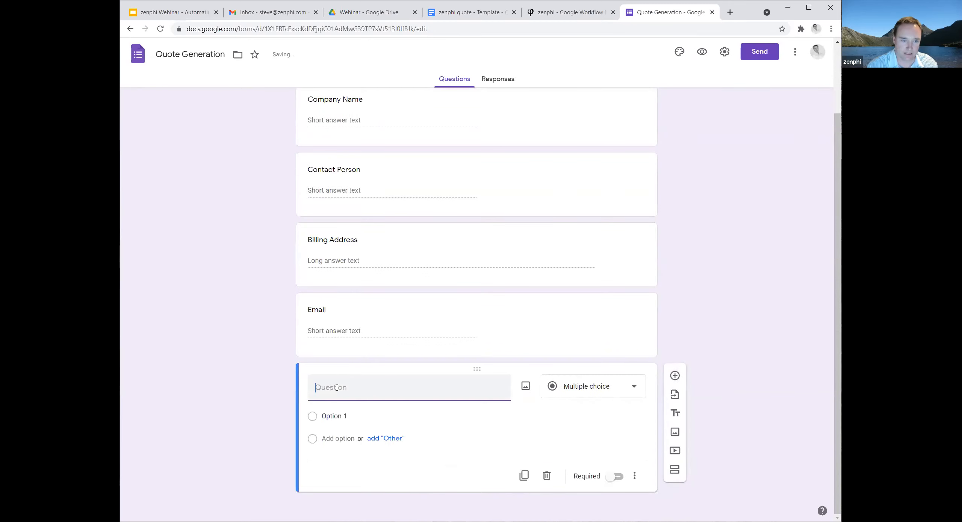
type("Currency")
Fill the Currency question with the answer options AUD, USD, EUR and GBP.
left_click(394, 421)
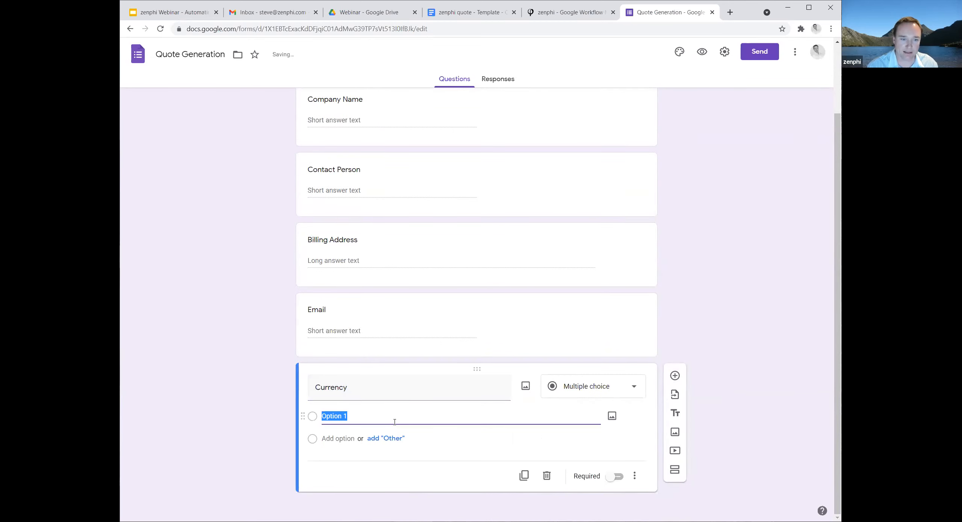
type("AUD")
key("Return")
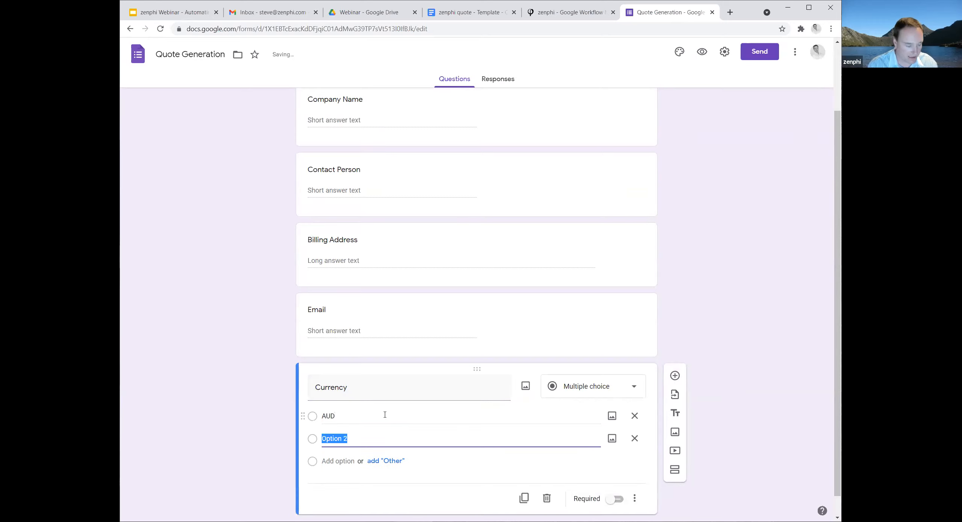
type("USD")
key("Return")
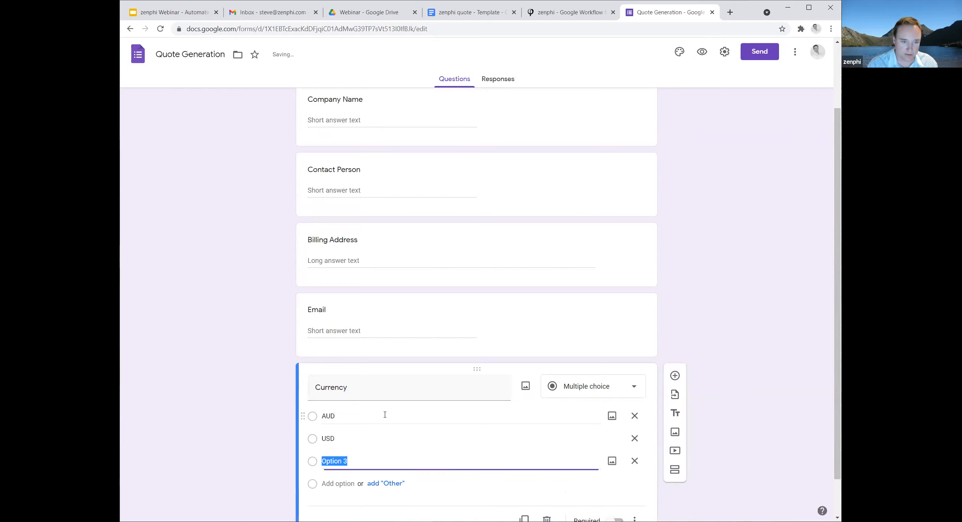
type("EUR")
key("Return")
type("GBP")
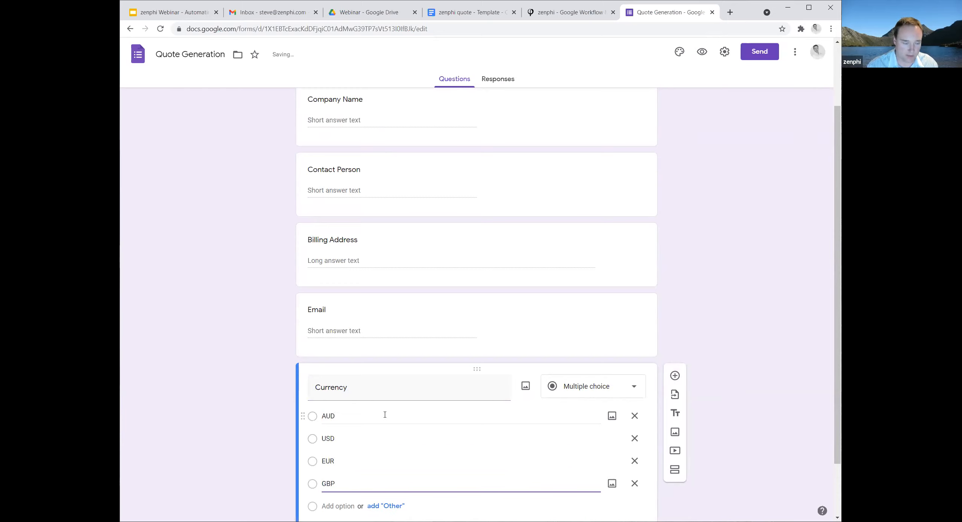
Add a multiple-choice question titled "Product" below the Currency question.
left_click(675, 377)
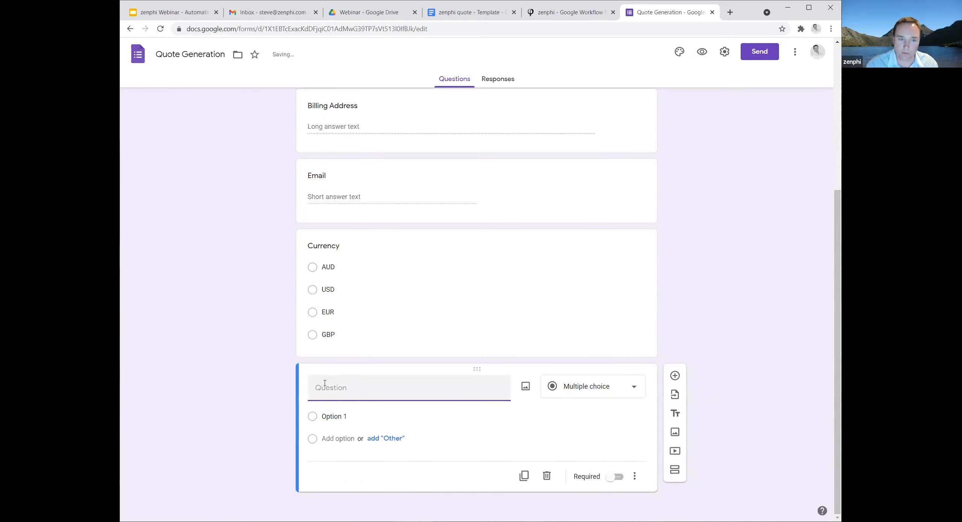
type("Essentials")
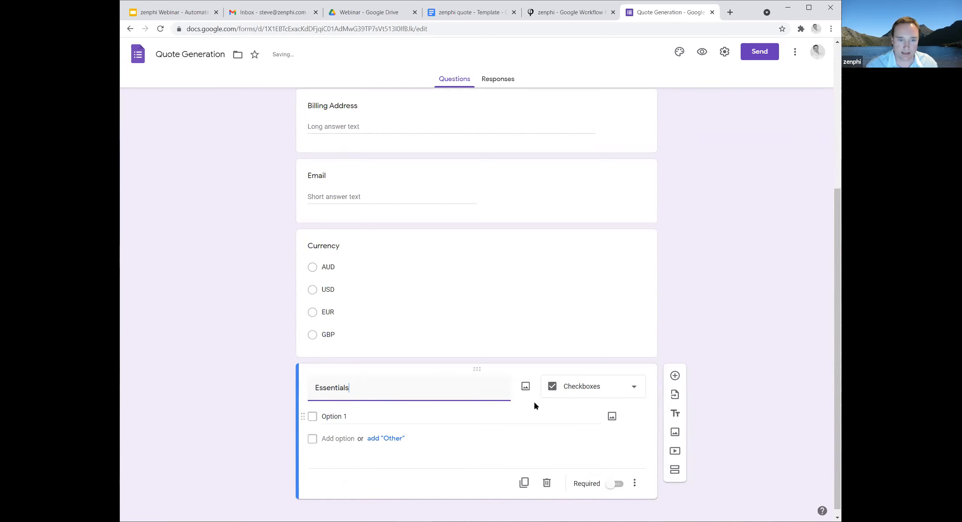
left_click(616, 388)
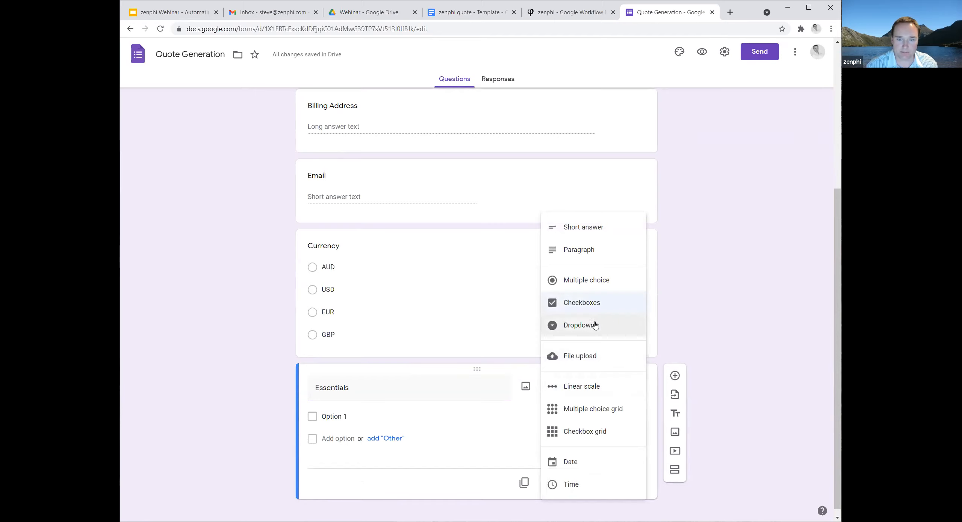
left_click(586, 280)
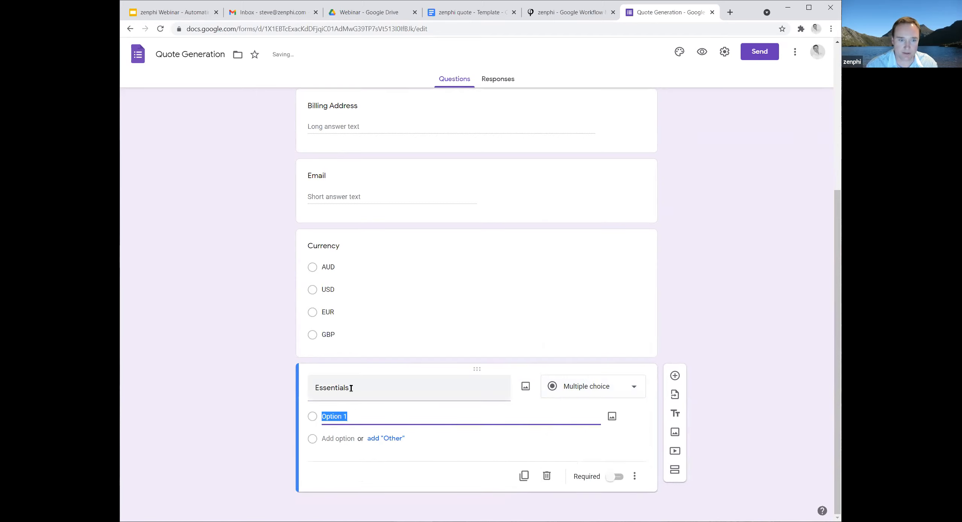
left_click(368, 387)
left_click(371, 387)
double_click(376, 386)
type("Product")
Give the Product question the two answer options Essentials and Professional.
left_click(342, 415)
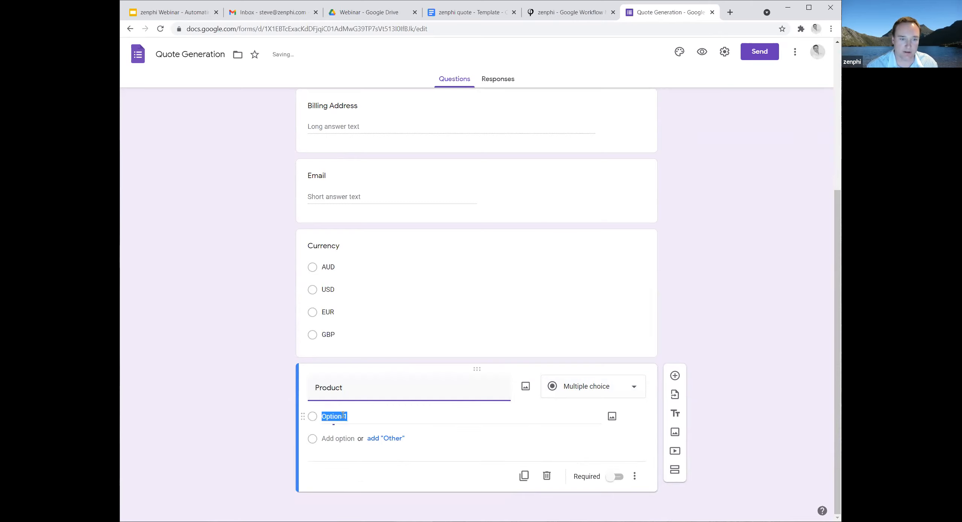
type("Essentuia")
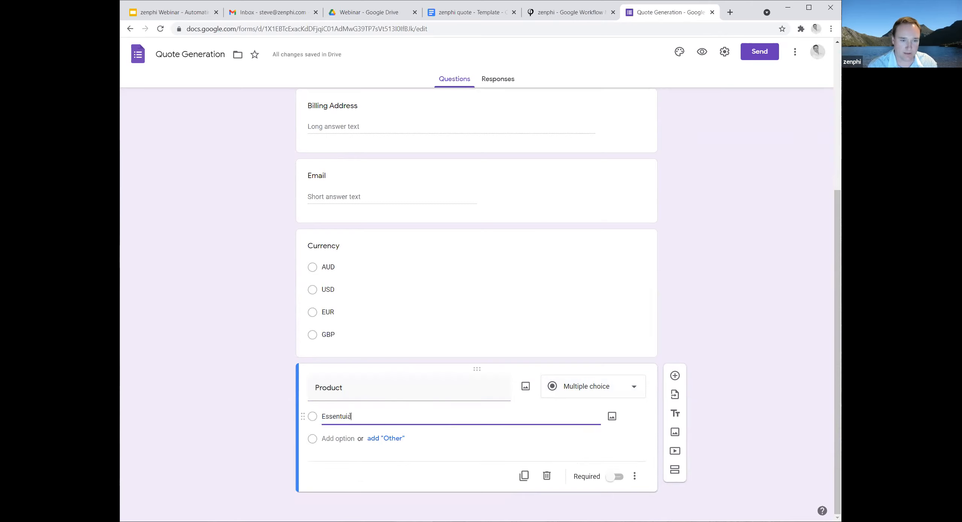
key("BackSpace")
type("ials")
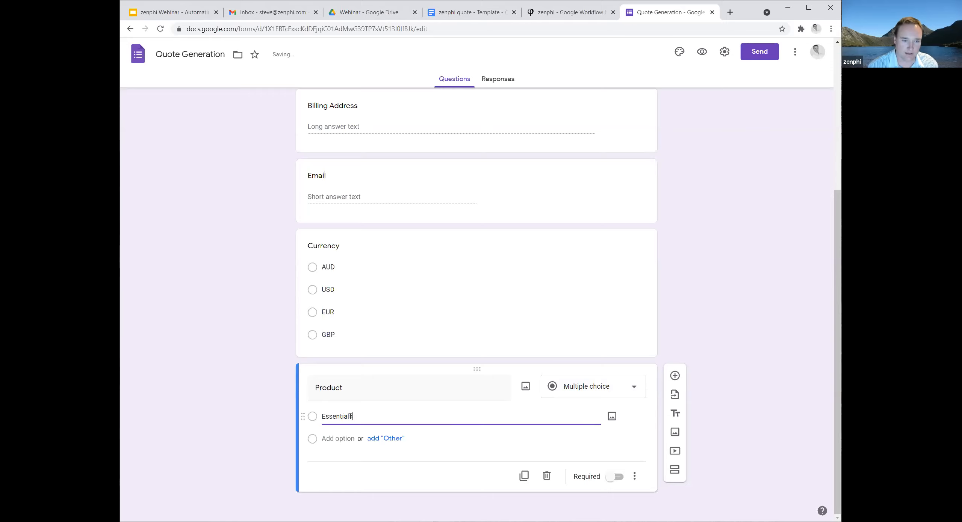
left_click(337, 439)
type("Professional")
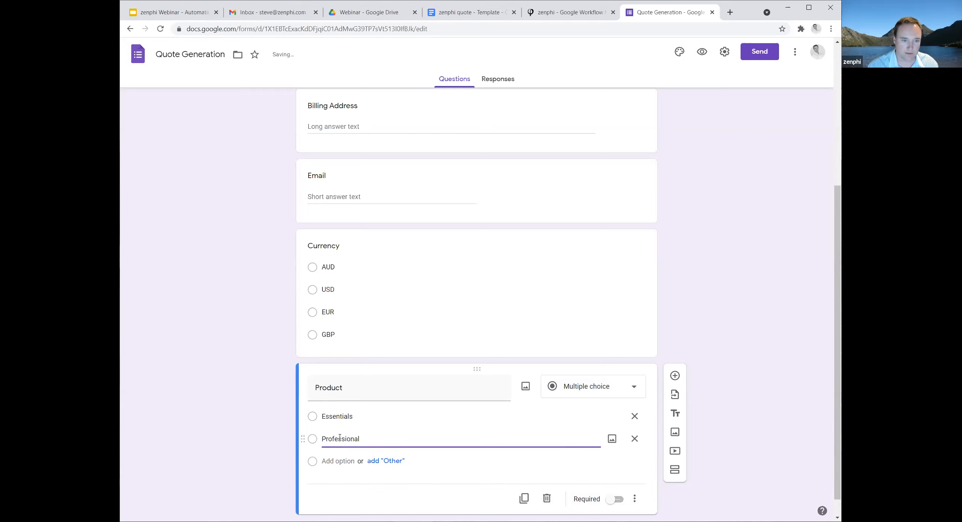
left_click(762, 458)
Add a date question titled "Subscription start date" below the Product question.
scroll(731, 451, "down", 1)
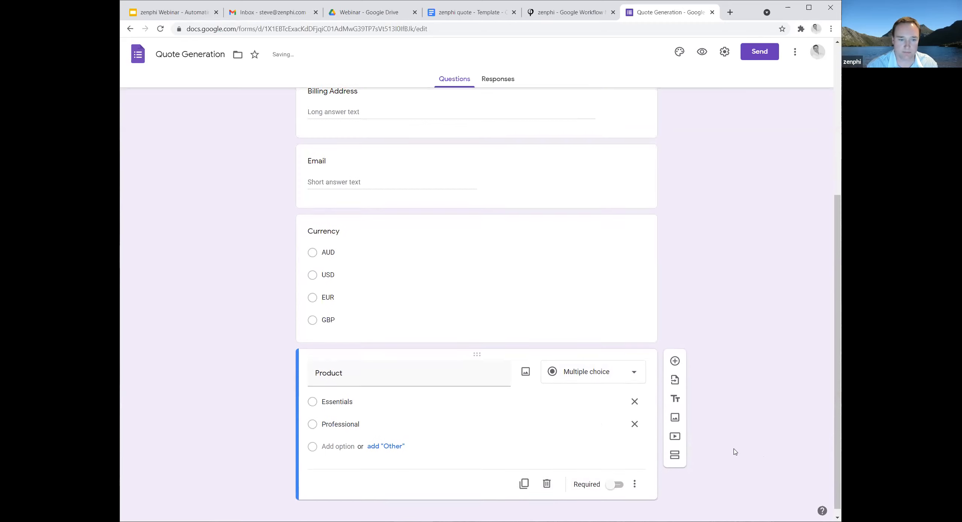
left_click(675, 354)
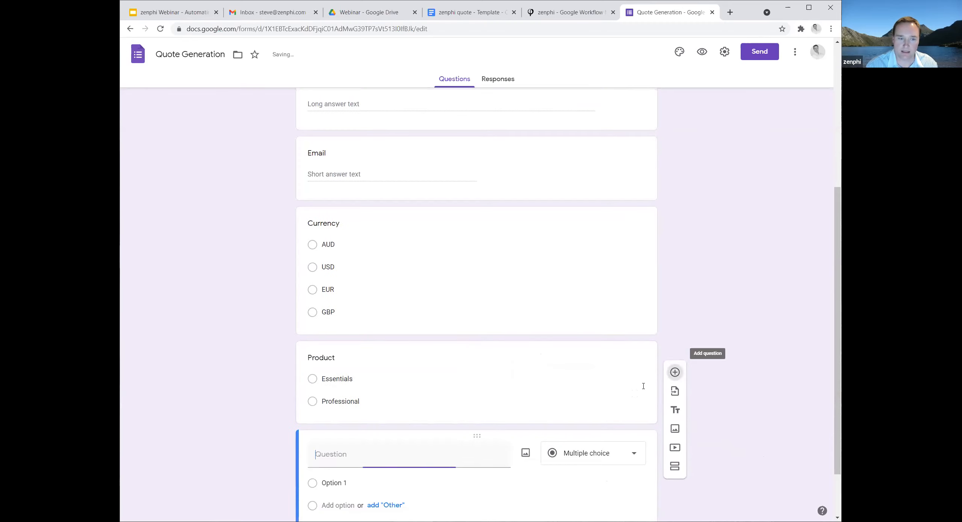
type("Su")
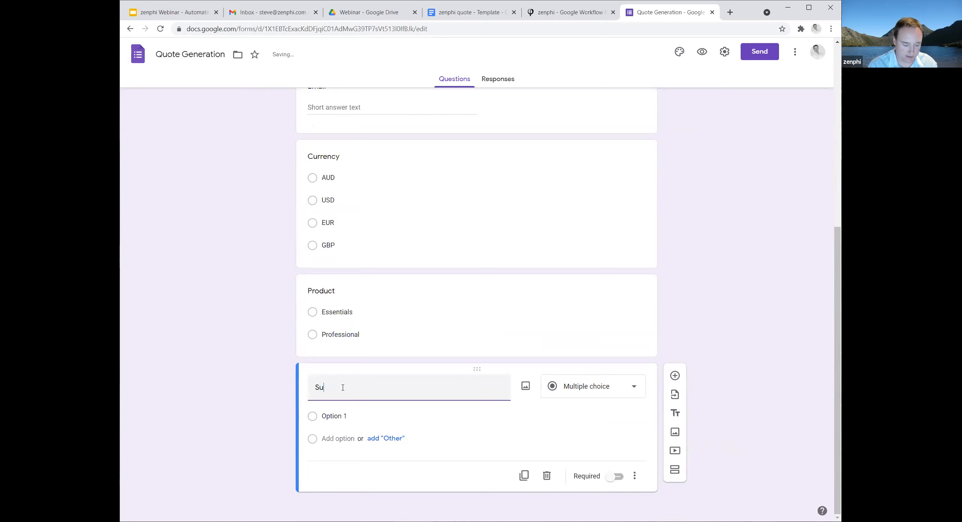
type("bscription start date")
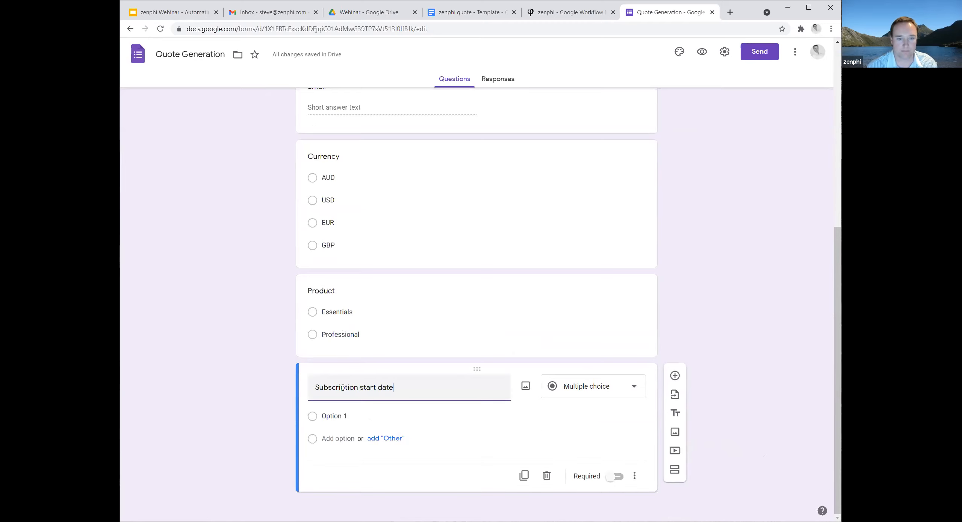
left_click(737, 424)
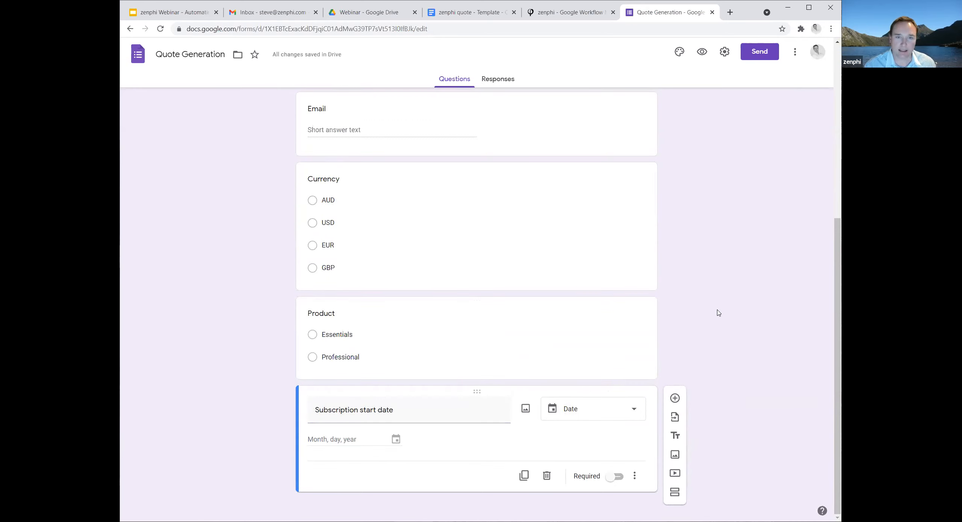
Preview the finished Quote Generation form and review all its questions from start to end.
scroll(718, 316, "up", 7)
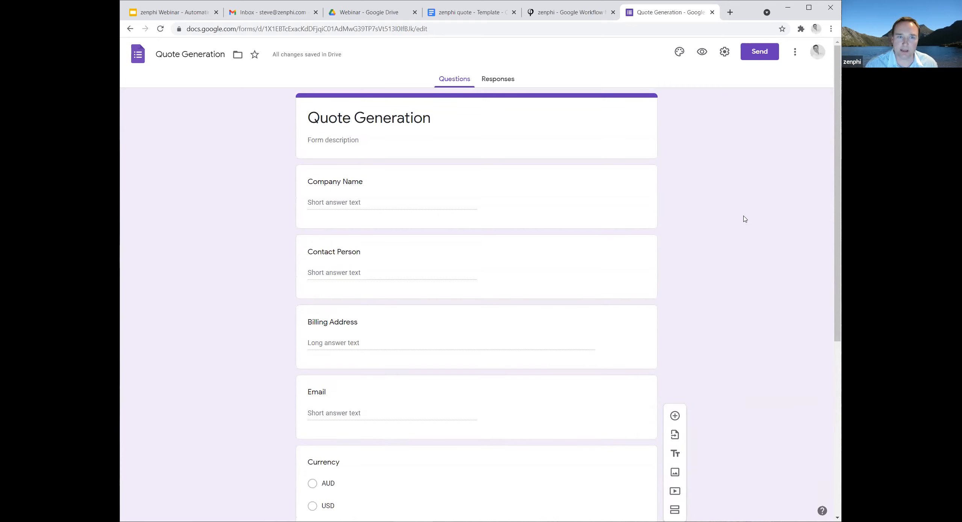
left_click(701, 52)
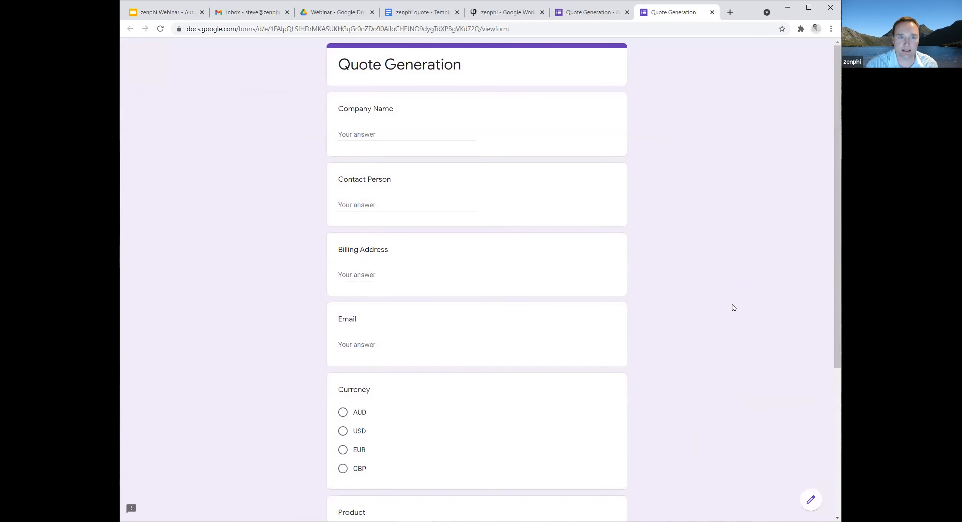
scroll(736, 316, "down", 5)
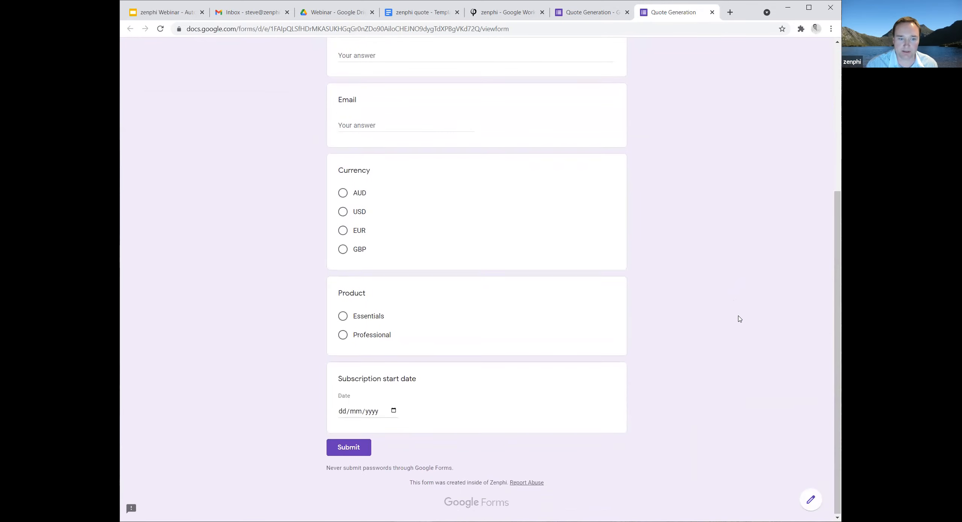
scroll(740, 318, "up", 5)
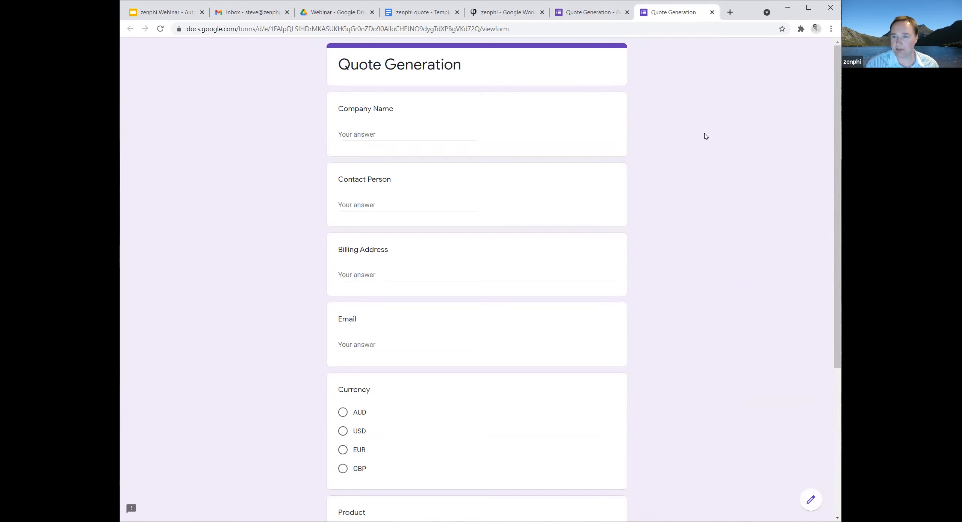
Switch to zenphi and create a new flow triggered by a New Response to a Google Form.
left_click(502, 16)
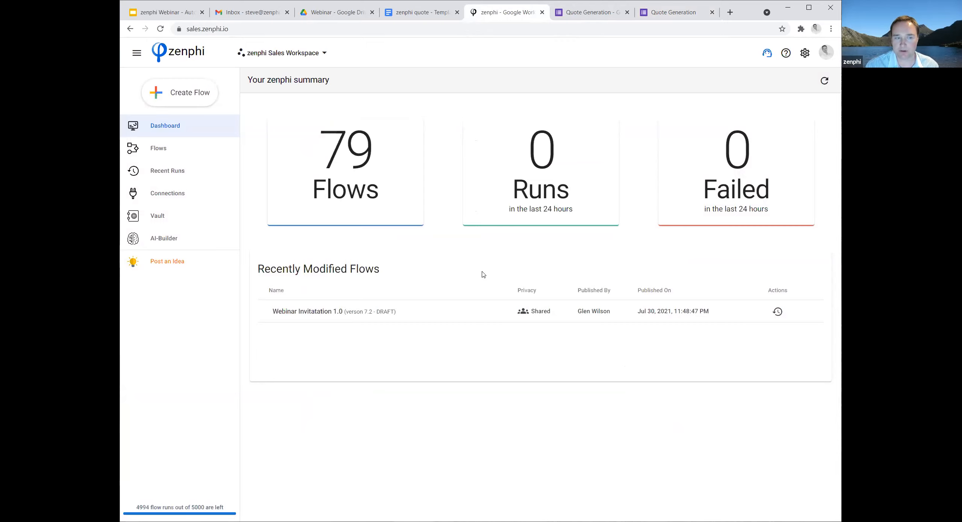
left_click(182, 97)
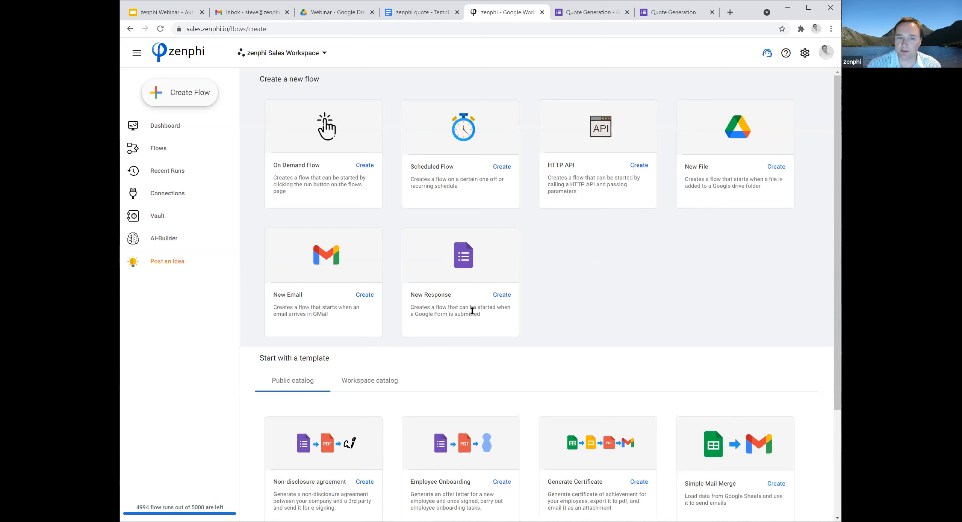
left_click(502, 295)
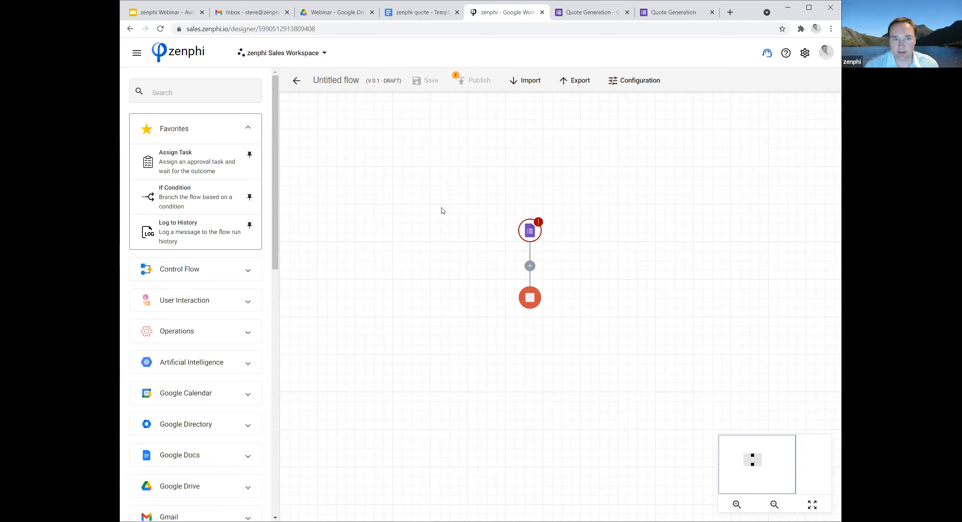
Rename the untitled flow as Quote Generation.
left_click(328, 81)
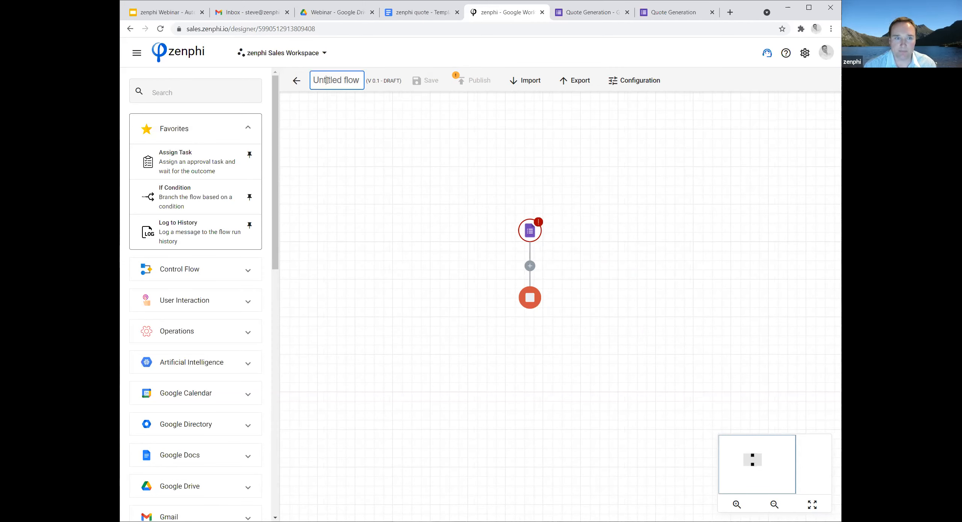
triple_click(327, 80)
type("Q")
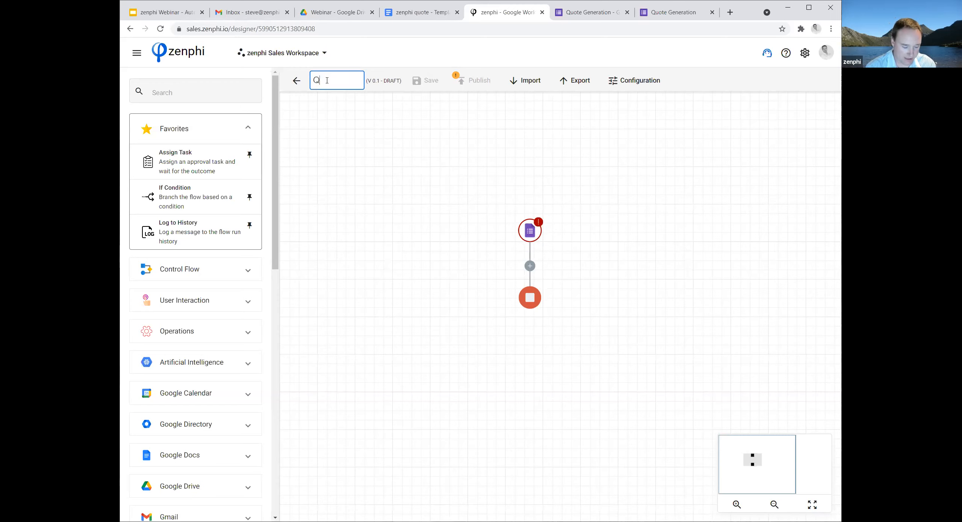
type("uote Generation")
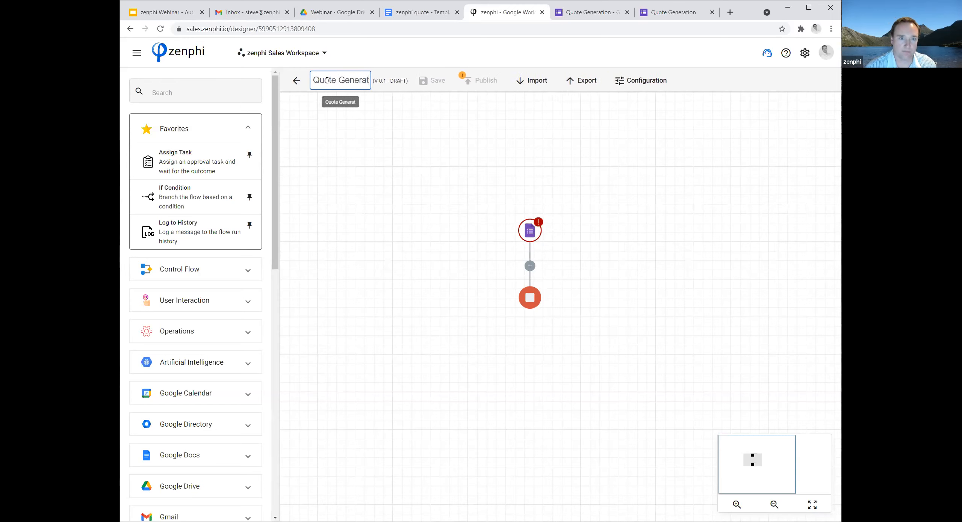
left_click(394, 192)
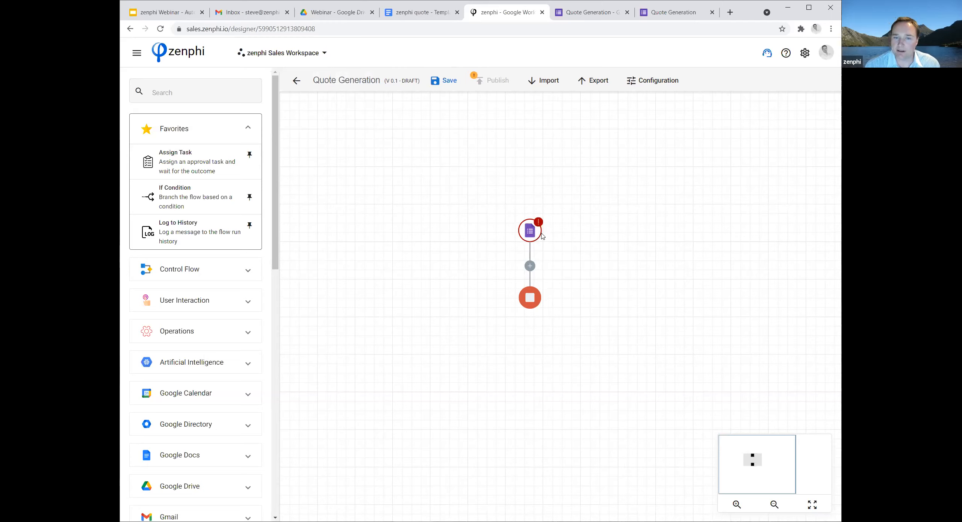
Create and authorize a private connection named New Google Forms connection for the flow's New Response trigger.
mouse_move(533, 233)
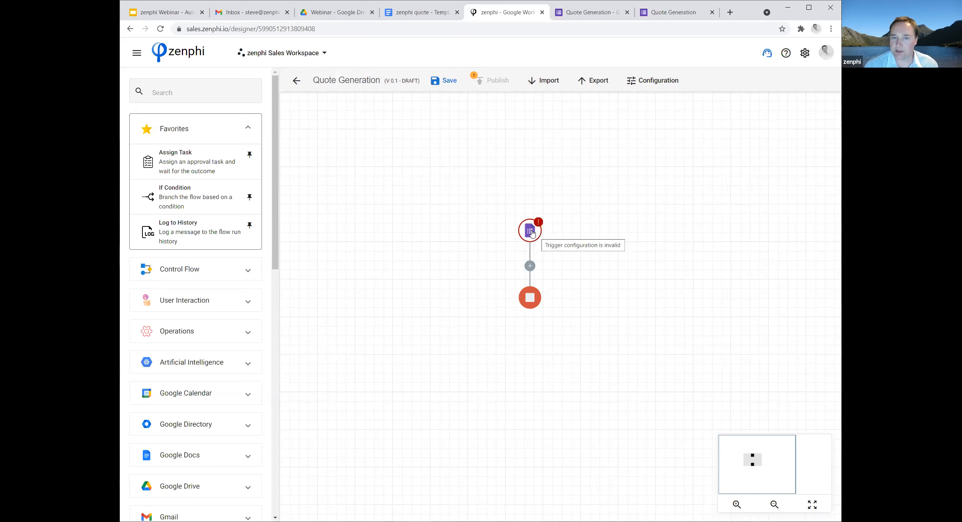
left_click(532, 233)
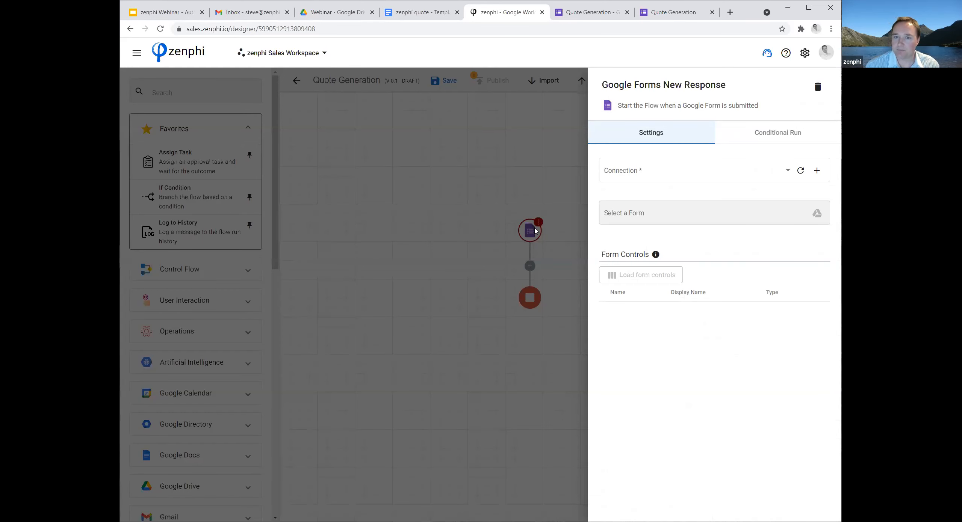
left_click(779, 174)
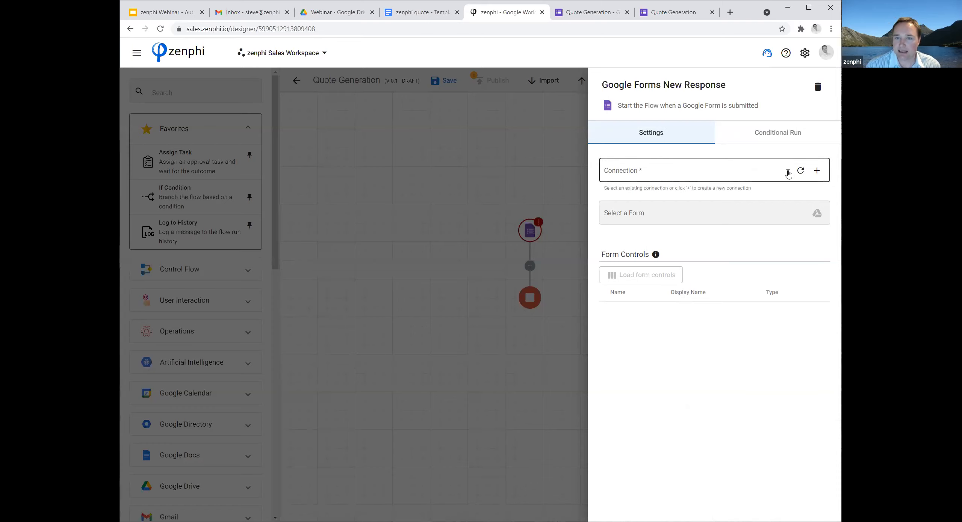
left_click(788, 173)
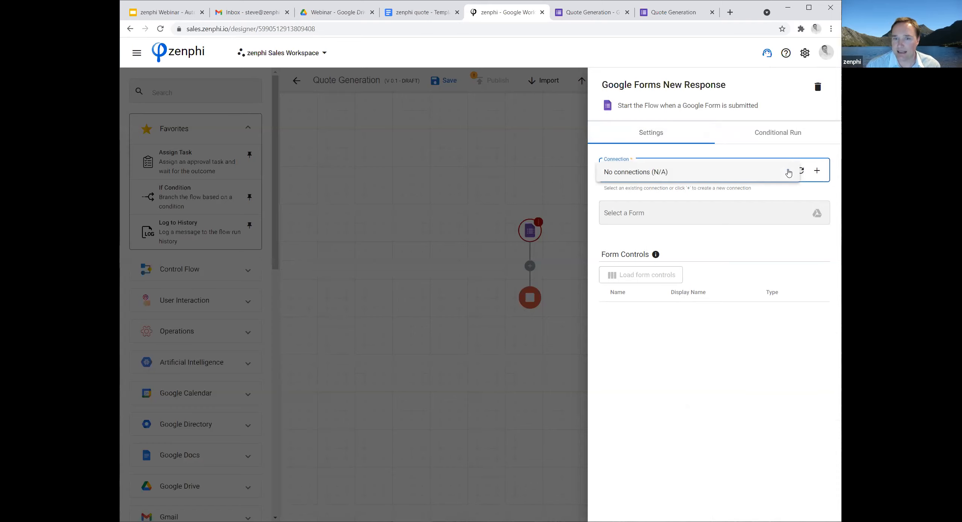
left_click(818, 172)
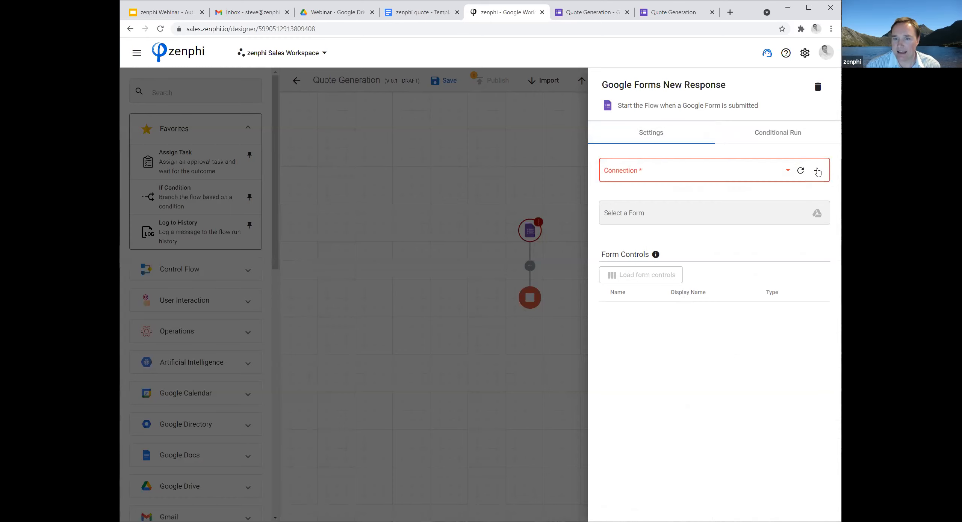
left_click(818, 171)
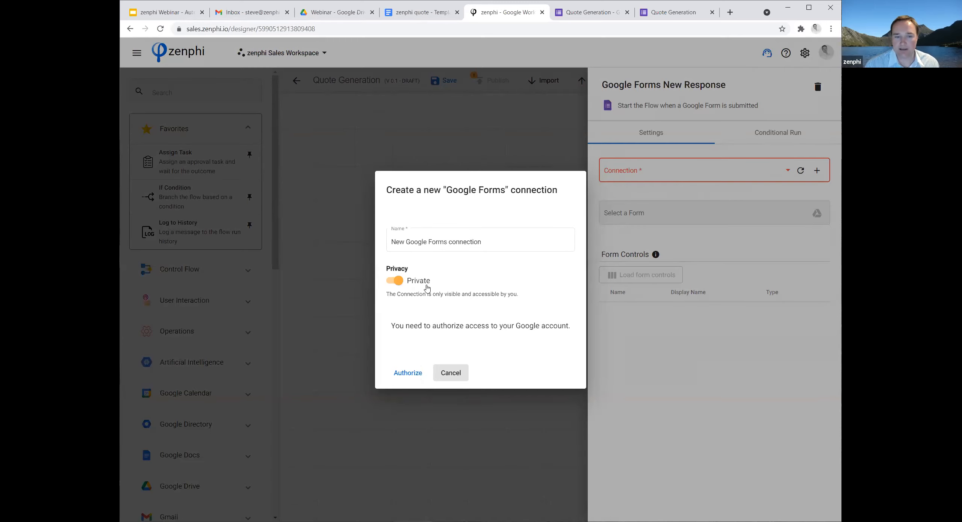
left_click(397, 282)
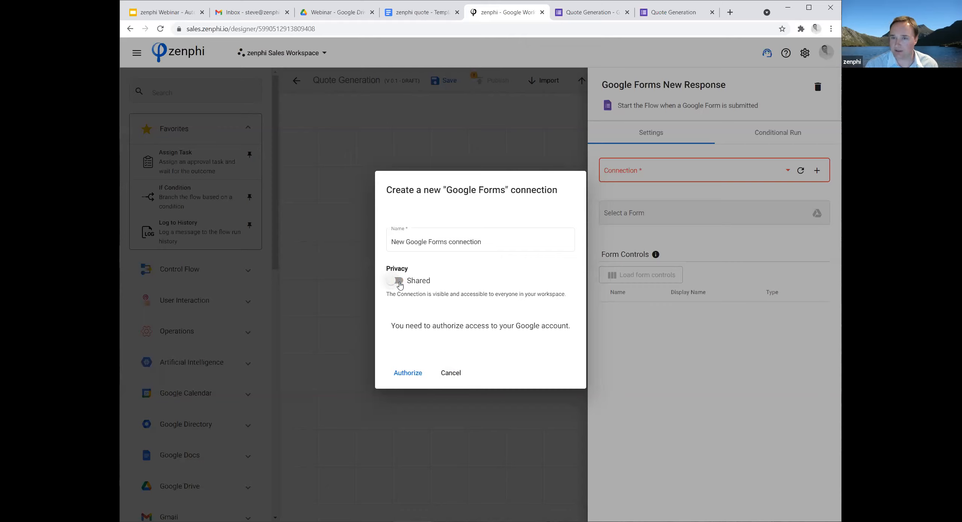
left_click(400, 283)
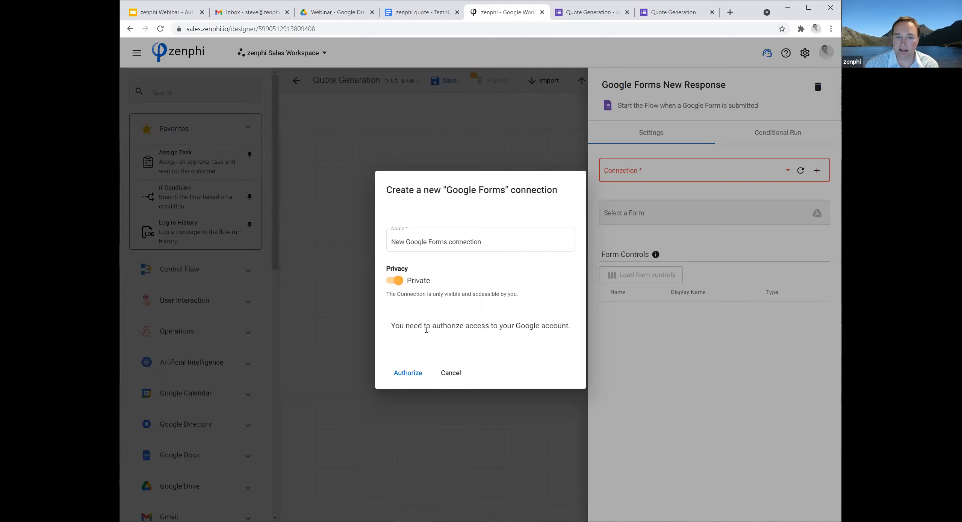
left_click(413, 376)
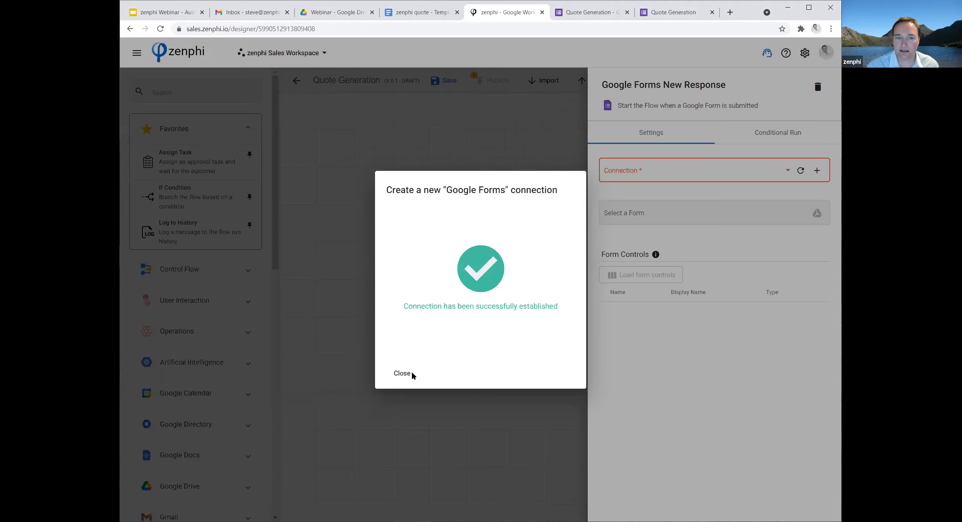
left_click(402, 374)
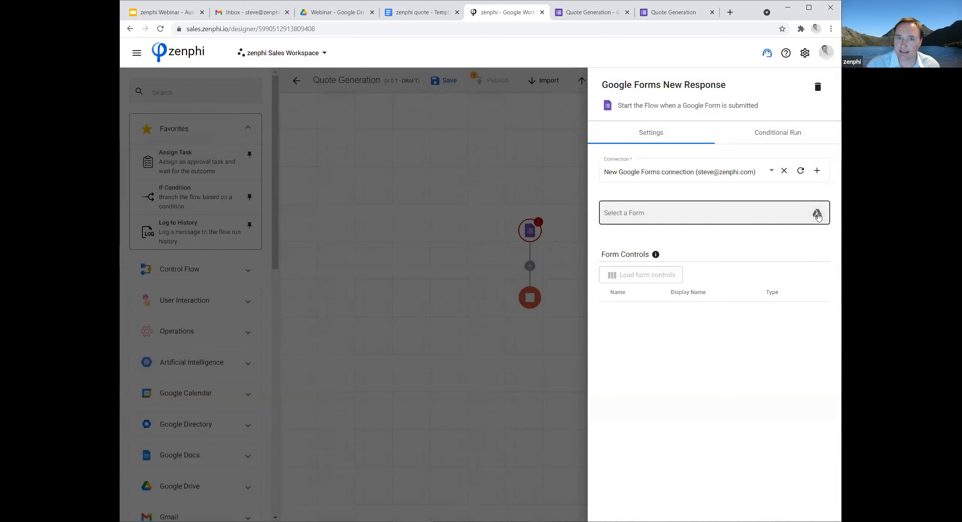
Switch to the Quote Generation form in Google Forms and move it from My Drive into the Webinar folder.
left_click(585, 14)
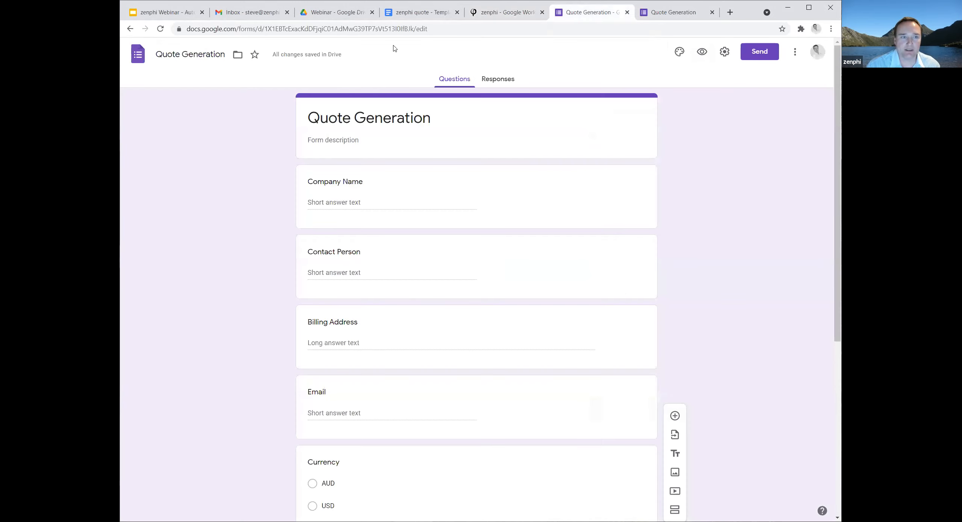
left_click(238, 54)
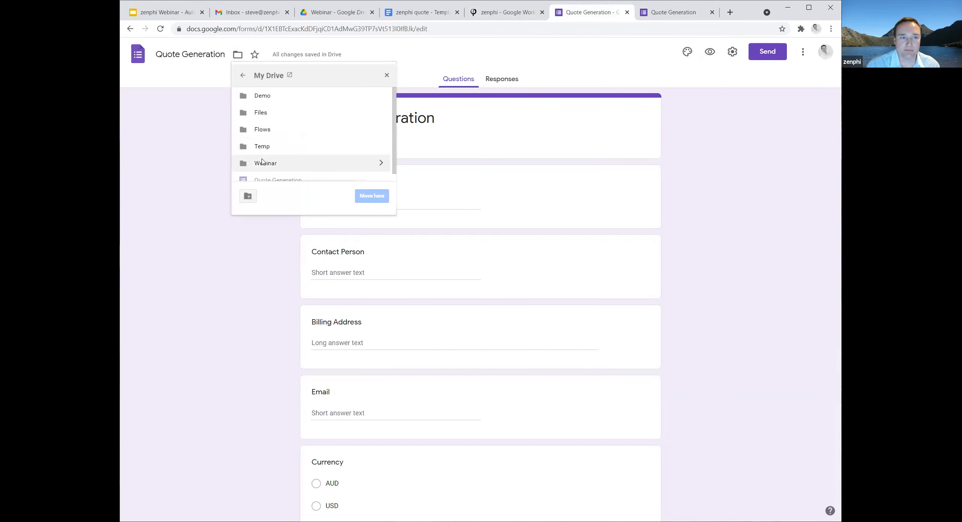
left_click(320, 163)
left_click(373, 196)
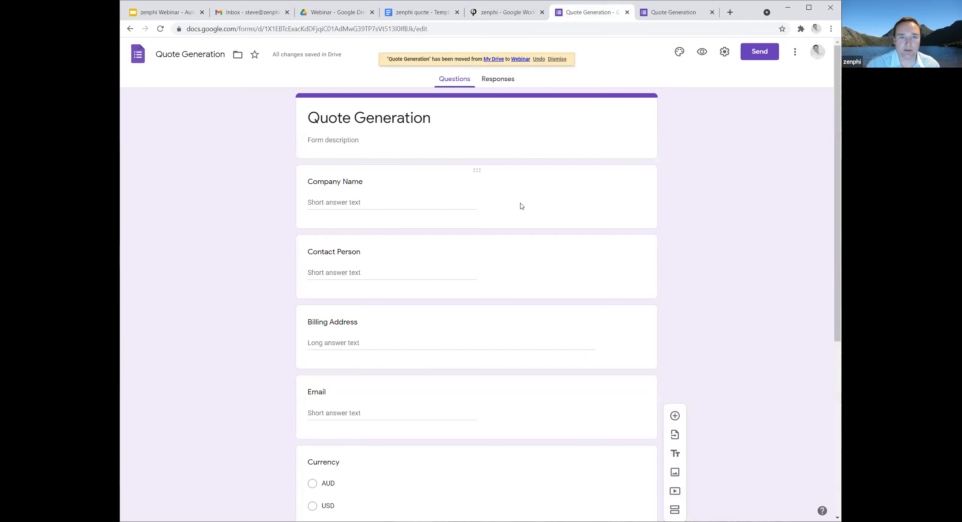
Back in zenphi, set the trigger's form to Quote Generation from the Webinar folder and review its form controls.
left_click(510, 11)
left_click(816, 213)
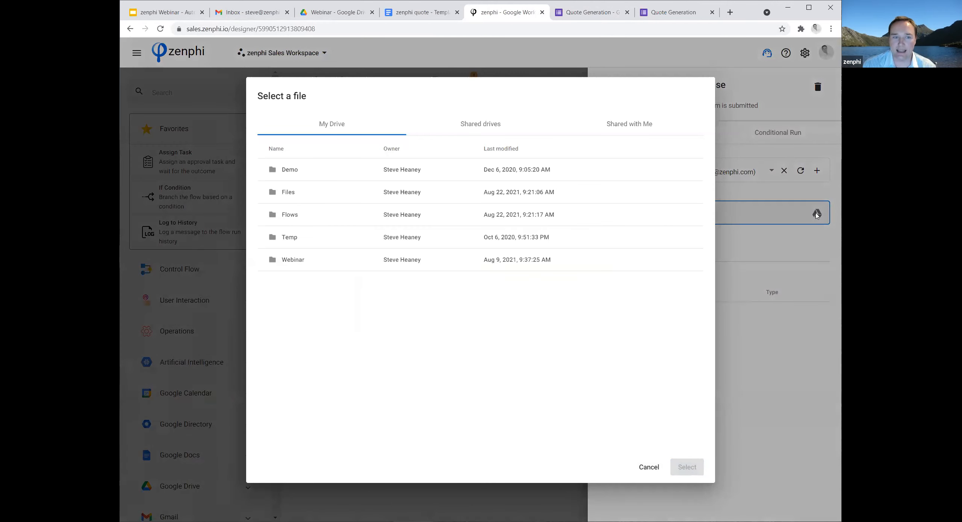
double_click(288, 259)
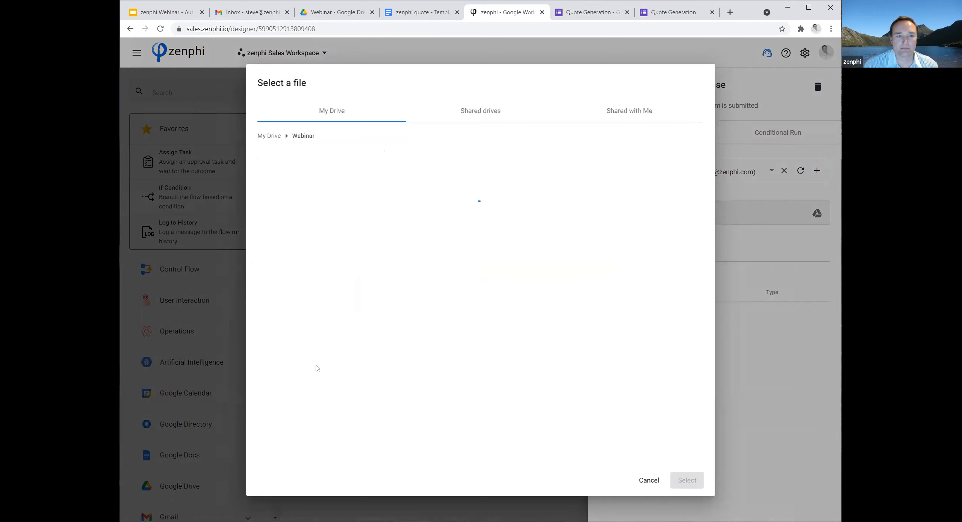
left_click(308, 184)
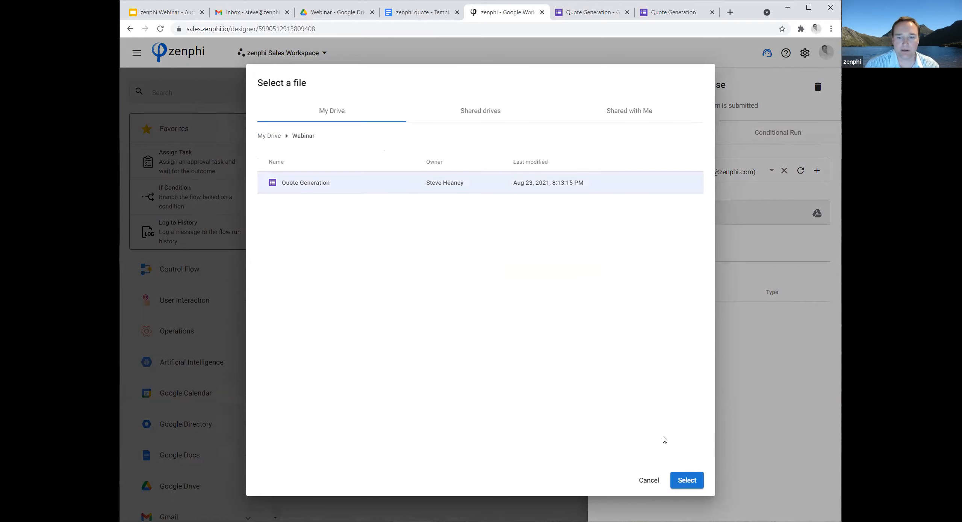
left_click(687, 480)
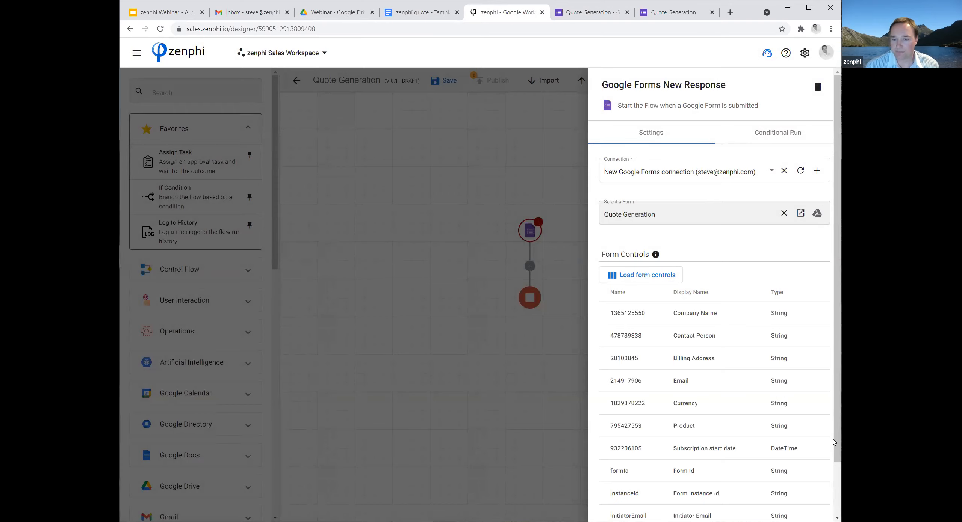
scroll(832, 442, "down", 1)
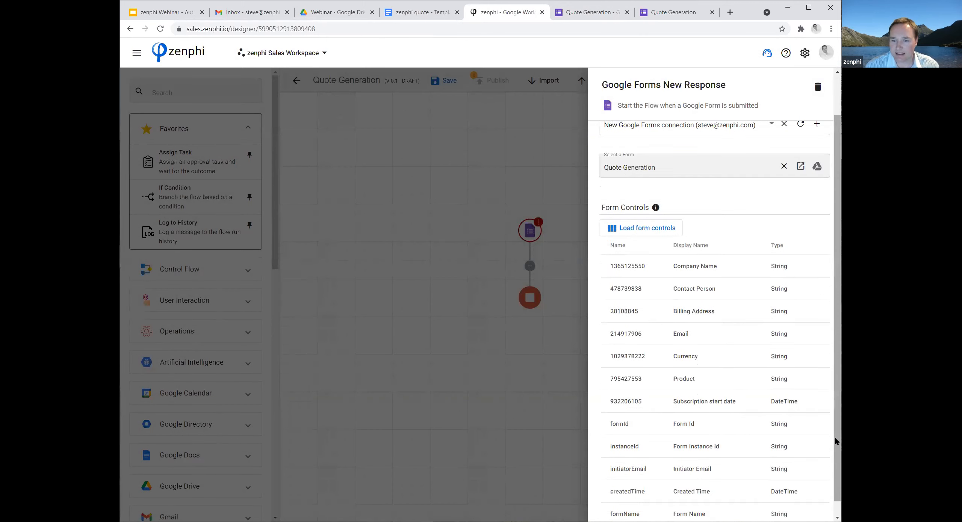
scroll(834, 439, "down", 1)
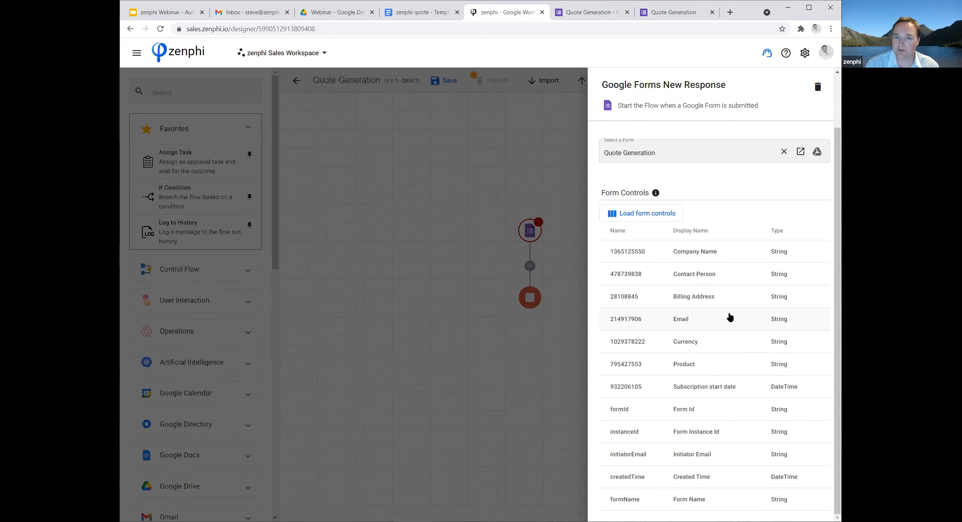
left_click(366, 340)
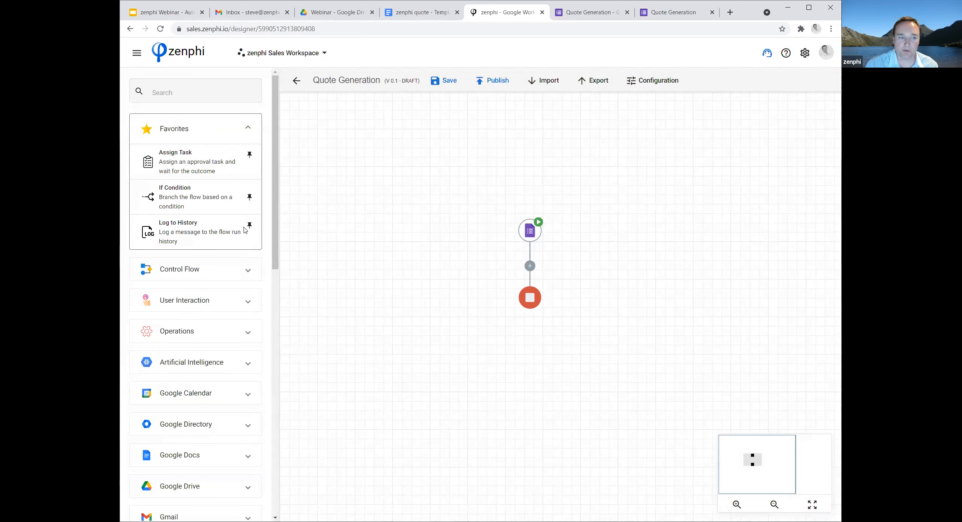
Add the Google Docs action Generate Document Using Template between the trigger and the end of the flow.
left_click_drag(275, 236, 263, 298)
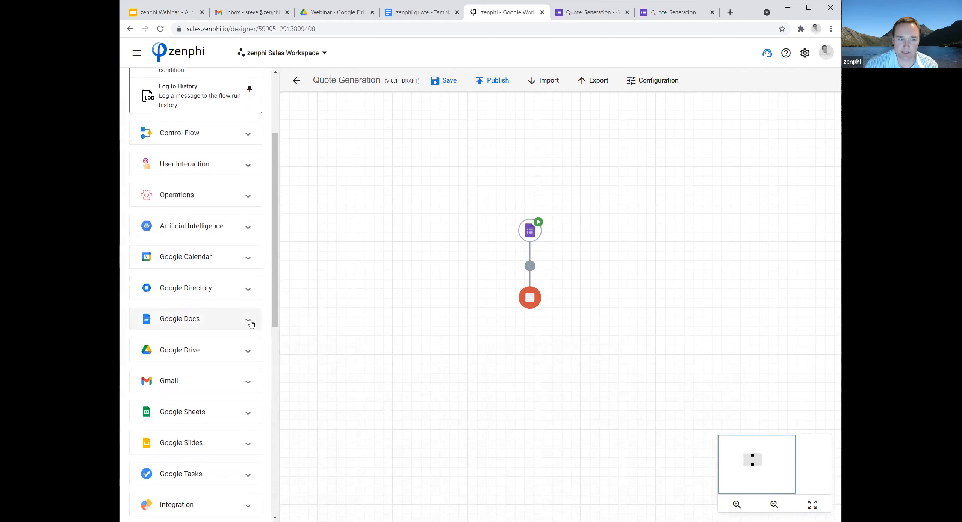
left_click(249, 322)
scroll(259, 307, "down", 5)
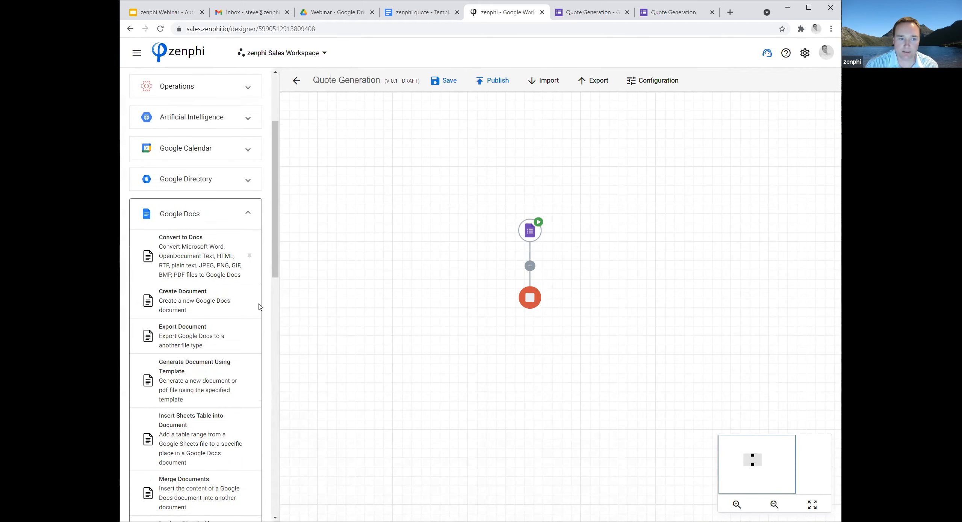
left_click_drag(150, 245, 529, 268)
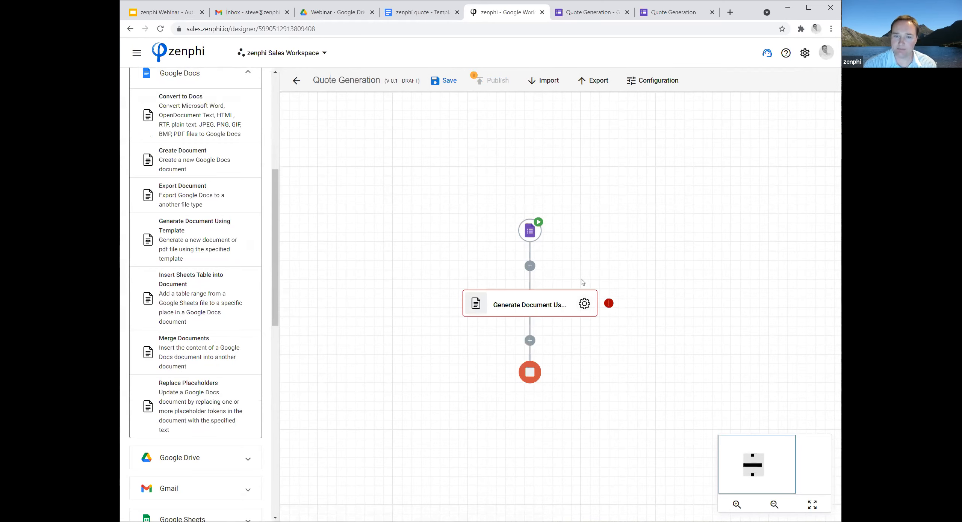
Create and authorize a private connection named New Google Drive connection for the Generate Document Using Template action.
left_click(584, 304)
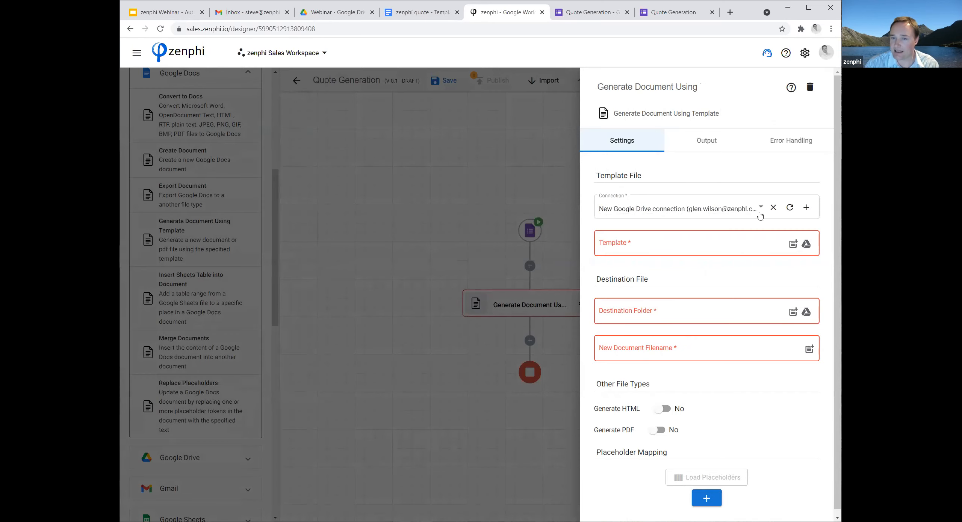
left_click(806, 209)
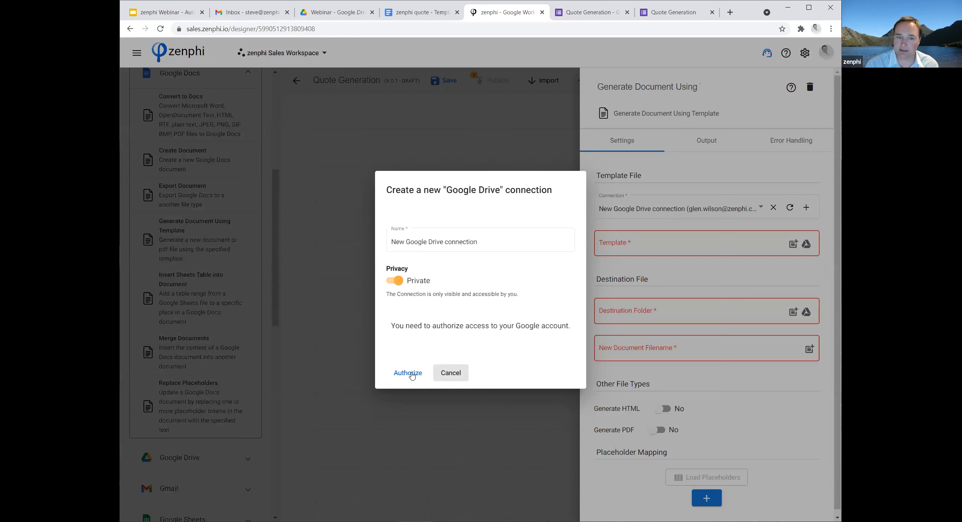
left_click(412, 375)
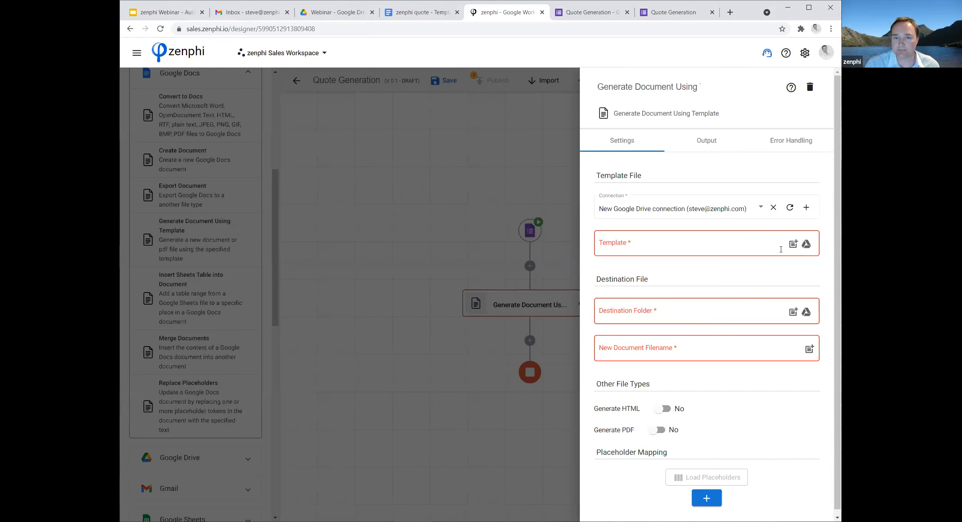
Set the action's template to "zenphi quote - Template" from the Webinar folder and review its placeholder mapping list.
left_click(807, 244)
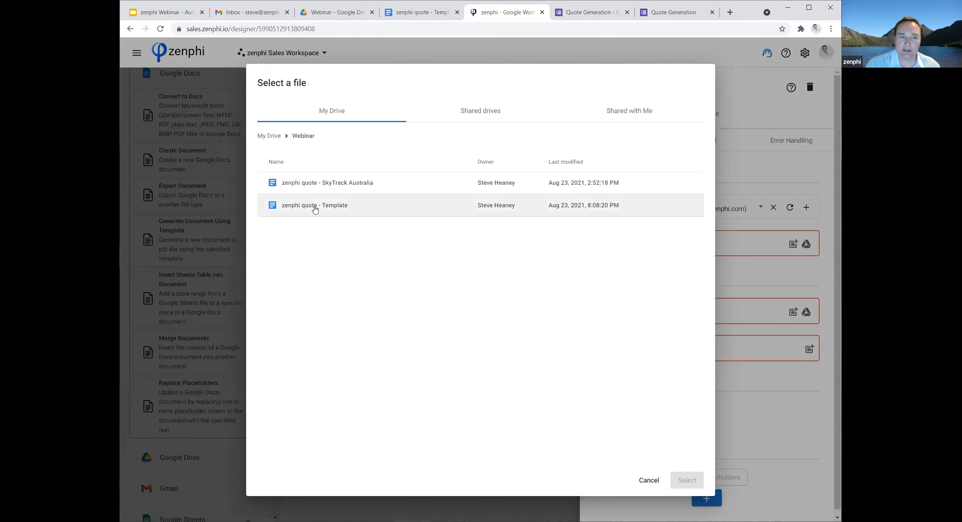
left_click(314, 206)
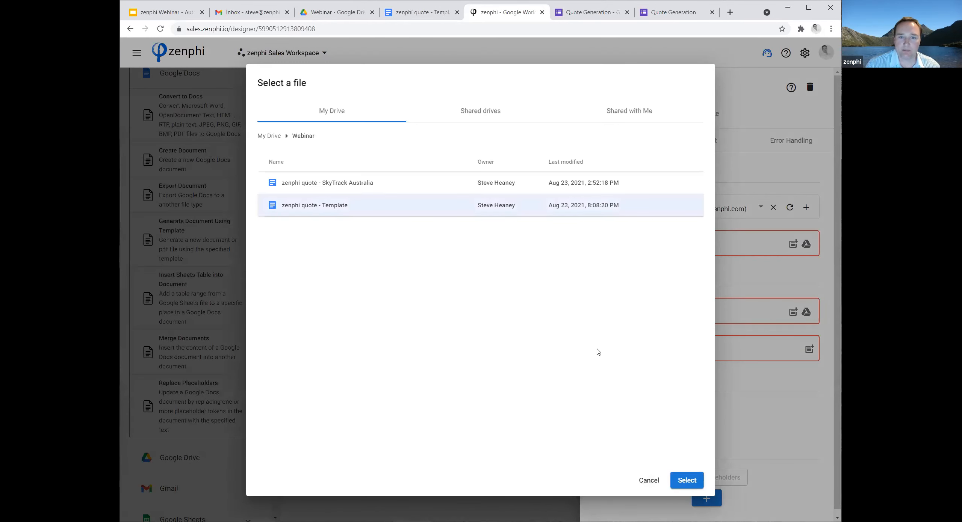
left_click(695, 483)
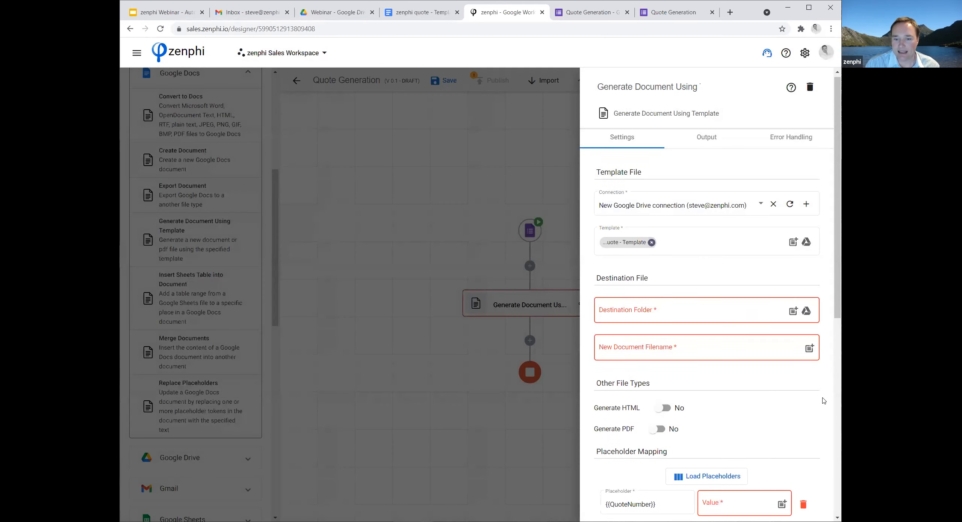
scroll(823, 400, "down", 6)
scroll(823, 401, "down", 3)
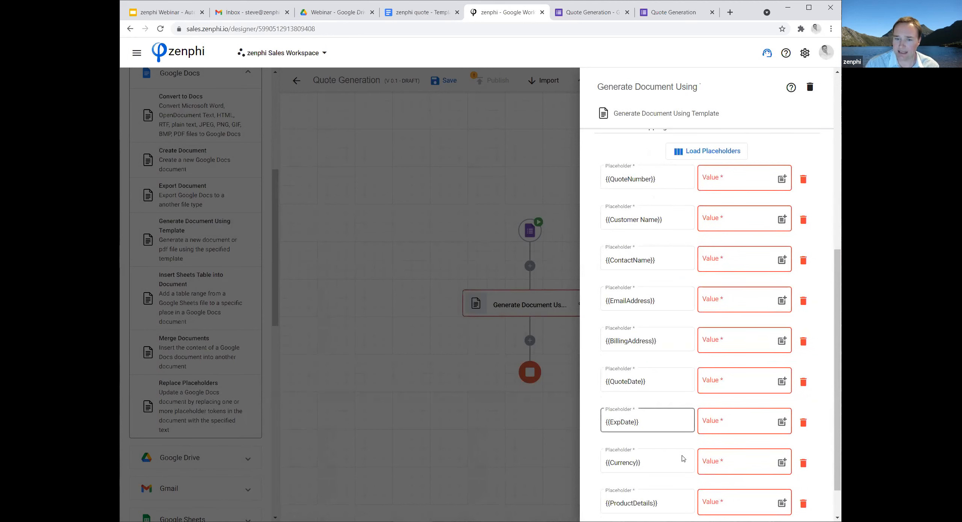
scroll(701, 449, "down", 1)
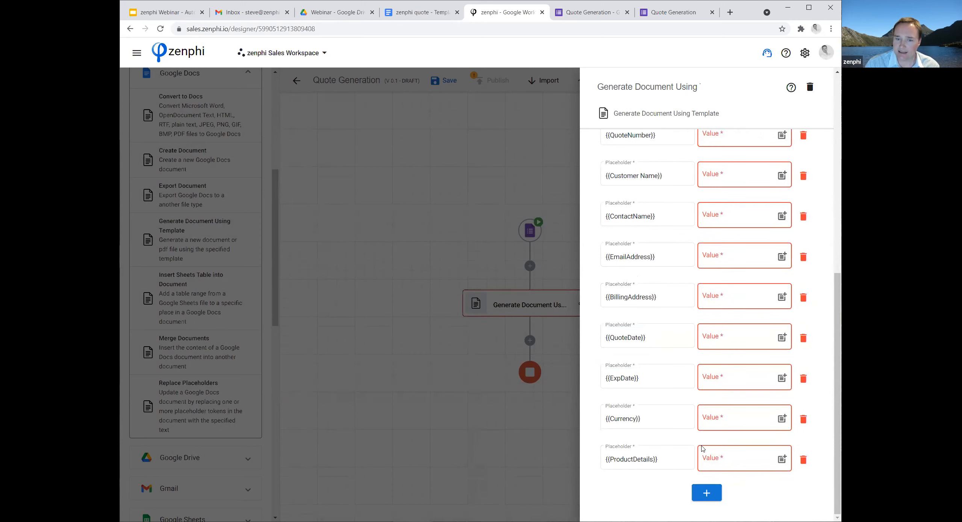
Switch to Google Drive and create a folder named Generated Quotes inside the Webinar folder.
scroll(709, 405, "up", 1)
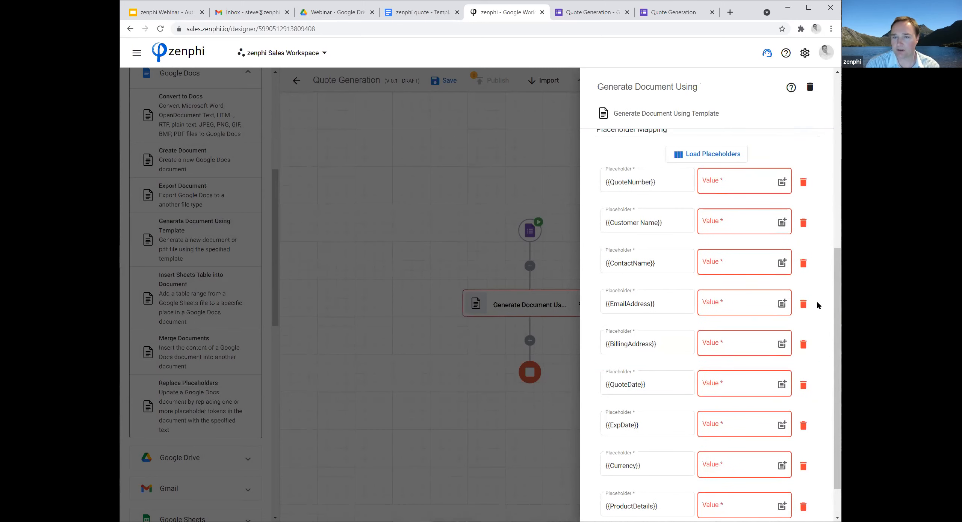
scroll(818, 307, "up", 2)
scroll(818, 306, "up", 3)
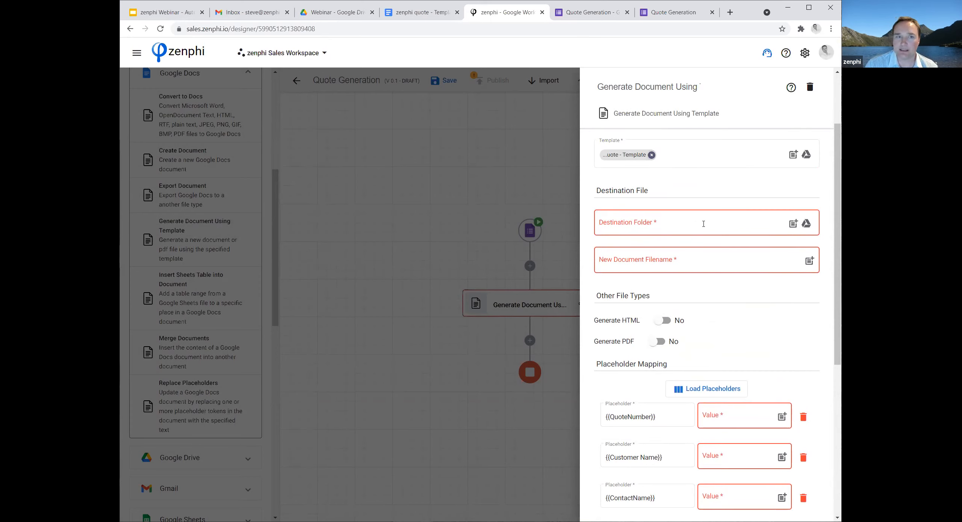
left_click(331, 15)
right_click(296, 241)
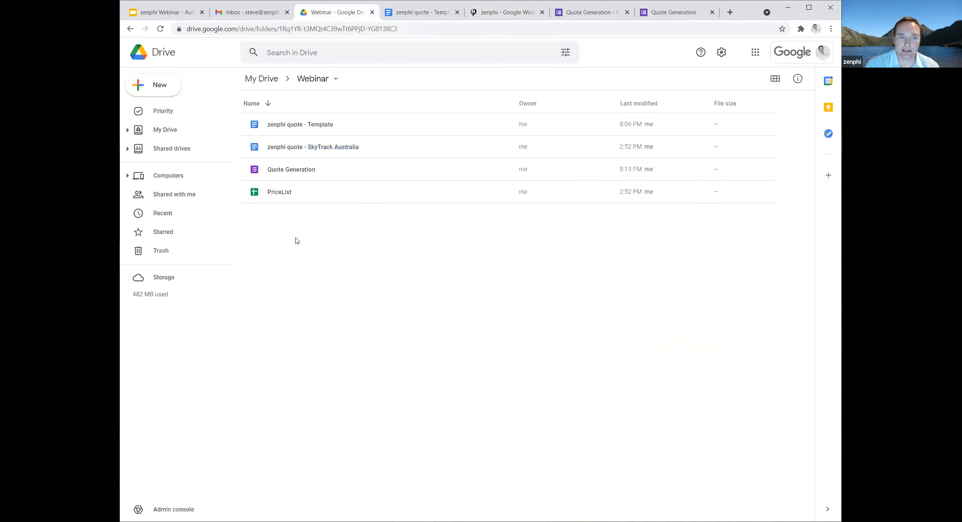
left_click(346, 253)
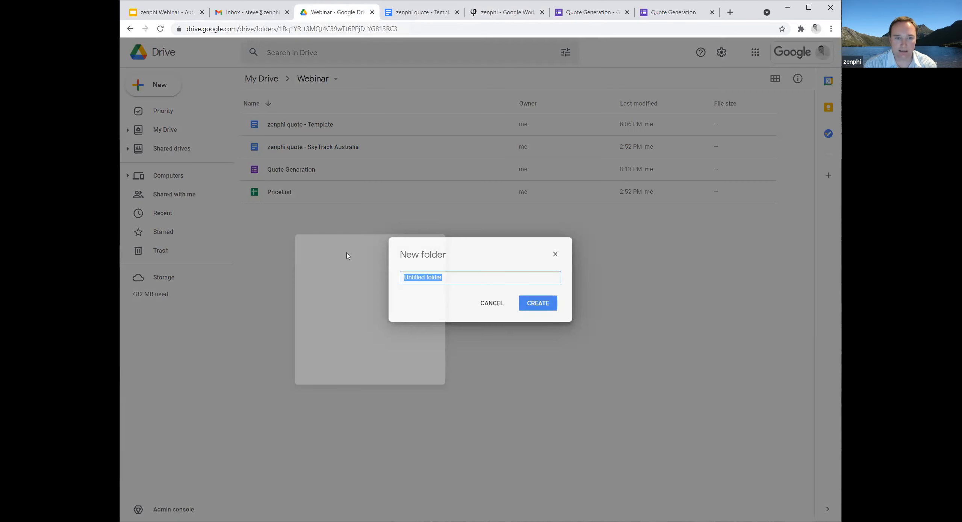
type("Generated ")
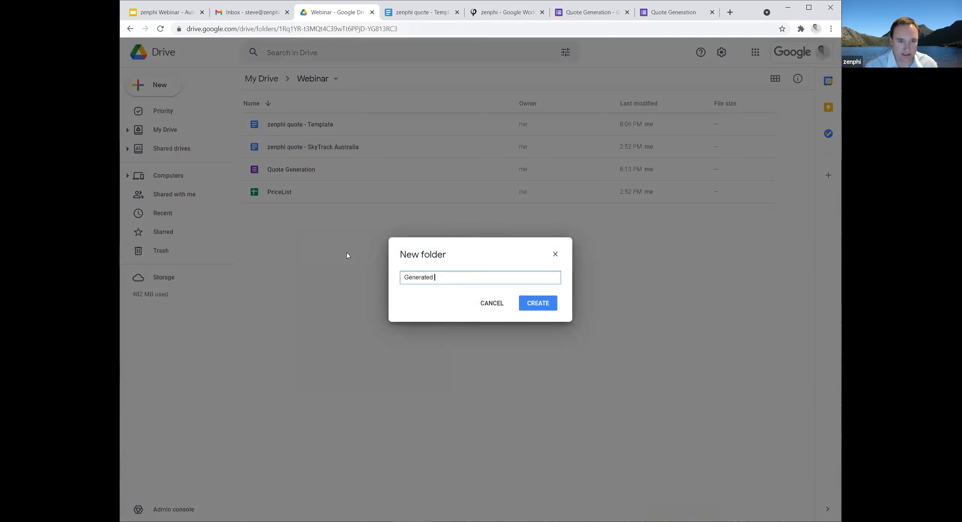
type("Quotes")
key("Return")
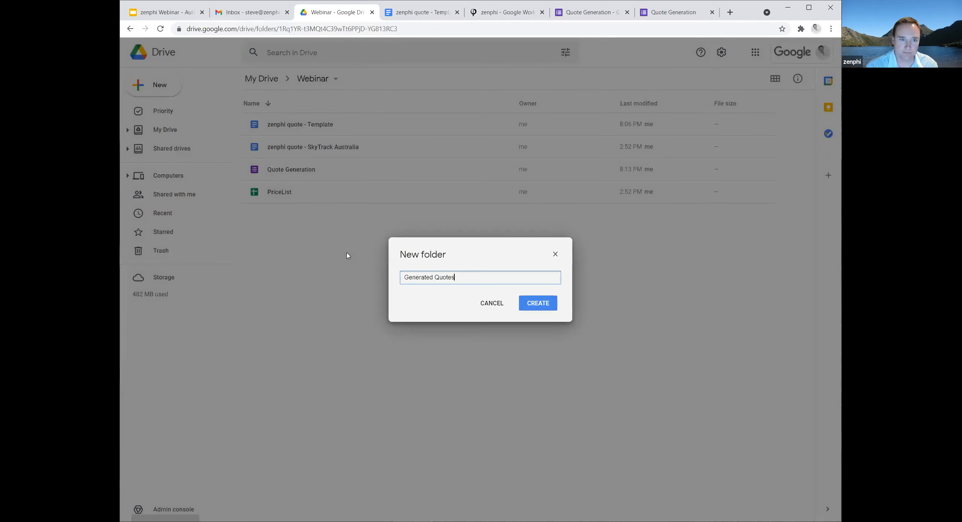
Back in zenphi, set the destination folder to Generated Quotes and the new document filename to "zenphi Quote - " plus the trigger's Company Name token.
left_click(504, 12)
left_click(808, 226)
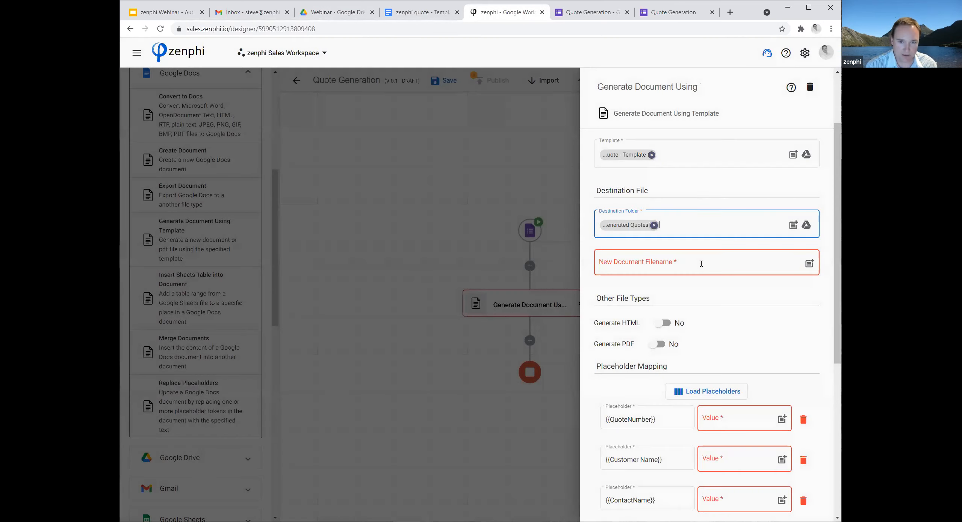
left_click(701, 263)
type("zenphi Quote -")
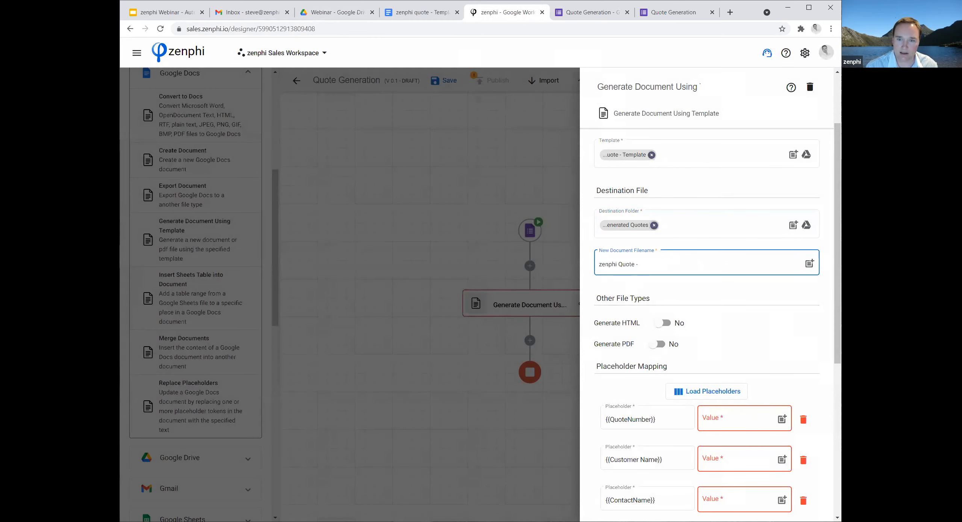
left_click(810, 264)
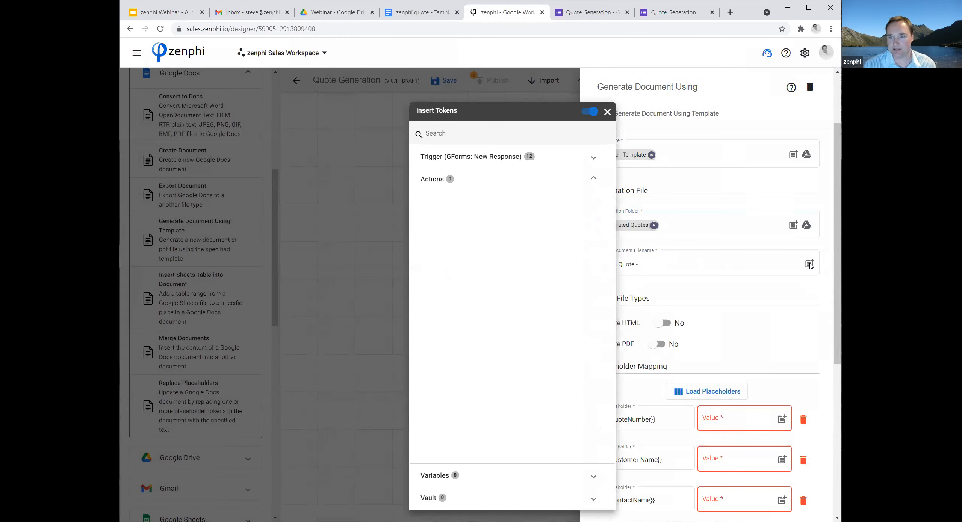
left_click(557, 158)
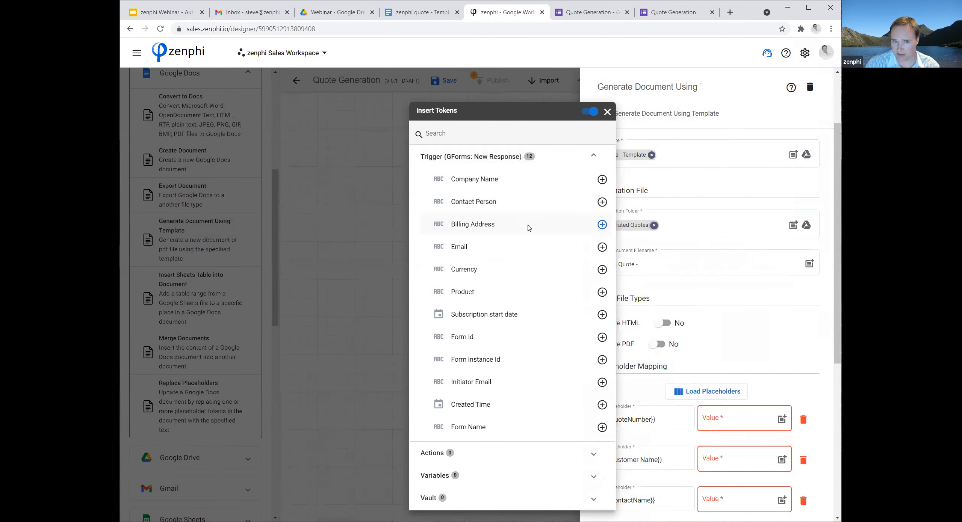
left_click(602, 180)
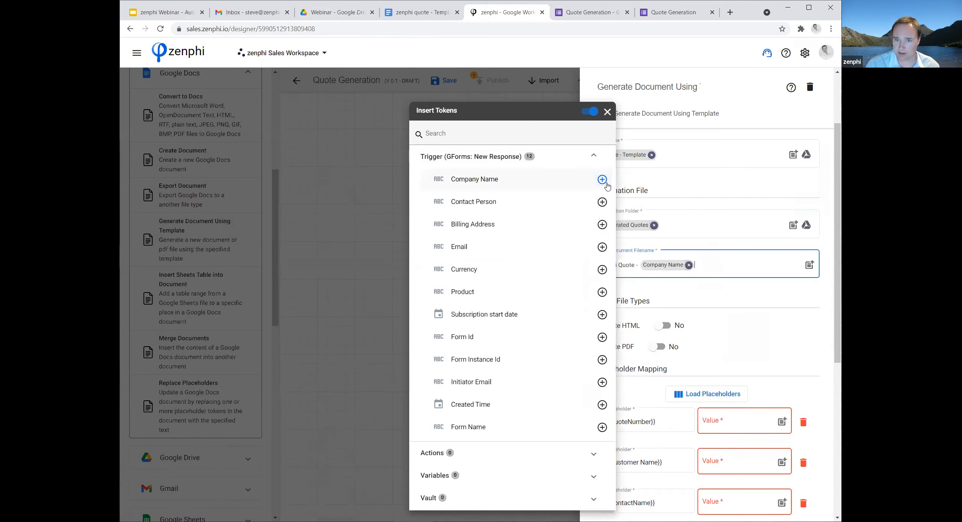
left_click(719, 297)
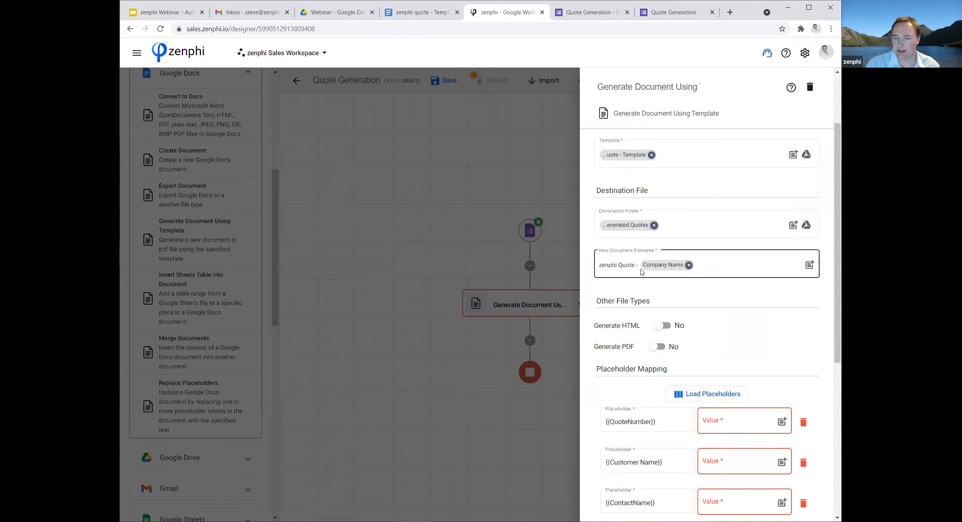
left_click(748, 295)
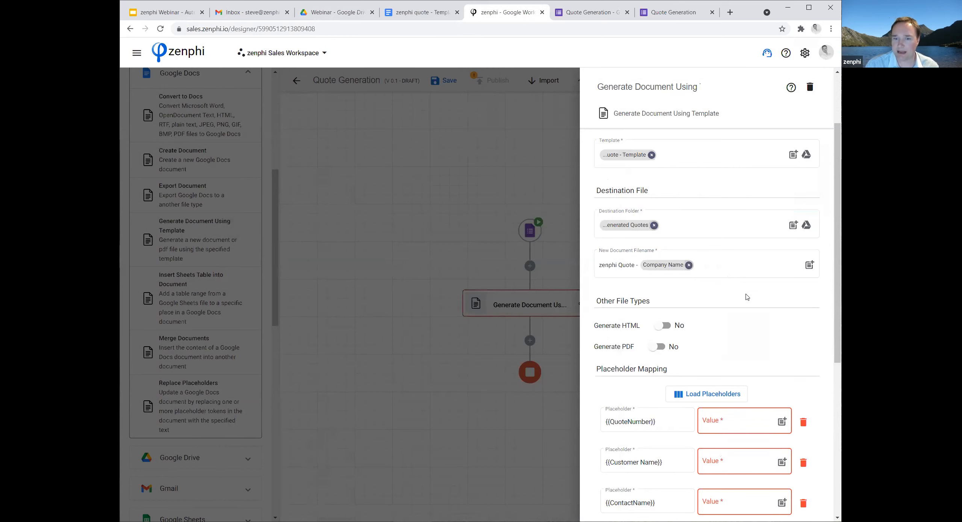
Map the {{Customer Name}} placeholder to the trigger's Company Name token and {{ContactName}} to Contact Person.
scroll(766, 284, "down", 2)
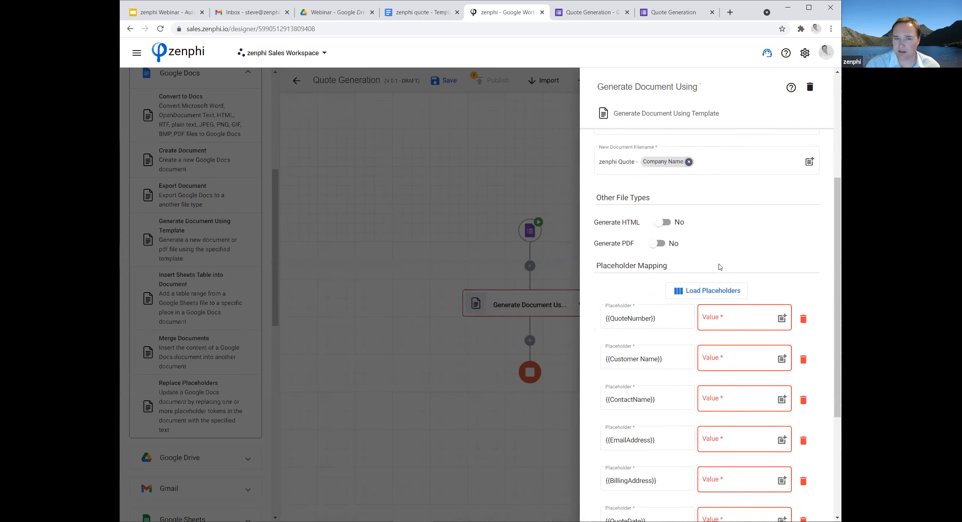
scroll(722, 266, "down", 1)
scroll(727, 278, "down", 2)
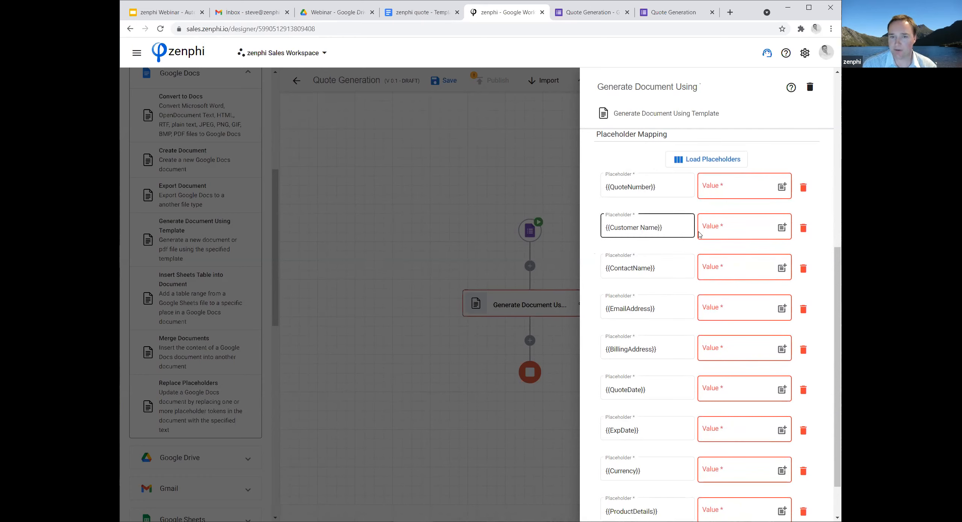
left_click(782, 228)
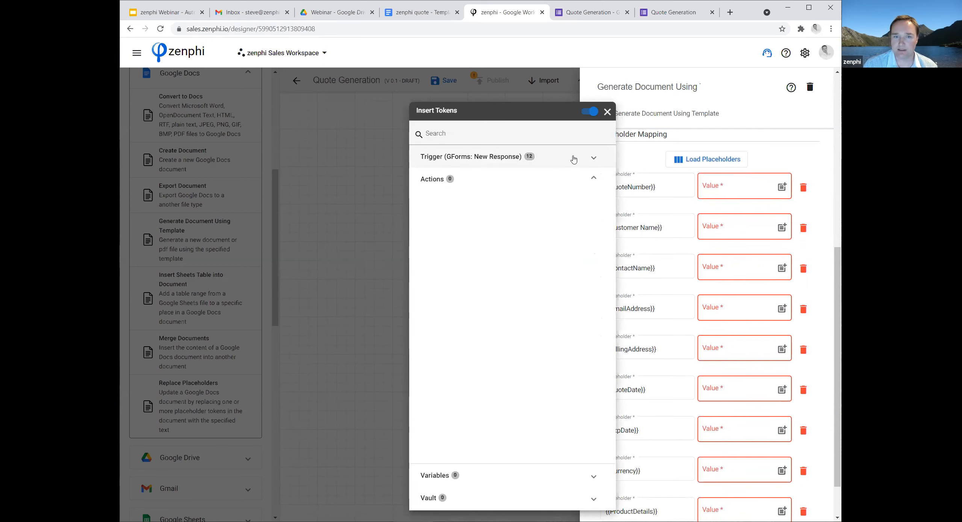
left_click(511, 180)
left_click(602, 179)
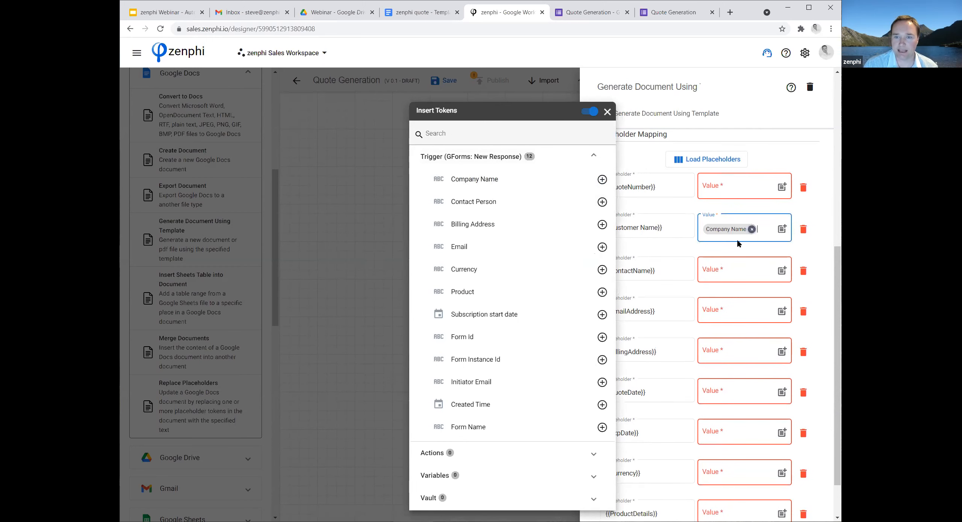
left_click(792, 275)
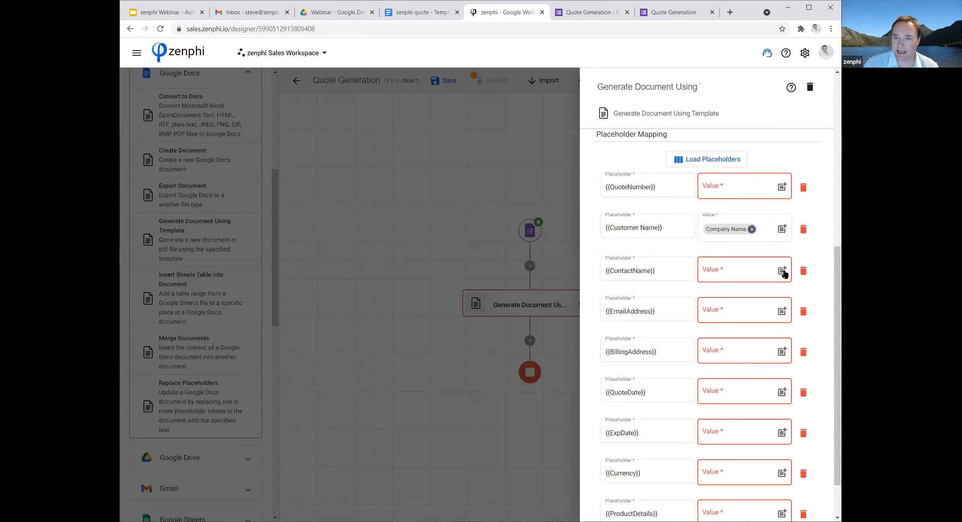
left_click(782, 271)
left_click(555, 161)
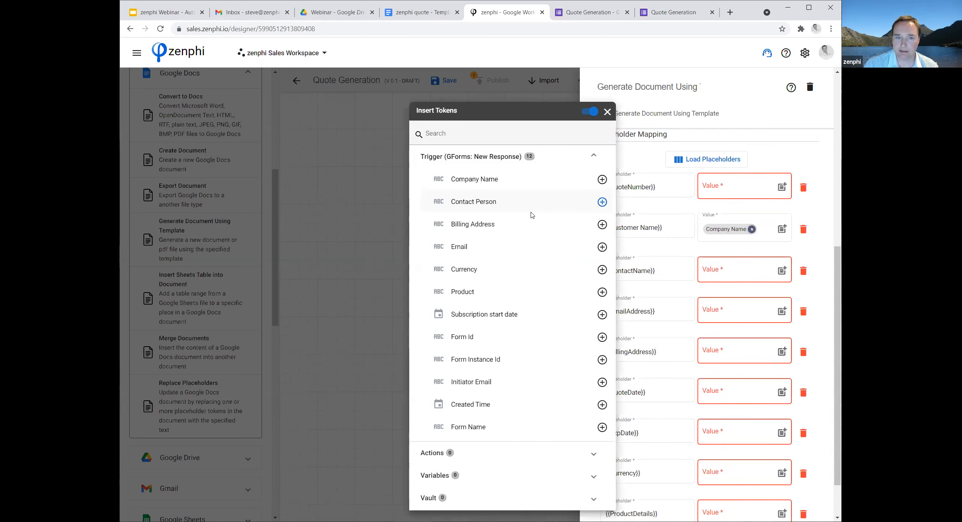
left_click(602, 202)
left_click(769, 317)
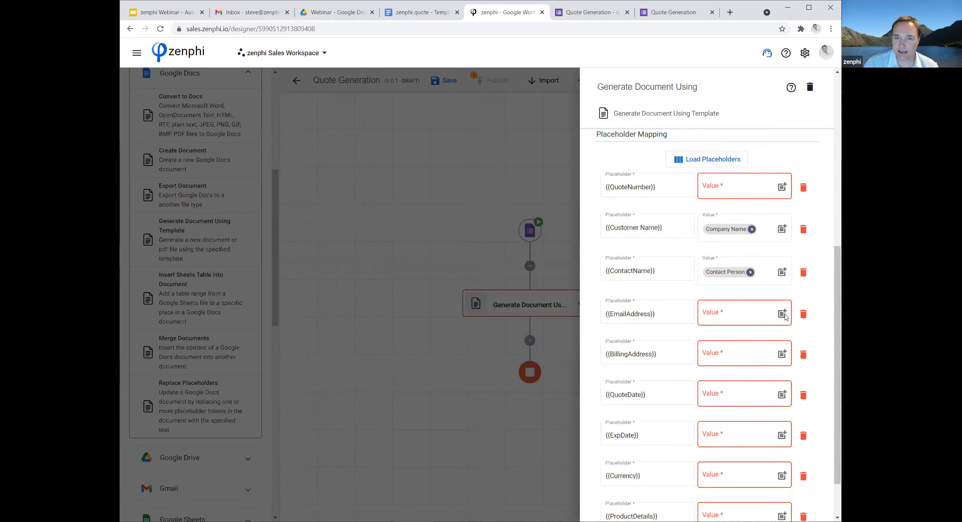
Map the {{EmailAddress}} placeholder to the trigger's Email token and {{BillingAddress}} to Billing Address.
left_click(782, 314)
left_click(569, 159)
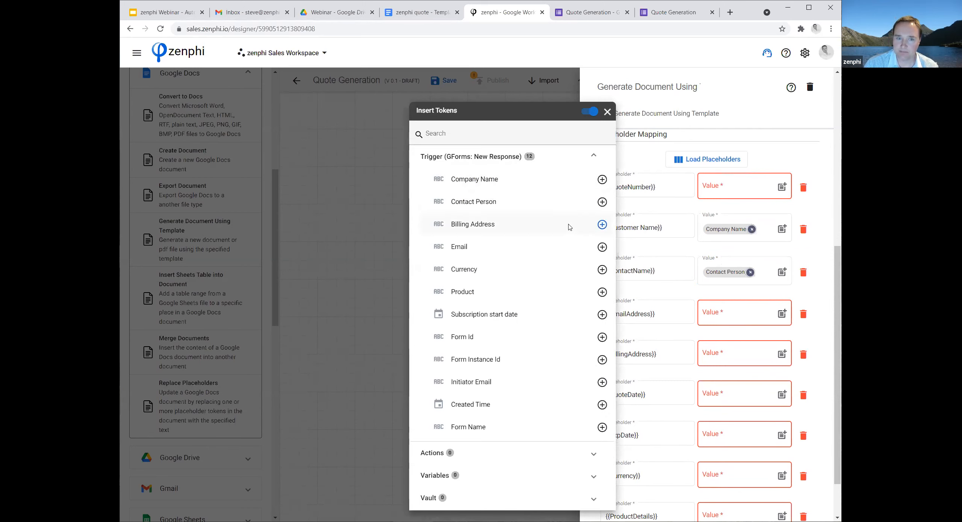
left_click(601, 248)
left_click(758, 365)
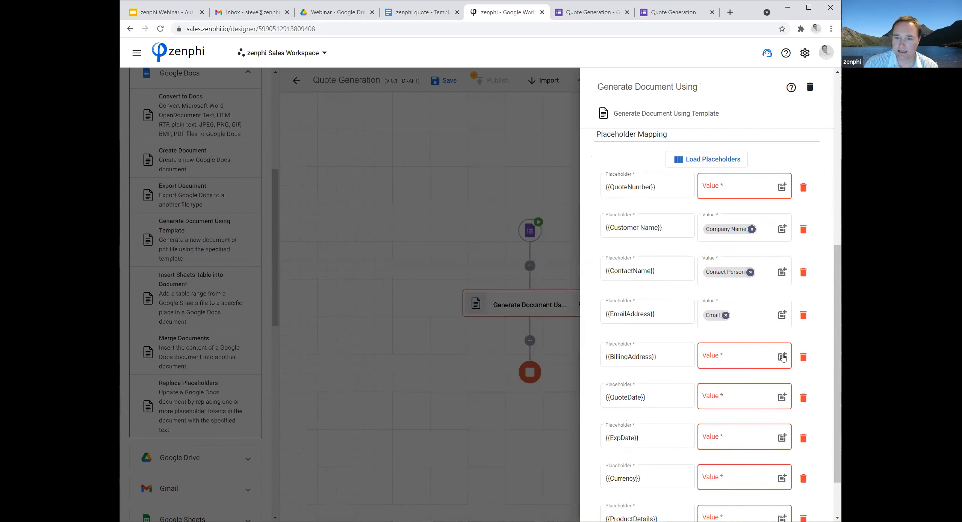
left_click(782, 357)
left_click(545, 161)
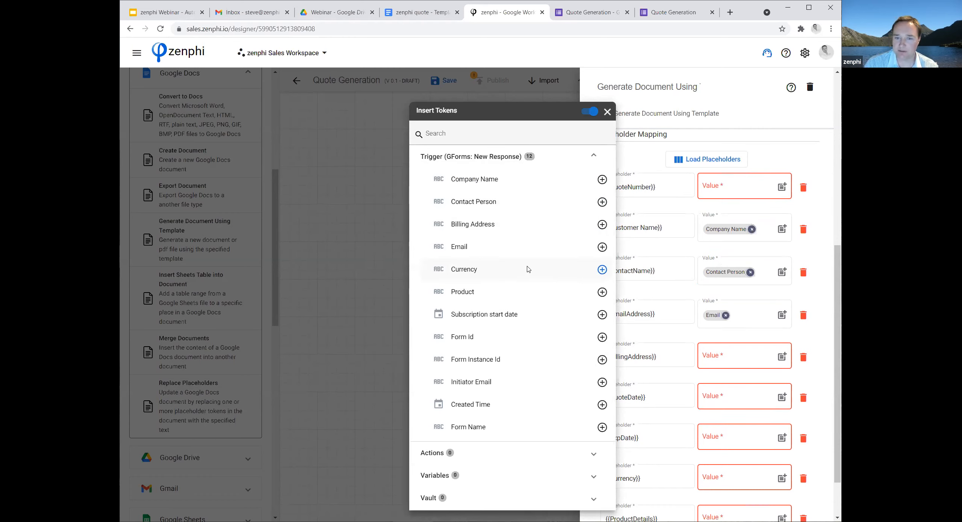
left_click(602, 224)
left_click(753, 398)
Map the {{Currency}} placeholder to the trigger's Currency token and close the action's settings.
scroll(734, 372, "down", 1)
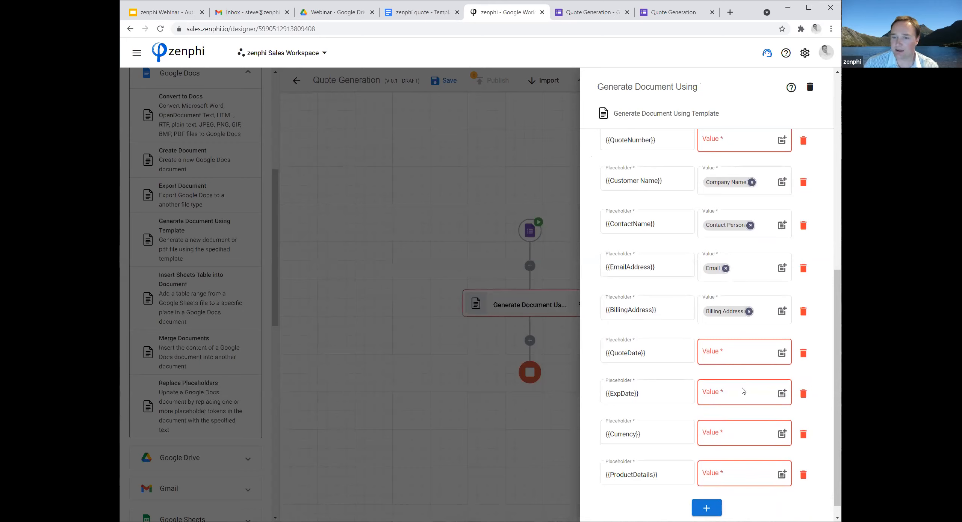
left_click(782, 436)
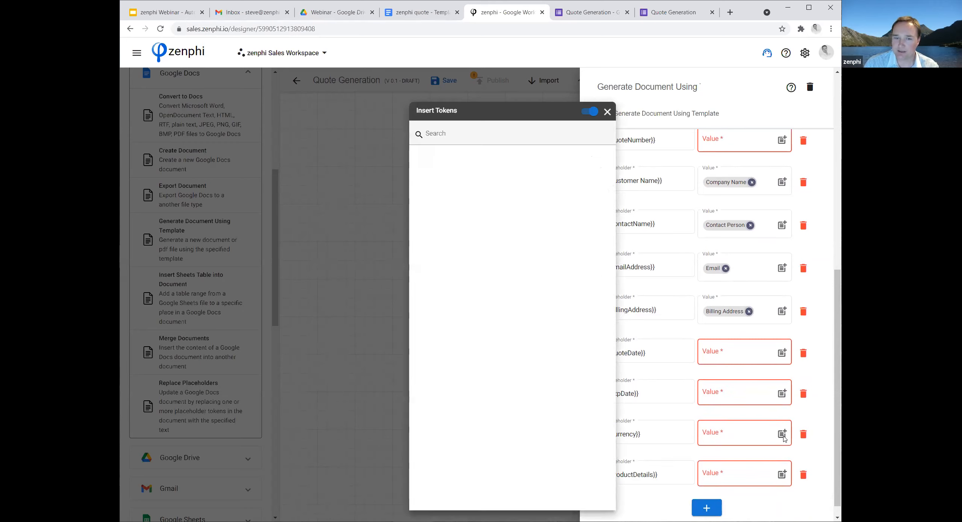
left_click(560, 156)
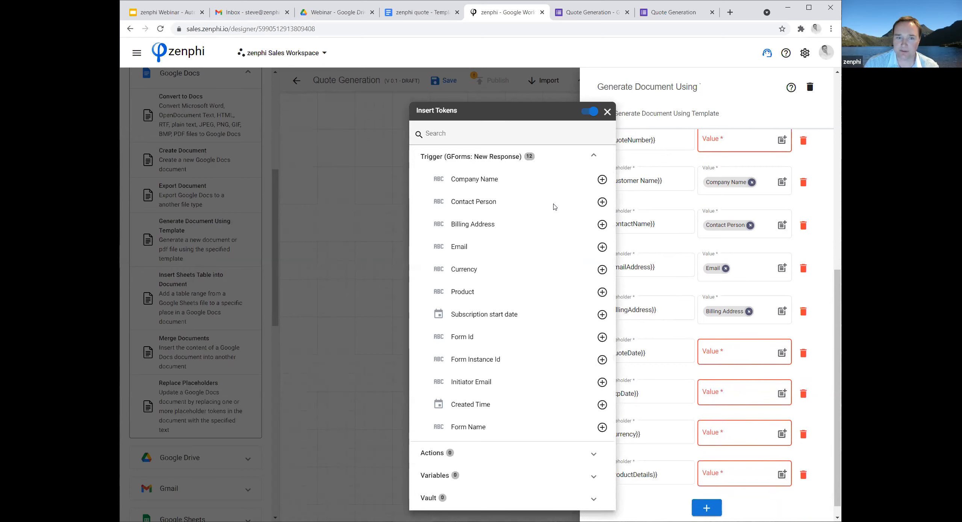
left_click(602, 269)
left_click(749, 465)
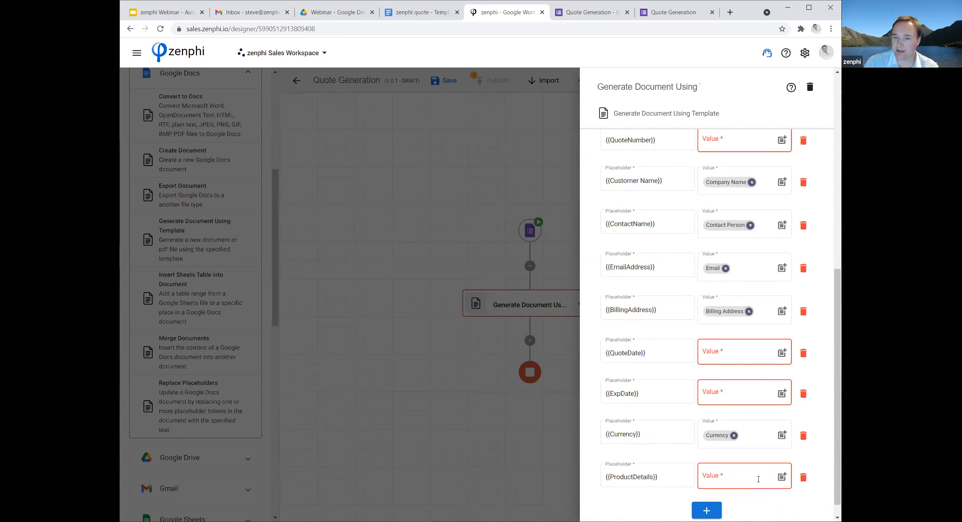
scroll(758, 480, "up", 1)
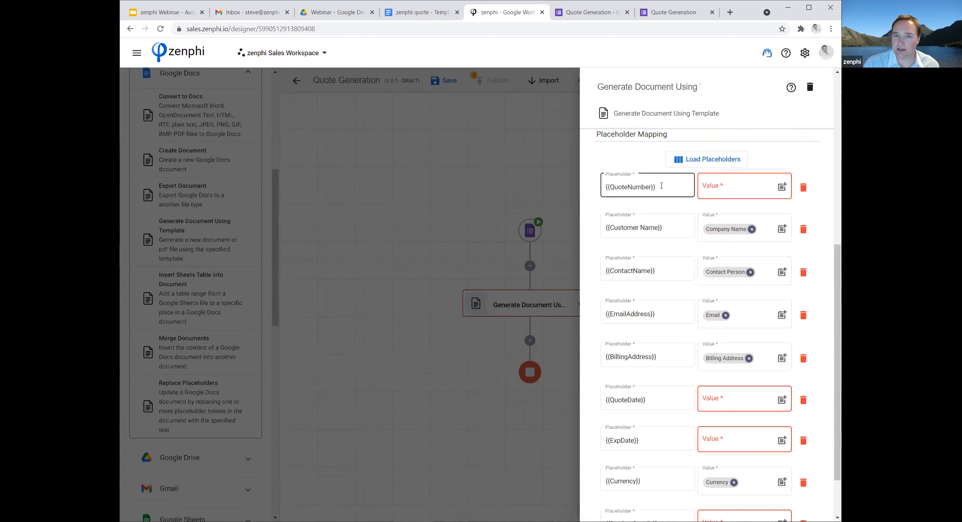
left_click(435, 248)
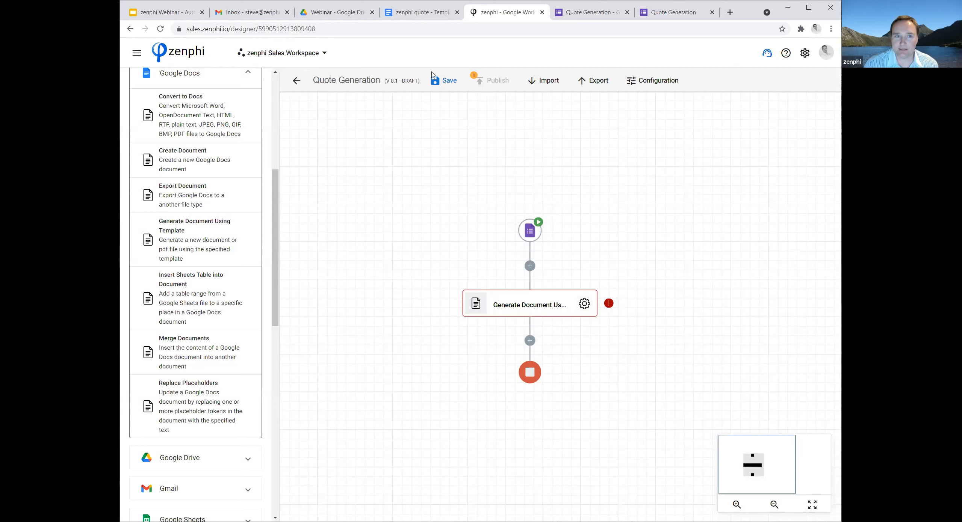
Open the PriceList spreadsheet from the Webinar folder in Google Drive and add a new sheet named QuoteLog.
left_click(343, 15)
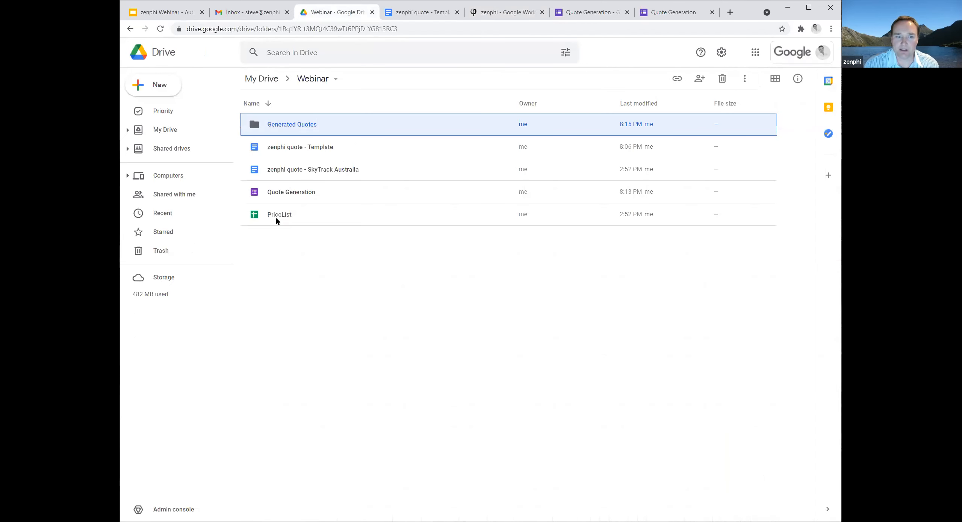
double_click(274, 218)
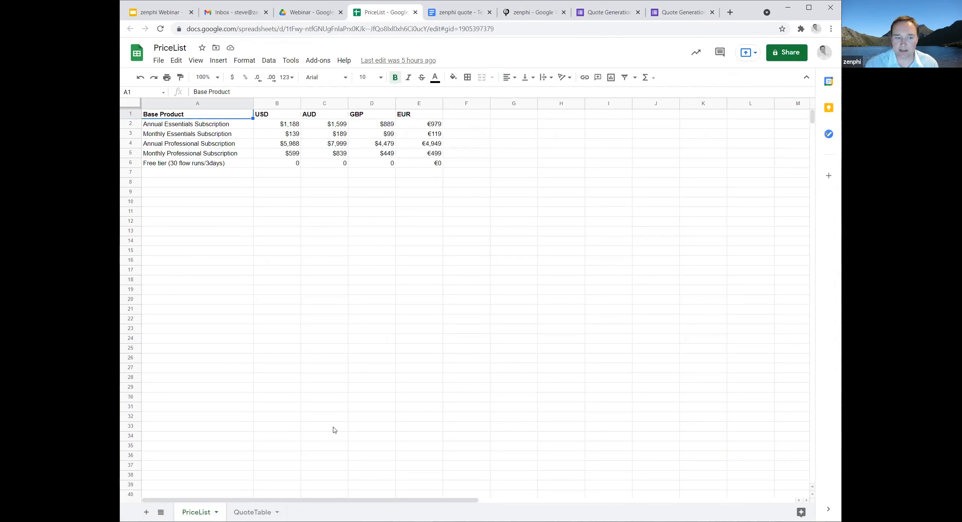
left_click(146, 512)
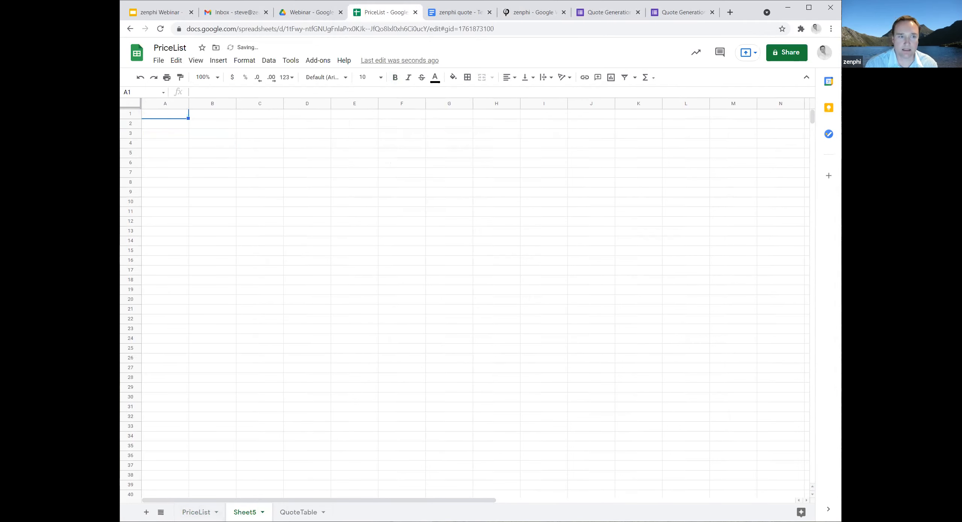
left_click(263, 512)
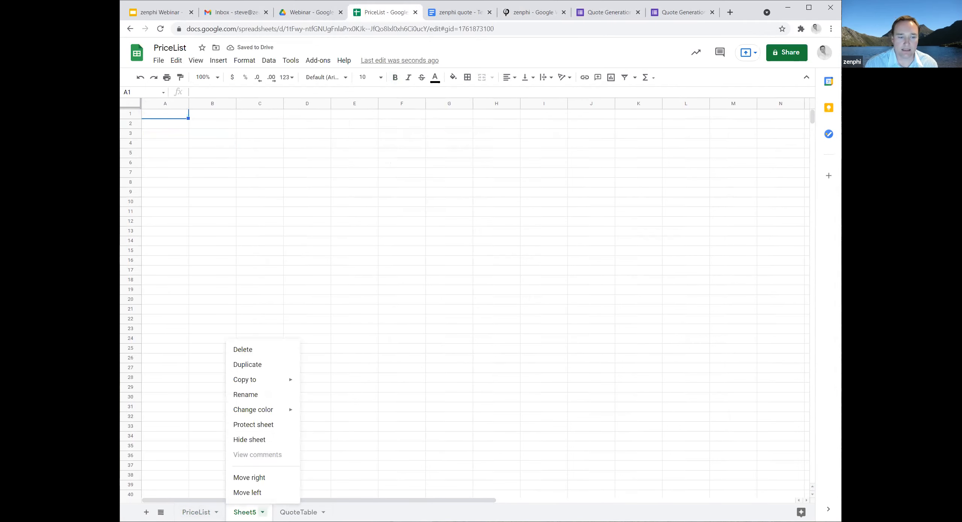
left_click(245, 395)
type("QuoteLog")
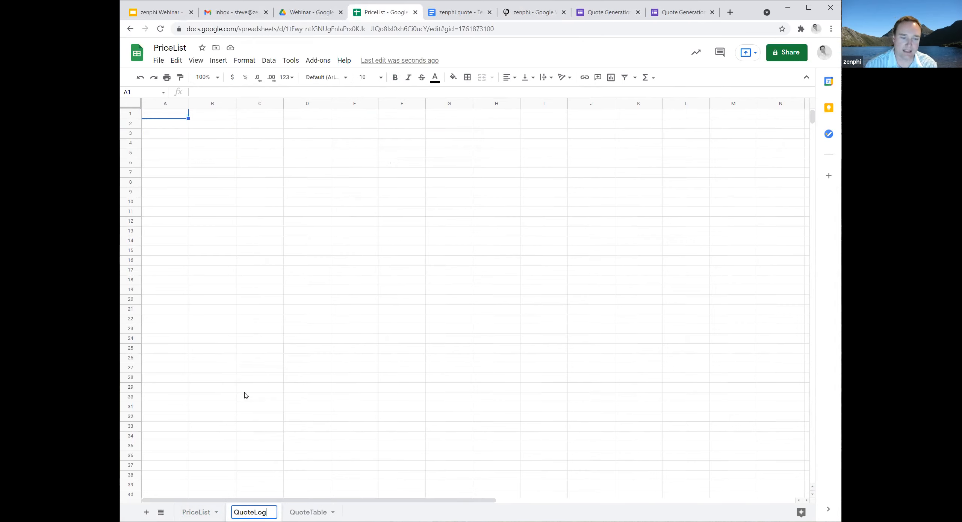
left_click(245, 391)
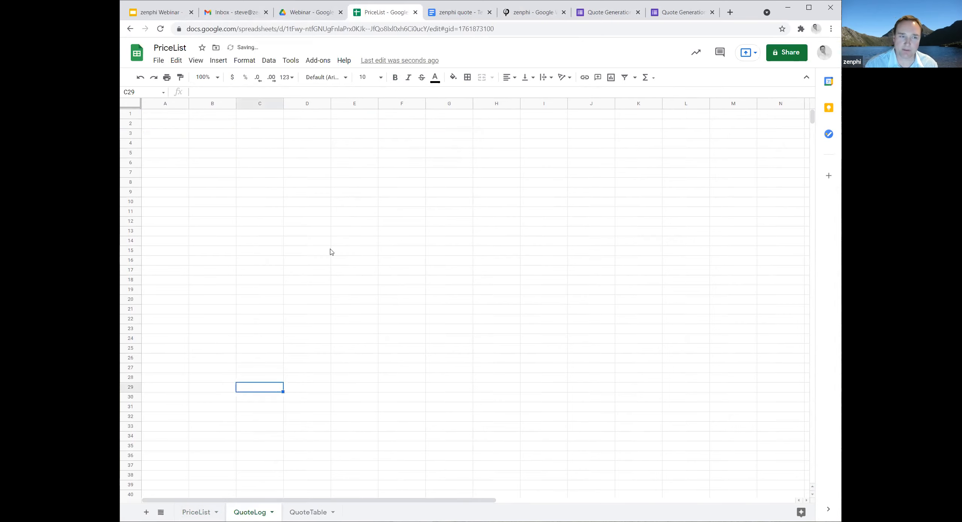
Enter the headers Customer in cell A1 and Product in cell B1 of the QuoteLog sheet.
left_click(166, 118)
type("Customer")
key("Return")
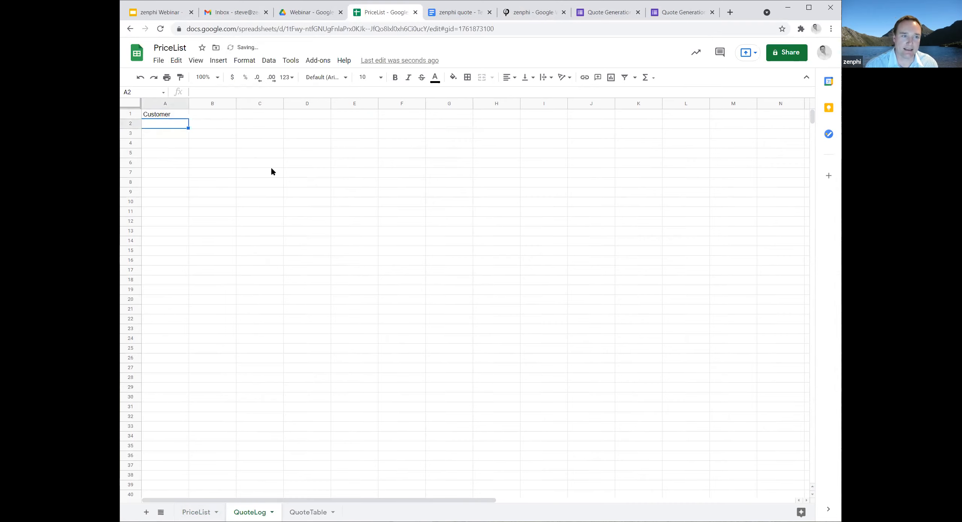
key("Up")
key("Right")
type("Product")
key("Return")
key("Left")
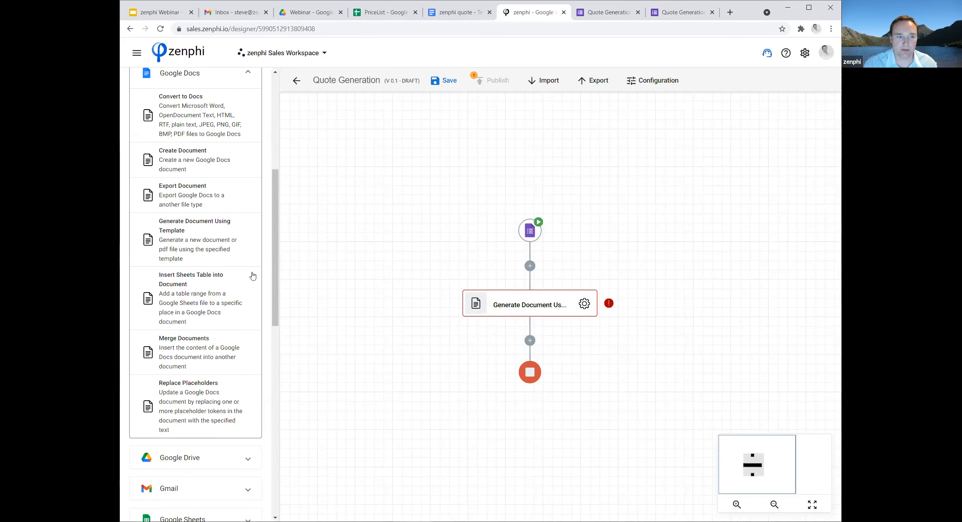
In the zenphi flow, insert a Google Sheets Add Row action between the trigger and the Generate Document Using Template action.
scroll(253, 276, "up", 5)
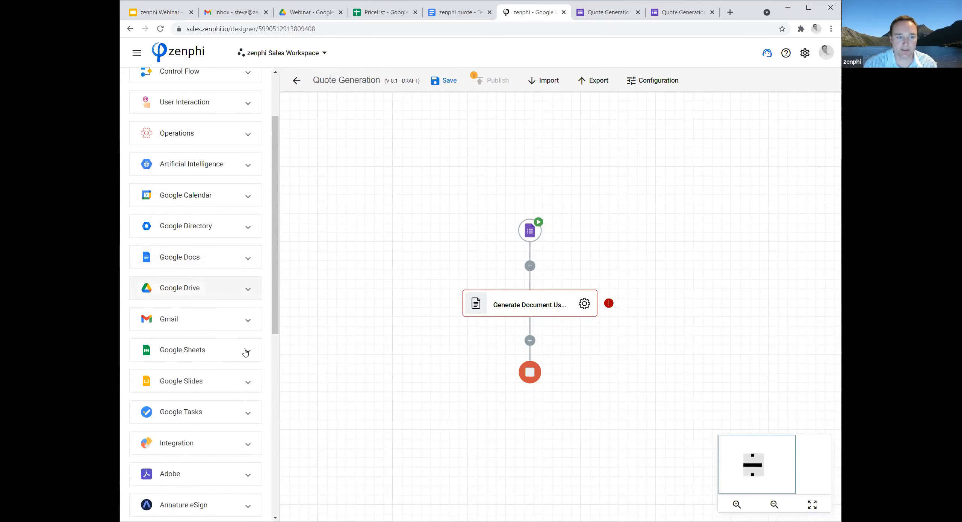
left_click(245, 352)
scroll(147, 342, "down", 1)
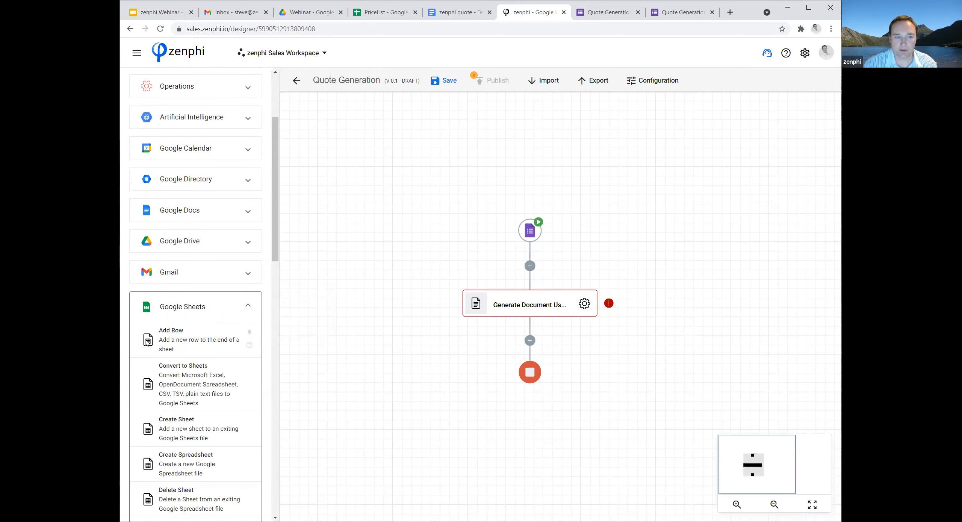
left_click_drag(150, 341, 530, 266)
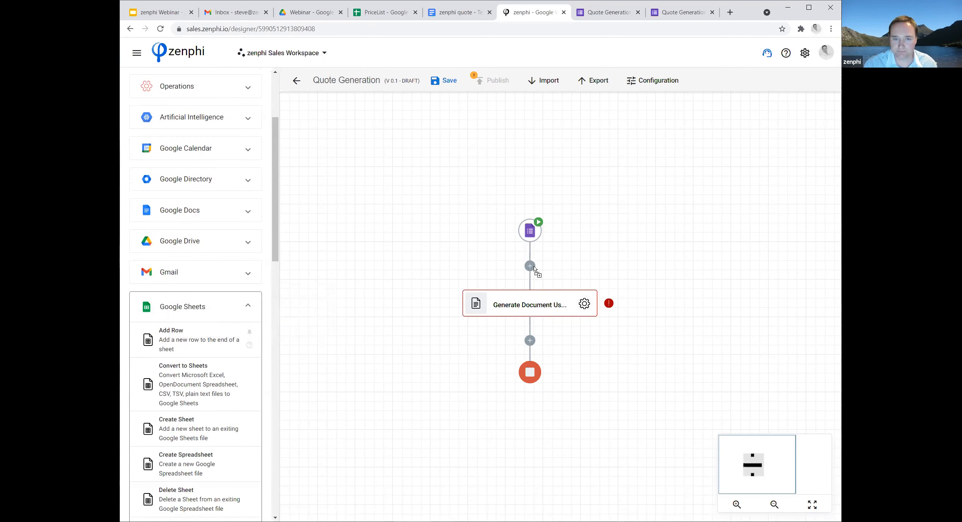
Set the Add Row action's file to the PriceList spreadsheet from the Webinar folder.
left_click(584, 305)
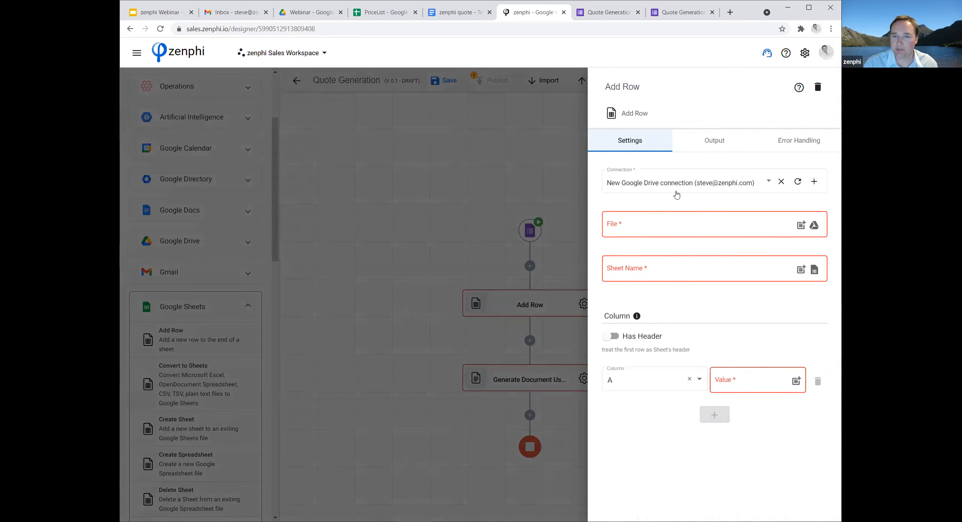
left_click(814, 226)
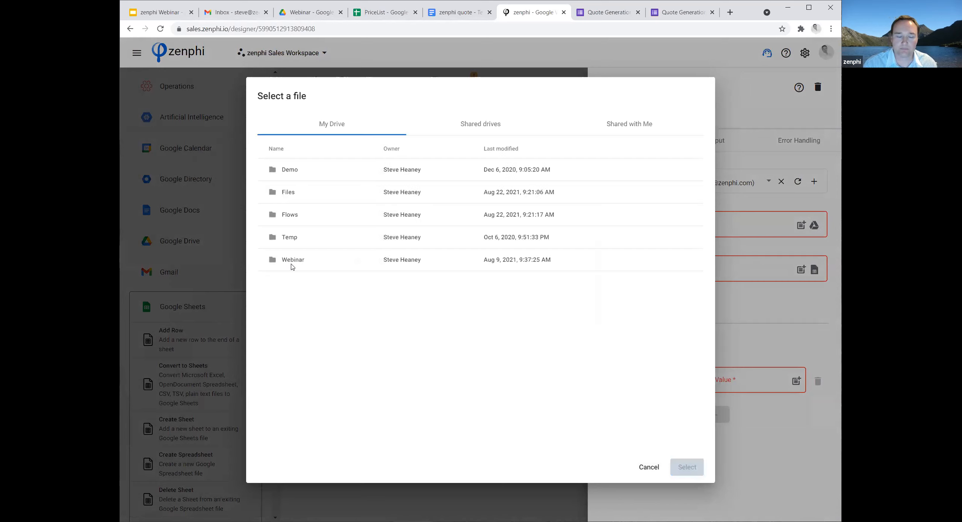
double_click(291, 264)
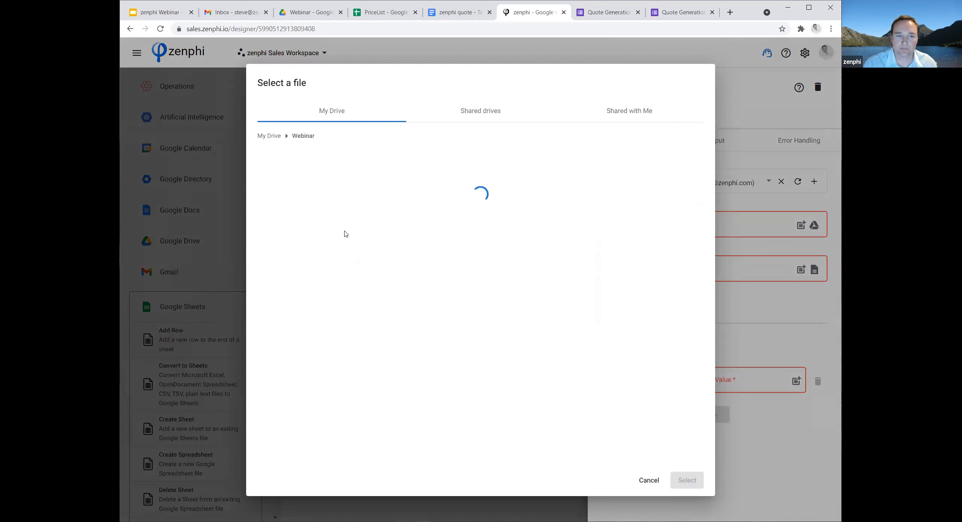
left_click(325, 214)
left_click(694, 483)
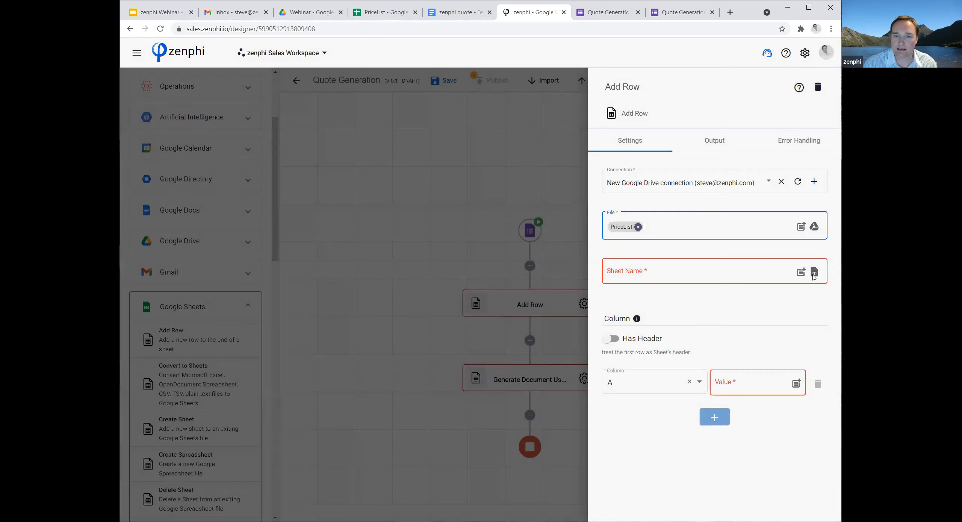
Select QuoteLog as the Add Row action's sheet, with its first row treated as the header.
left_click(813, 276)
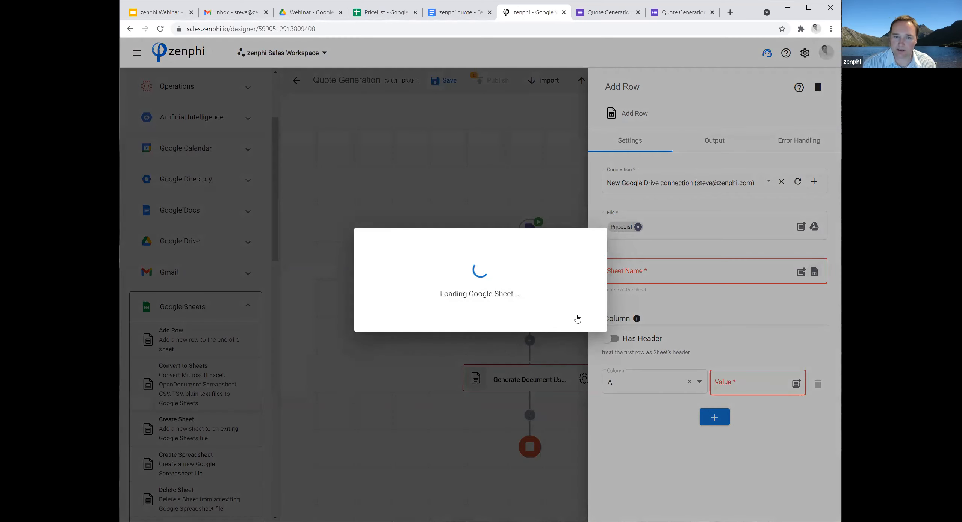
left_click(556, 277)
left_click(533, 335)
left_click(575, 319)
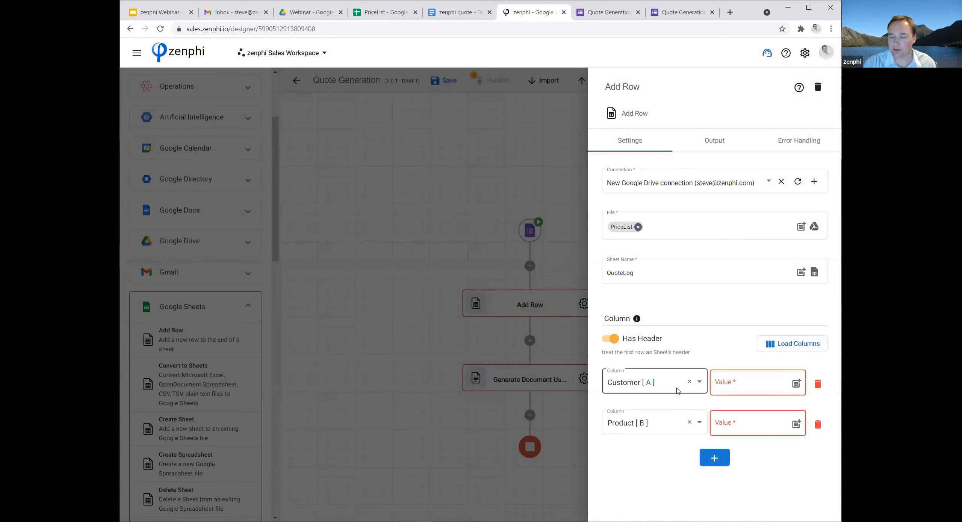
Map the Customer column to the trigger's Company Name token.
left_click(797, 385)
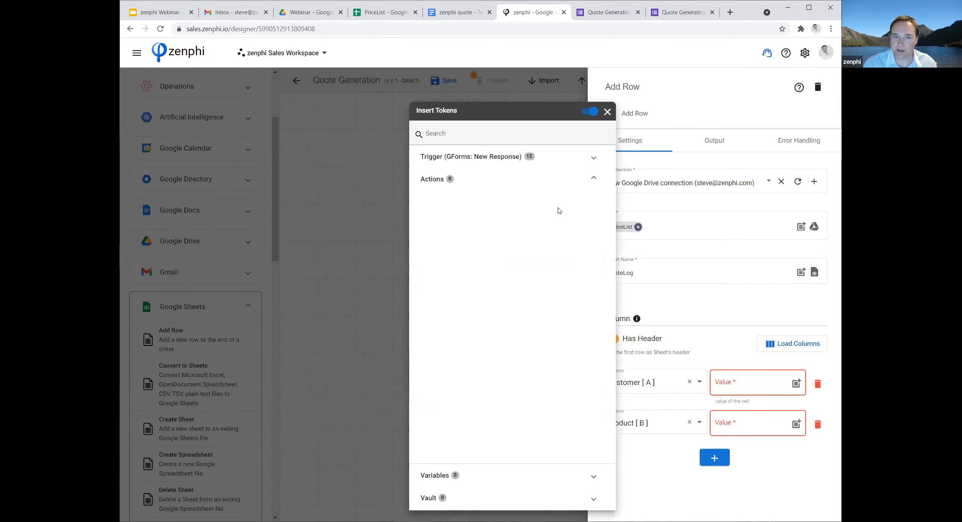
left_click(557, 159)
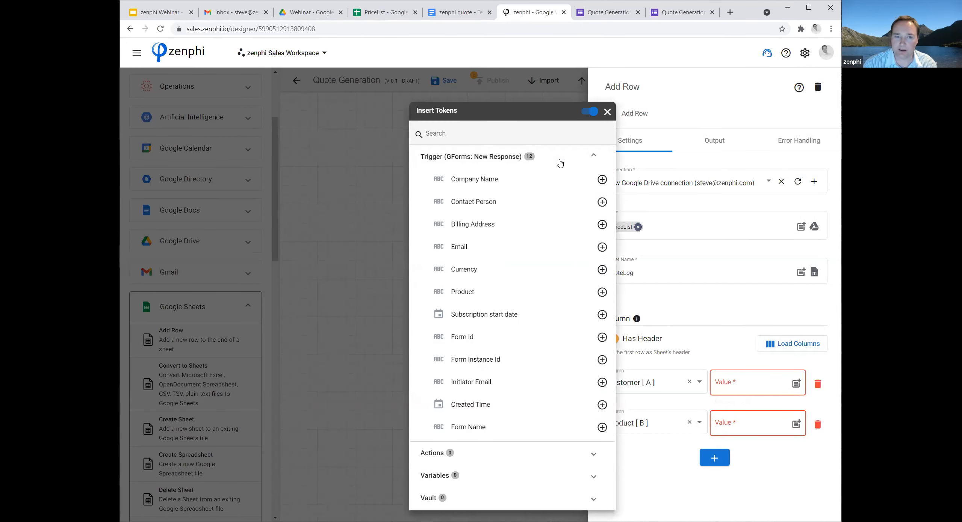
left_click(602, 179)
left_click(774, 427)
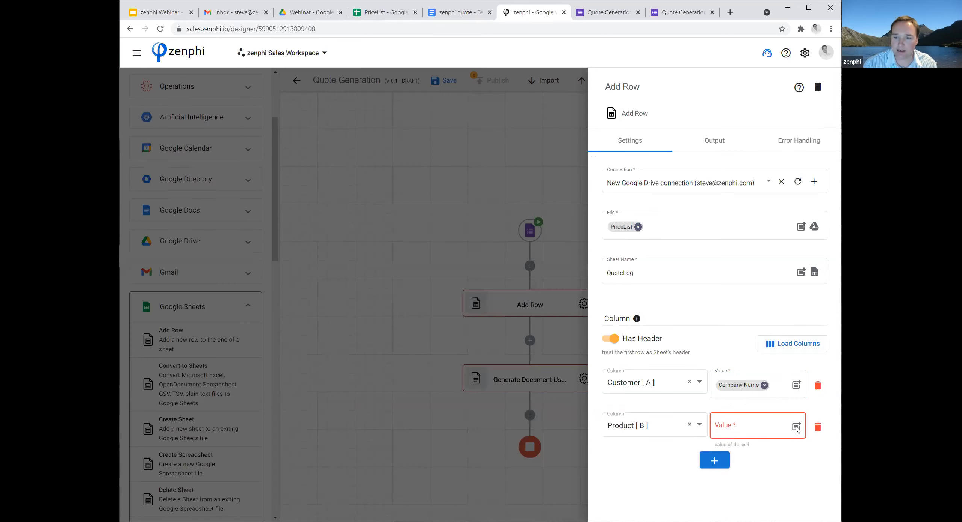
Map the Product column to the trigger's Product token, check the Add Row action's outputs and close its settings.
left_click(800, 428)
left_click(580, 157)
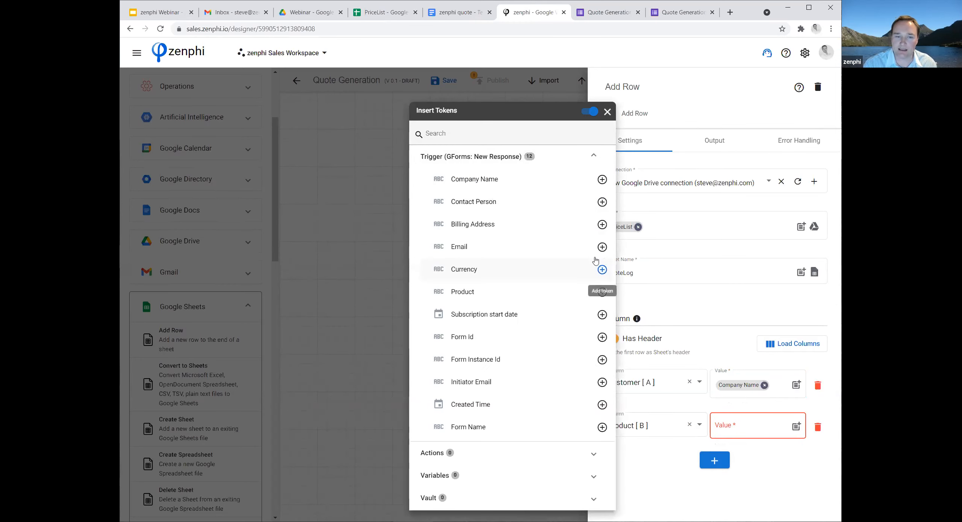
left_click(602, 293)
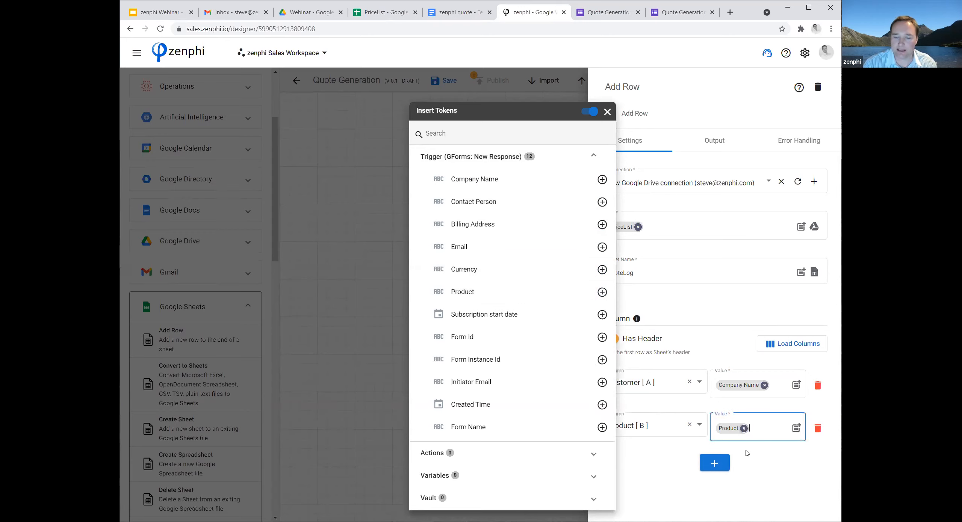
left_click(781, 478)
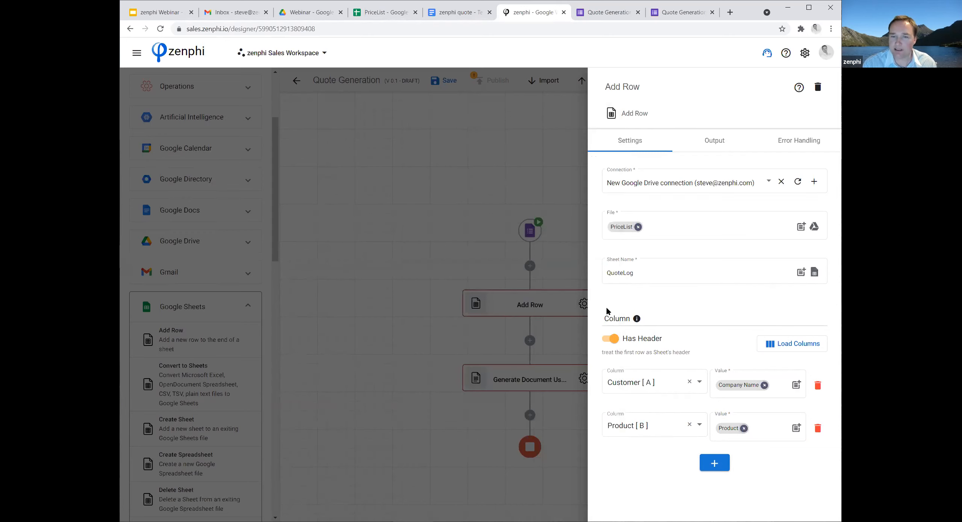
left_click(714, 141)
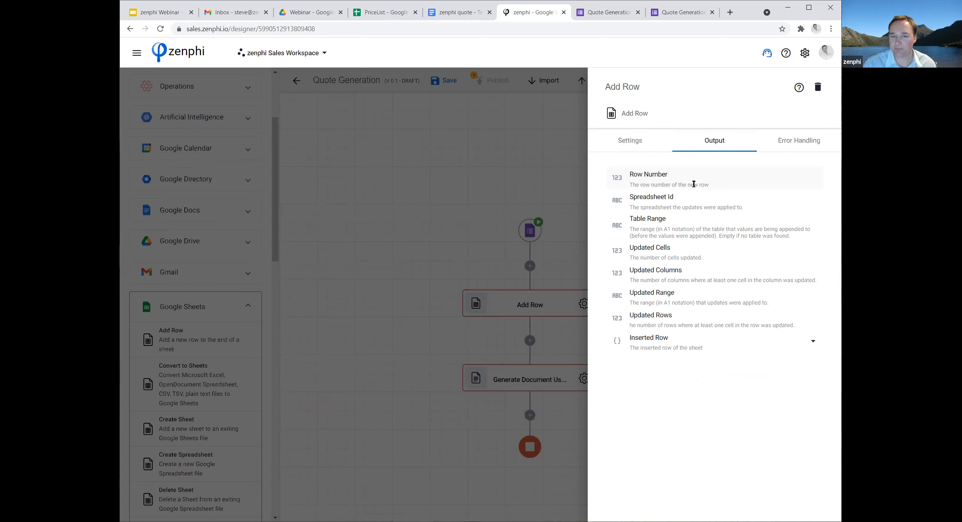
left_click(327, 239)
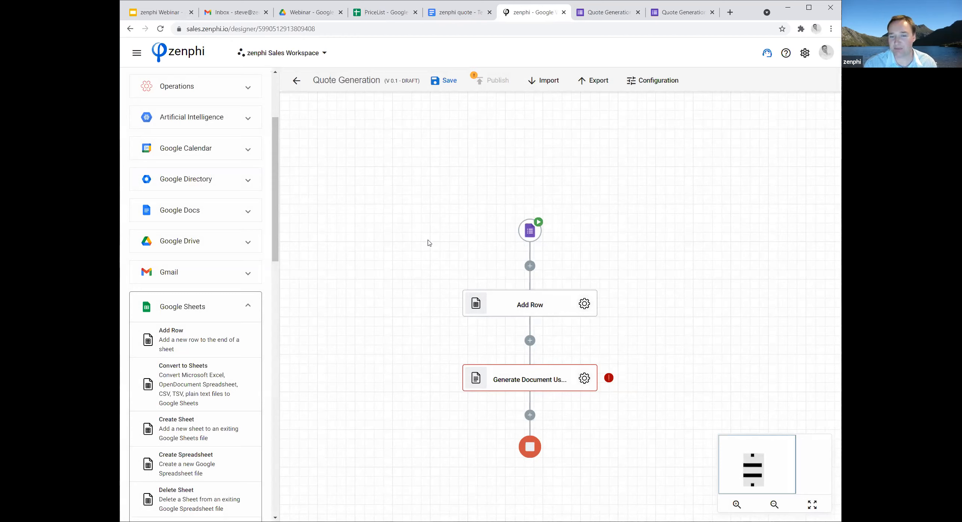
Insert a Maths Operation action between the Add Row and Generate Document Using Template actions.
scroll(367, 259, "up", 1)
left_click_drag(281, 166, 287, 109)
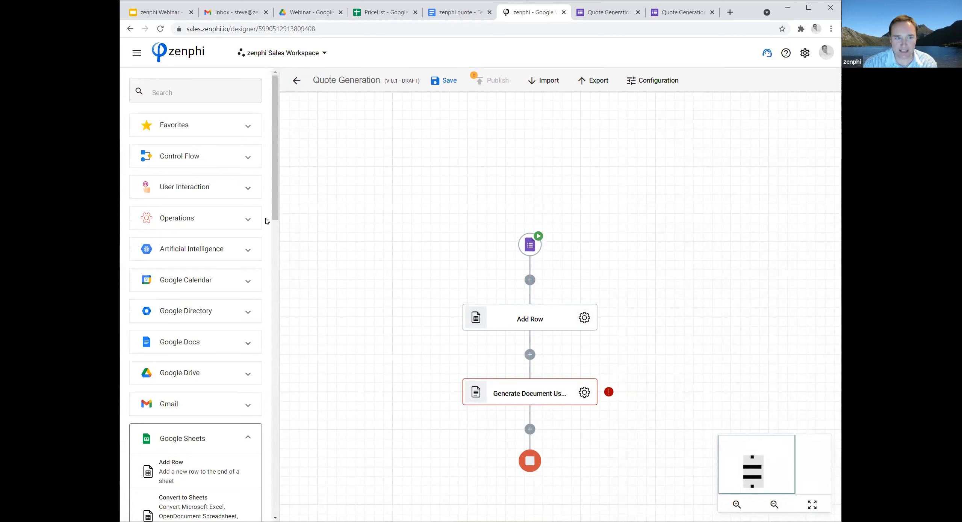
left_click(246, 219)
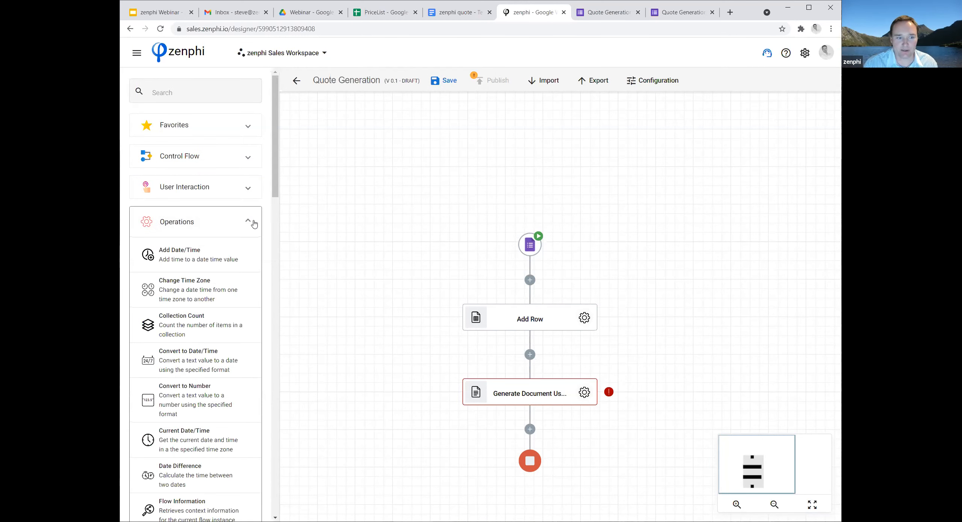
scroll(254, 224, "down", 4)
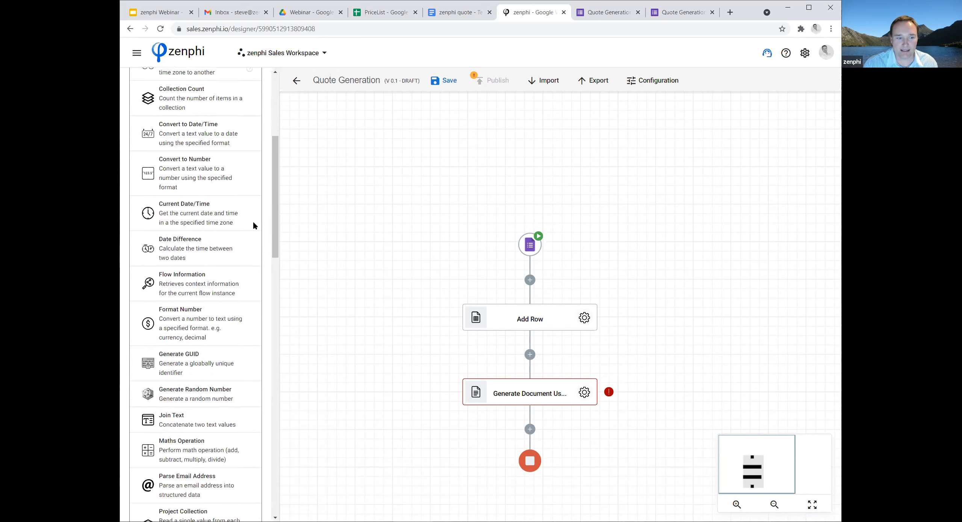
scroll(253, 225, "down", 3)
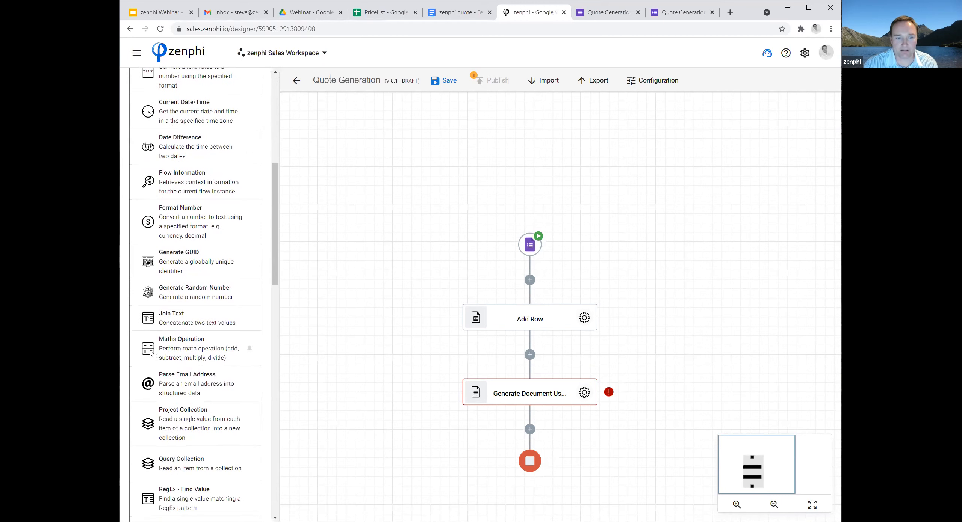
left_click_drag(154, 350, 530, 355)
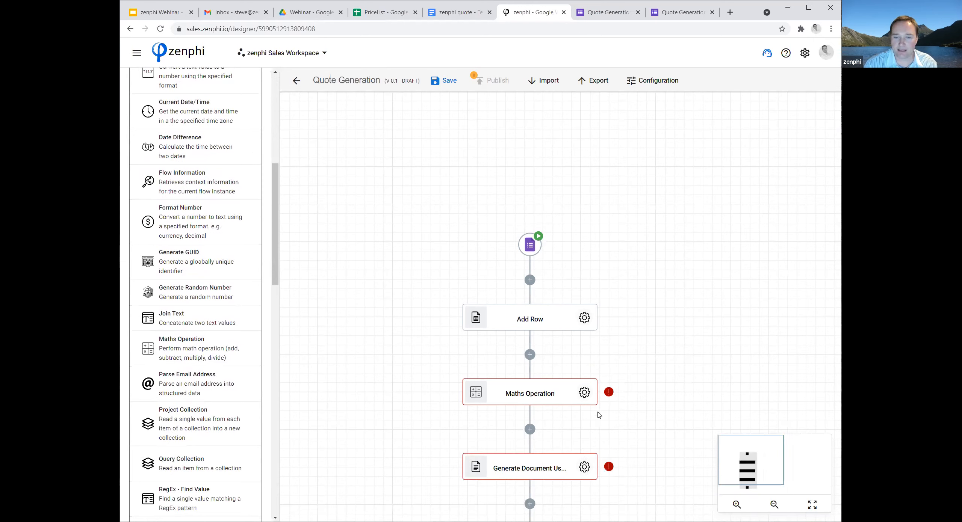
Set the Maths Operation's first number to the Row Number token from the Add Row action.
left_click(584, 392)
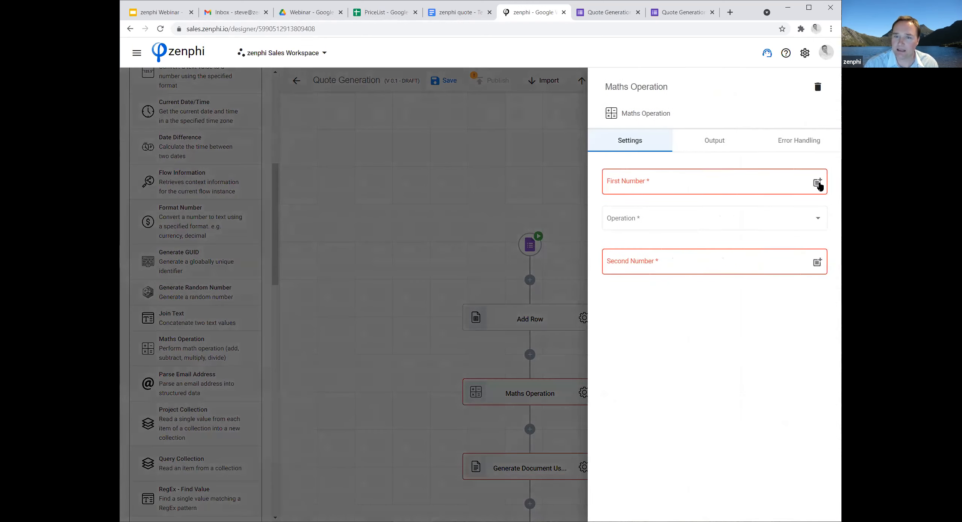
left_click(817, 183)
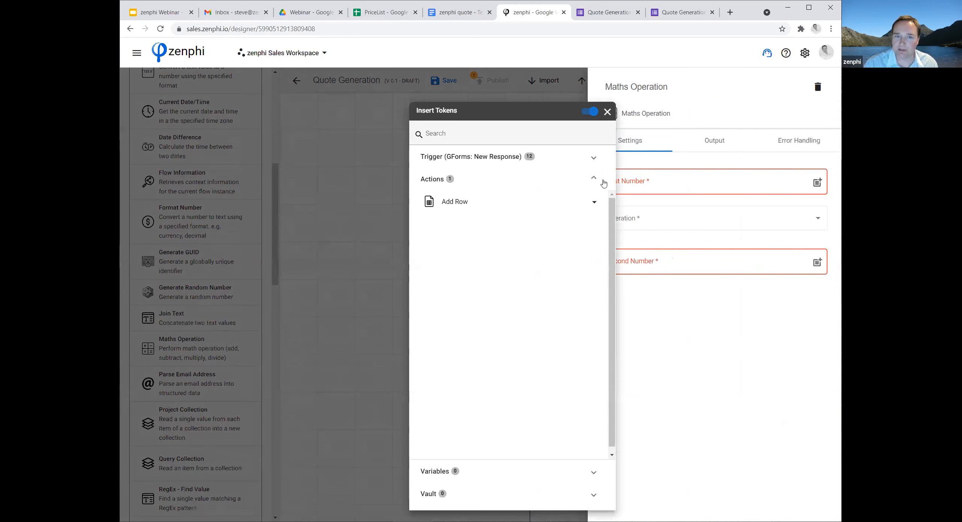
left_click(603, 201)
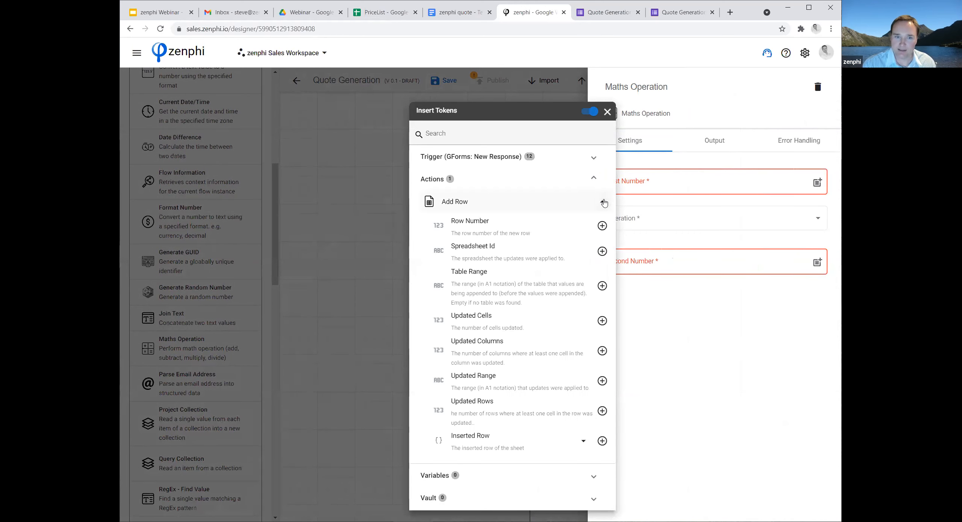
left_click(602, 226)
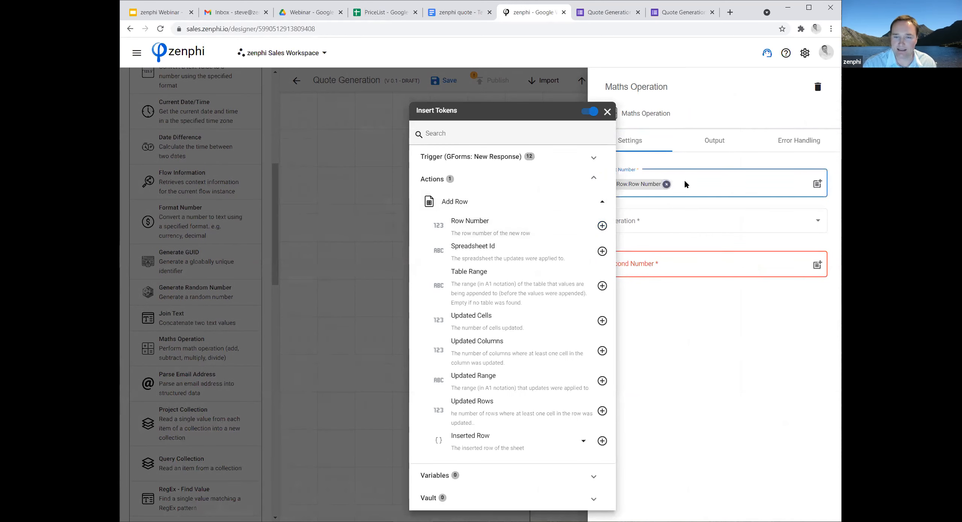
left_click(733, 300)
Set the operation to add with 1000 as the second number, and rename the Maths Operation action Quote Number.
left_click(666, 221)
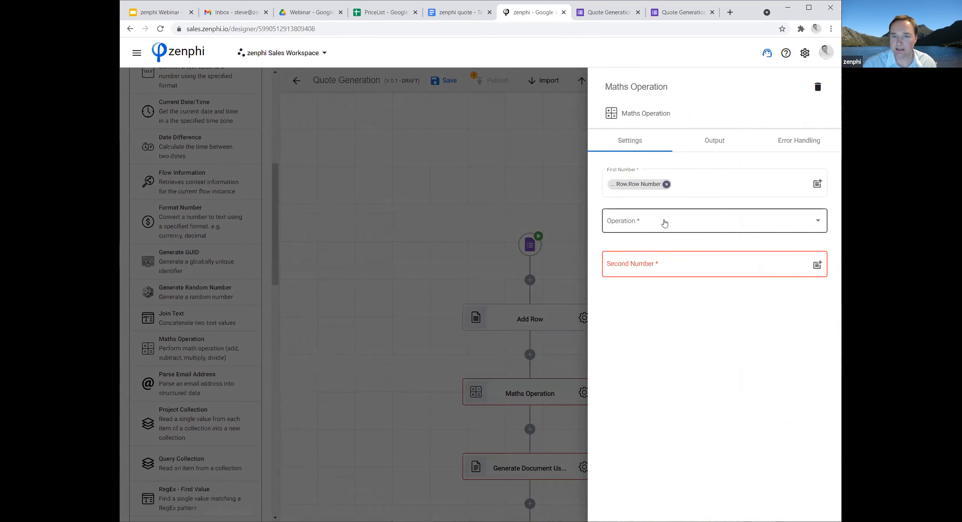
left_click(640, 224)
left_click(646, 263)
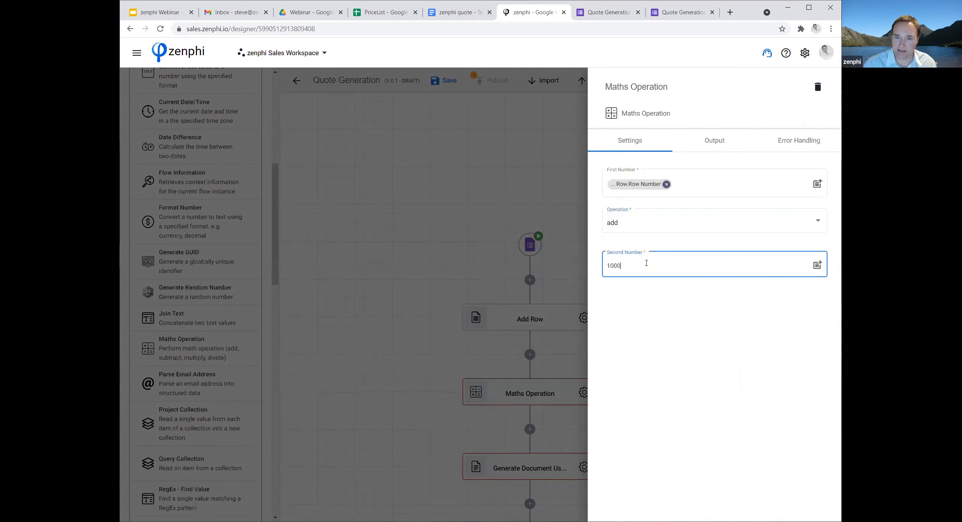
left_click(491, 340)
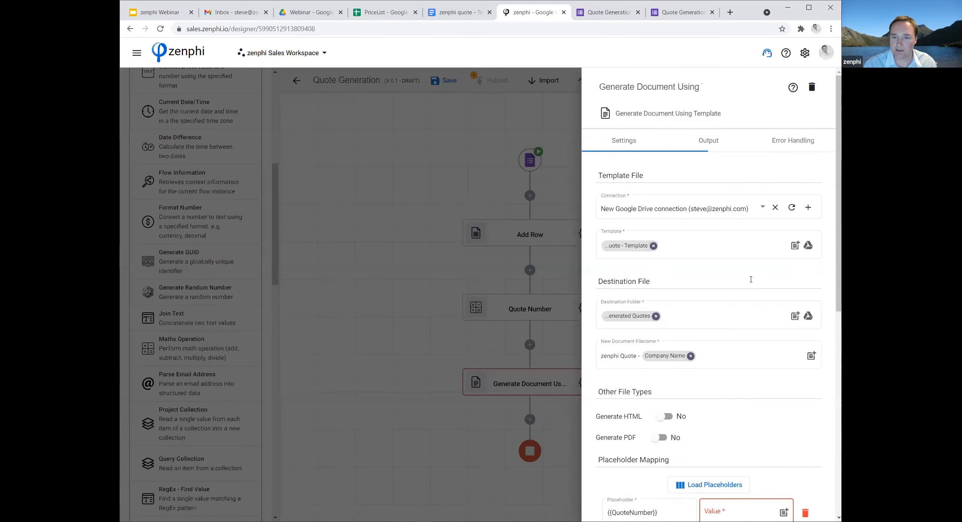
Map the {{QuoteNumber}} placeholder of the Generate Document Using Template action to the Quote Number action's Result token and close its settings.
scroll(785, 280, "down", 3)
scroll(784, 281, "down", 3)
left_click(783, 279)
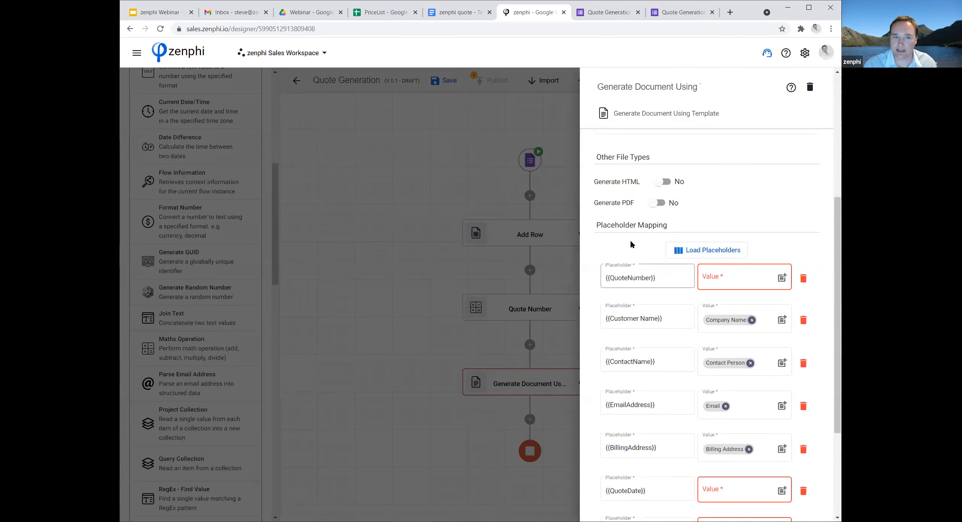
left_click(603, 203)
left_click(602, 225)
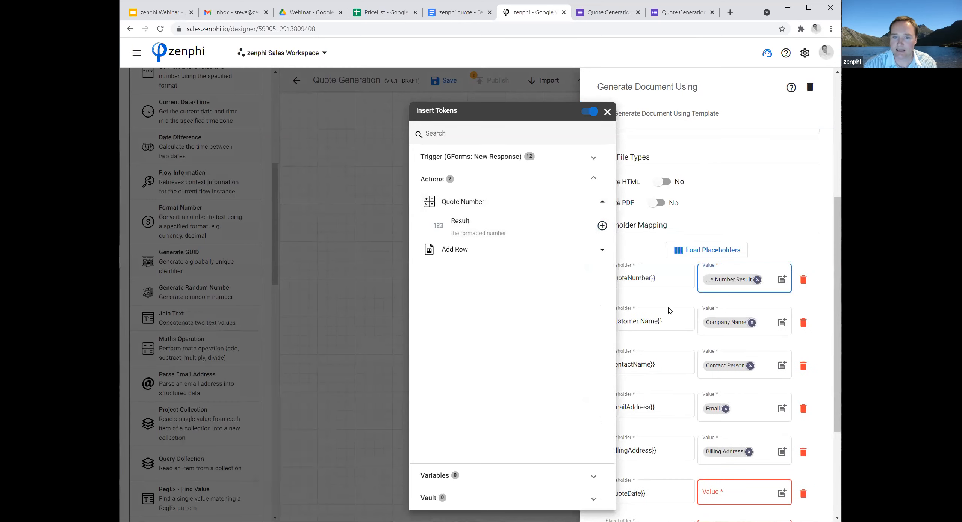
left_click(821, 314)
scroll(825, 328, "down", 4)
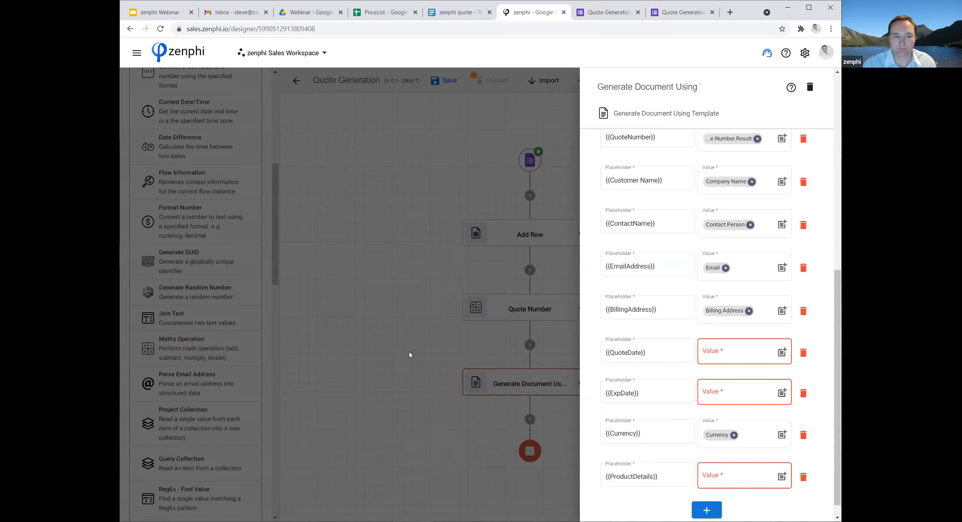
left_click(312, 281)
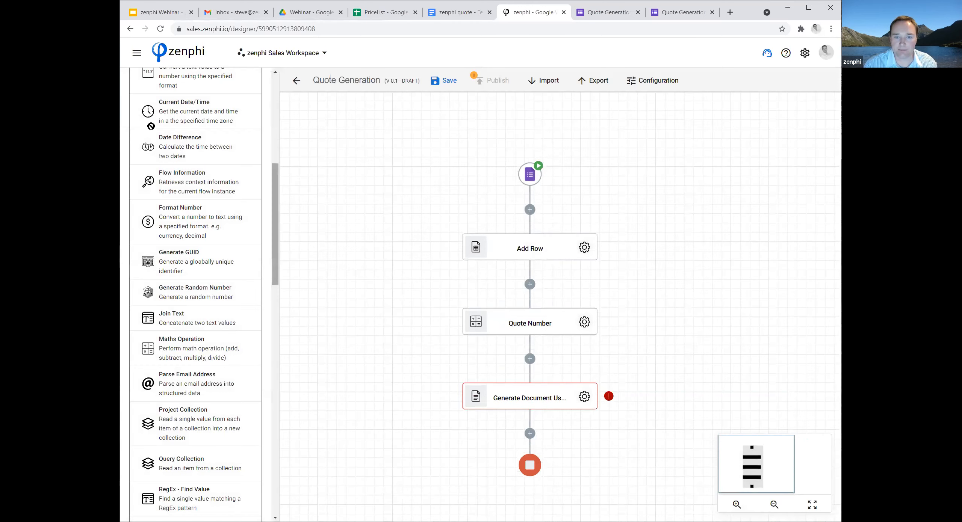
Insert a Current Date/Time action before the Add Row action and set its time zone to (UTC+10:00) Australia/Sydney.
left_click_drag(152, 129, 468, 208)
left_click(587, 250)
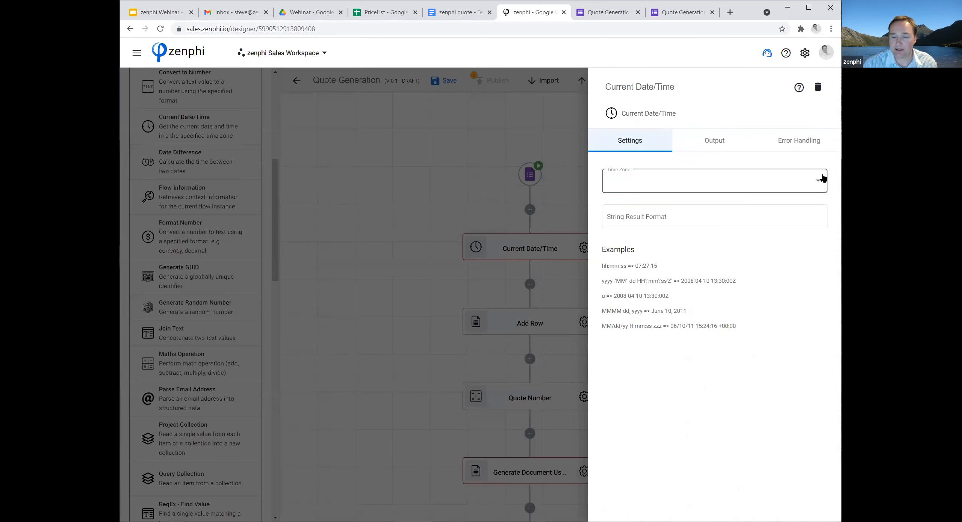
left_click(822, 181)
left_click_drag(826, 174, 836, 258)
scroll(761, 252, "down", 10)
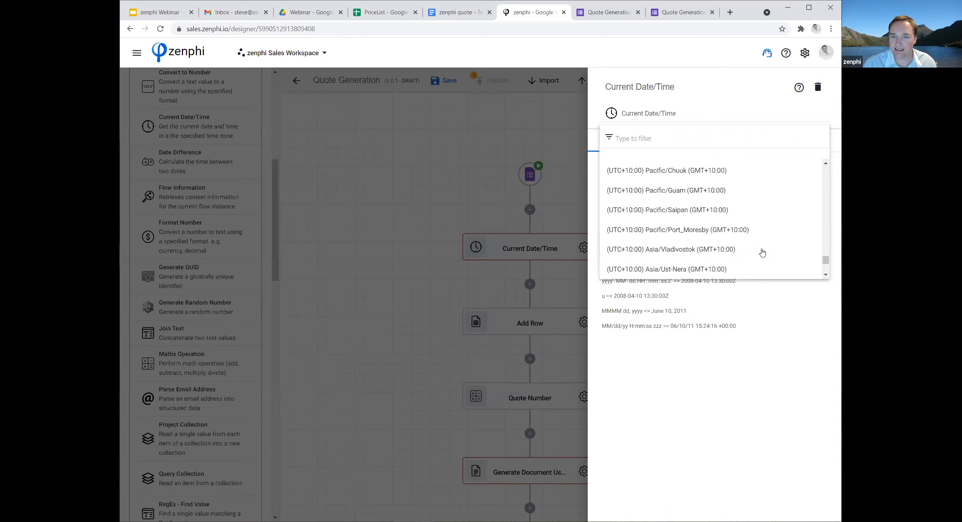
scroll(762, 253, "down", 1)
scroll(762, 253, "up", 2)
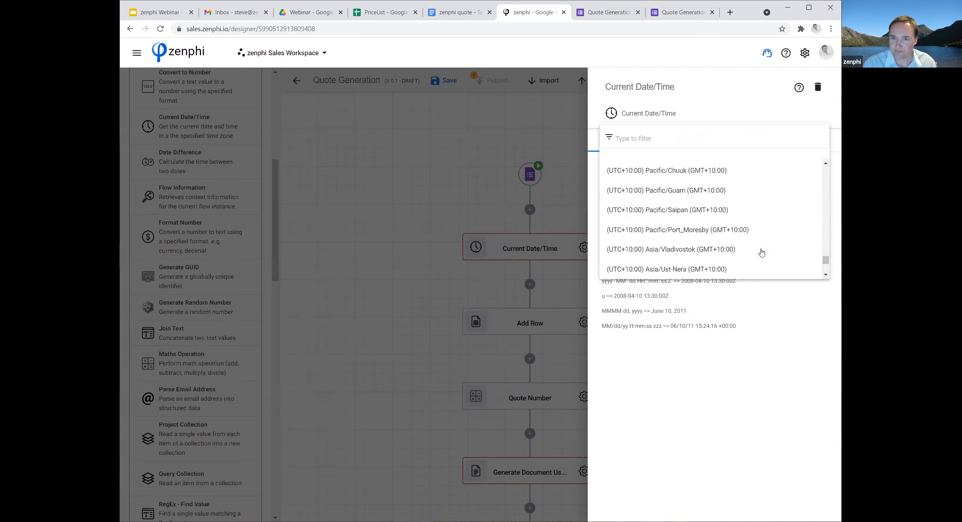
scroll(752, 234, "up", 2)
left_click(720, 207)
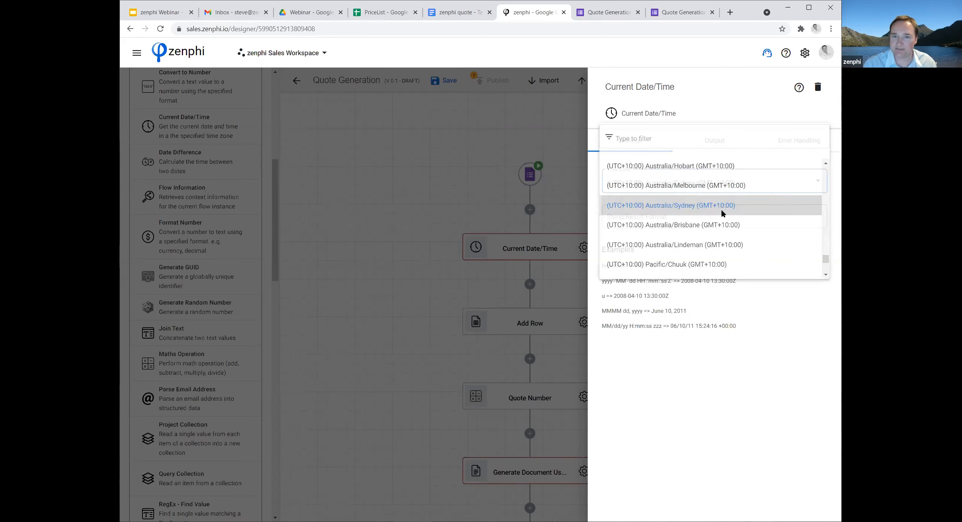
Set the Current Date/Time action's string result format to dd-MMM-yyyy and rename the action Quote Date.
left_click(639, 217)
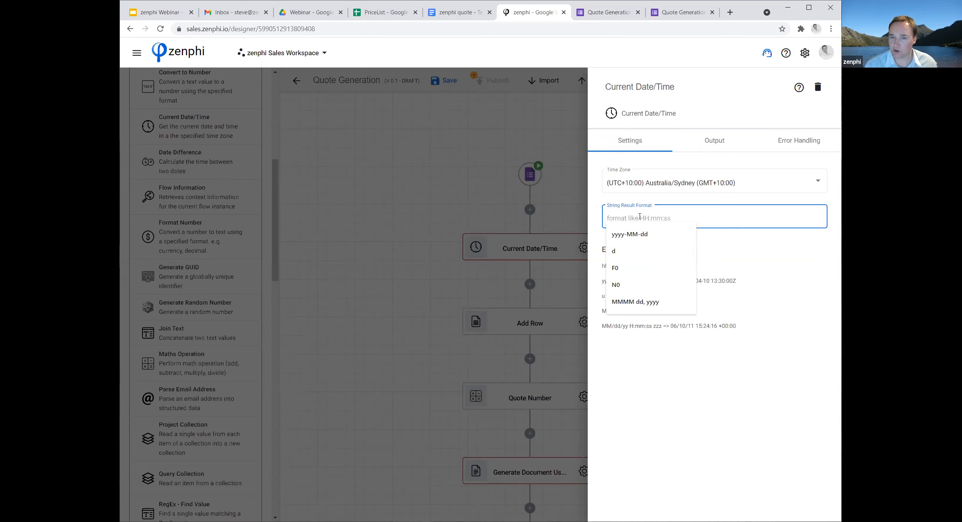
type("dd-MMM-yyyy")
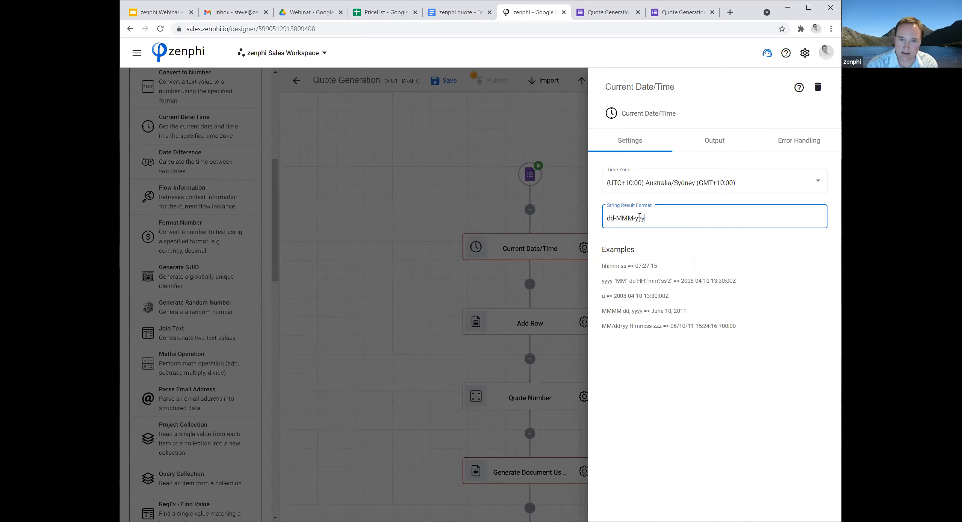
left_click(430, 286)
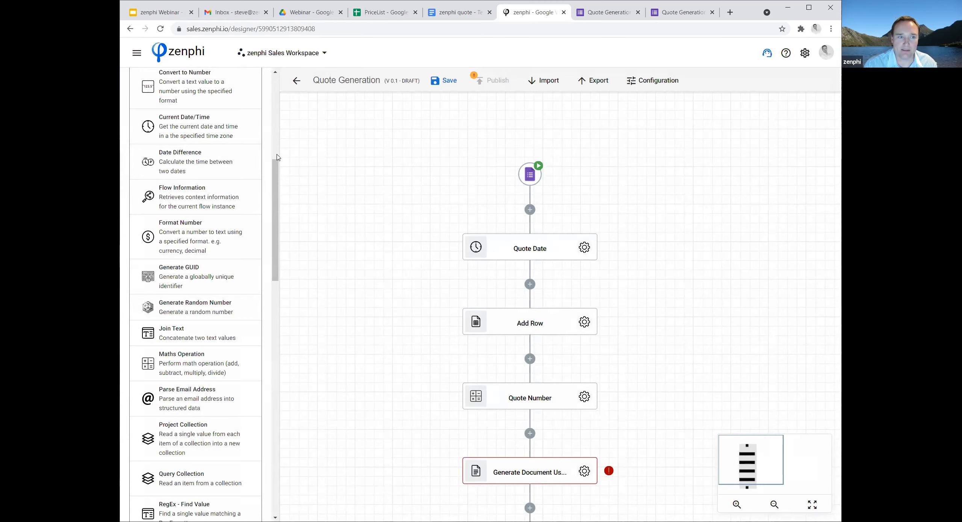
Insert an Add Date/Time action after Quote Date and set its base date to the Quote Date action's Result token.
scroll(278, 158, "up", 4)
scroll(229, 134, "up", 1)
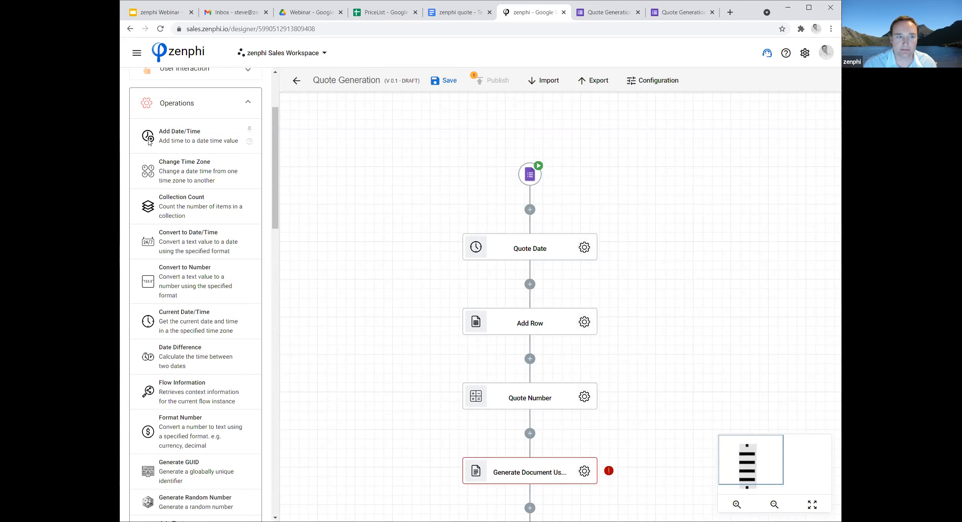
left_click_drag(149, 139, 585, 328)
left_click(584, 323)
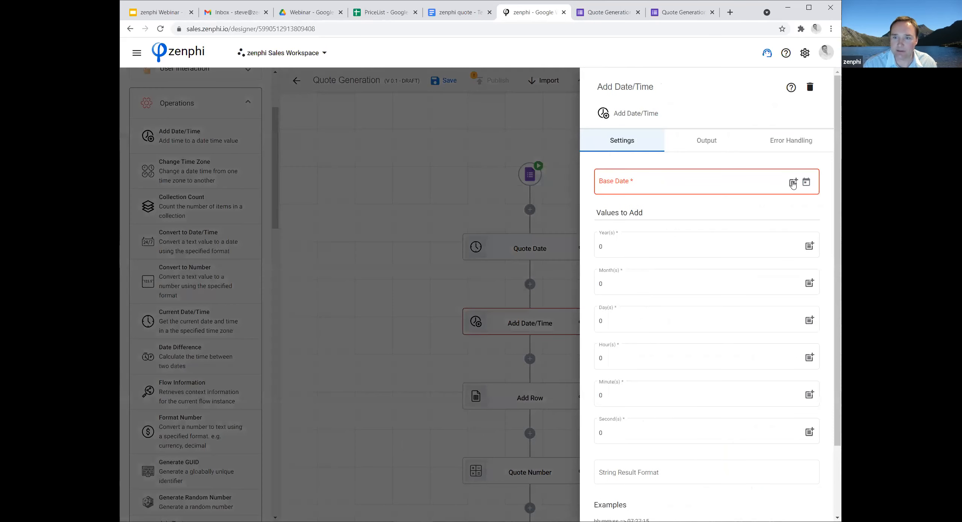
left_click(654, 182)
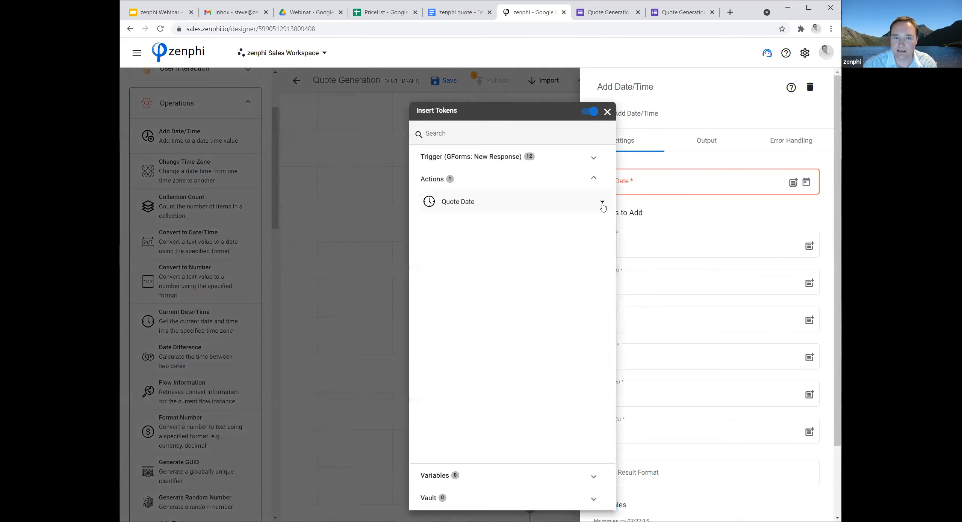
left_click(602, 202)
left_click(602, 225)
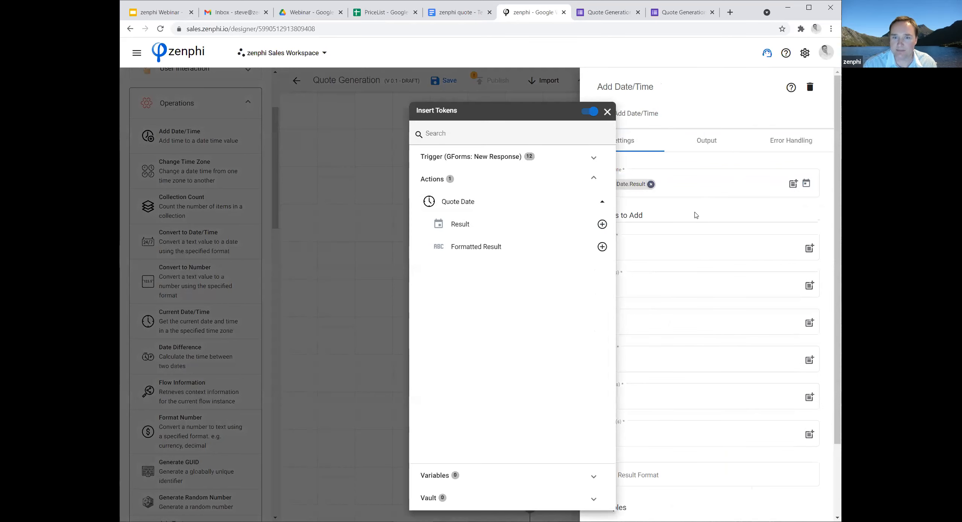
left_click(658, 233)
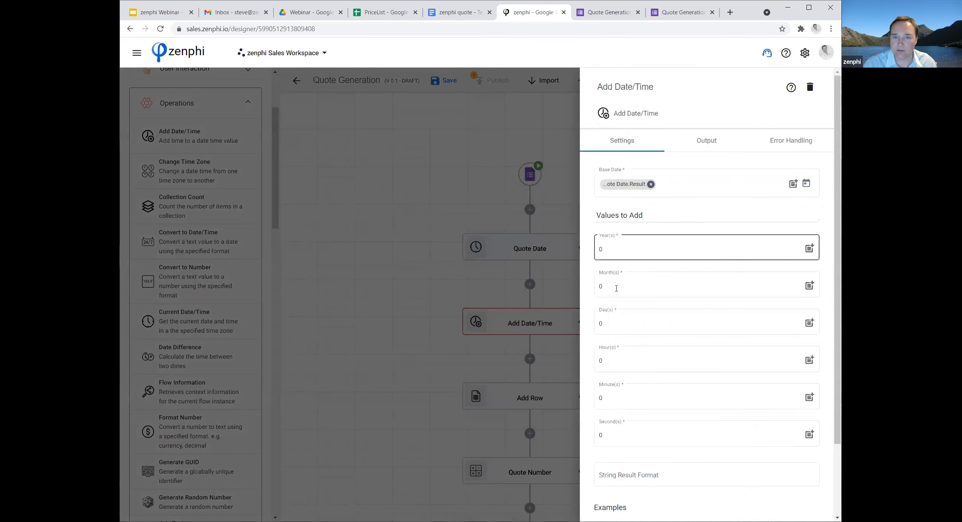
Set the Add Date/Time action to add 14 days and use the string result format dd-MMM-yyyy.
left_click(652, 333)
type("14")
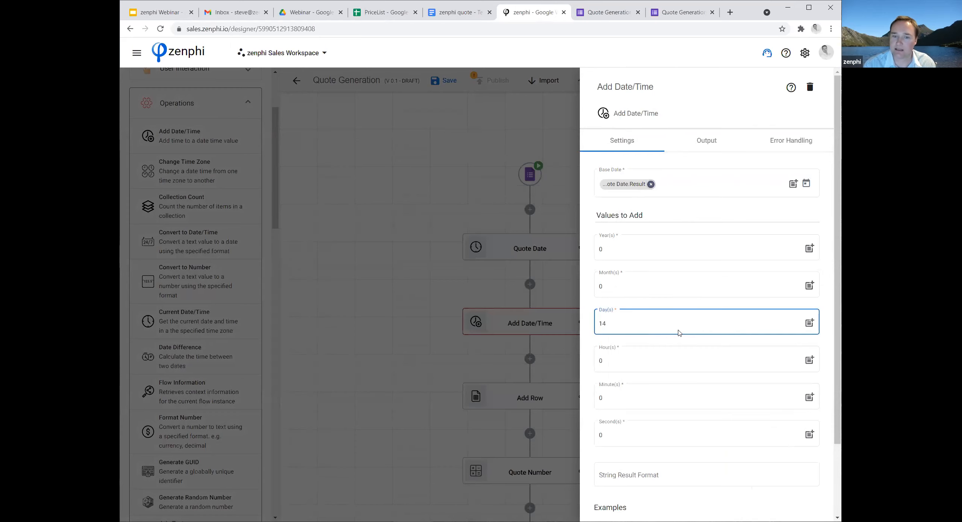
scroll(679, 332, "down", 2)
left_click(639, 389)
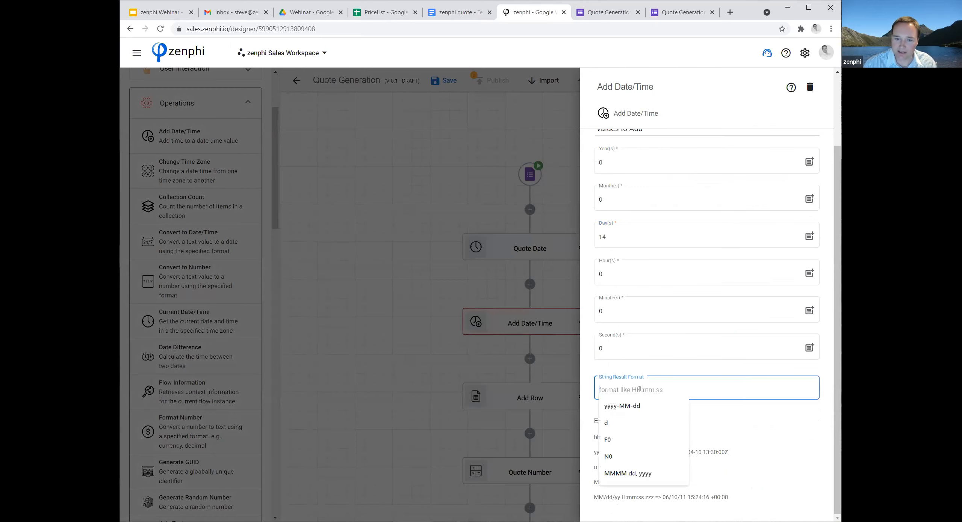
type("dd")
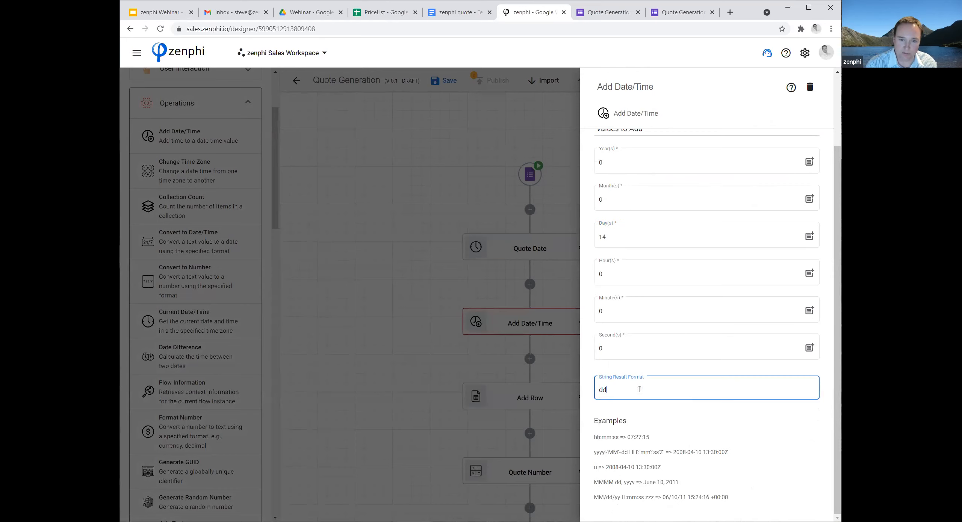
type("-MMM-yyyy")
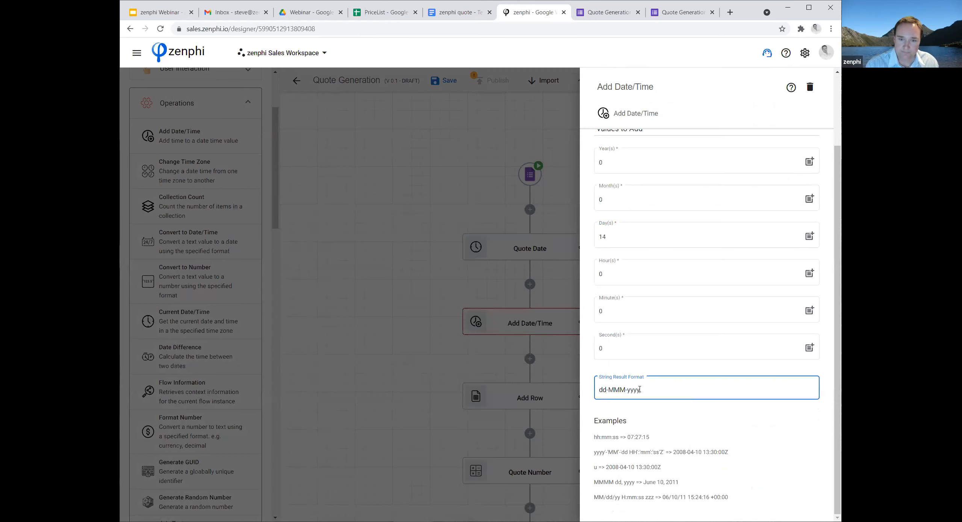
Rename the Add Date/Time action Quote Expiry Date.
double_click(522, 320)
type("Quote")
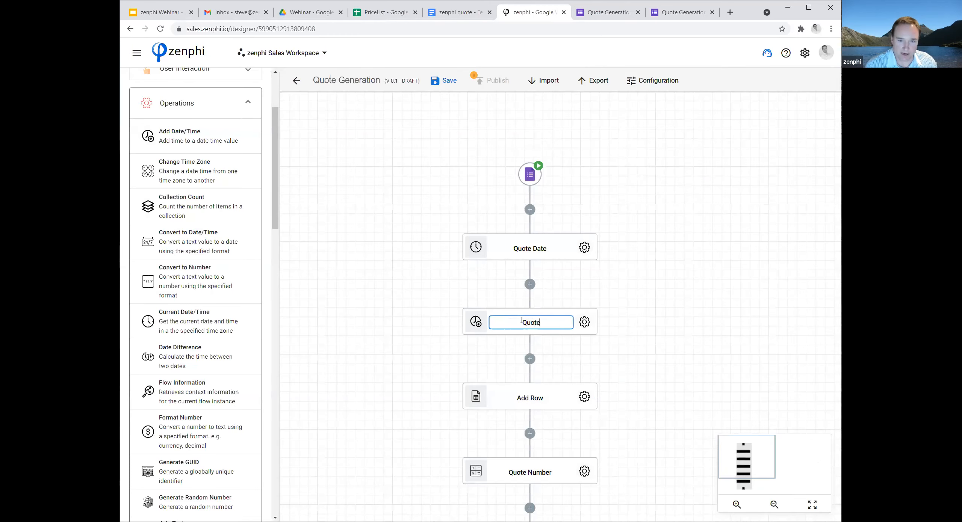
type(" Expiry")
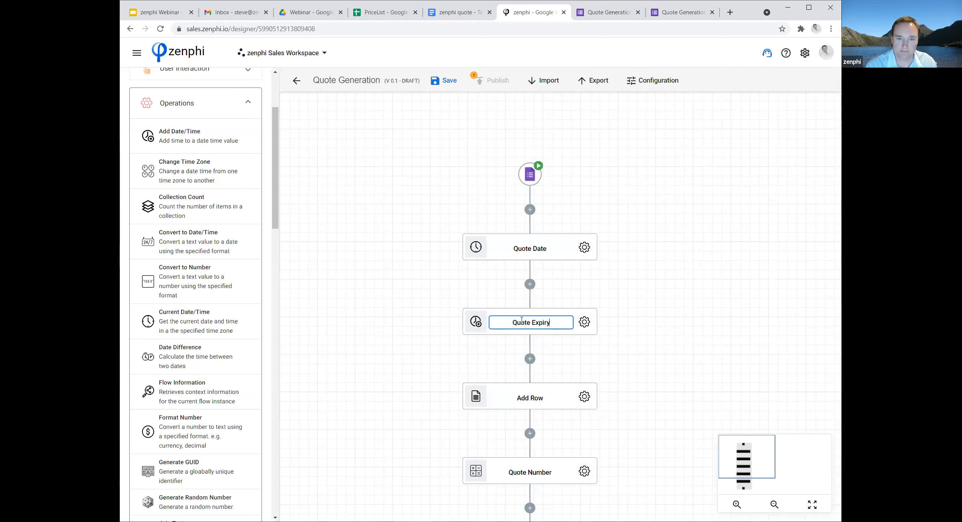
type(" Date")
left_click(638, 364)
In the Generate Document Using Template action, map the {{QuoteDate}} placeholder to the Quote Date action's Formatted Result token.
scroll(637, 372, "down", 3)
scroll(635, 381, "down", 1)
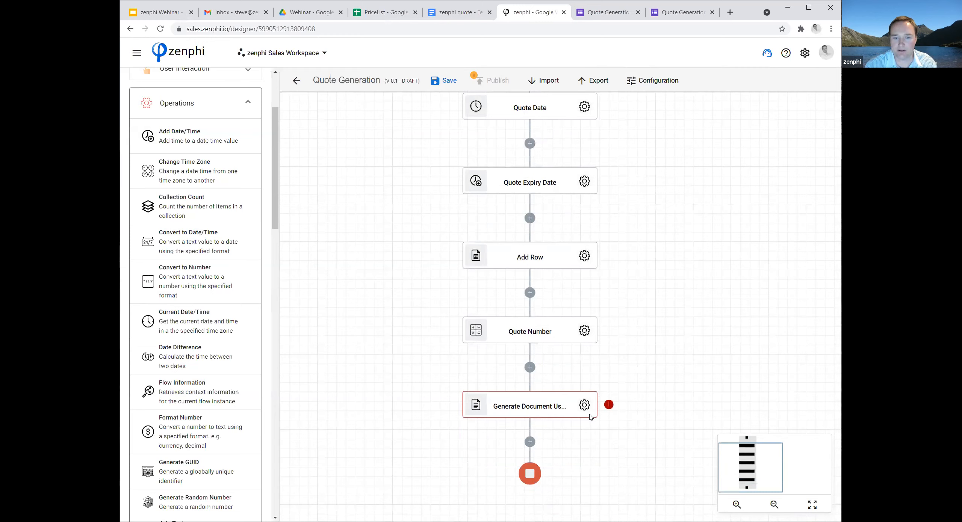
left_click(583, 406)
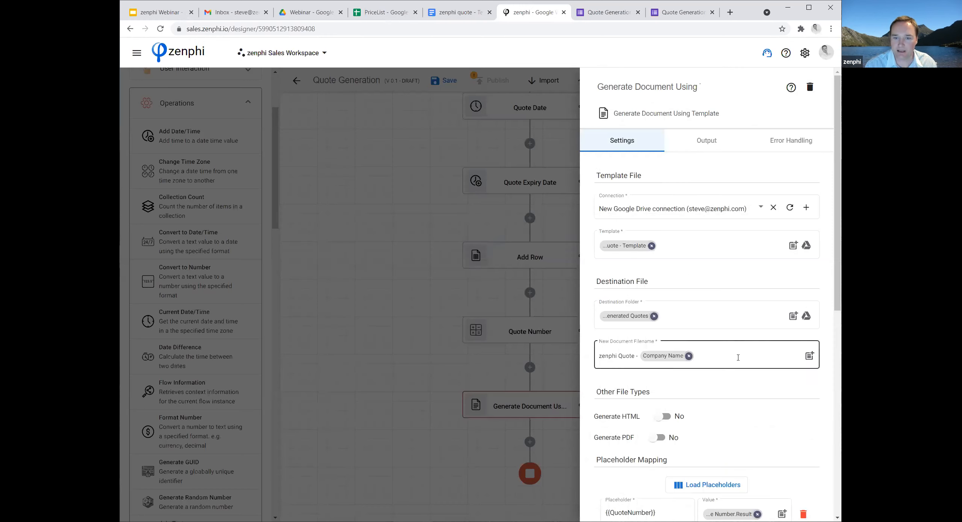
scroll(772, 395, "down", 5)
scroll(773, 394, "down", 5)
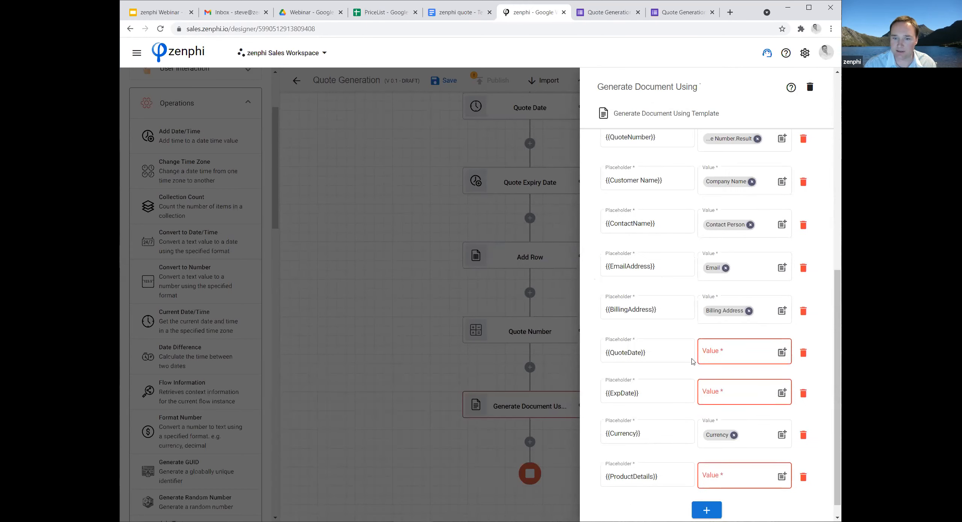
left_click(782, 334)
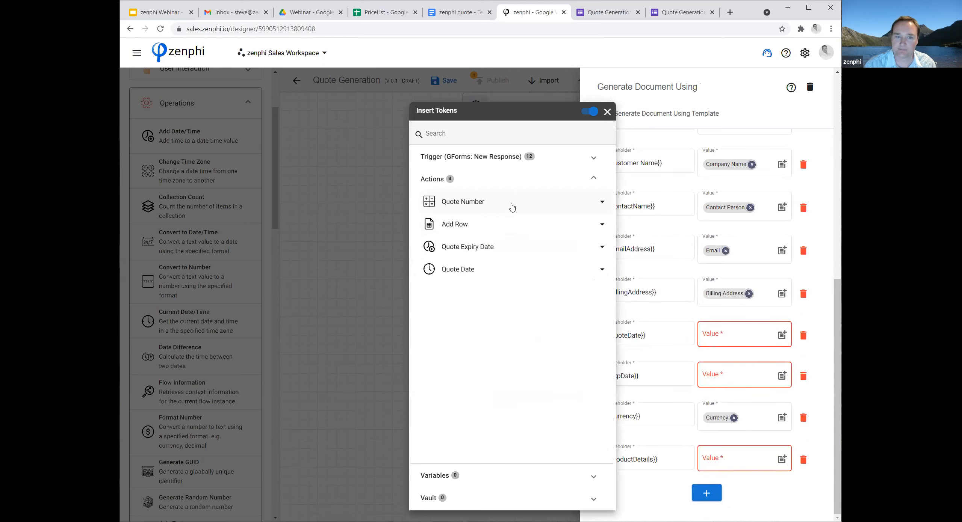
left_click(602, 269)
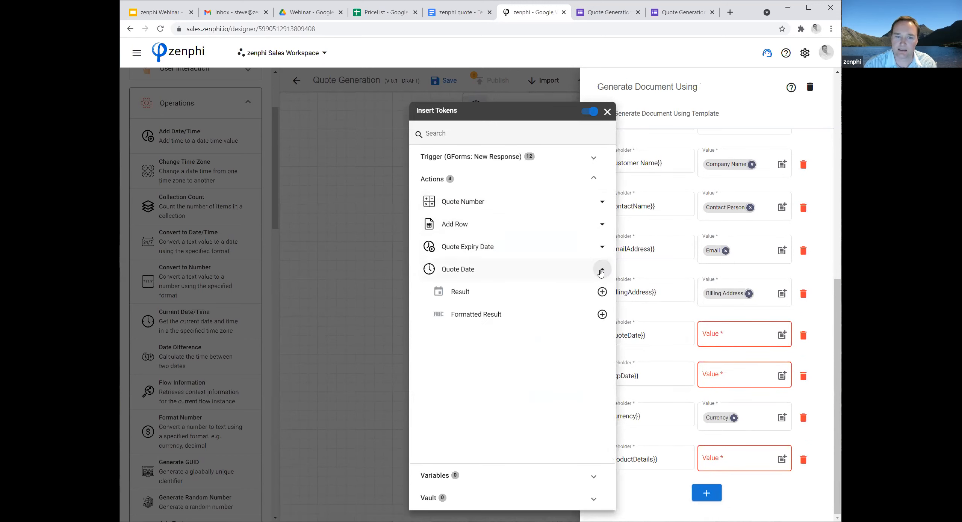
left_click(603, 314)
Map the {{ExpDate}} placeholder to the Quote Expiry Date action's Formatted Result token and remove the {{ProductDetails}} placeholder mapping.
left_click(753, 381)
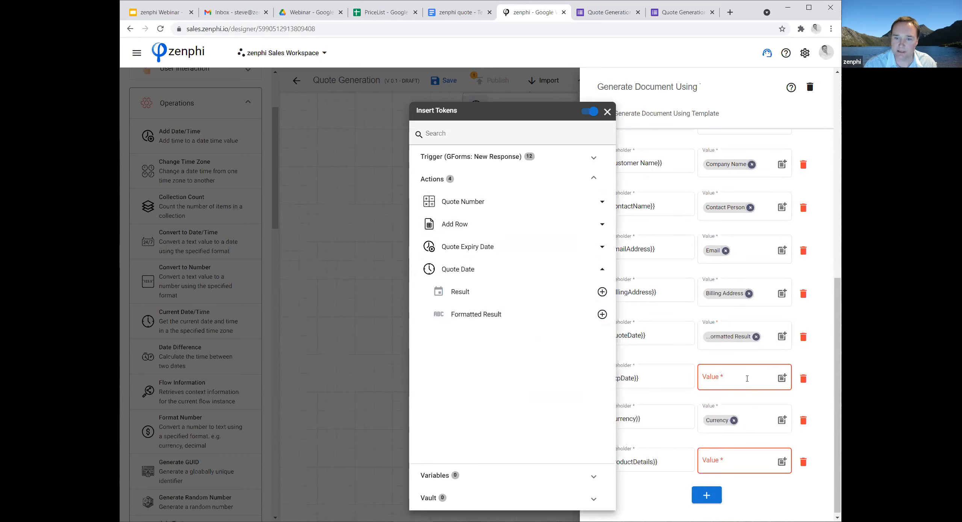
left_click(782, 378)
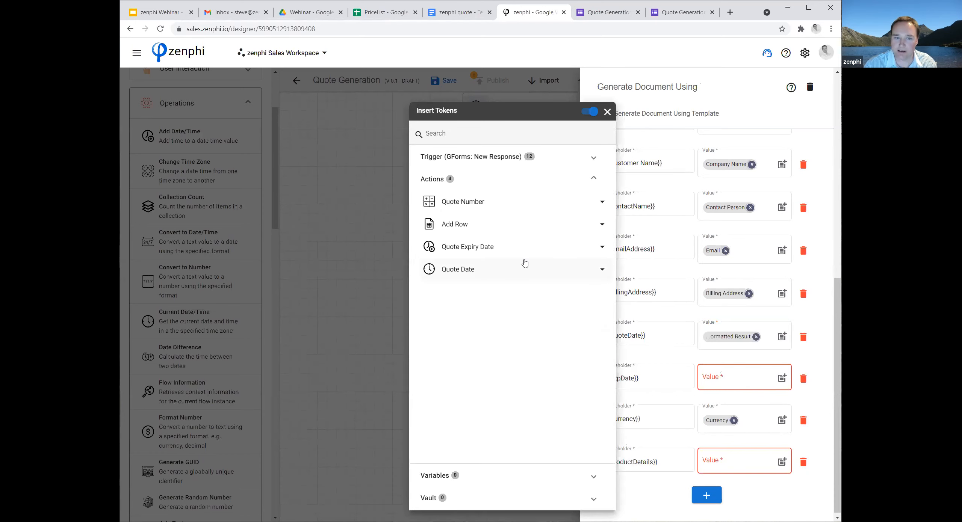
left_click(535, 248)
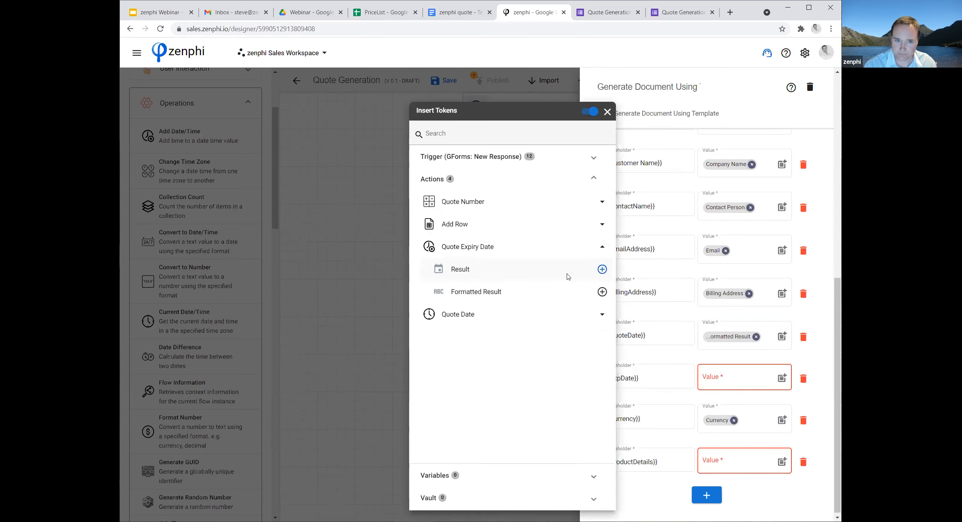
left_click(603, 292)
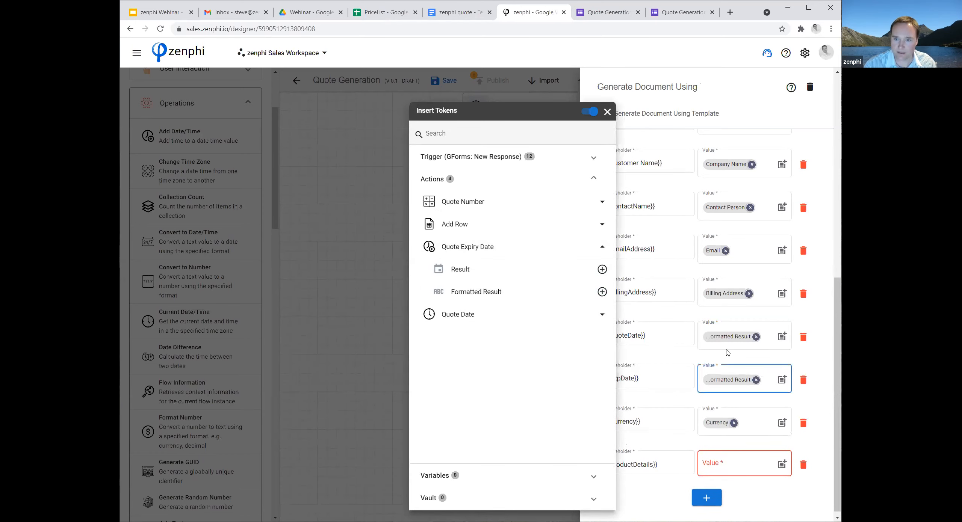
left_click(823, 371)
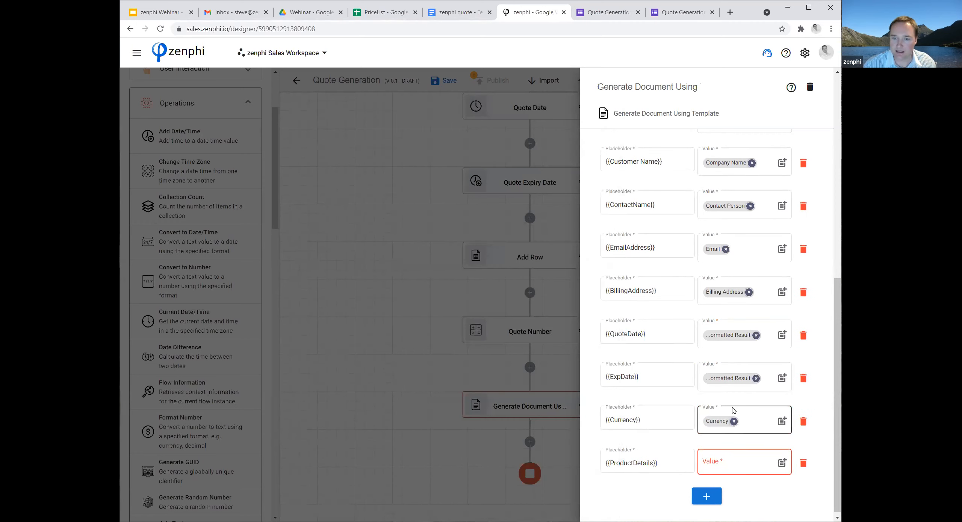
left_click(804, 463)
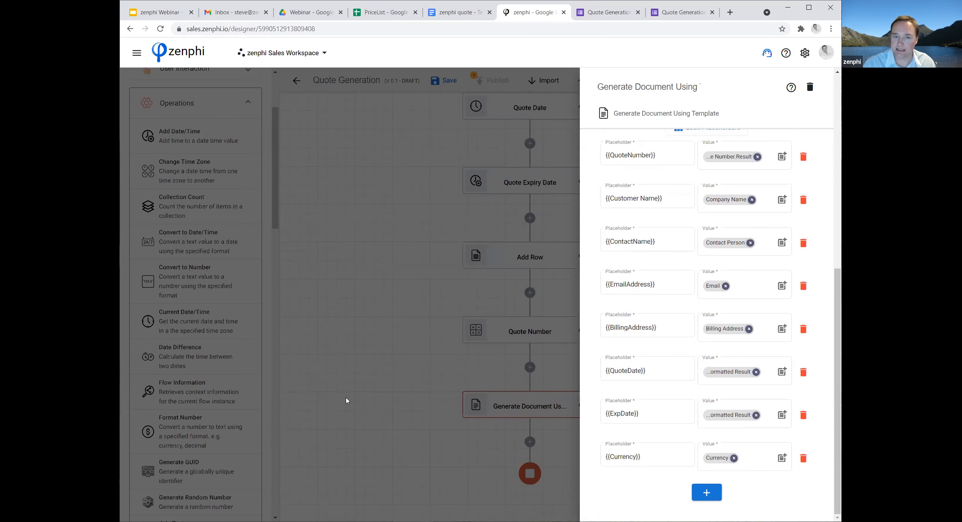
left_click(384, 375)
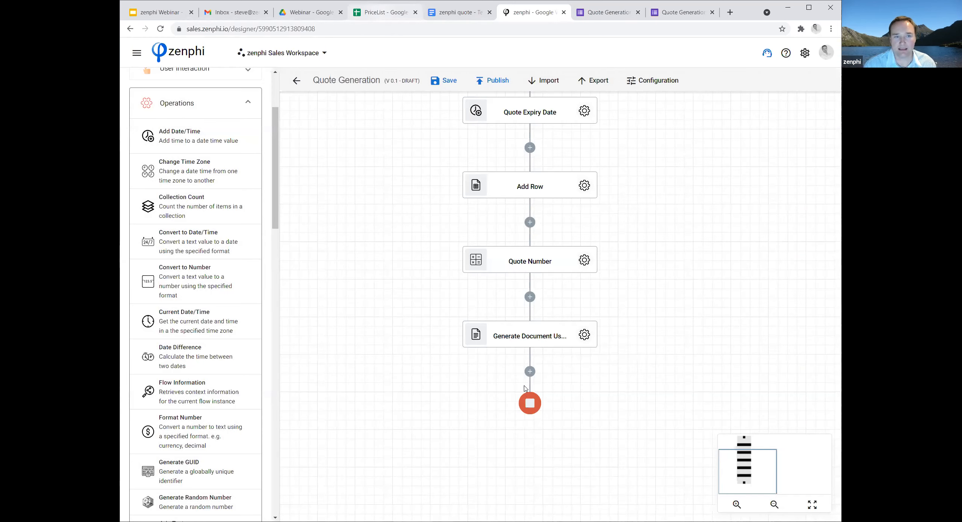
Switch to the PriceList spreadsheet in Google Sheets and review its QuoteTable and PriceList sheets.
left_click(385, 12)
left_click(308, 512)
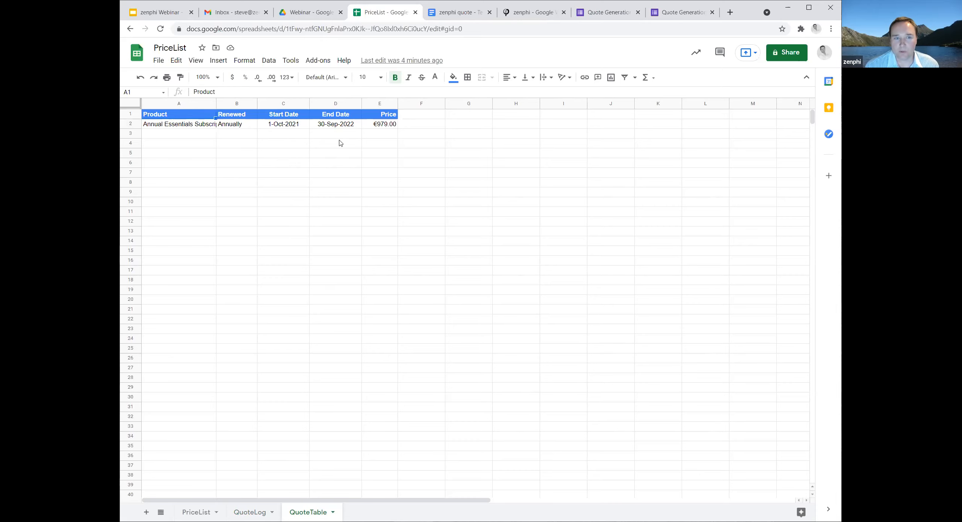
left_click(196, 512)
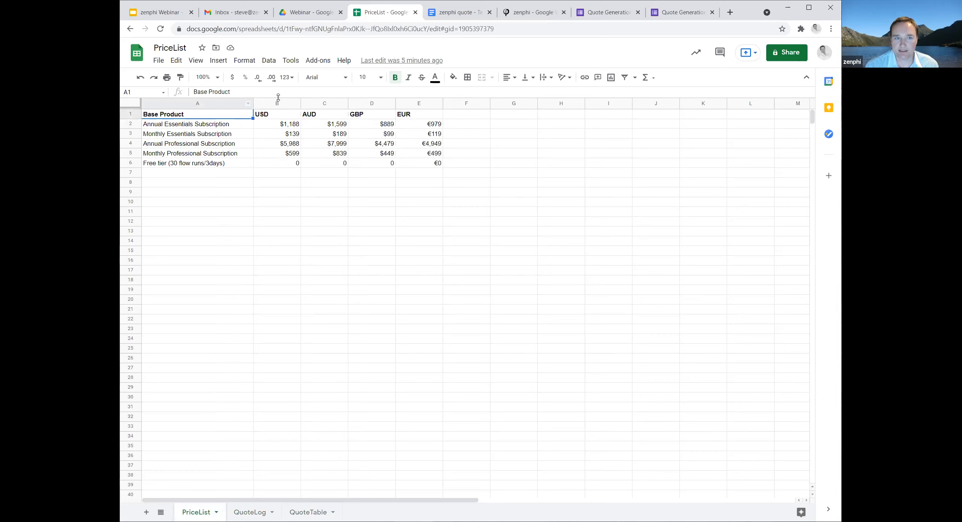
Switch back to the zenphi flow, insert a Google Sheets Lookup Row action after Generate Document Using Template and open its settings.
left_click(524, 13)
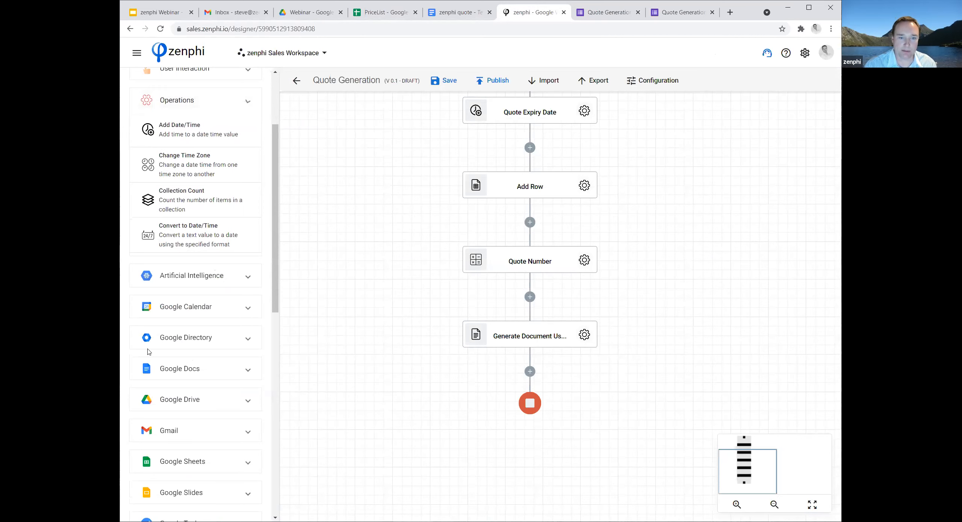
left_click_drag(147, 350, 531, 372)
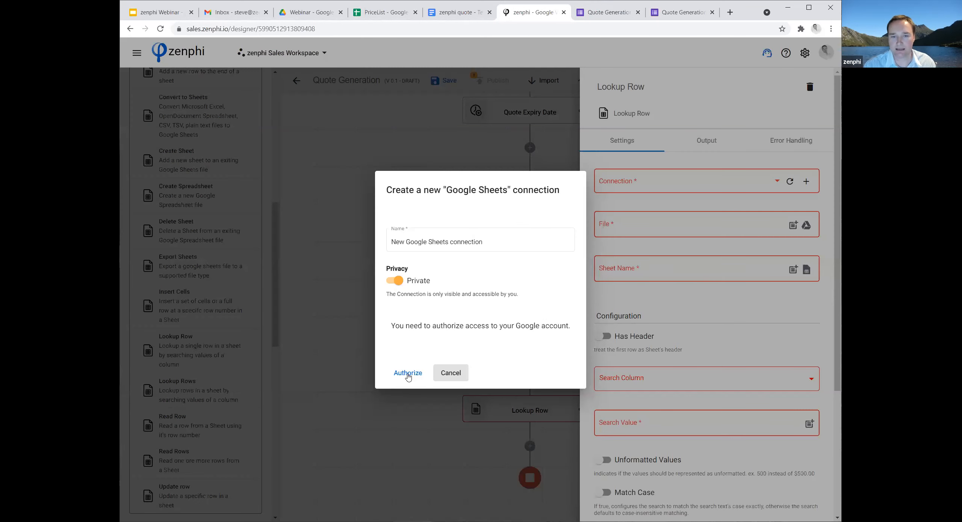
Set the Lookup Row action to use the existing Google Sheets connection, the PriceList file in the Webinar folder and its PriceList sheet.
left_click(409, 377)
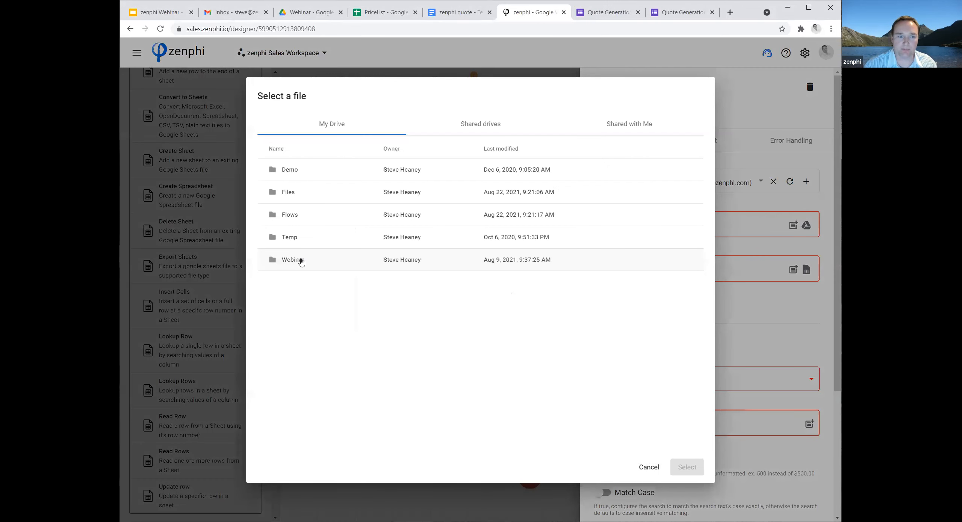
double_click(300, 260)
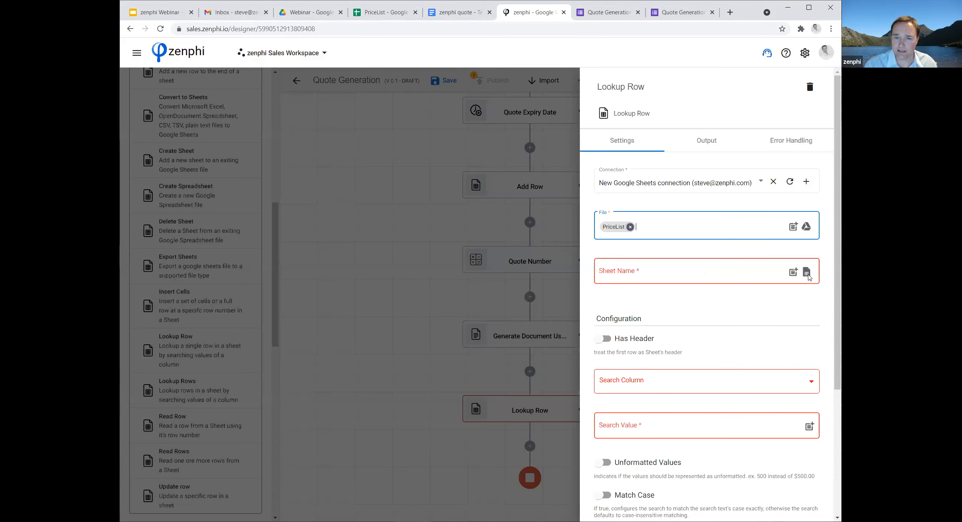
left_click(807, 274)
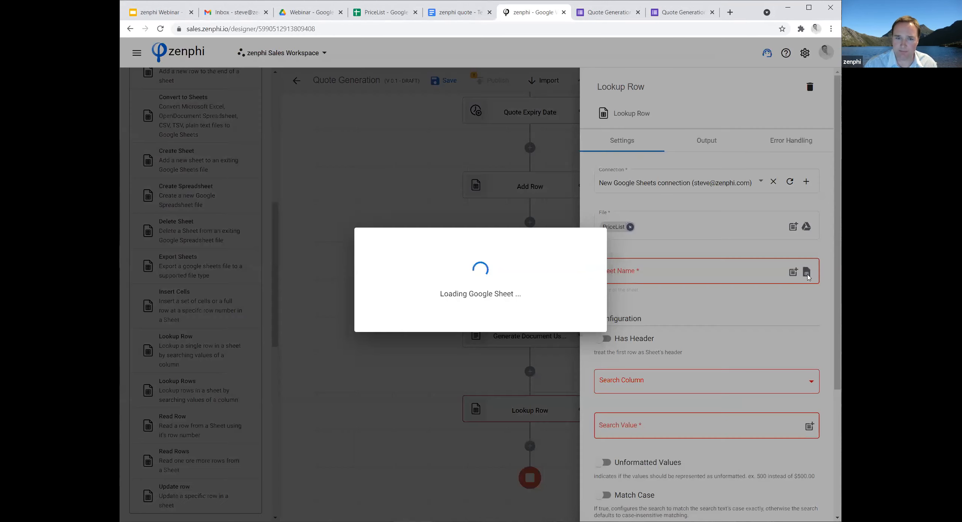
left_click(394, 314)
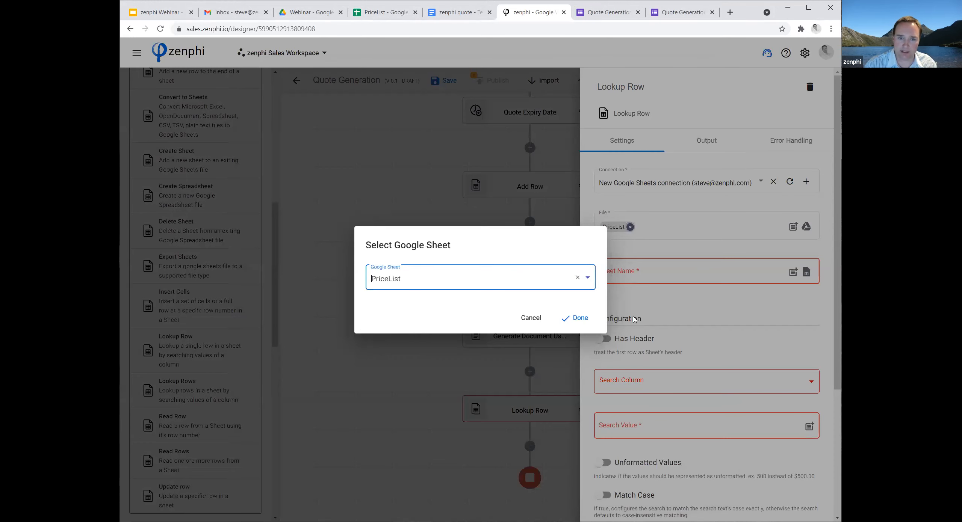
left_click(580, 320)
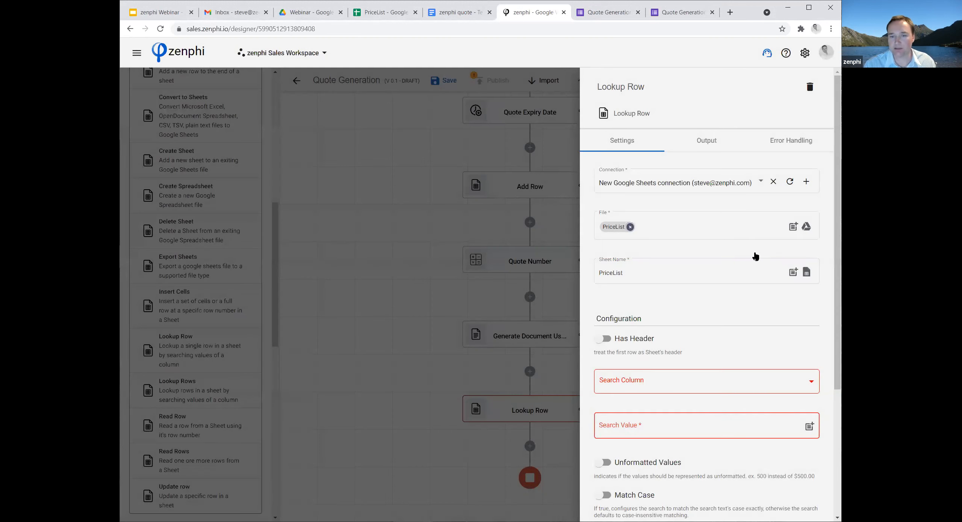
Enable Has Header for the lookup, load the sheet's columns and choose Base Product [ A ] as the Search Column.
scroll(755, 256, "down", 2)
left_click(810, 287)
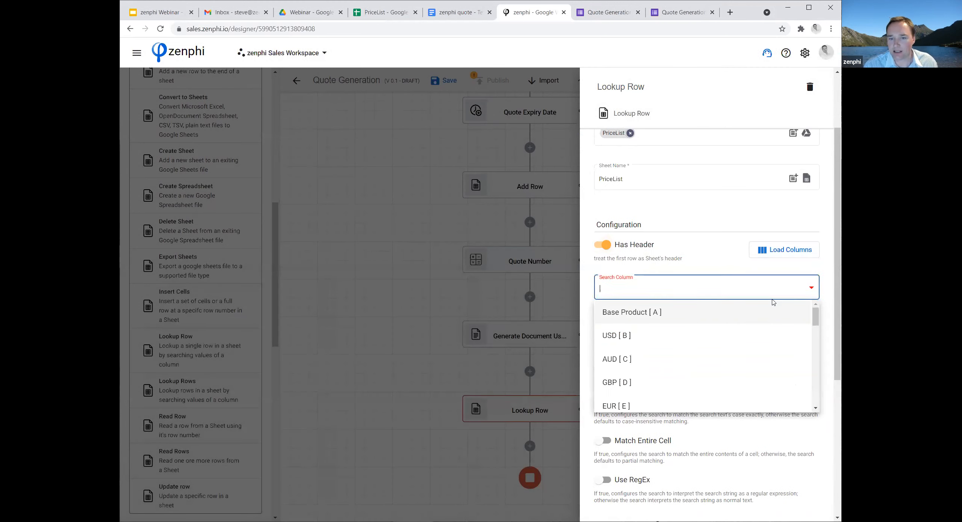
left_click(687, 316)
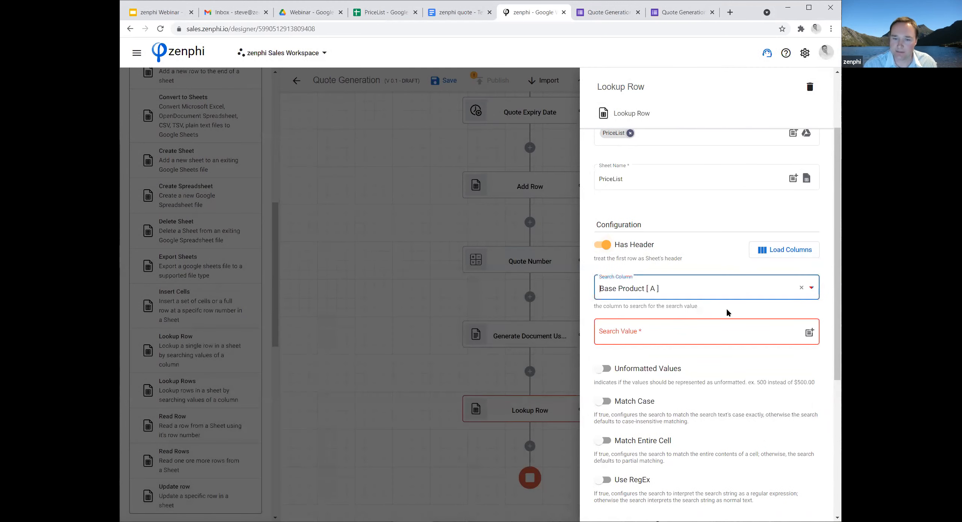
Set the Search Value to "Annual", the trigger's Product token and "Subscription", checking the wording against product names in the PriceList spreadsheet.
scroll(715, 312, "down", 1)
left_click(699, 287)
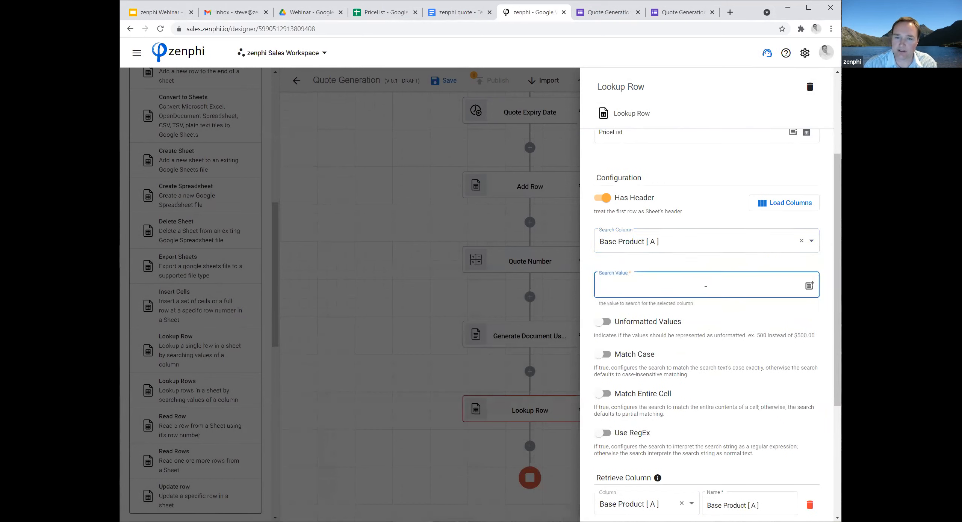
type("Annual")
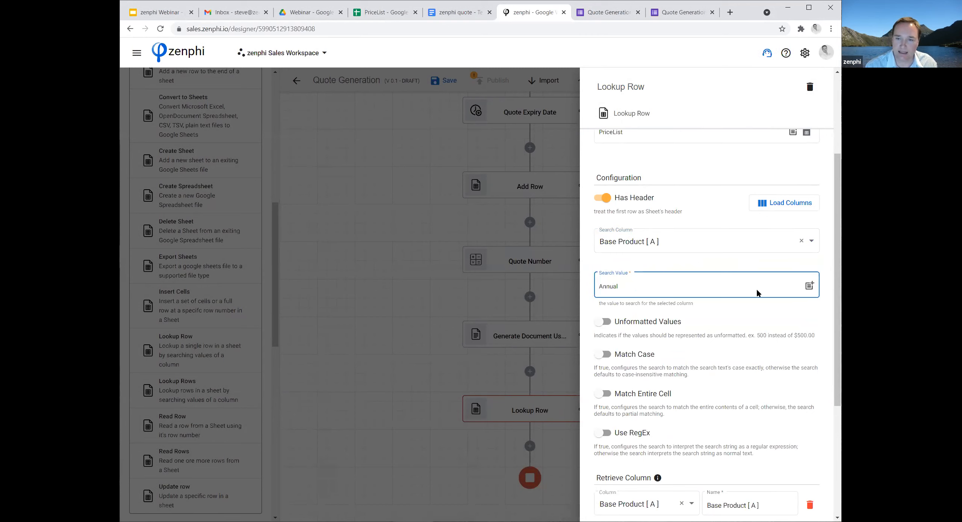
left_click(811, 286)
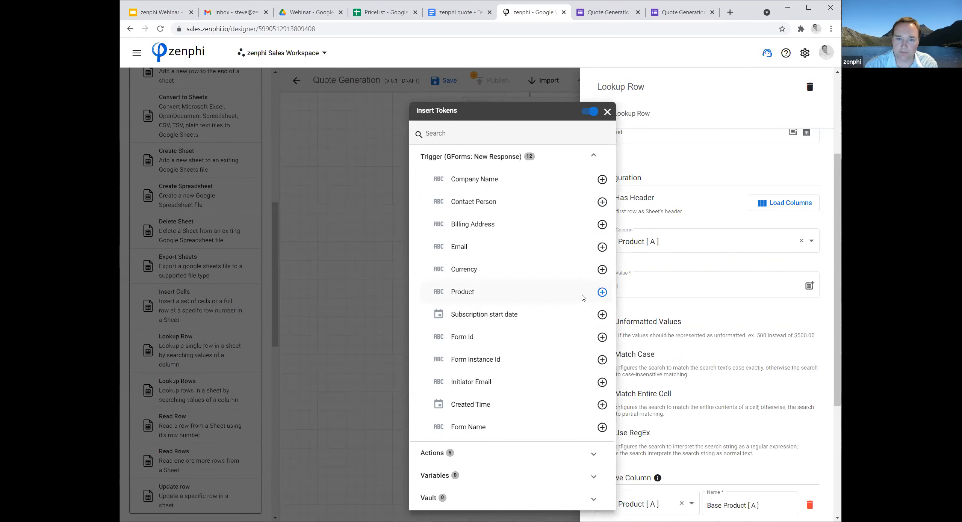
left_click(602, 292)
left_click(677, 285)
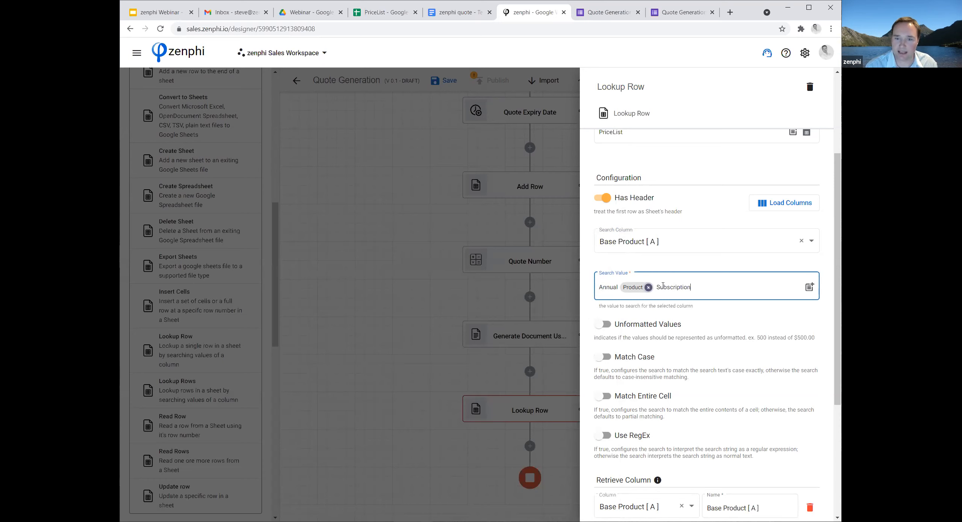
left_click(387, 13)
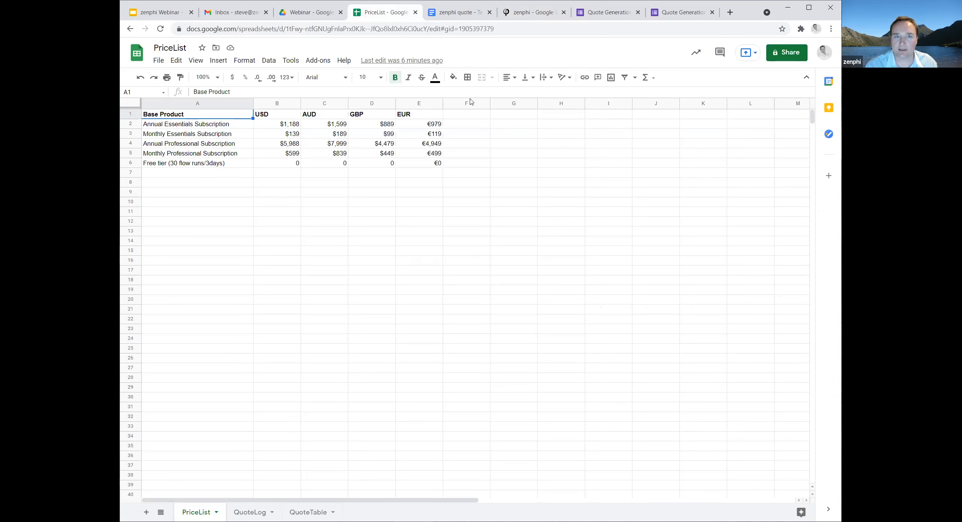
left_click(528, 15)
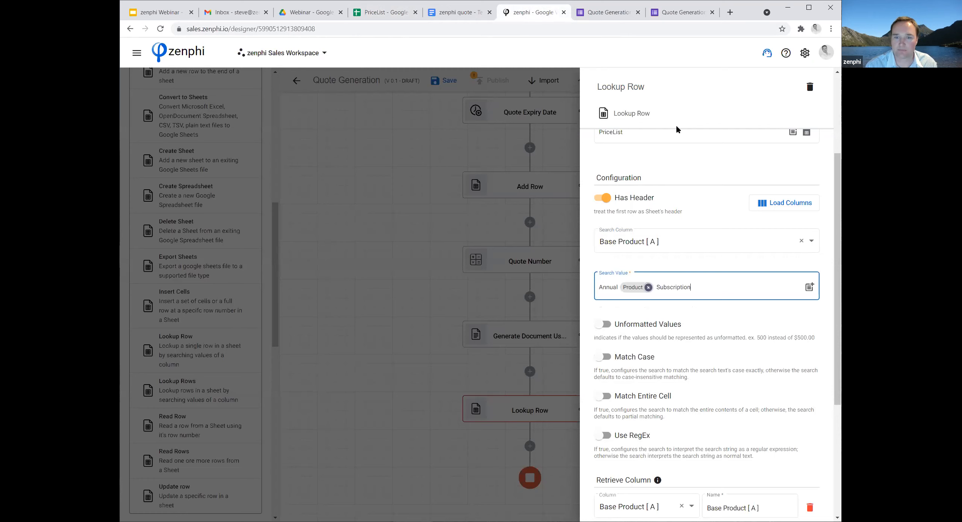
Review the Lookup Row's matching options and Retrieve Column entries, switching Unformatted Values on and off again, and close the settings.
scroll(761, 316, "down", 1)
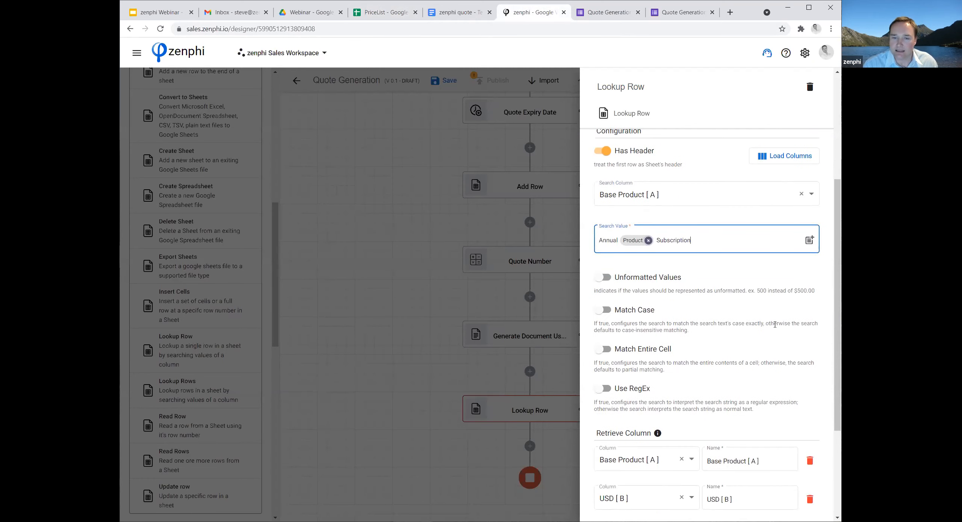
scroll(784, 310, "down", 1)
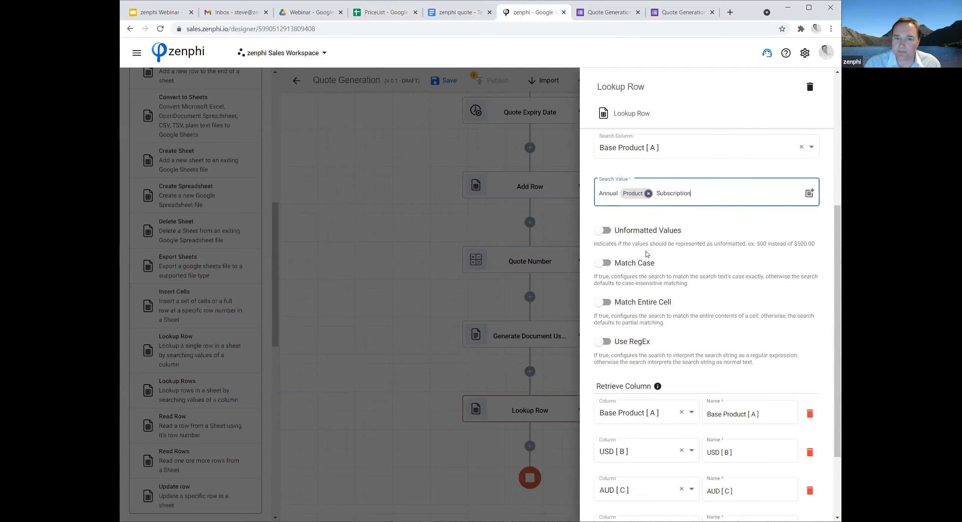
left_click(607, 230)
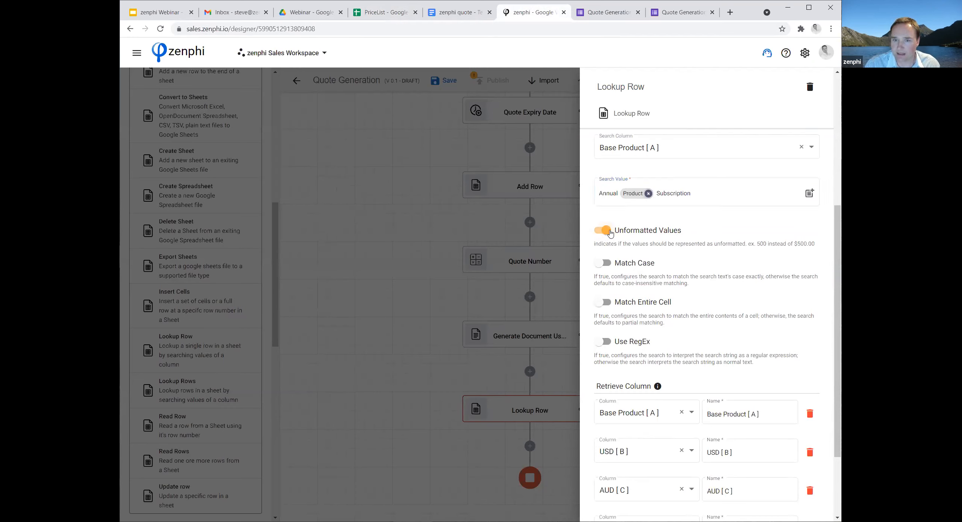
left_click(608, 232)
scroll(749, 306, "down", 2)
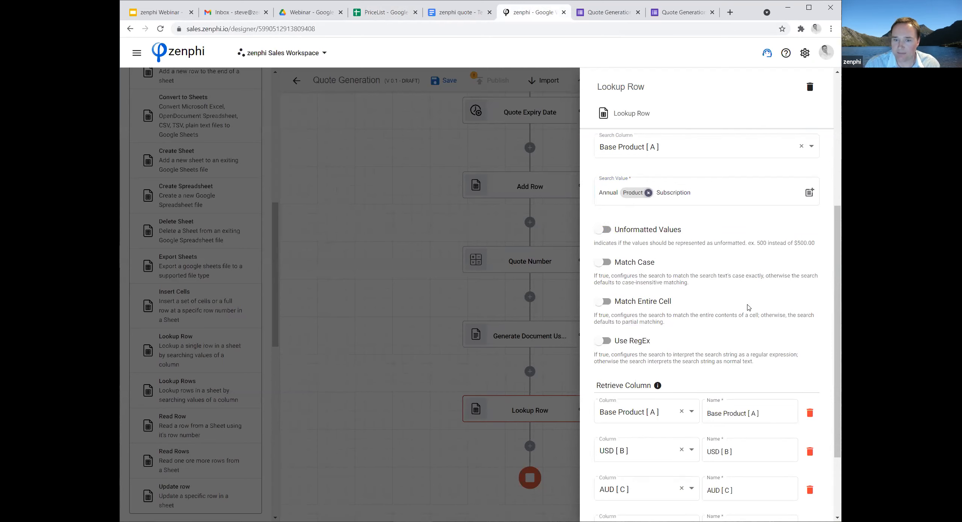
scroll(748, 306, "down", 1)
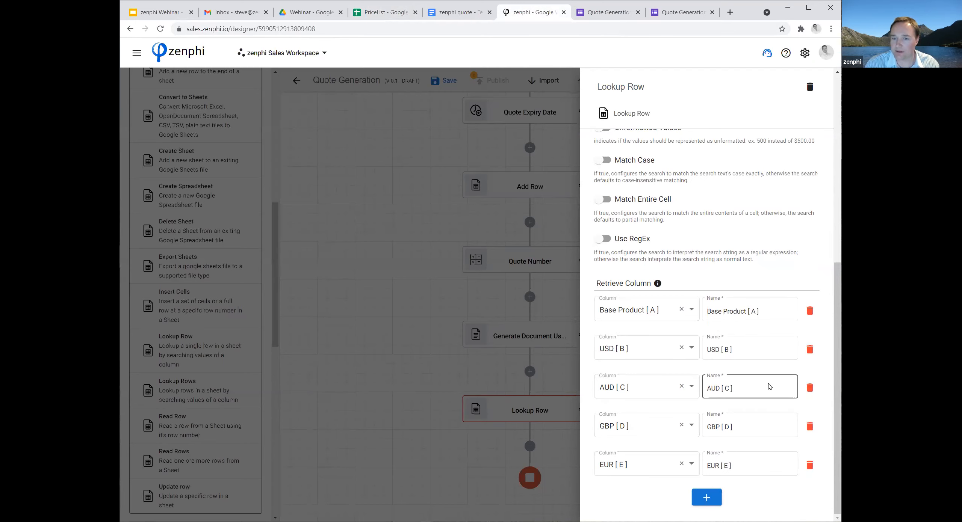
left_click(391, 431)
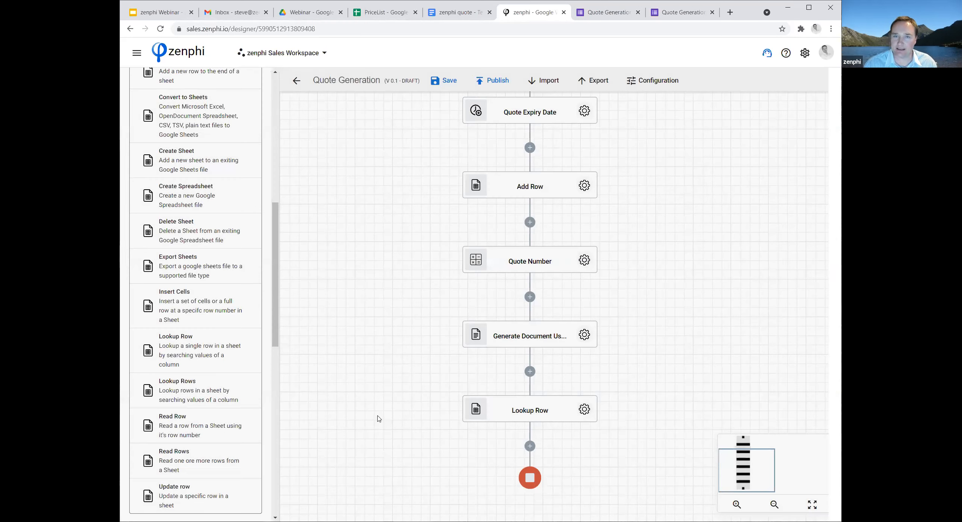
Search the actions for "switch" and insert a Switch By Value action after Lookup Row.
scroll(379, 419, "down", 2)
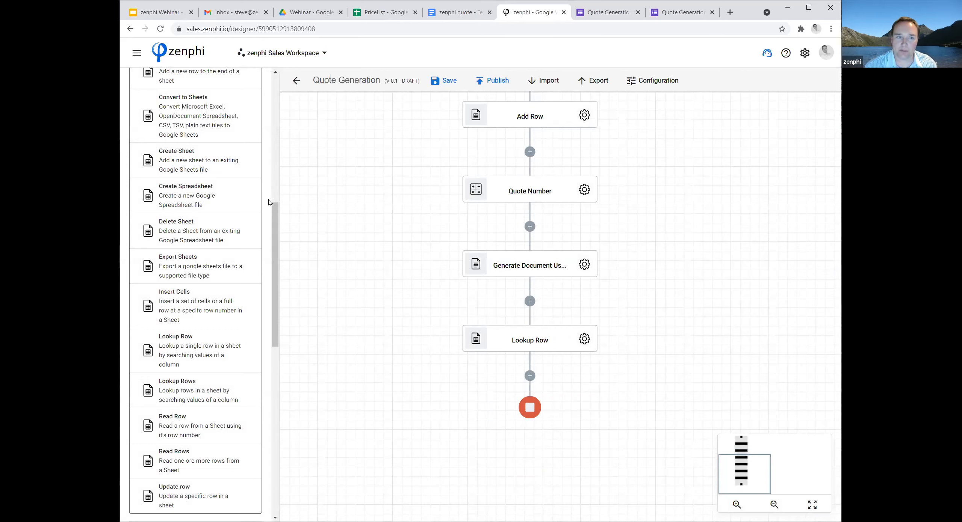
scroll(173, 100, "up", 10)
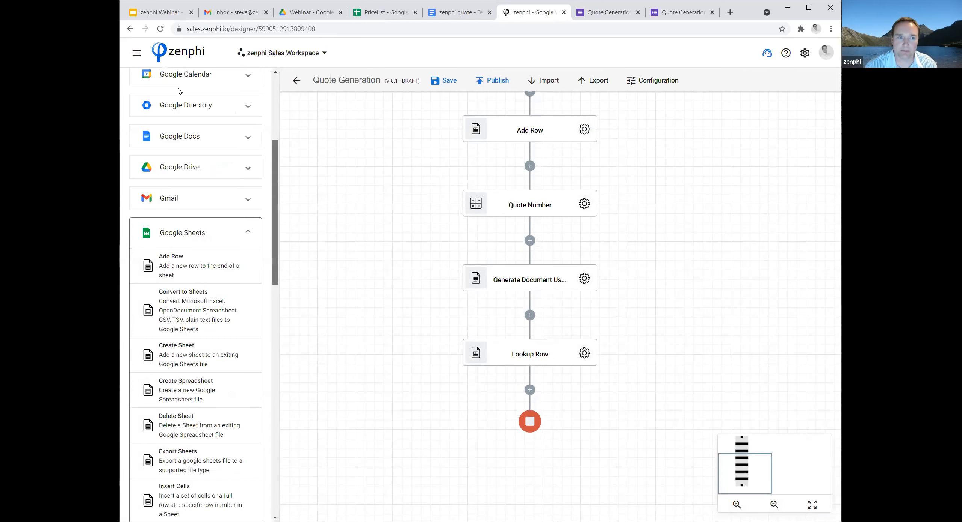
left_click(179, 91)
type("switch")
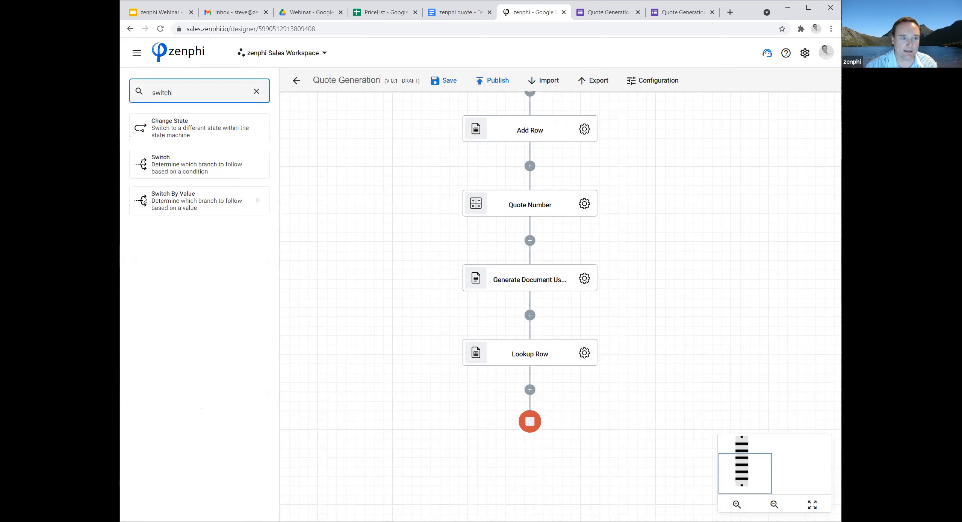
left_click_drag(143, 197, 527, 390)
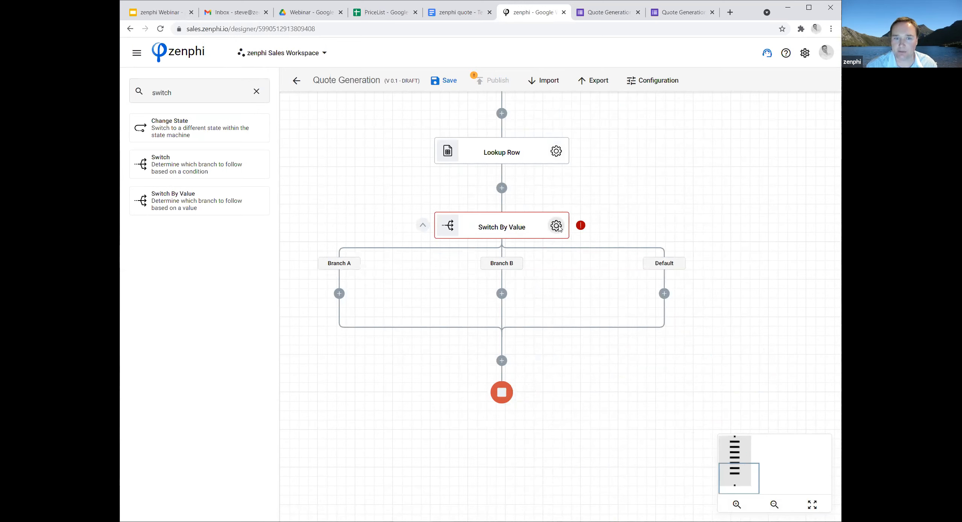
Set the Switch By Value action's Input to the form trigger's Currency token.
left_click(585, 227)
left_click(818, 183)
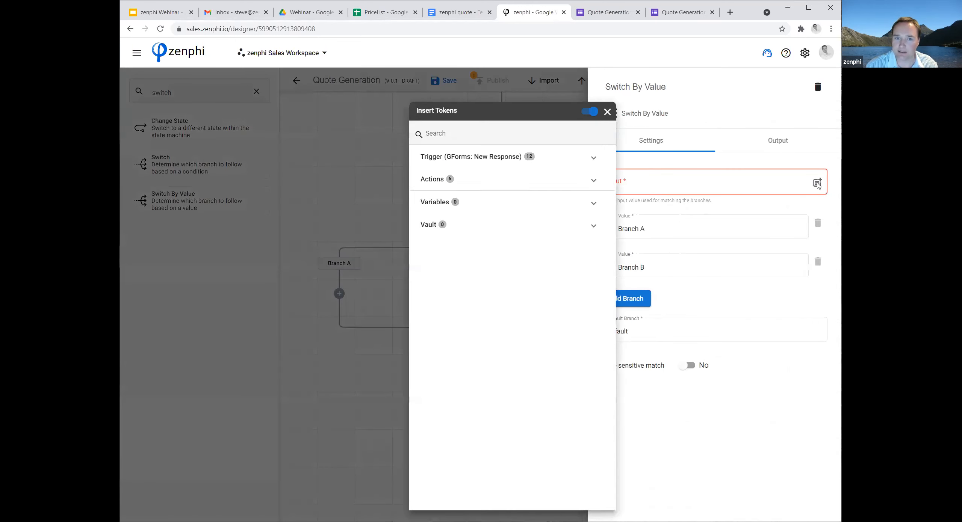
left_click(566, 161)
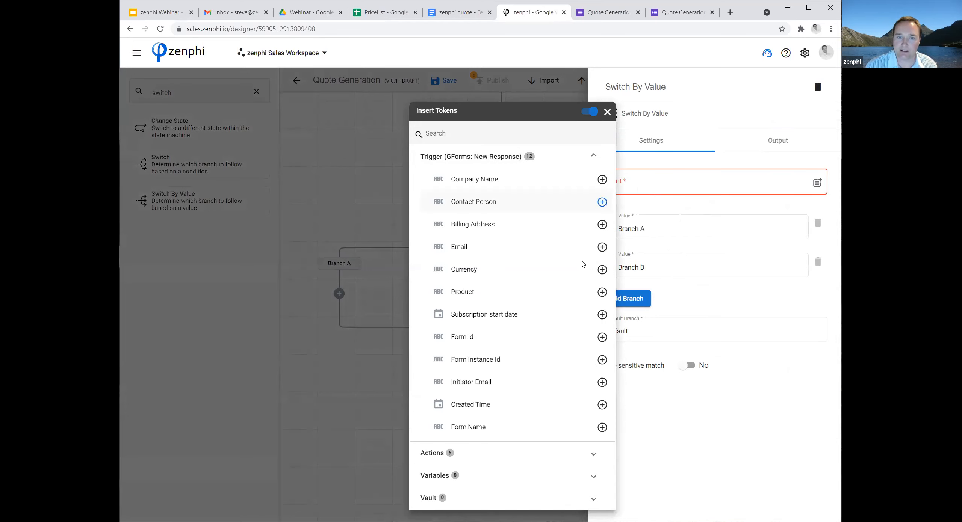
left_click(602, 269)
left_click(645, 231)
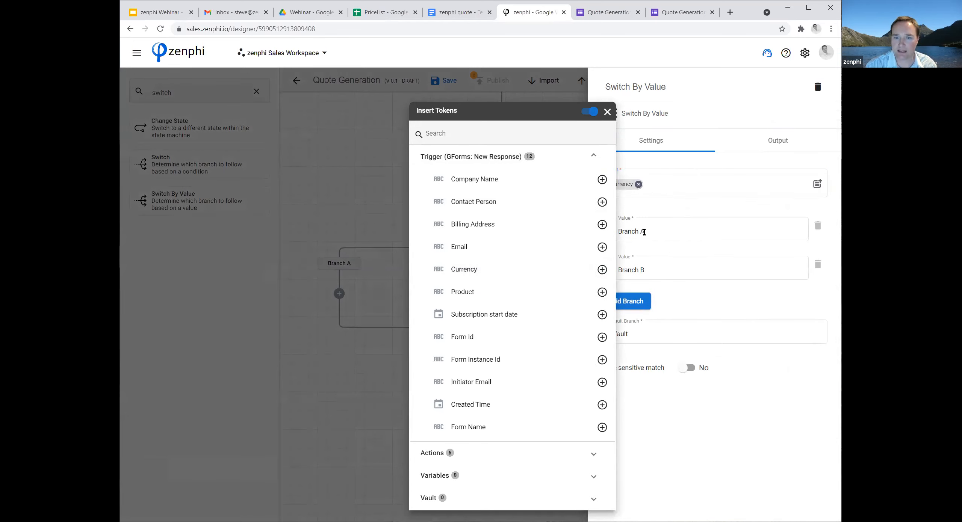
Change the values of the two existing branches, Branch A and Branch B, to AUD and EUR.
left_click_drag(663, 231, 602, 231)
type("AUD")
key("Tab")
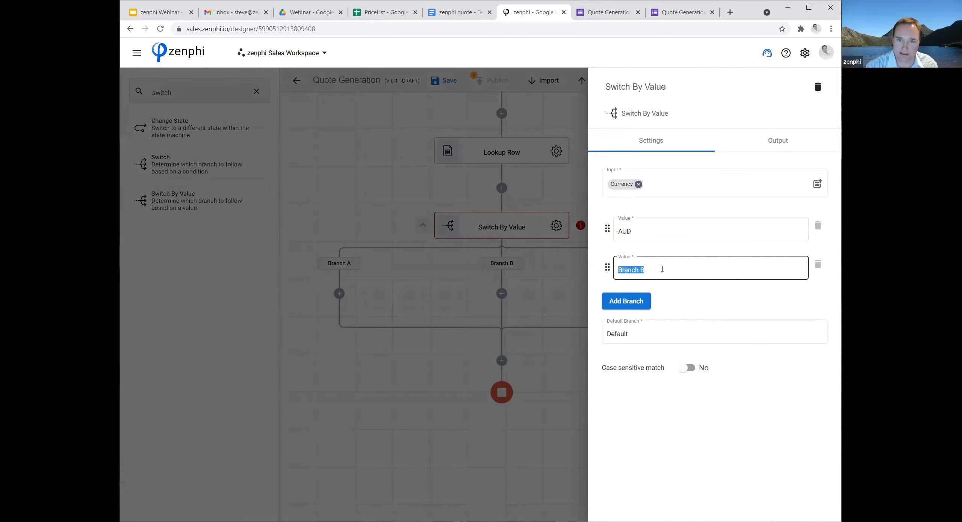
type("EUR")
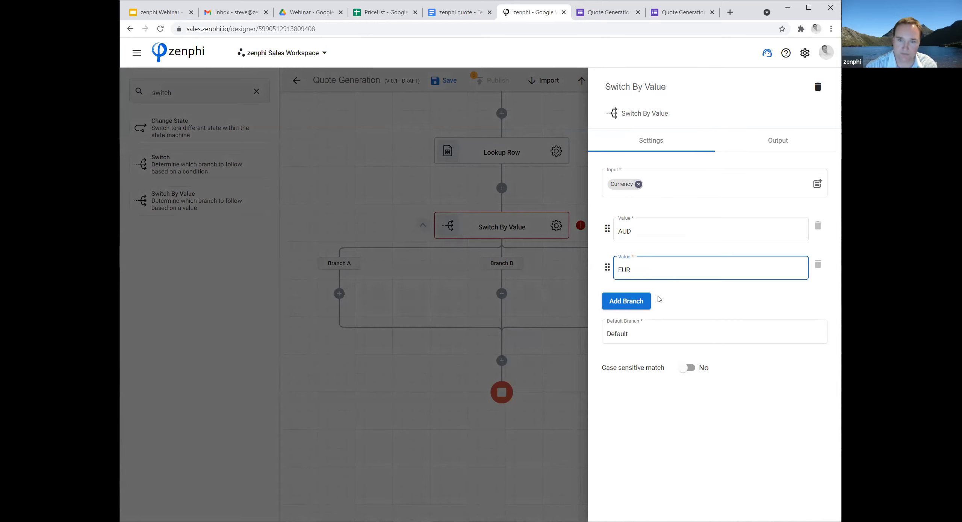
Add a third branch with the value GBP, rename the default branch USD and close the Switch By Value settings.
left_click(645, 303)
type("GB")
left_click(673, 374)
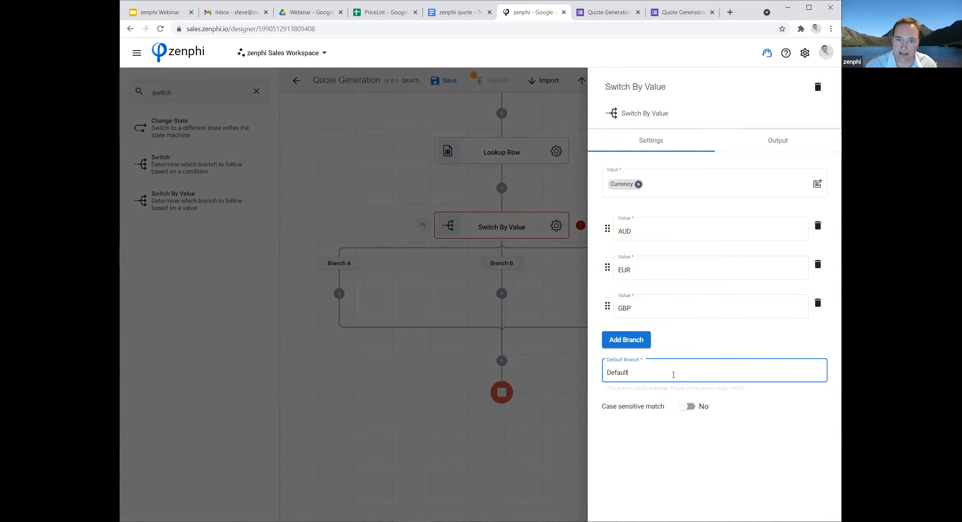
type("USD")
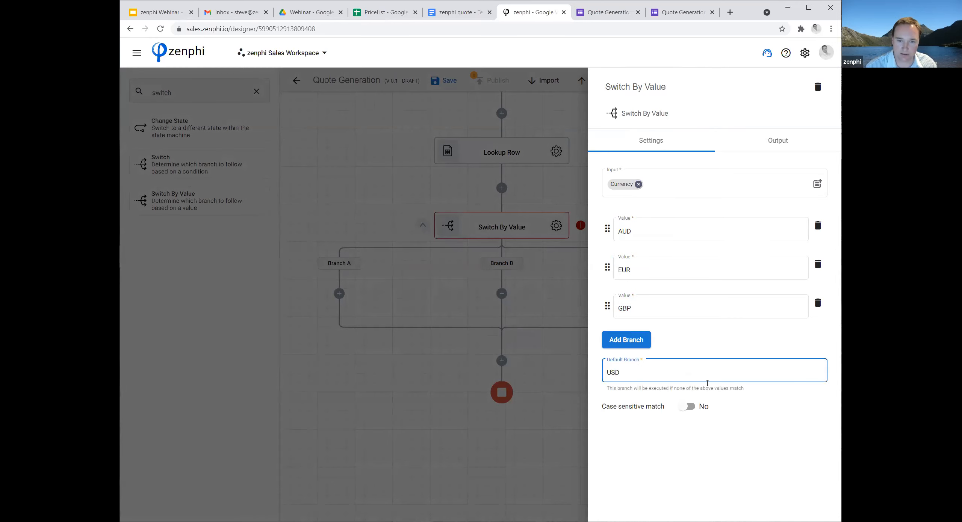
left_click(357, 364)
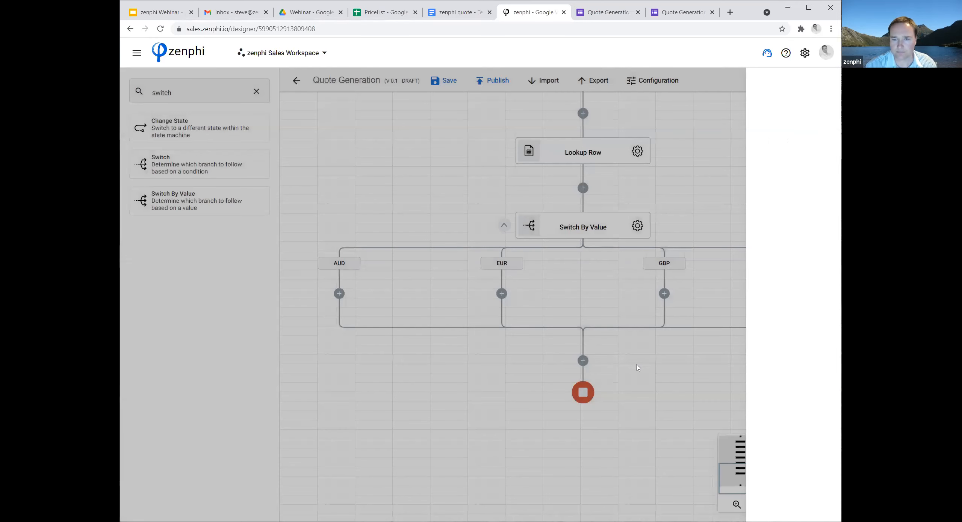
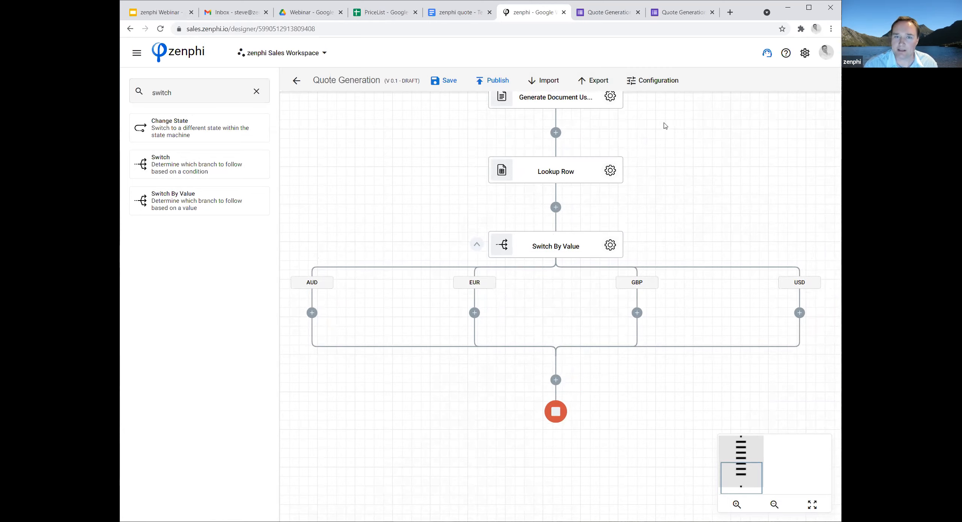
Create a String variable named ProductPrice in the flow's configuration and close the configuration.
left_click(651, 88)
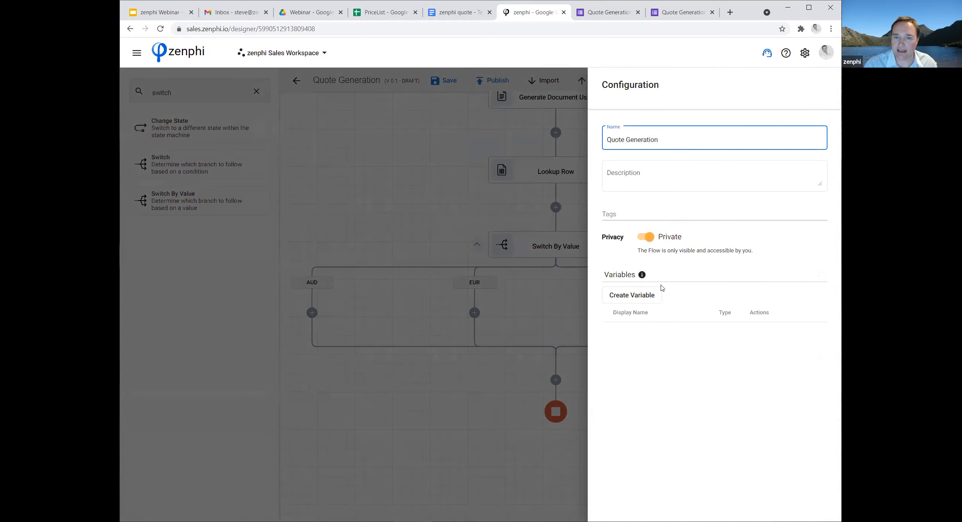
left_click(635, 300)
left_click(428, 247)
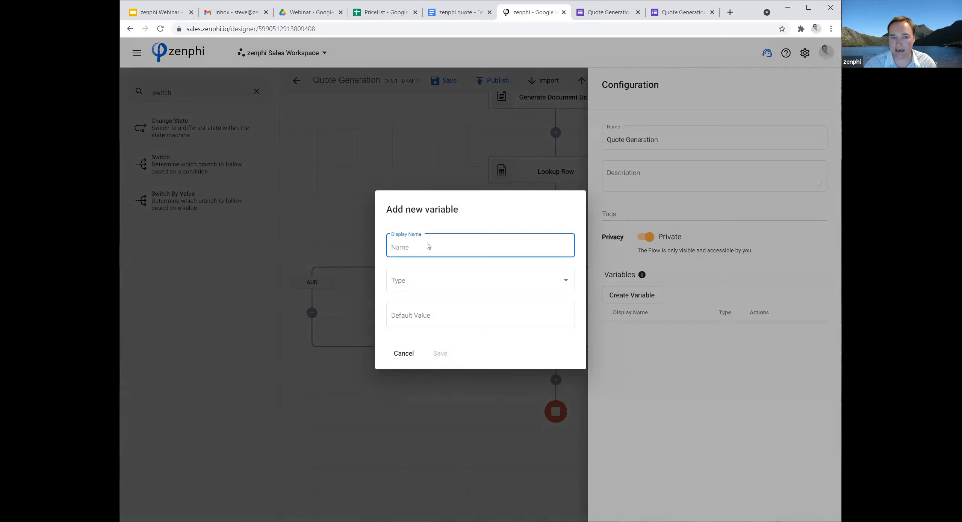
type("Pri")
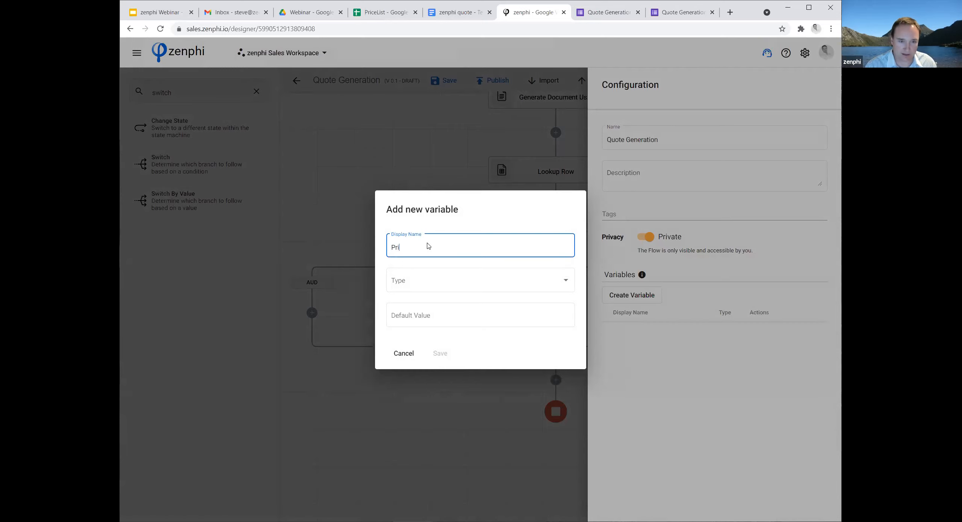
type("ceProduct")
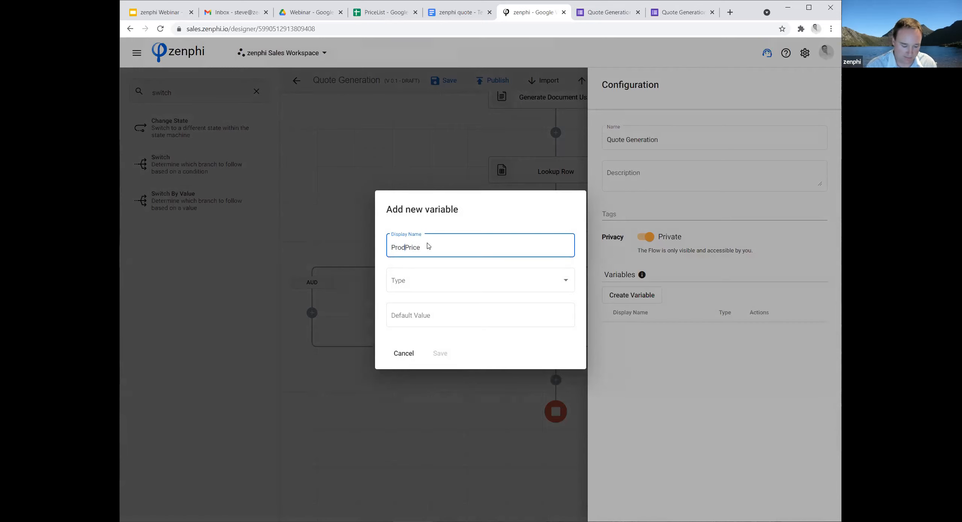
left_click(427, 280)
left_click(429, 280)
left_click(442, 354)
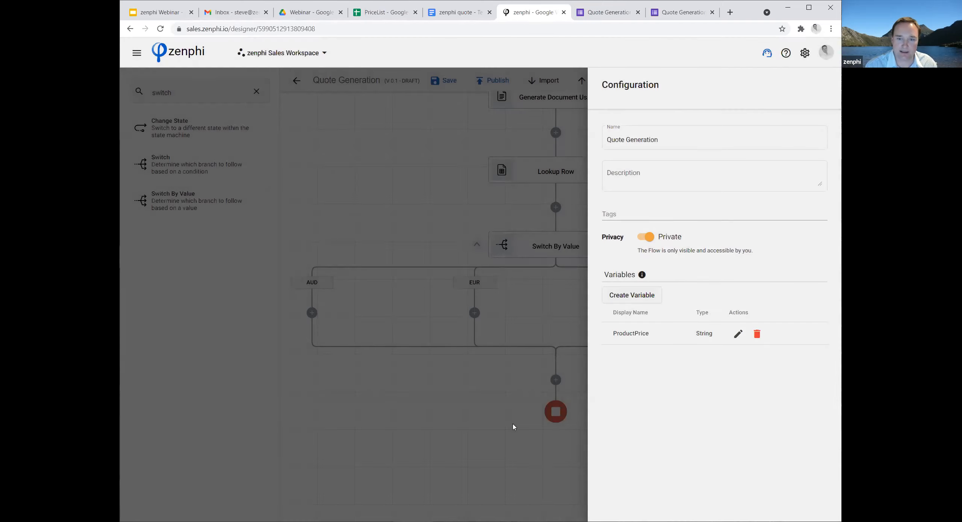
left_click(504, 421)
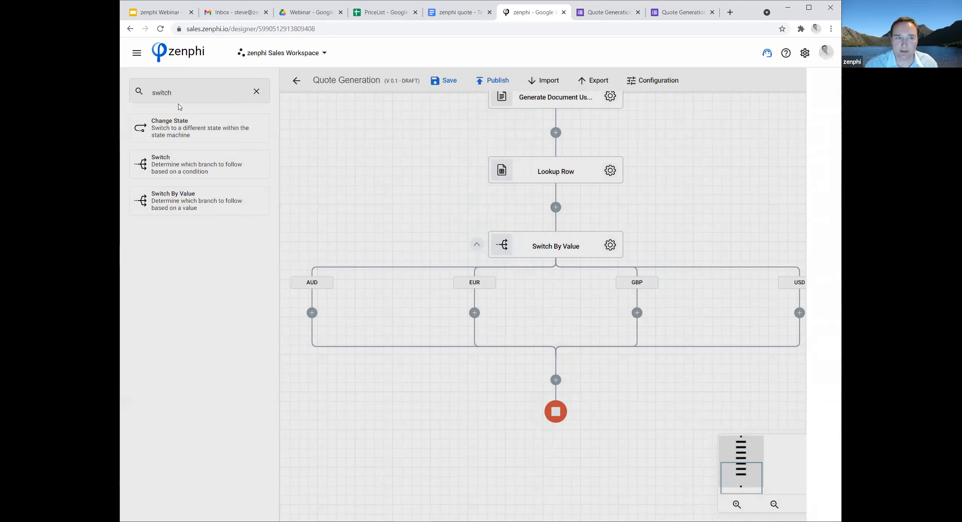
Search the actions for "set" and insert a Set Variable action into the AUD branch.
double_click(173, 92)
type("set")
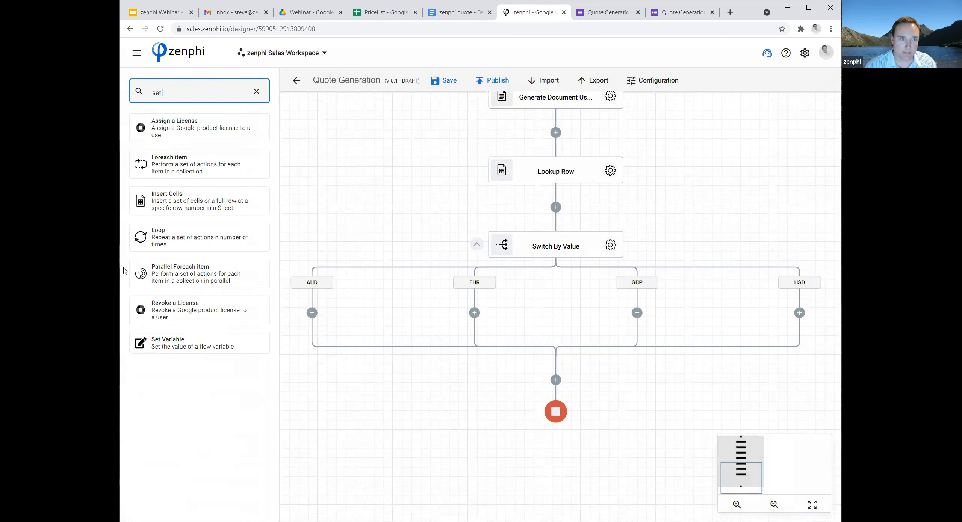
left_click(143, 342)
left_click_drag(143, 343, 312, 312)
Configure the AUD branch's Set Variable action to set ProductPrice to the Lookup Row token AUD [ C ].
left_click(439, 326)
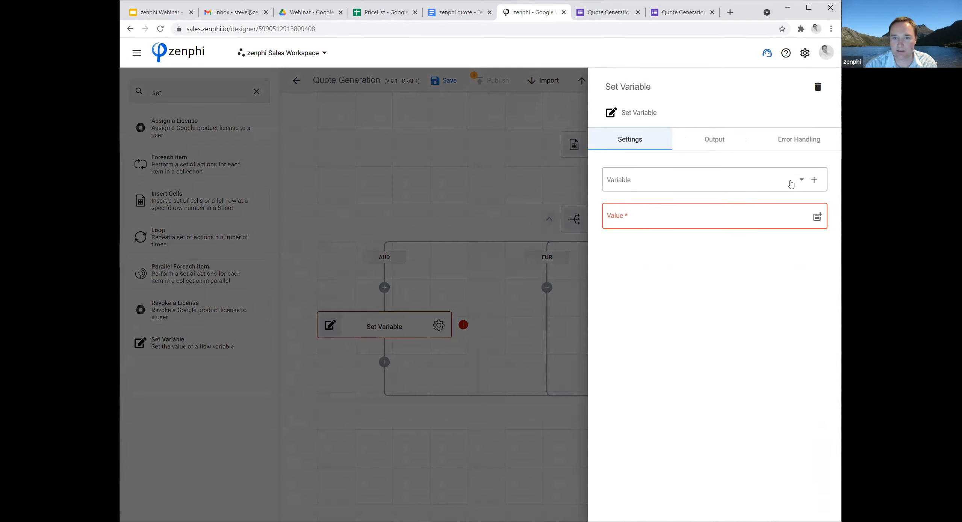
left_click(791, 183)
left_click(737, 183)
left_click(817, 217)
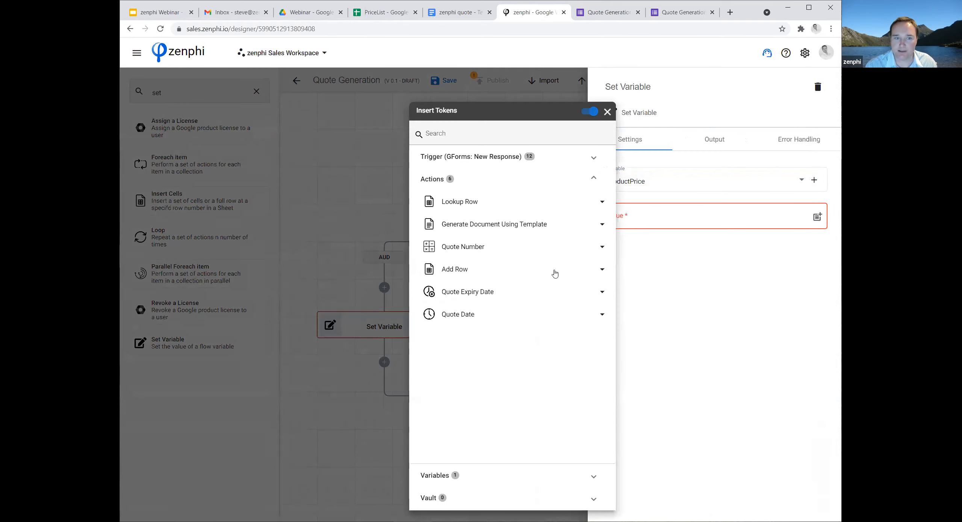
left_click(602, 202)
left_click(575, 225)
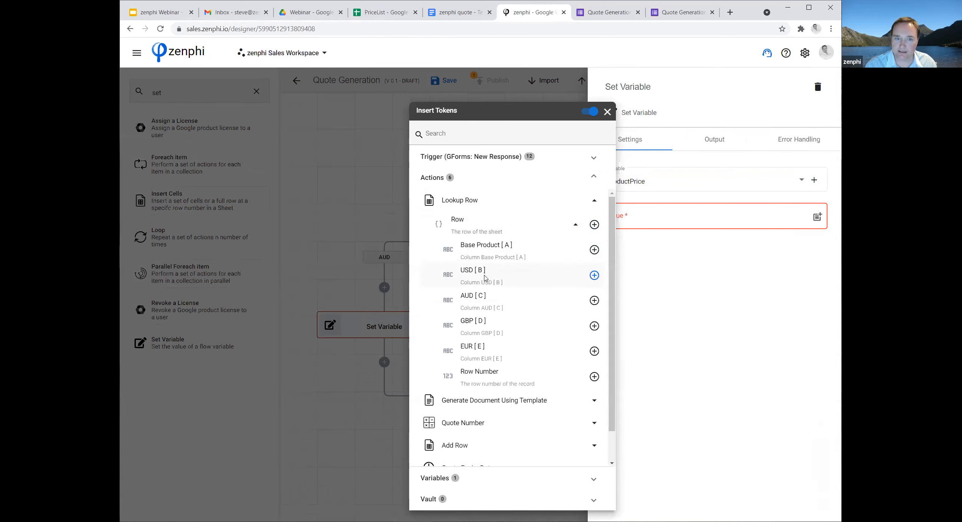
left_click(594, 301)
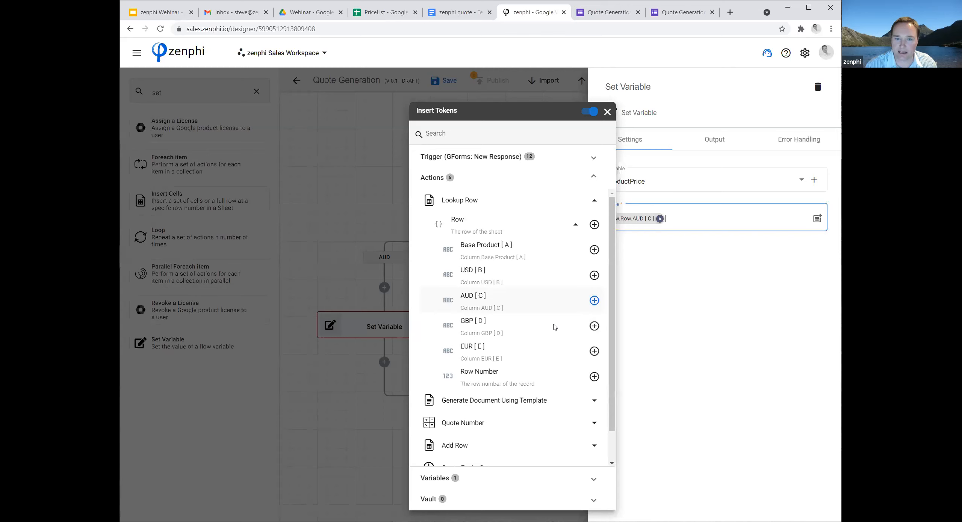
left_click(355, 375)
left_click(513, 380)
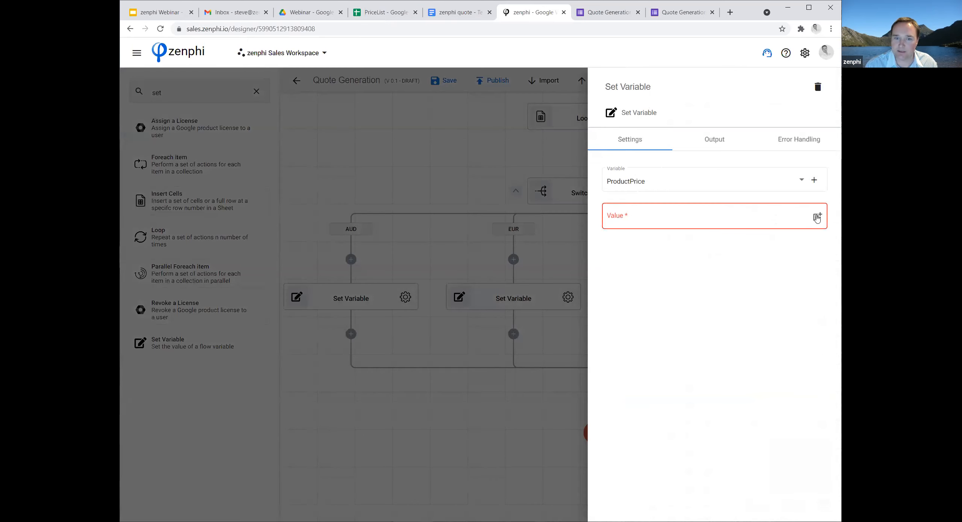
Copy the Set Variable action to the EUR branch and set its value to the Lookup Row token EUR [ E ].
left_click(717, 226)
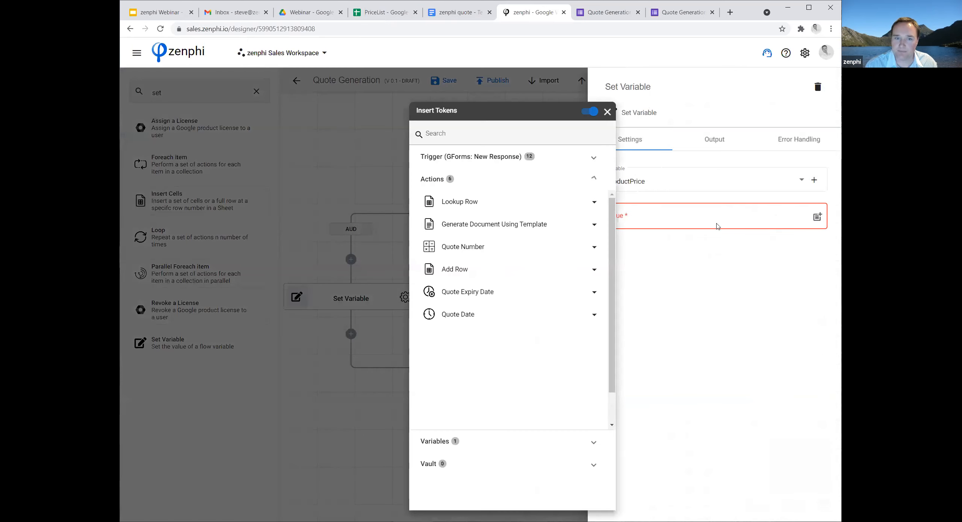
left_click(516, 202)
left_click(522, 224)
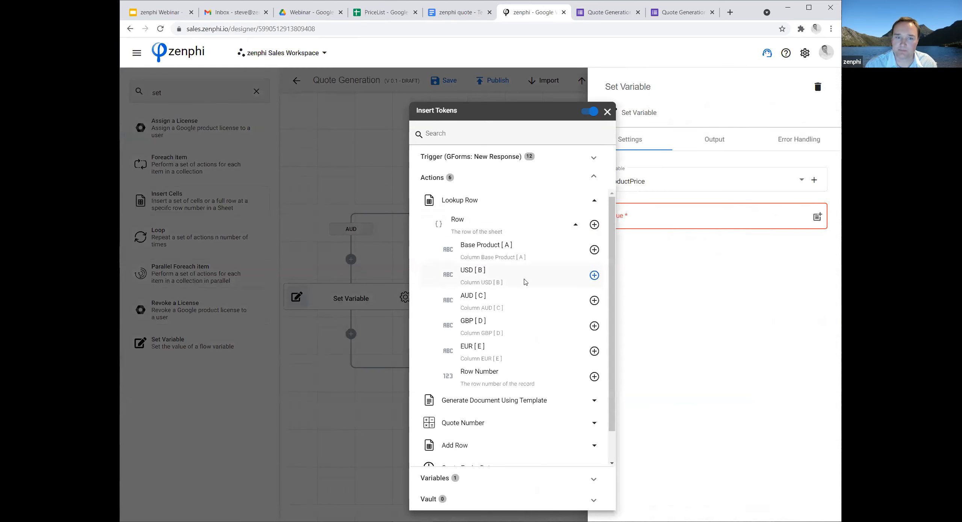
left_click(594, 352)
left_click(384, 397)
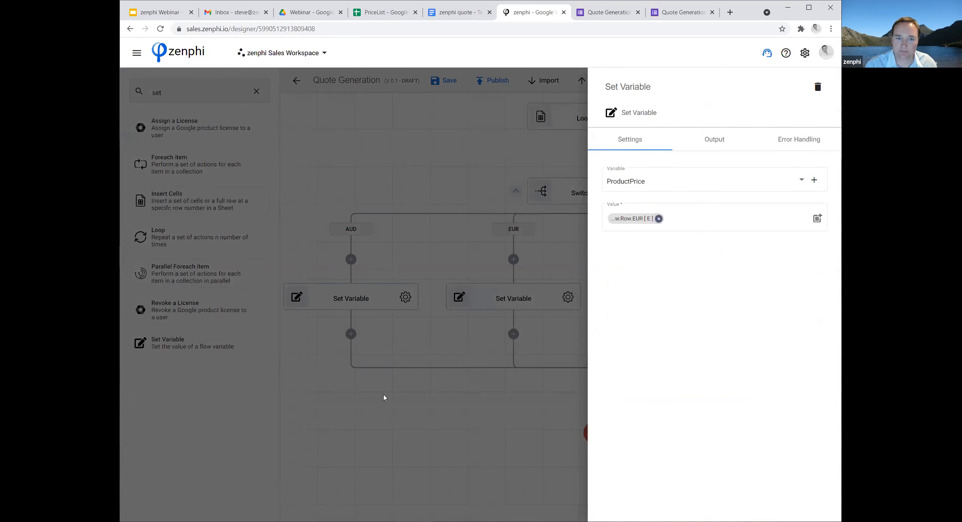
left_click(476, 320)
Copy the EUR branch's Set Variable action and paste it into the GBP branch.
right_click(460, 303)
left_click(479, 340)
left_click_drag(669, 263, 546, 275)
right_click(551, 272)
left_click(569, 286)
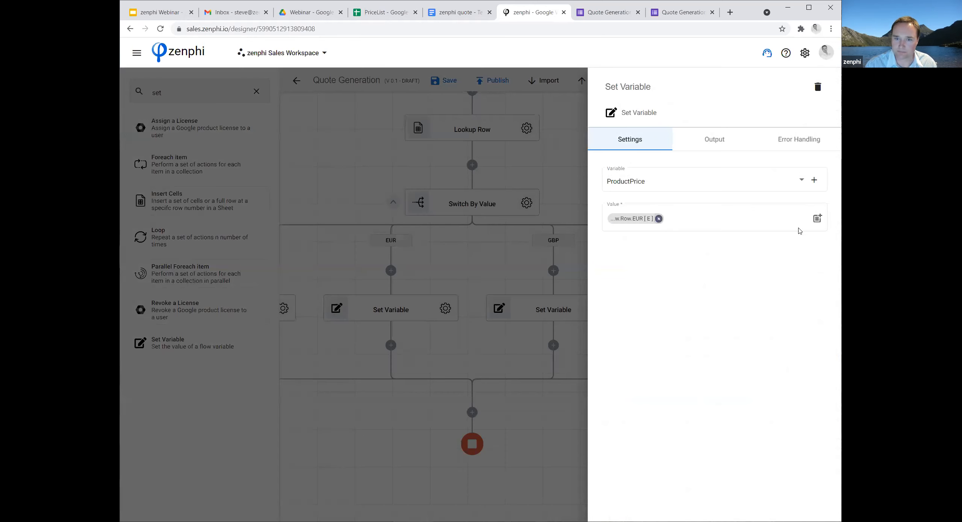
Replace the GBP branch's Set Variable value with the Lookup Row token GBP [ D ].
left_click(817, 219)
left_click(501, 213)
left_click(492, 228)
left_click(593, 327)
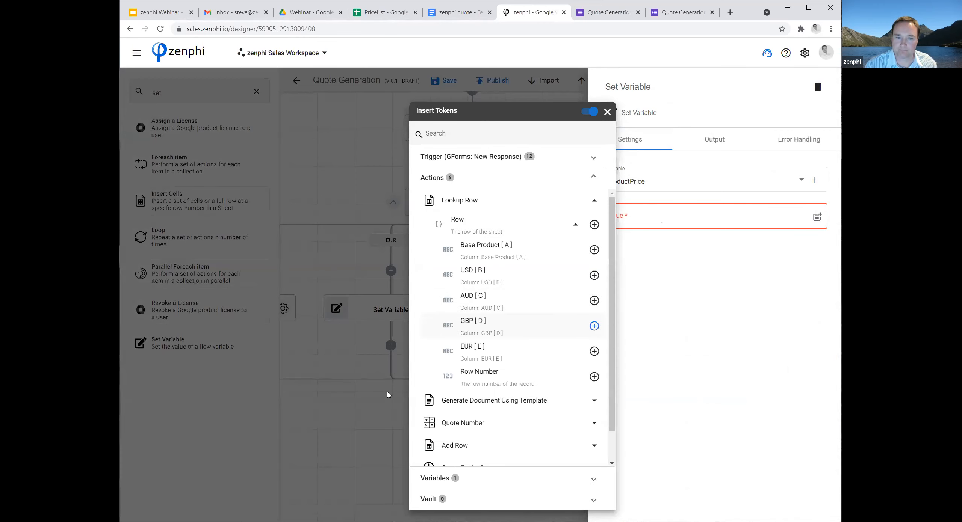
left_click(359, 409)
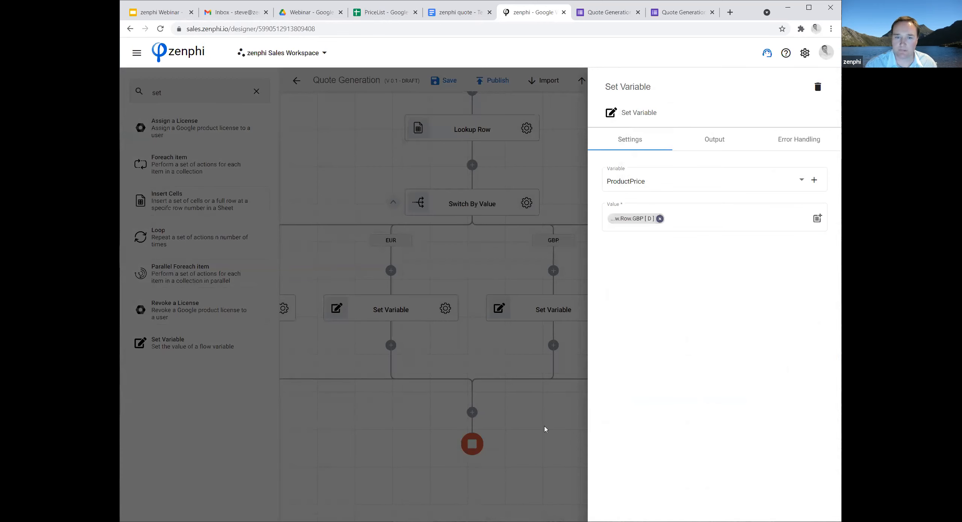
left_click(504, 301)
Copy the GBP branch's Set Variable action and paste it into the USD branch.
left_click_drag(504, 301, 379, 284)
right_click(376, 299)
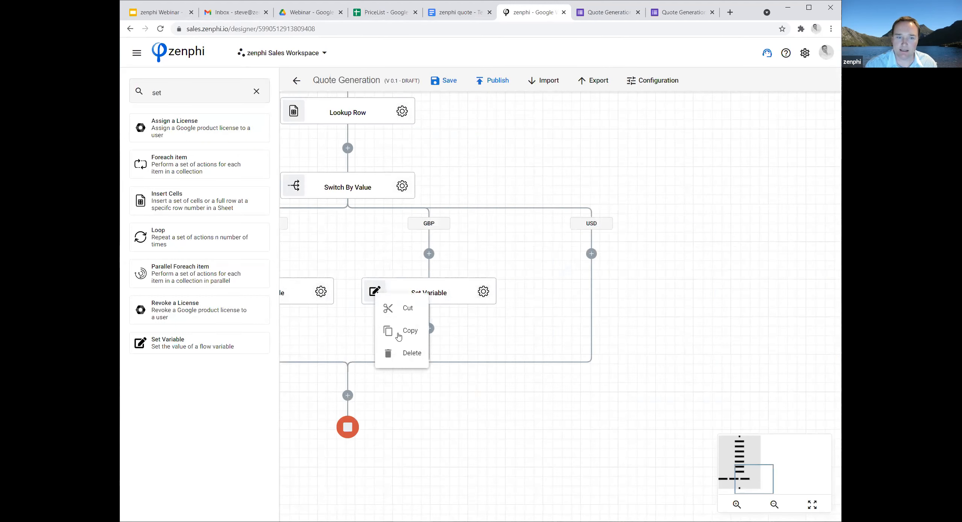
right_click(603, 270)
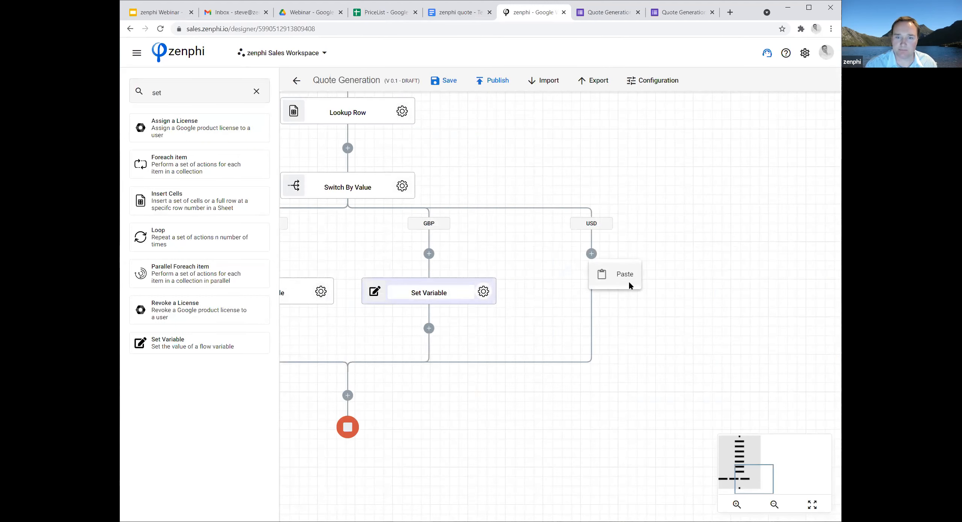
left_click(622, 275)
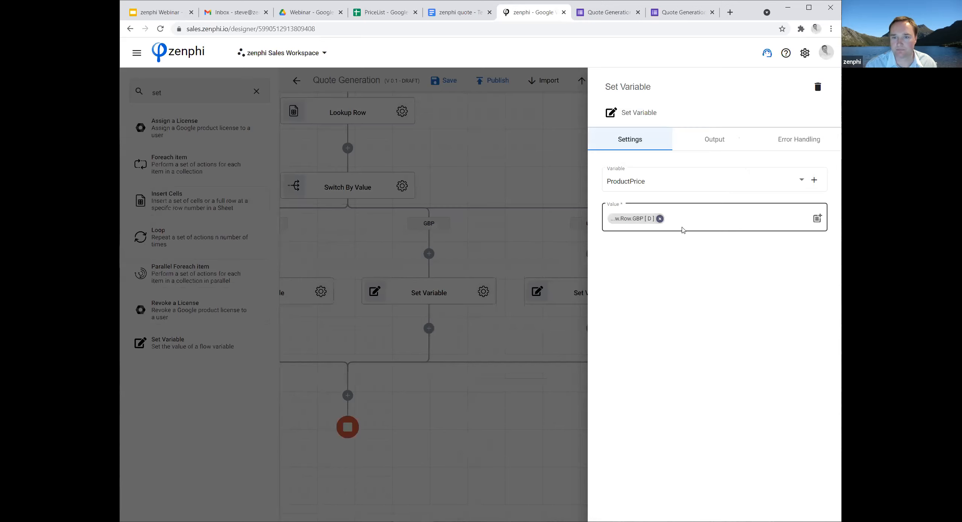
Replace the USD branch's Set Variable value with the Lookup Row token USD [ B ].
left_click(661, 218)
left_click(817, 217)
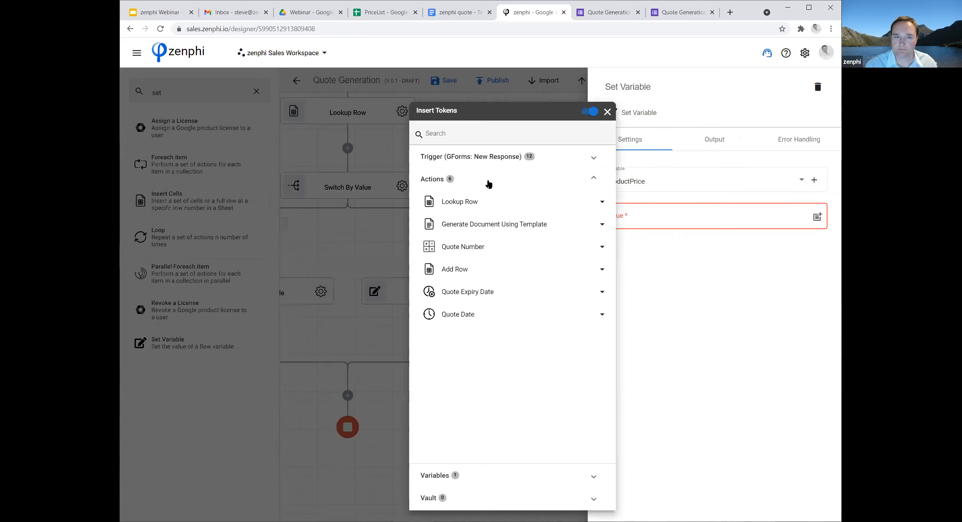
left_click(489, 204)
left_click(560, 227)
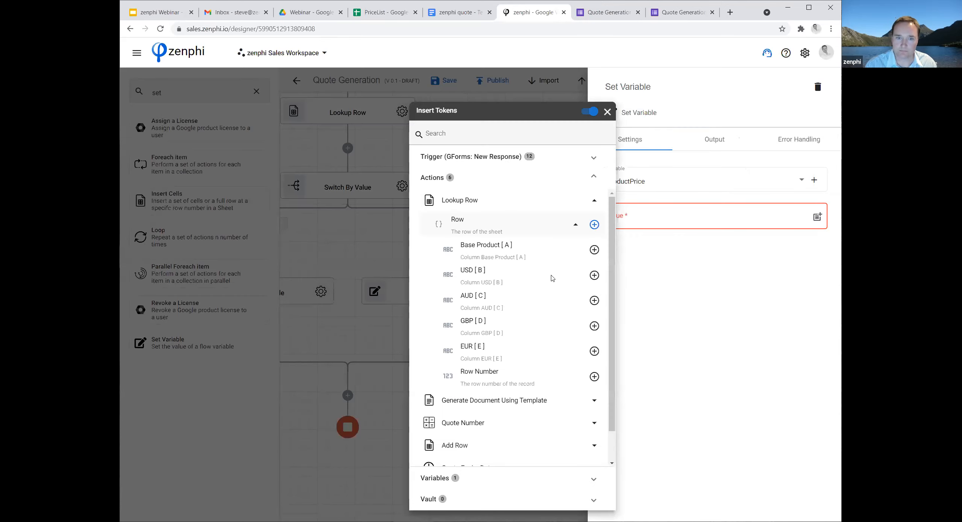
left_click(594, 276)
left_click(382, 382)
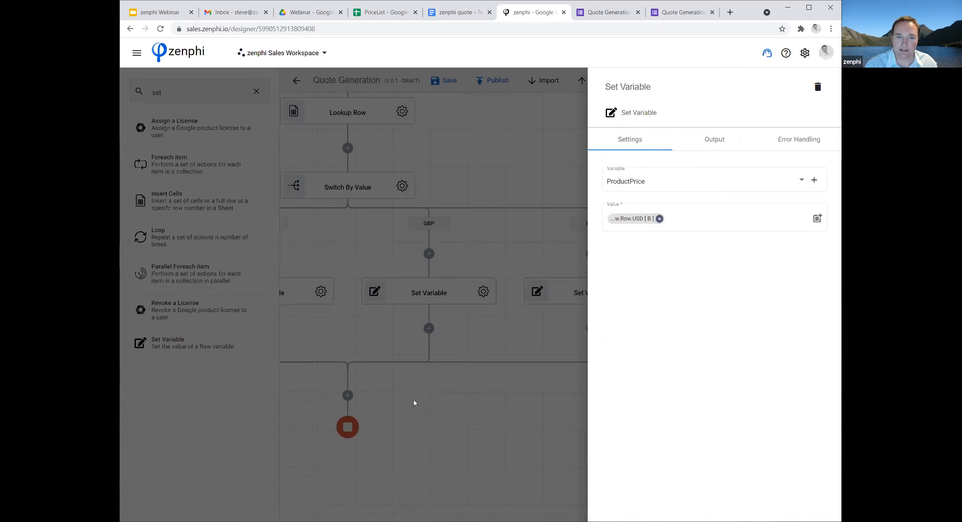
left_click(415, 401)
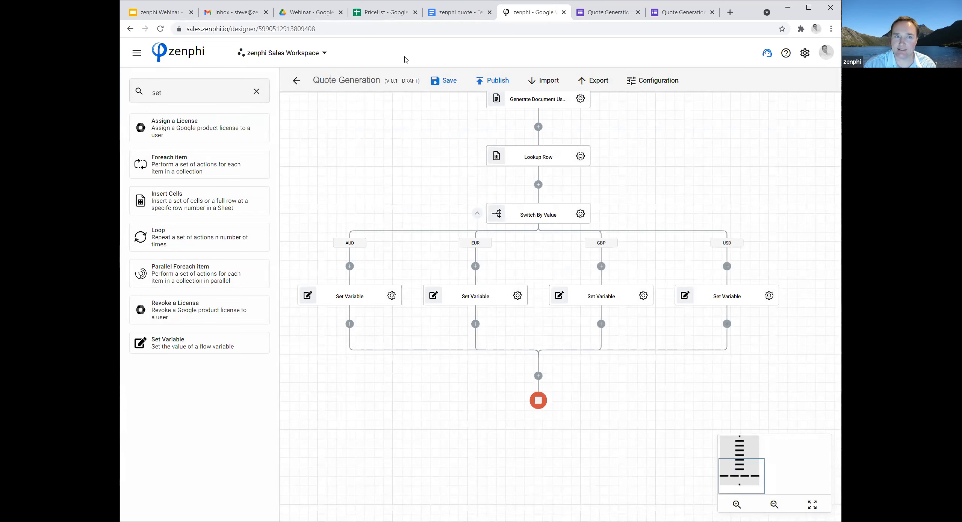
Examine the End Date formula on the PriceList spreadsheet's QuoteTable sheet and return to the zenphi flow.
key("ctrl+4")
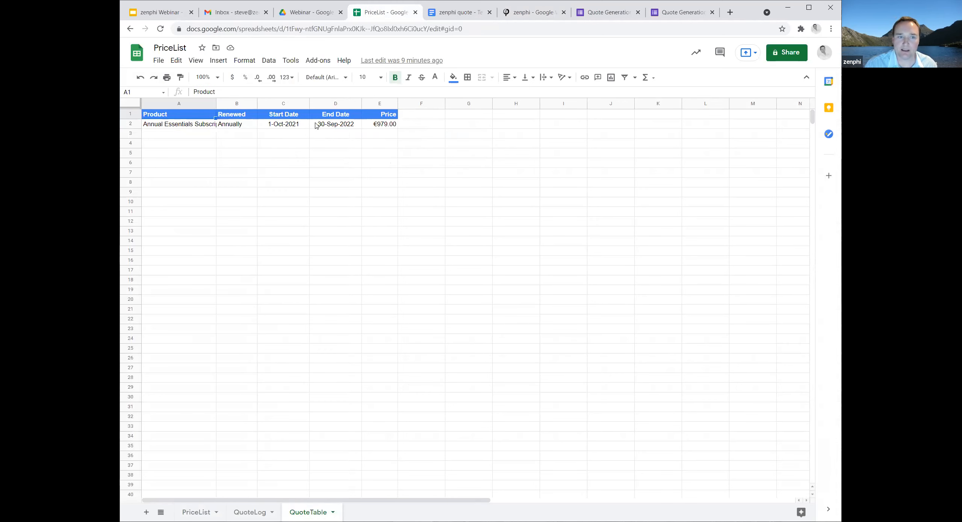
left_click(331, 125)
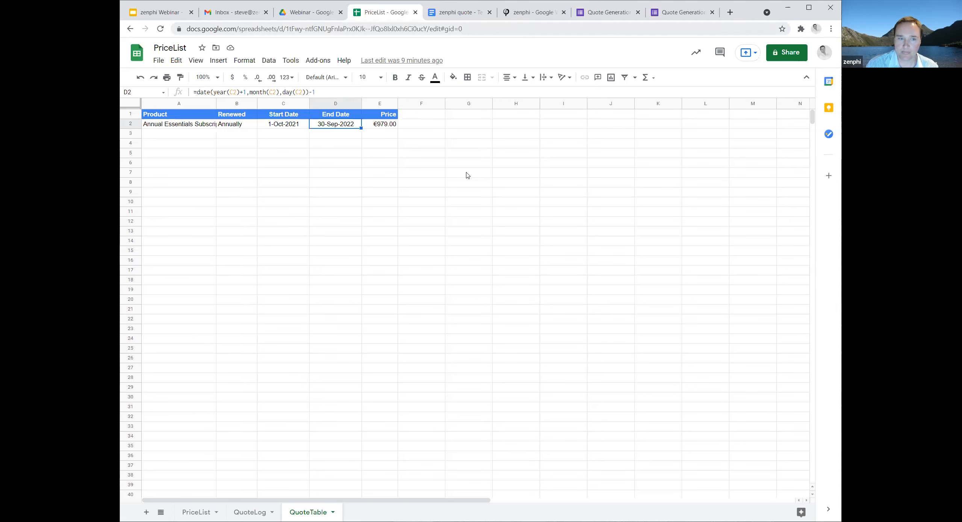
left_click(534, 12)
Insert a Google Sheets Update row action at the end of the flow, after the Switch By Value branches rejoin.
double_click(179, 92)
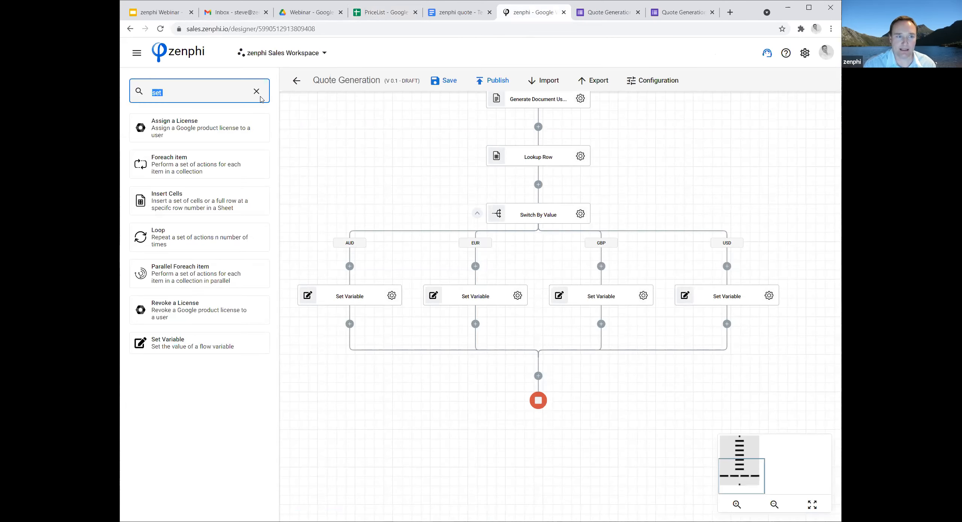
left_click(256, 92)
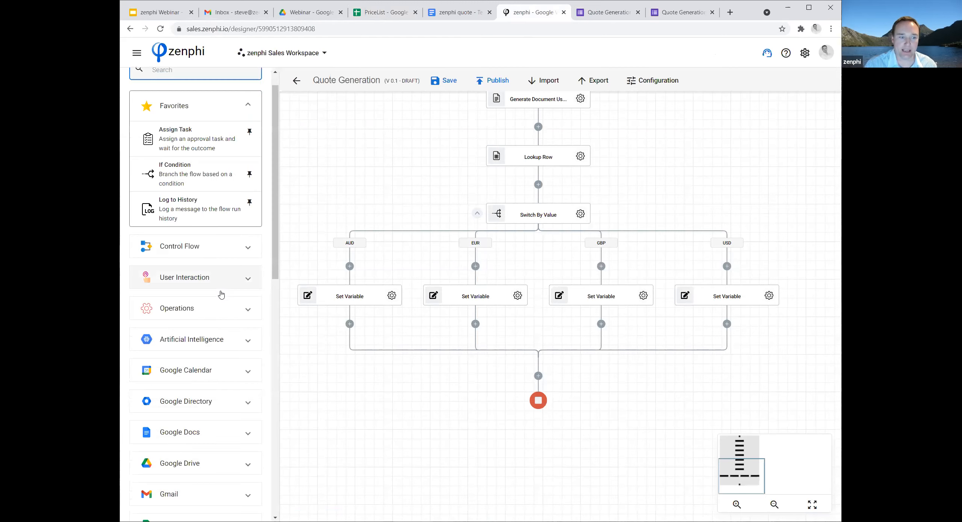
scroll(248, 293, "down", 5)
left_click(256, 270)
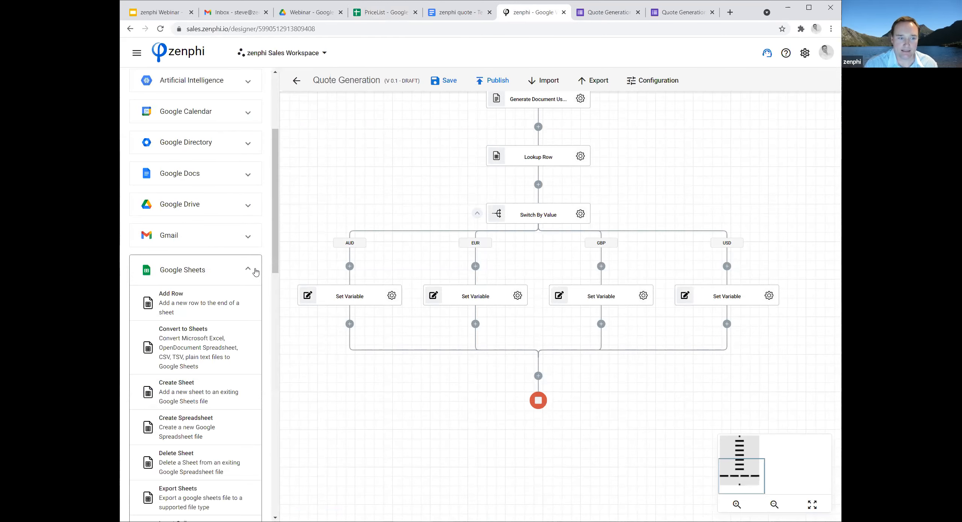
scroll(255, 272, "down", 4)
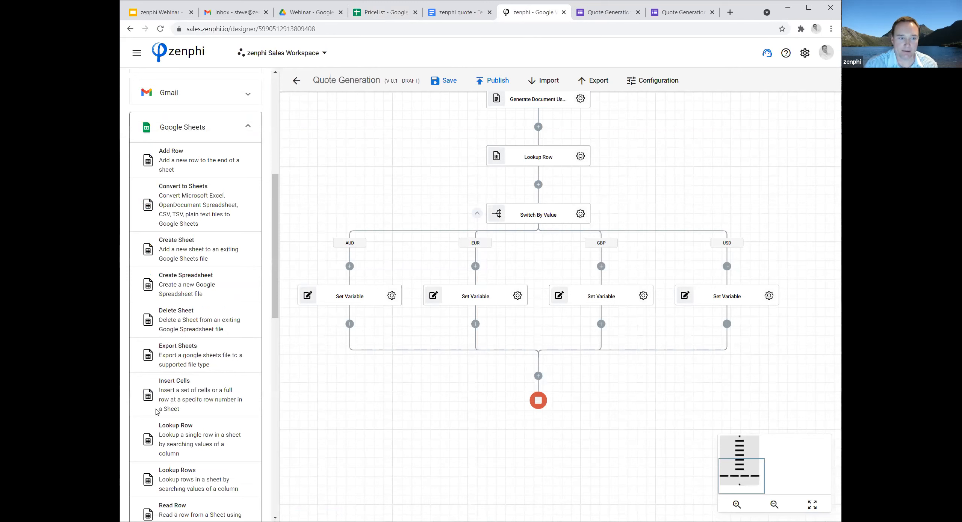
scroll(157, 412, "down", 5)
mouse_move(162, 401)
left_mouse_down()
mouse_move(538, 398)
mouse_move(538, 376)
left_mouse_up()
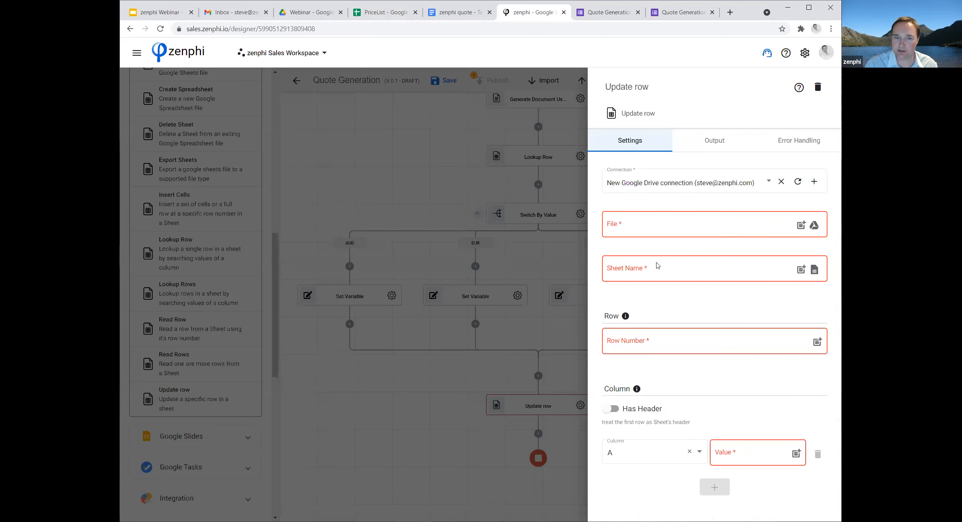
Point the Update row action at the PriceList file in the Webinar folder and its QuoteTable sheet.
left_click(814, 226)
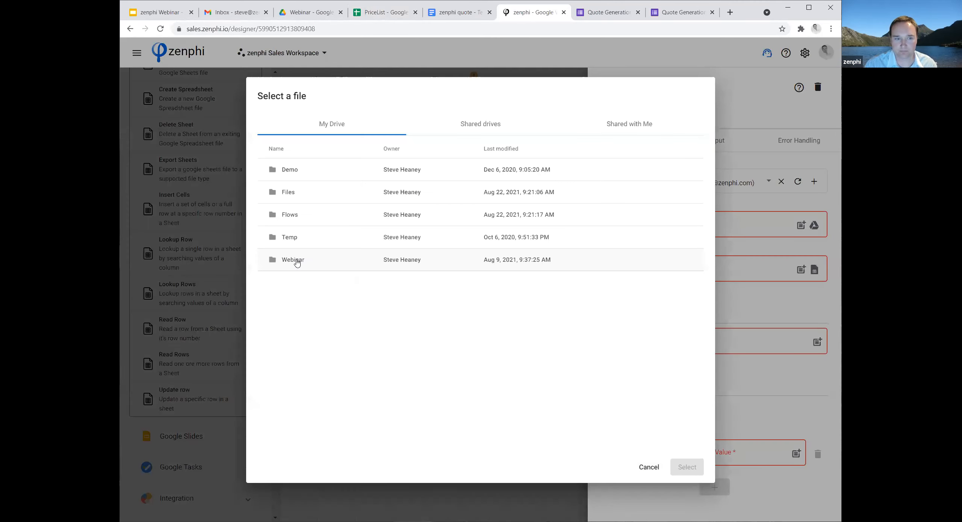
double_click(295, 260)
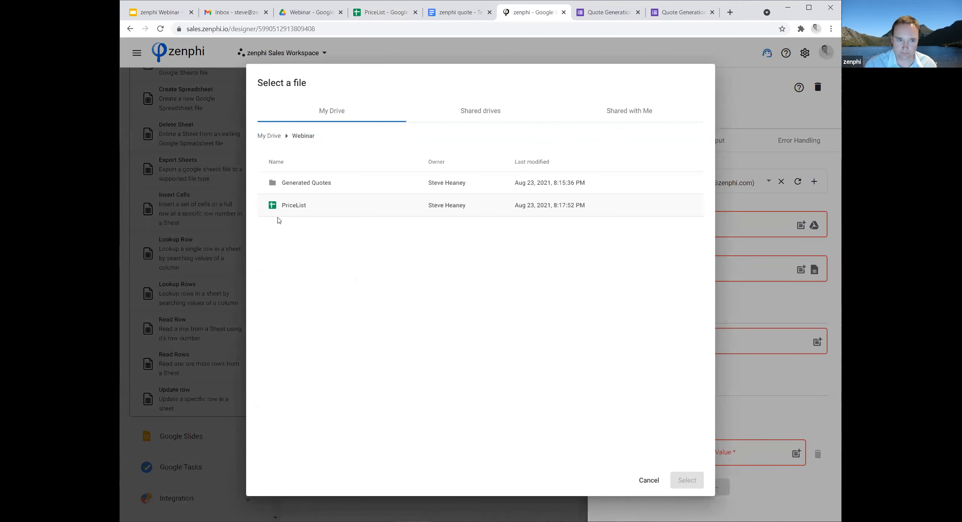
left_click(290, 208)
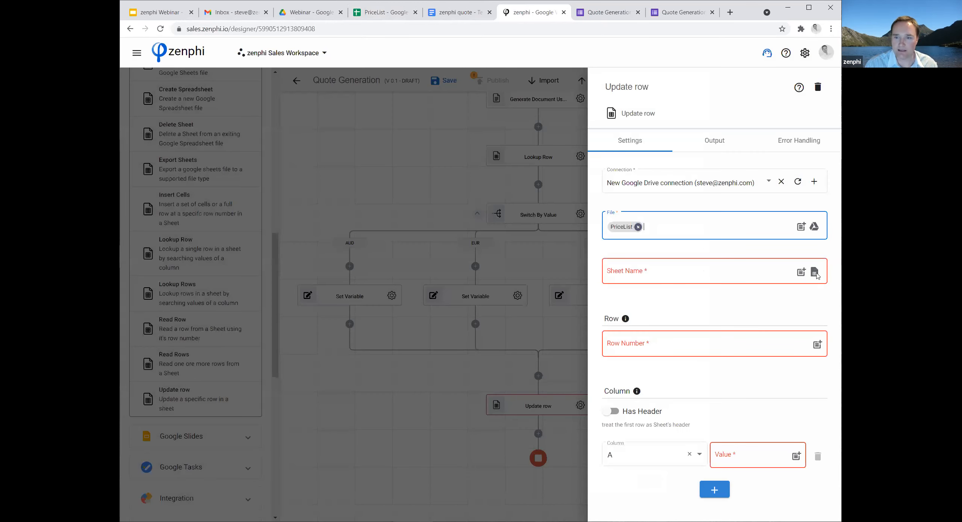
left_click(815, 272)
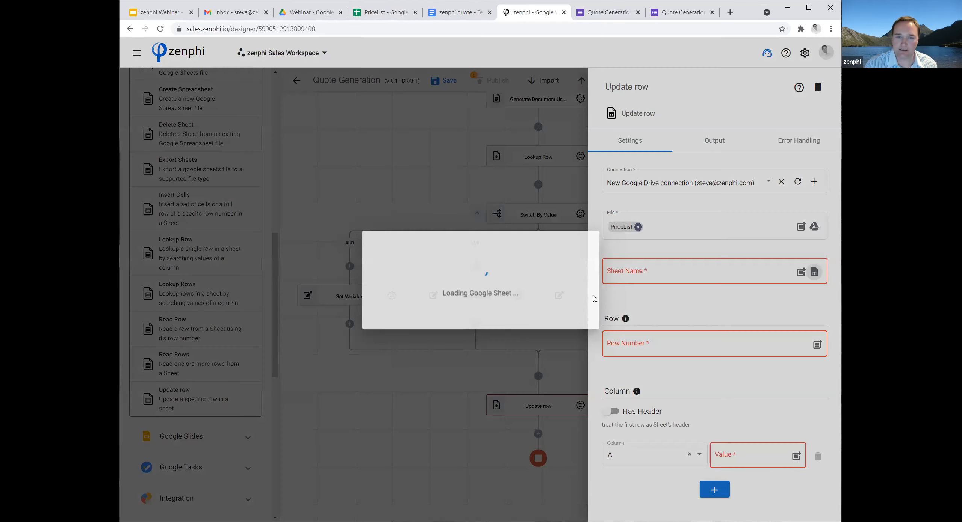
left_click(517, 277)
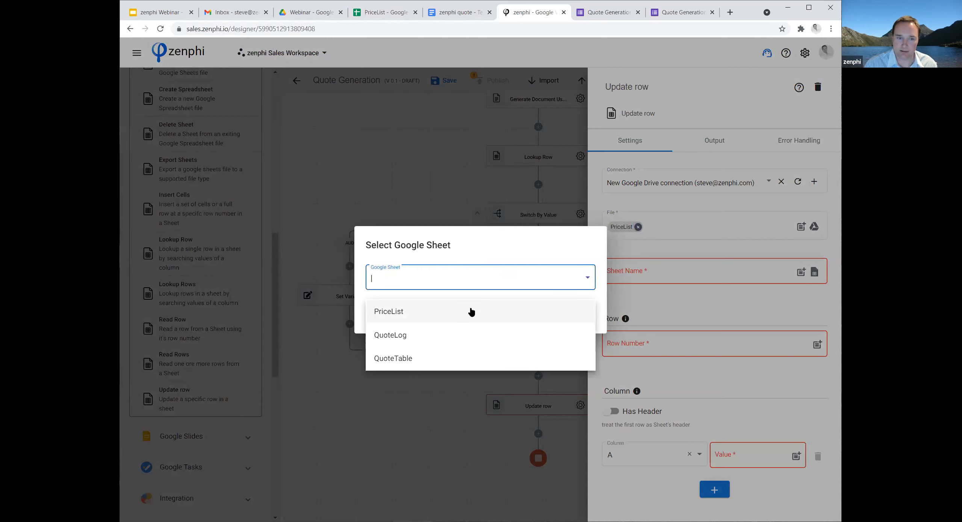
left_click(416, 358)
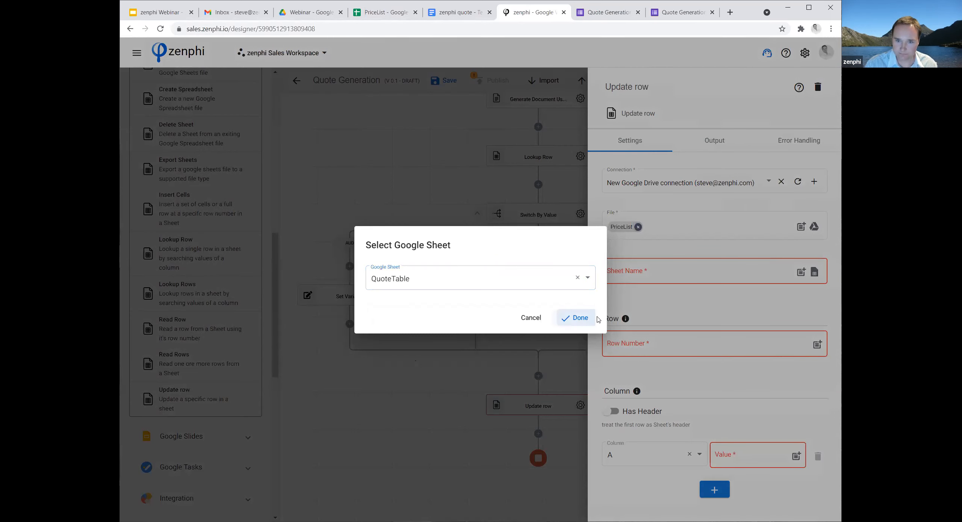
left_click(575, 318)
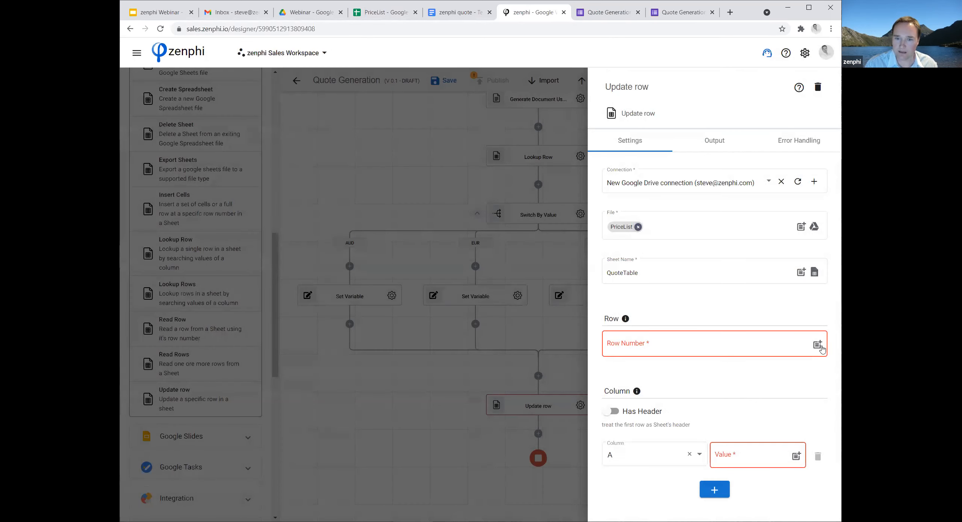
Set the Update row action's row number to 2, enable Has Header and load the sheet's columns.
left_click(770, 347)
type("2")
left_click(747, 378)
left_click(610, 411)
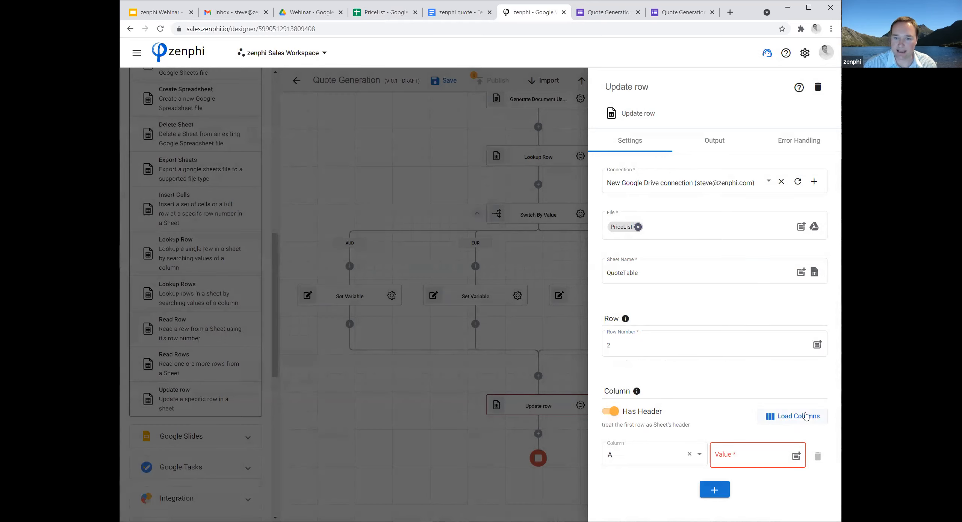
left_click(793, 416)
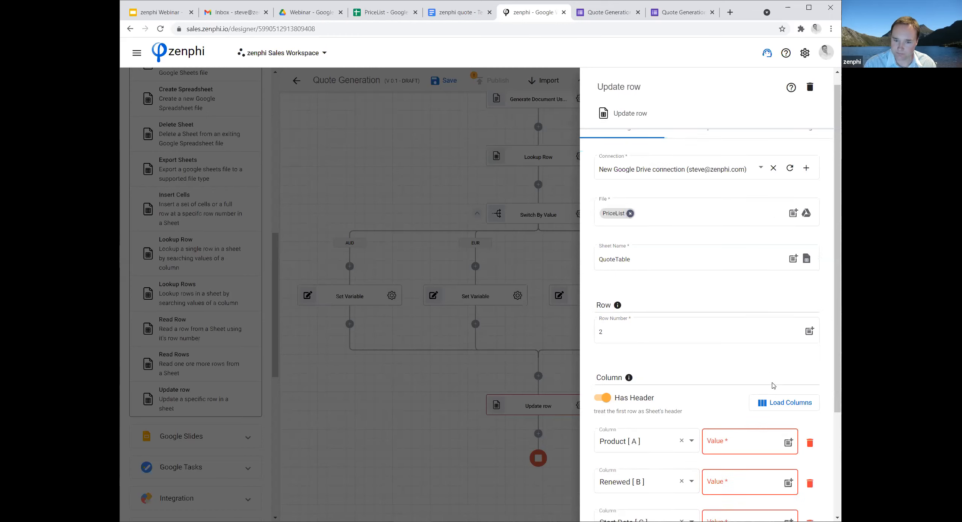
Fill the Product [ A ] column value with "Annual", the form trigger's Product token and "Subscription".
scroll(769, 376, "down", 4)
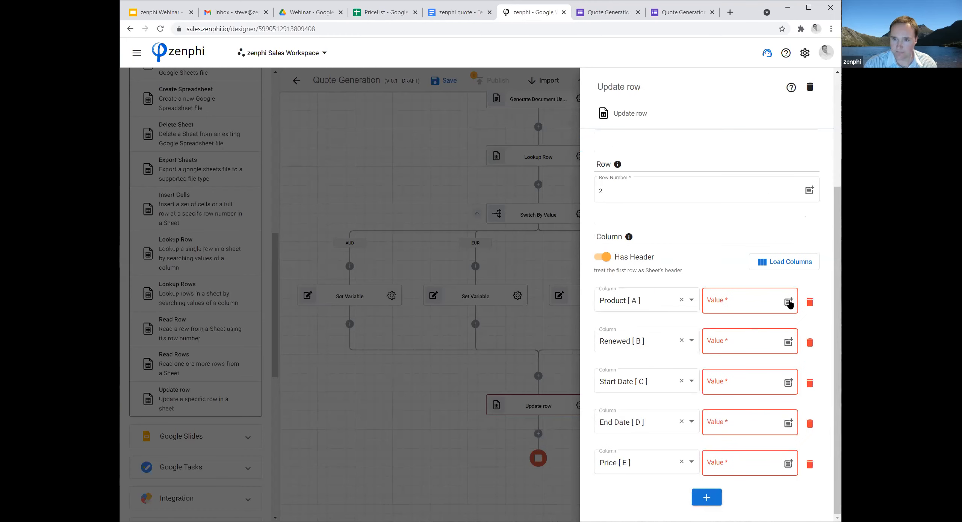
left_click(753, 302)
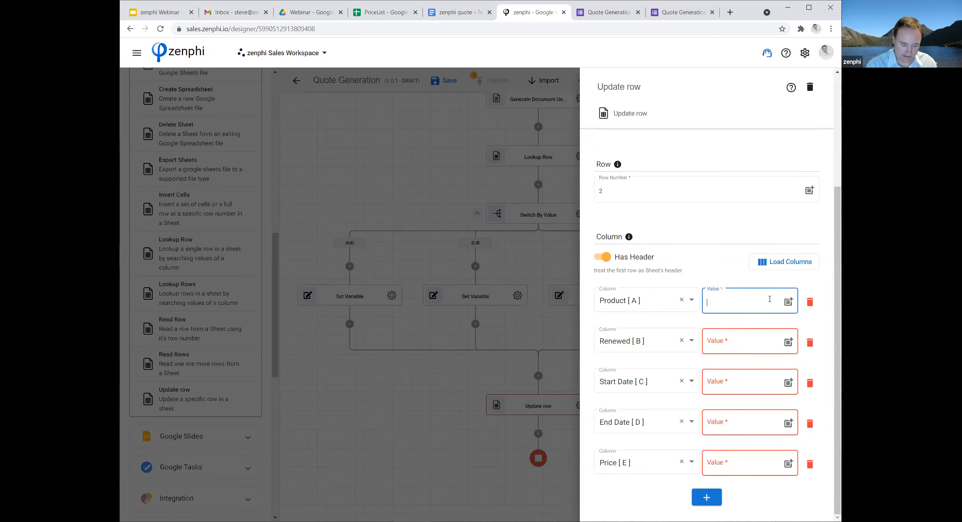
type("Annaul")
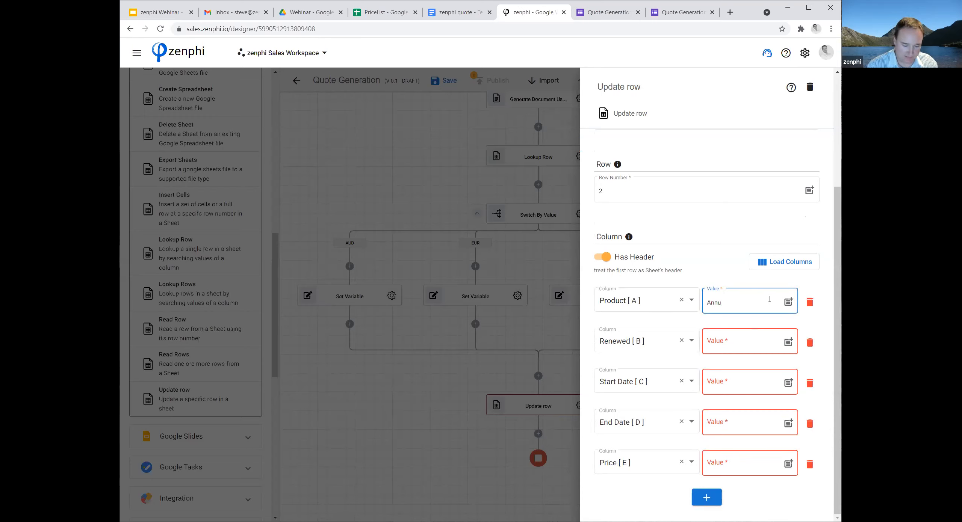
left_click(788, 303)
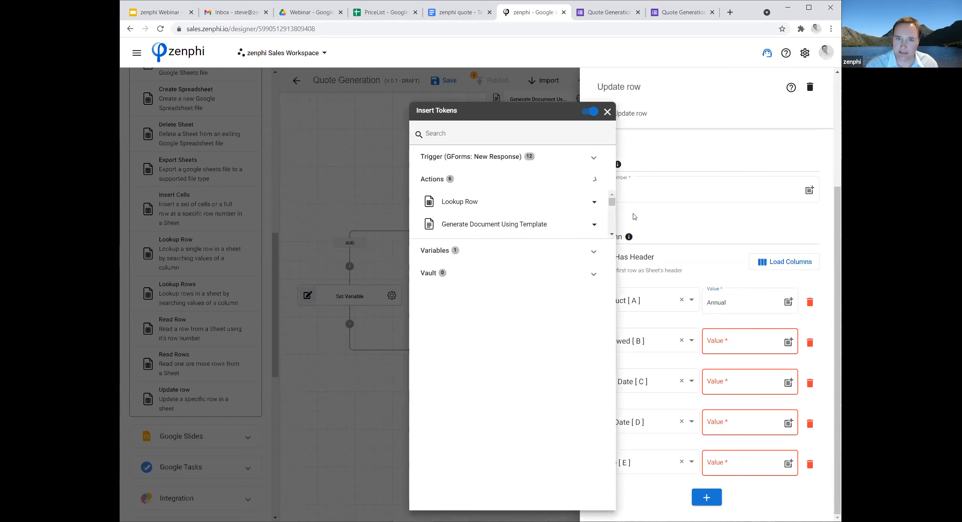
left_click(515, 159)
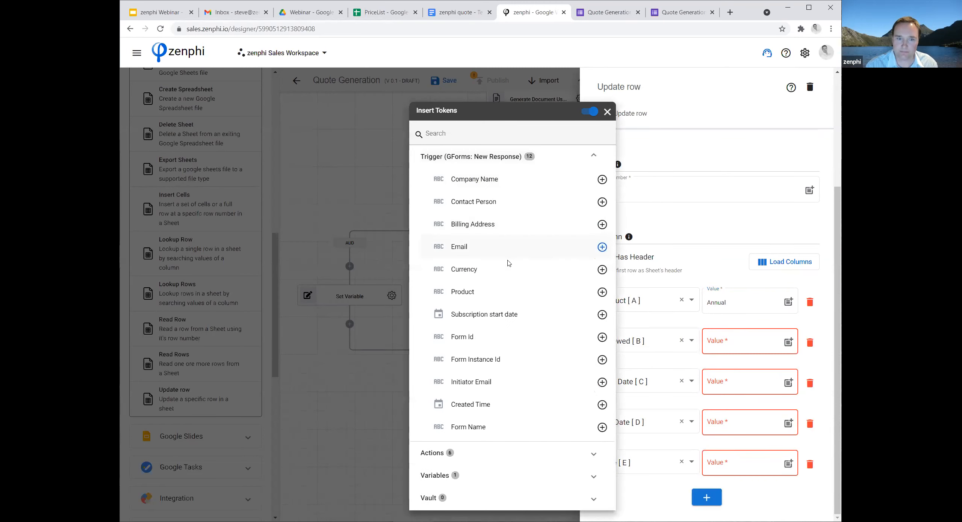
left_click(602, 292)
left_click(768, 302)
left_click(769, 303)
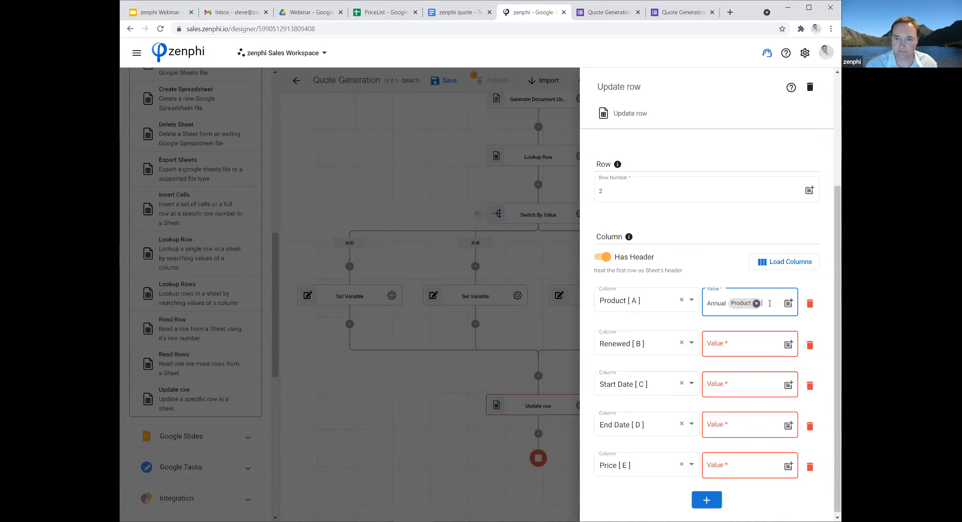
type("Subscri")
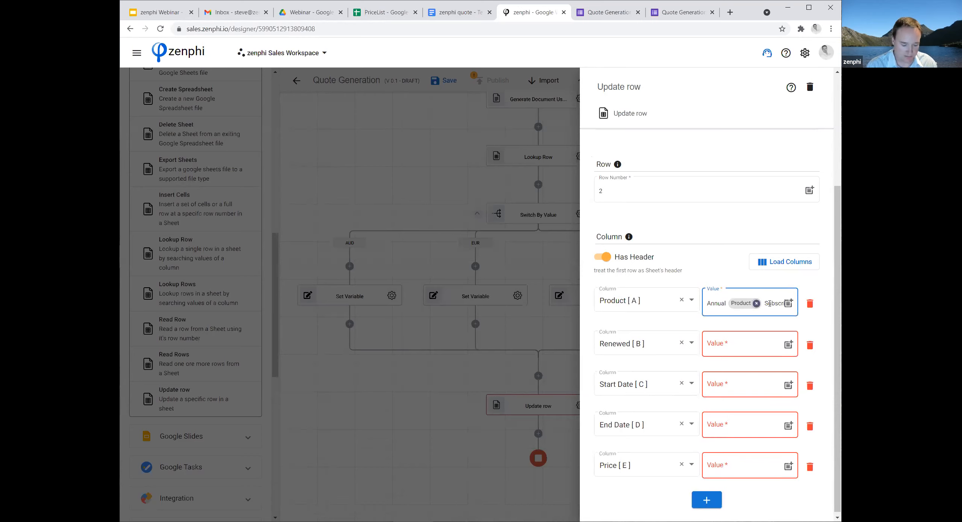
type("ption")
Set Renewed [ B ] to "Annually" and Start Date [ C ] to the form trigger's Subscription start date token.
left_click(748, 355)
type("Annually")
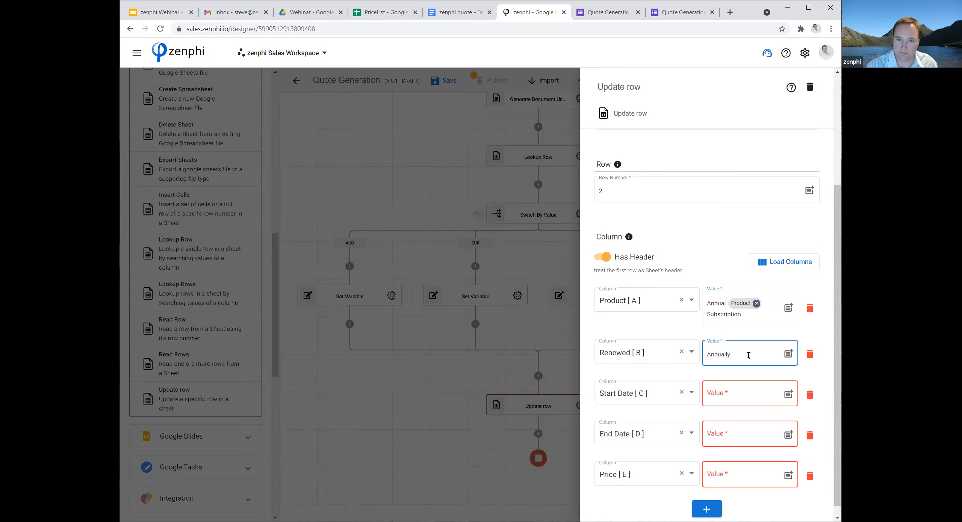
left_click(789, 395)
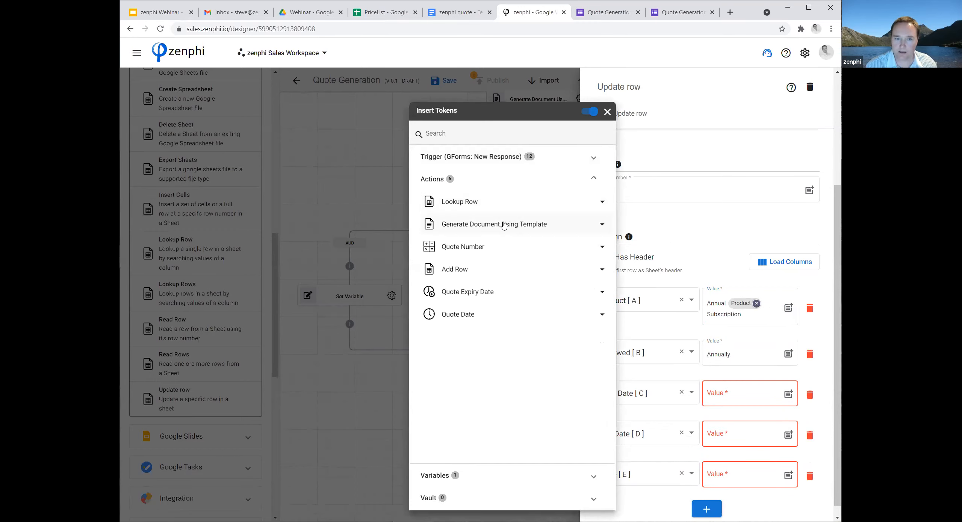
left_click(547, 162)
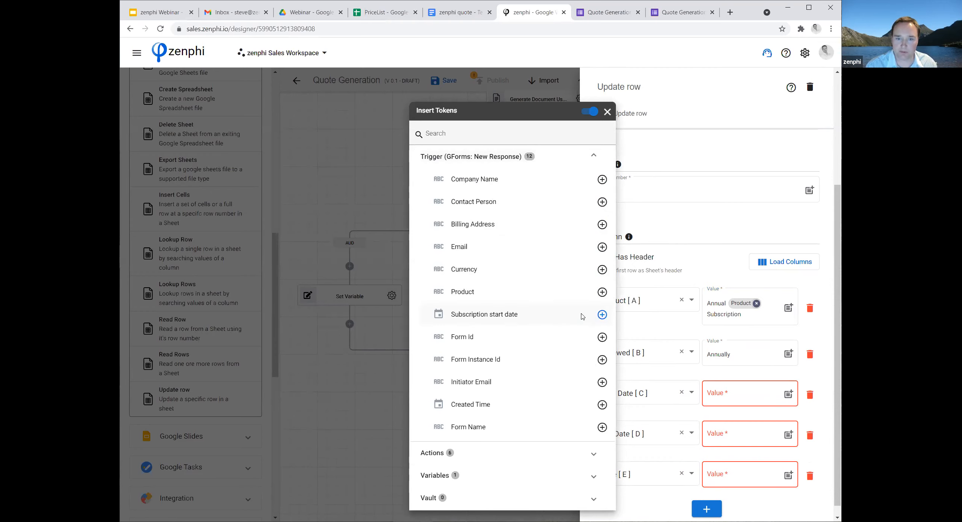
left_click(601, 314)
Remove the End Date [ D ] column mapping, set Price [ E ] to the ProductPrice variable and close the Update row settings.
left_click(820, 444)
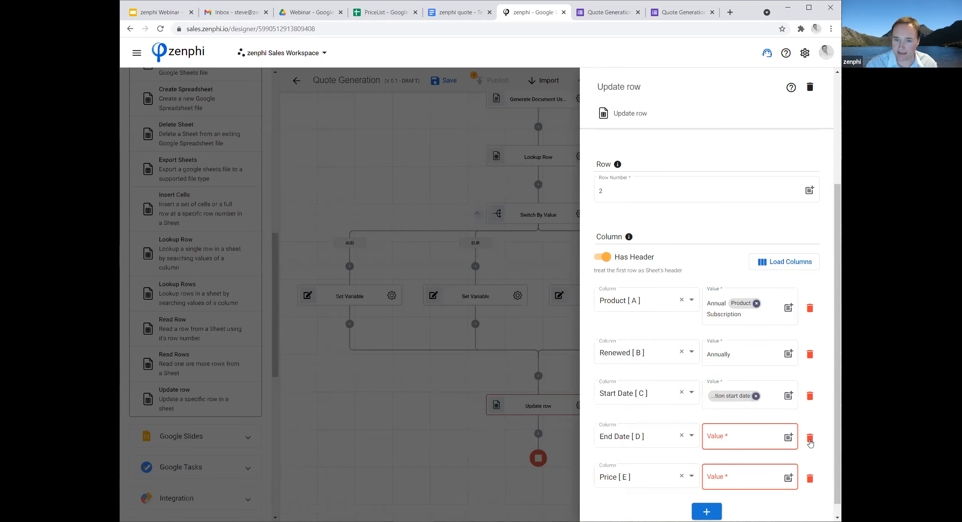
left_click(809, 443)
left_click(787, 464)
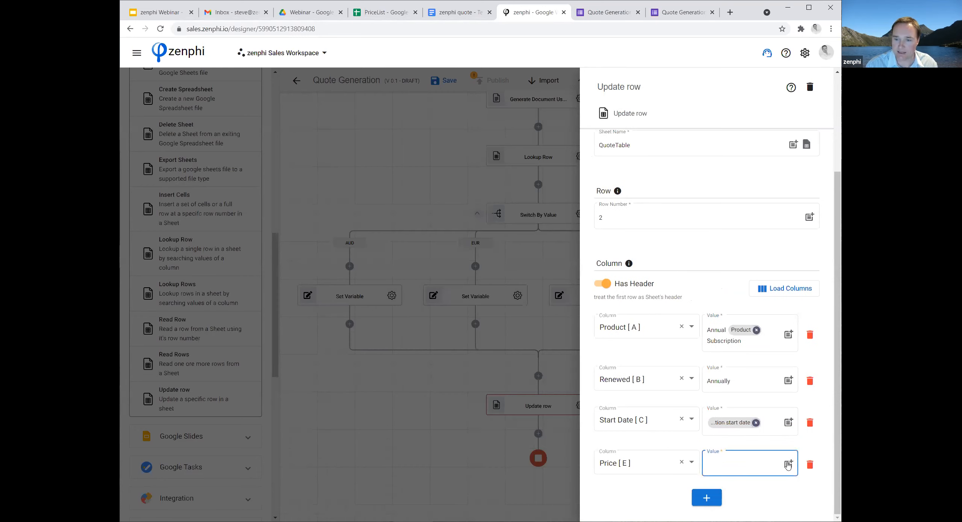
left_click(788, 465)
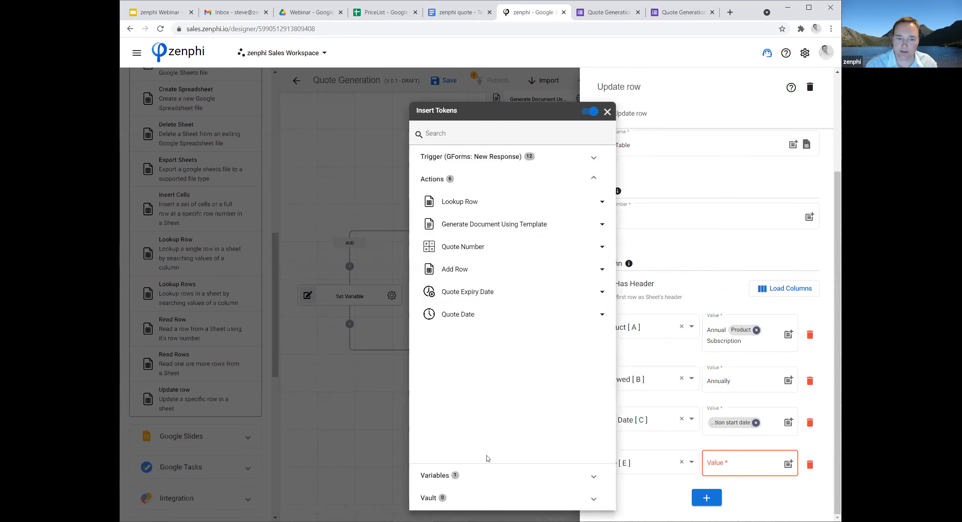
left_click(489, 476)
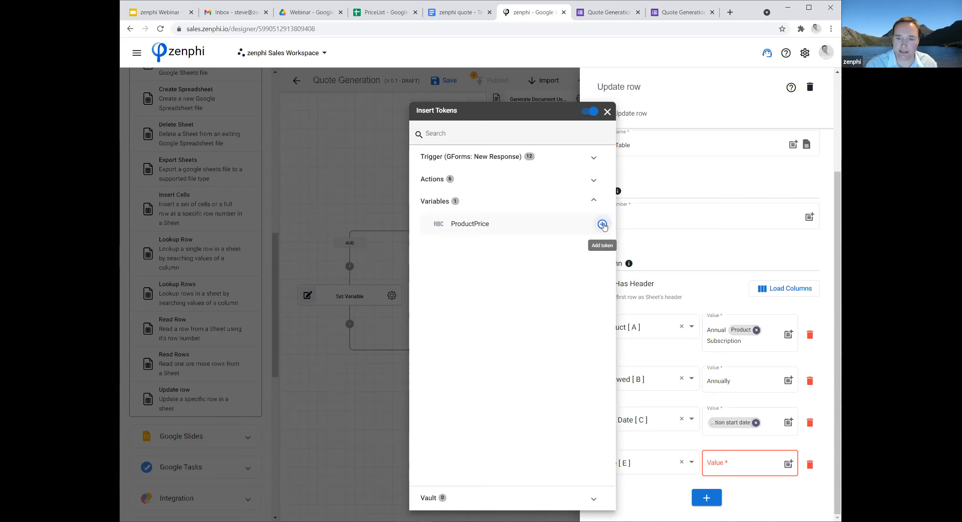
left_click(603, 224)
left_click(660, 499)
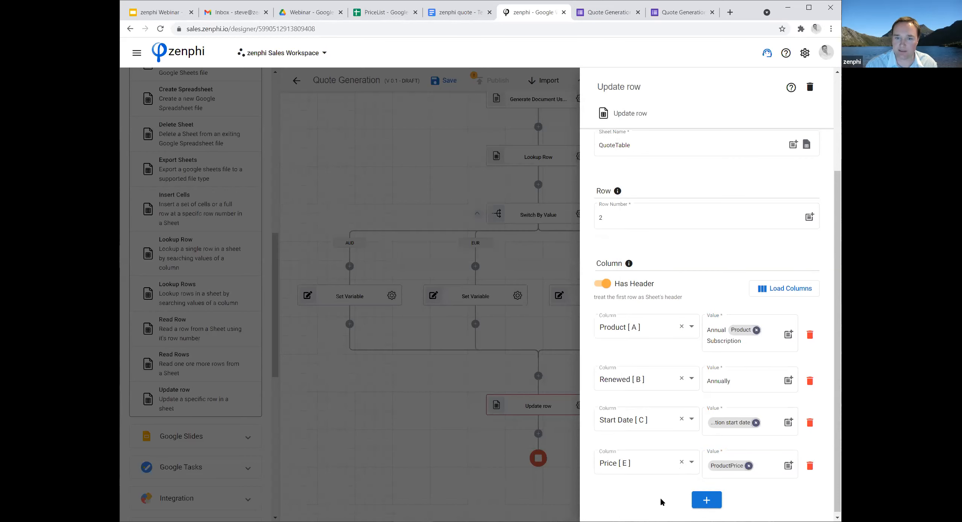
left_click(409, 452)
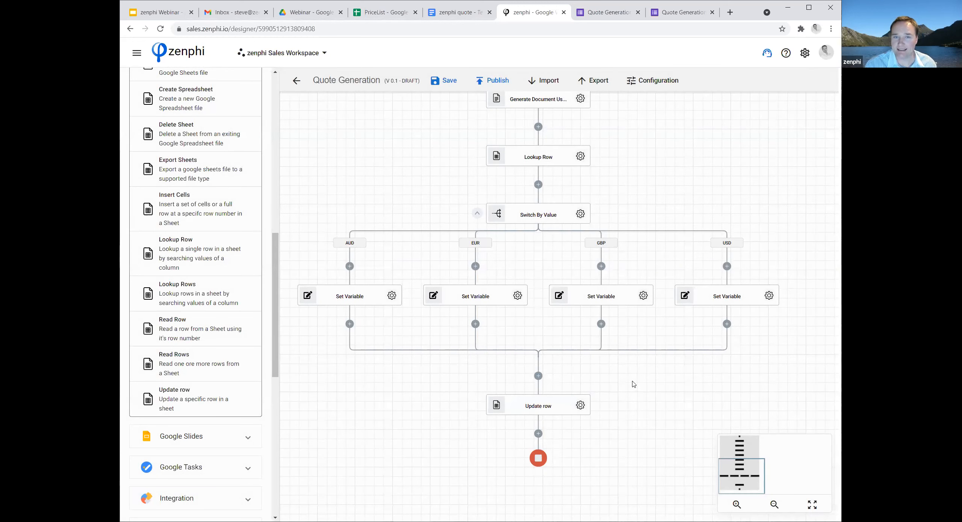
Add a Google Docs Insert Sheets Table into Document action after the Update row action.
scroll(634, 384, "down", 2)
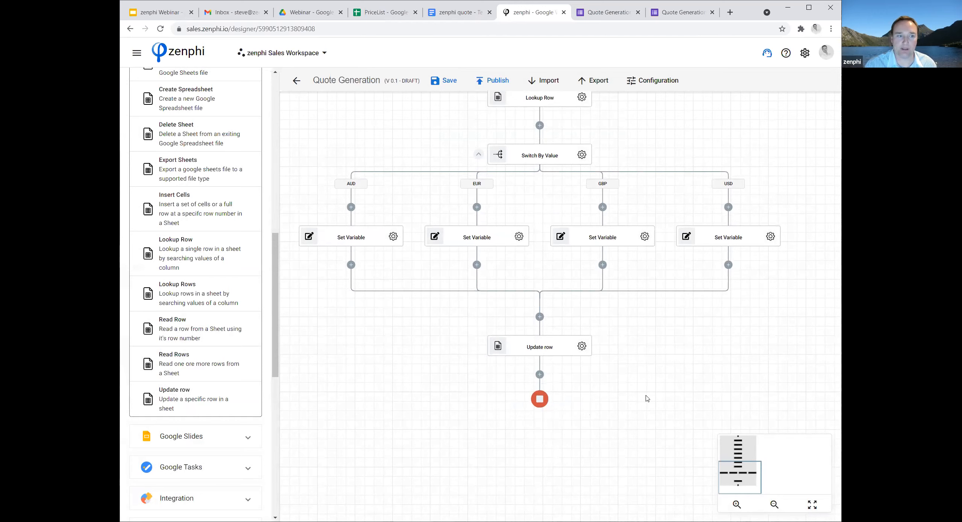
scroll(245, 290, "up", 3)
scroll(244, 290, "up", 4)
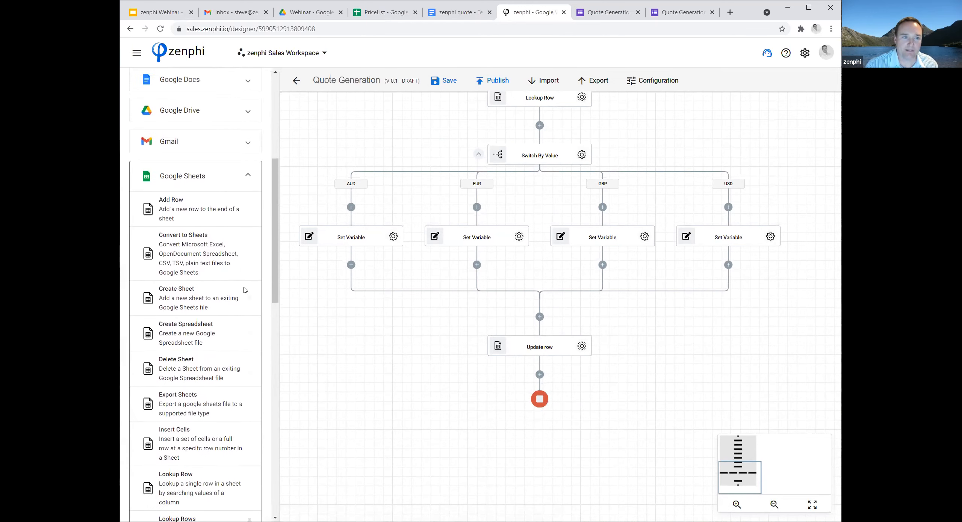
left_click(248, 222)
left_click(248, 127)
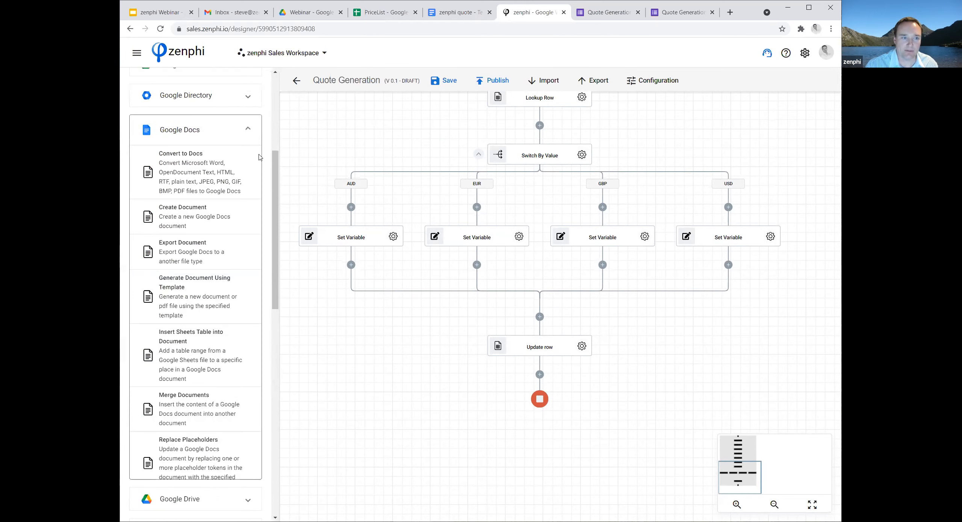
scroll(254, 293, "down", 1)
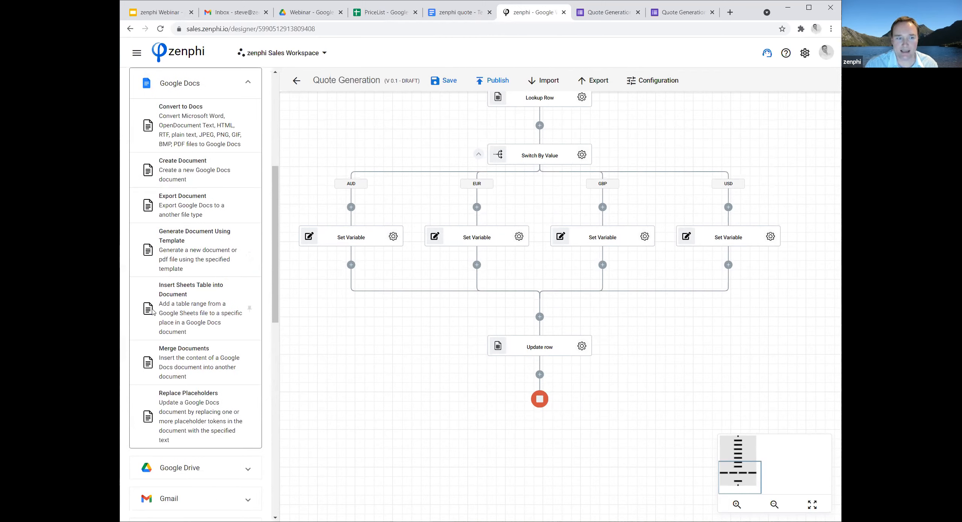
left_click_drag(152, 309, 540, 375)
Open the Insert Sheets Table into Document settings and create a new Google Drive Documents connection.
left_click(581, 404)
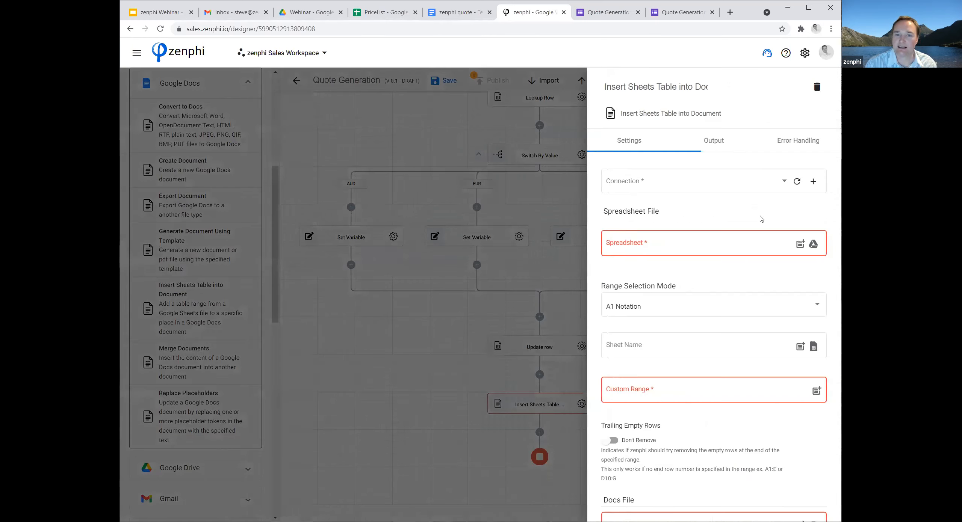
left_click(806, 182)
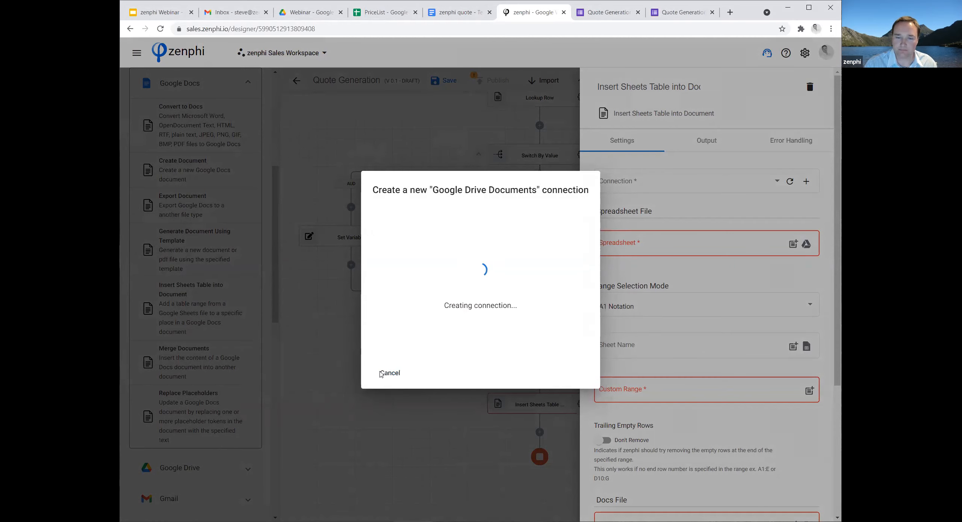
left_click(394, 377)
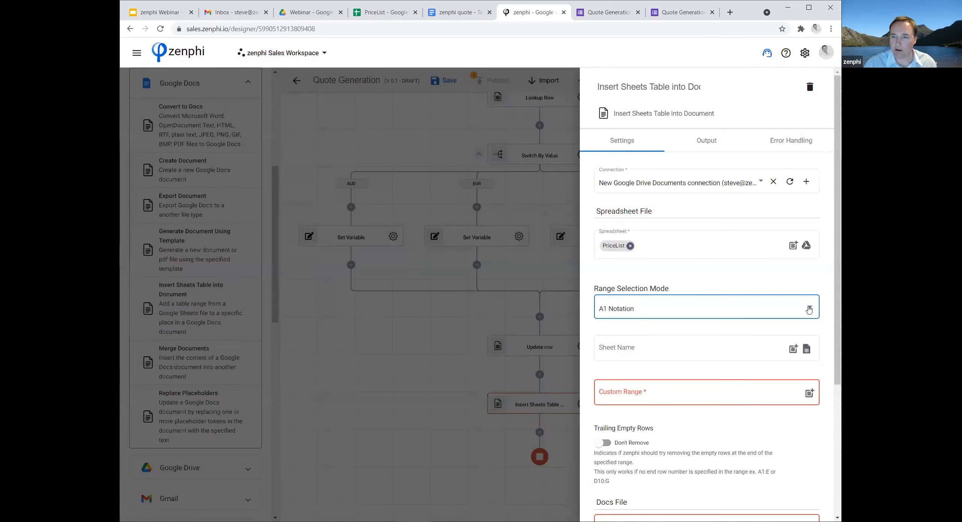
Set the source spreadsheet to PriceList, the Range Selection Mode to All Data in a Sheet, and the Sheet Name to QuoteTable.
left_click(809, 308)
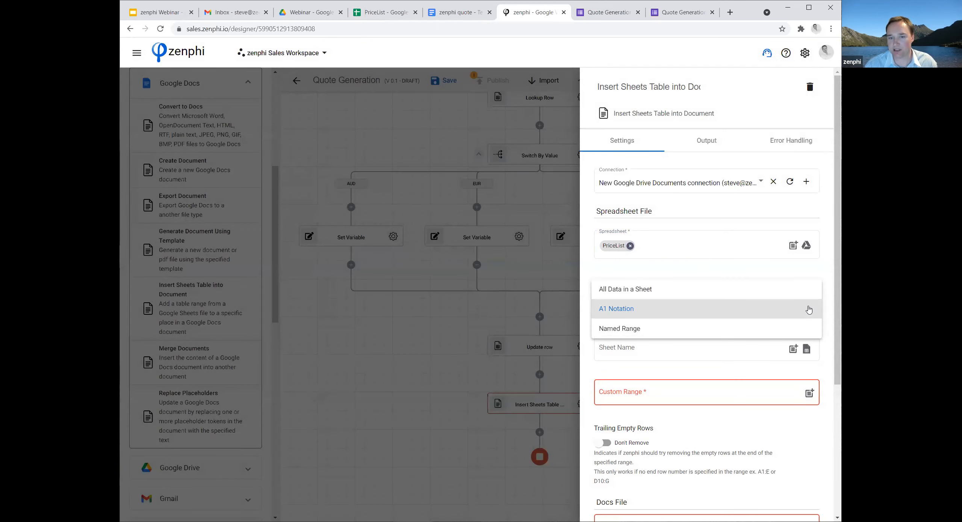
left_click(673, 293)
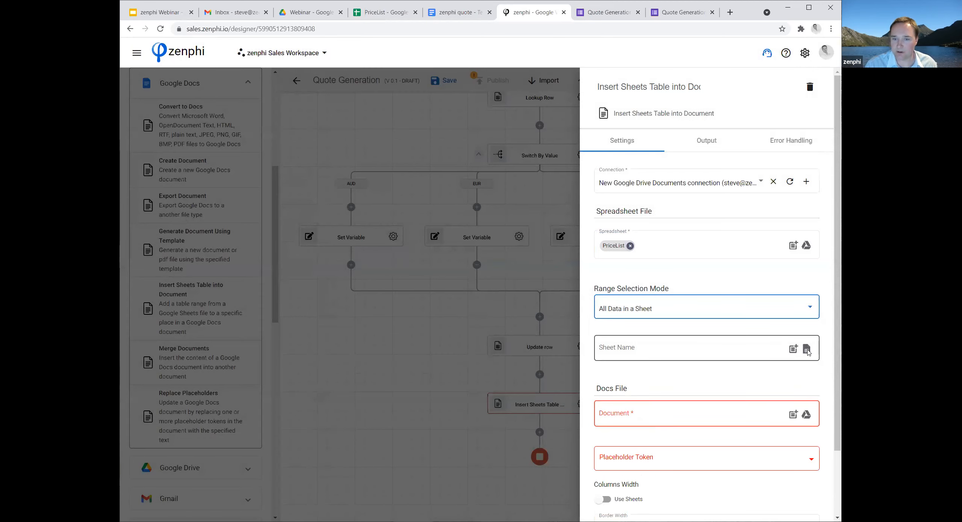
left_click(806, 349)
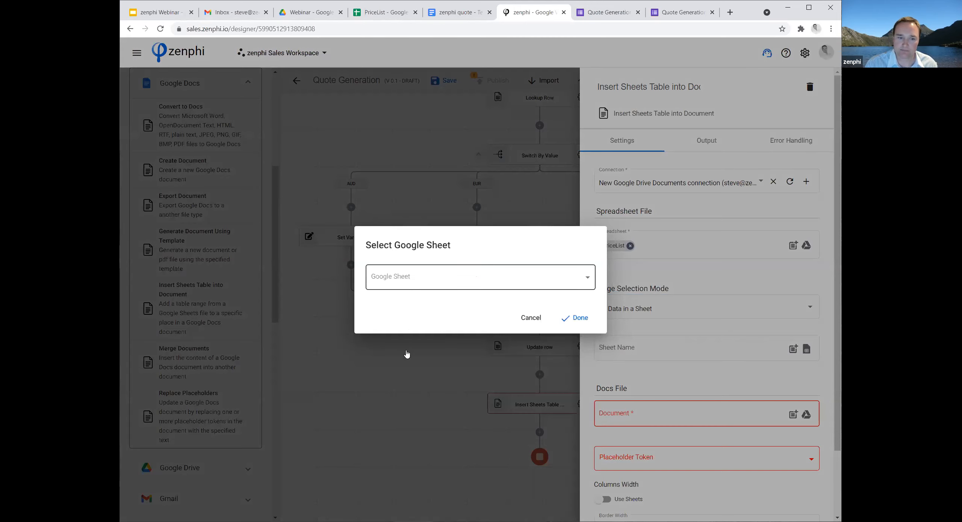
key("Return")
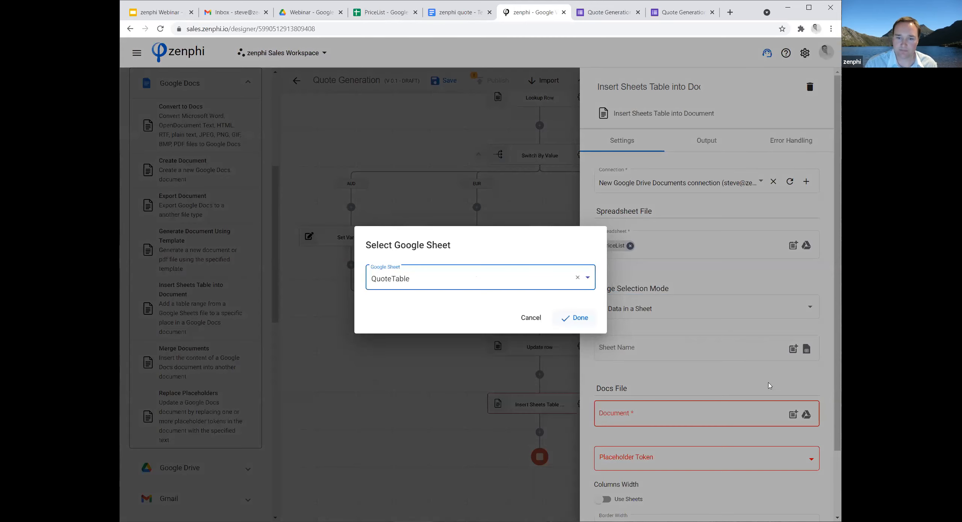
left_click(575, 319)
Set the target Document to the File Id token from the Generate Document Using Template action.
scroll(691, 337, "down", 2)
left_click(691, 336)
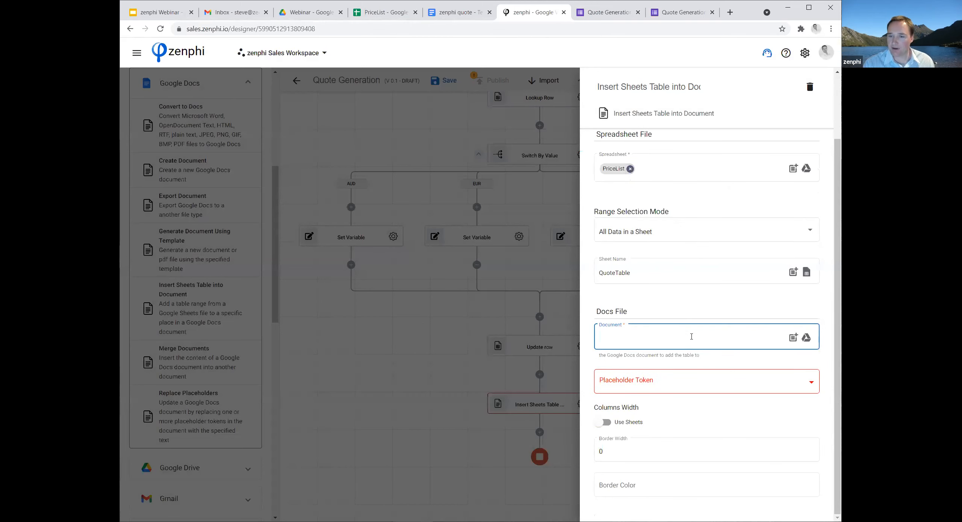
left_click(793, 337)
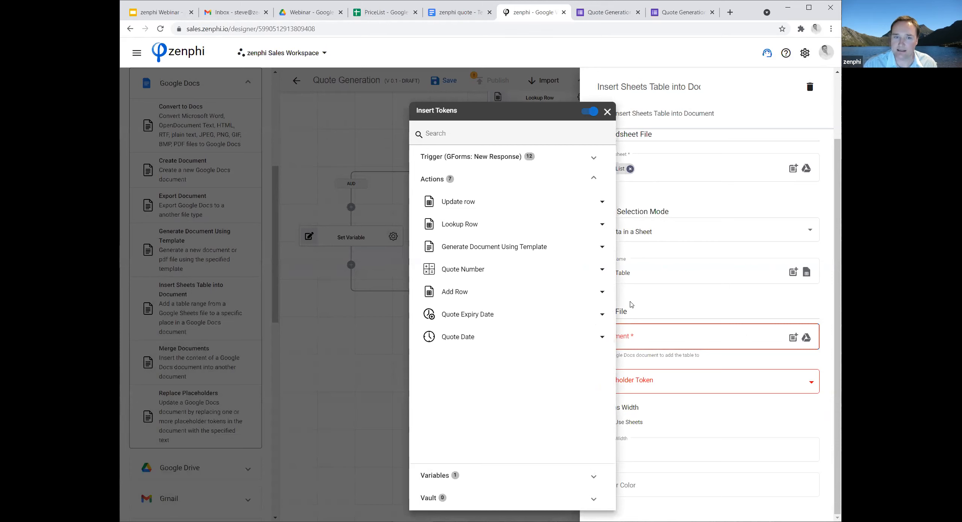
left_click(585, 248)
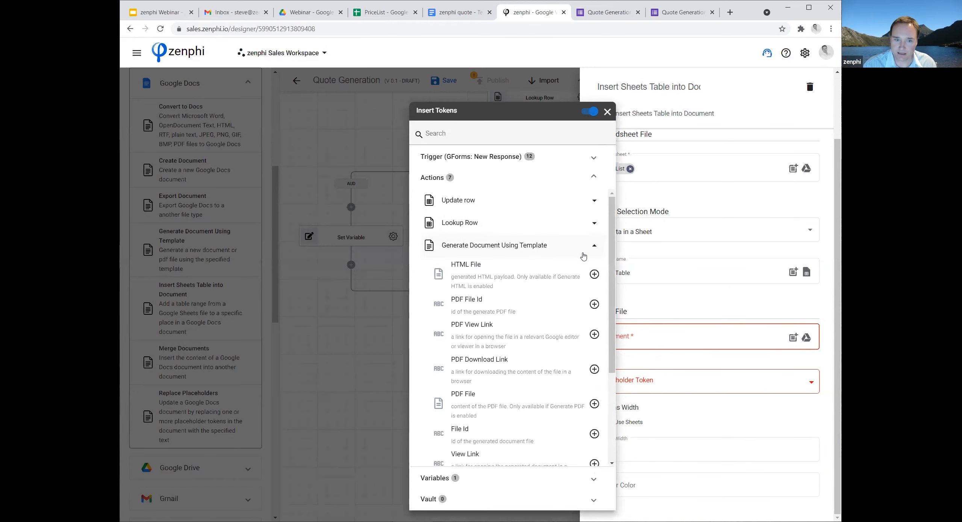
left_click(594, 434)
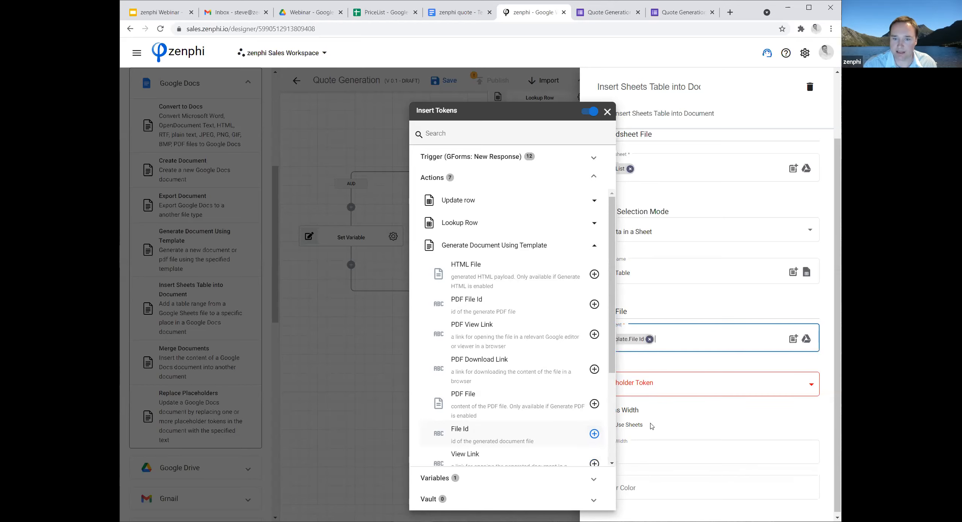
left_click(687, 361)
Check the product placeholder in the quote template document and set the Placeholder Token to {{ProductDetails}}.
left_click(655, 385)
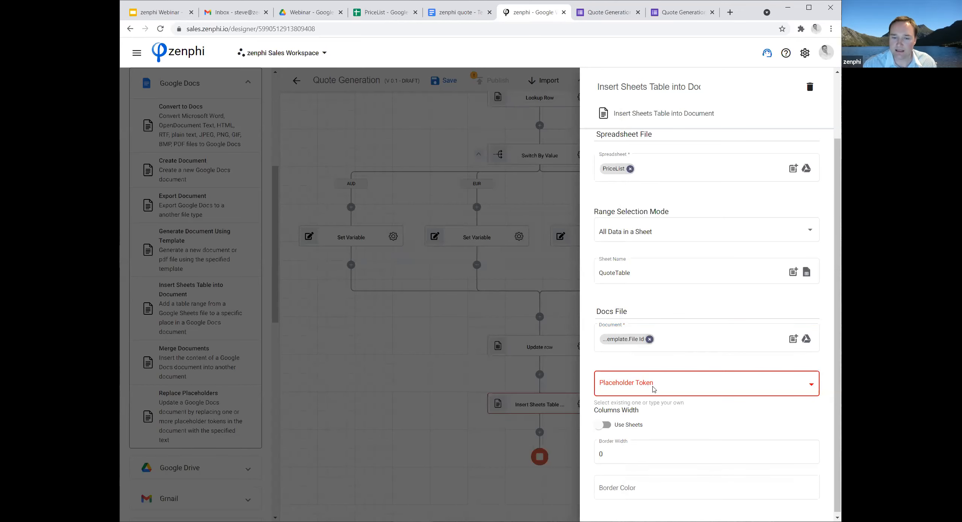
left_click(620, 387)
type("{{")
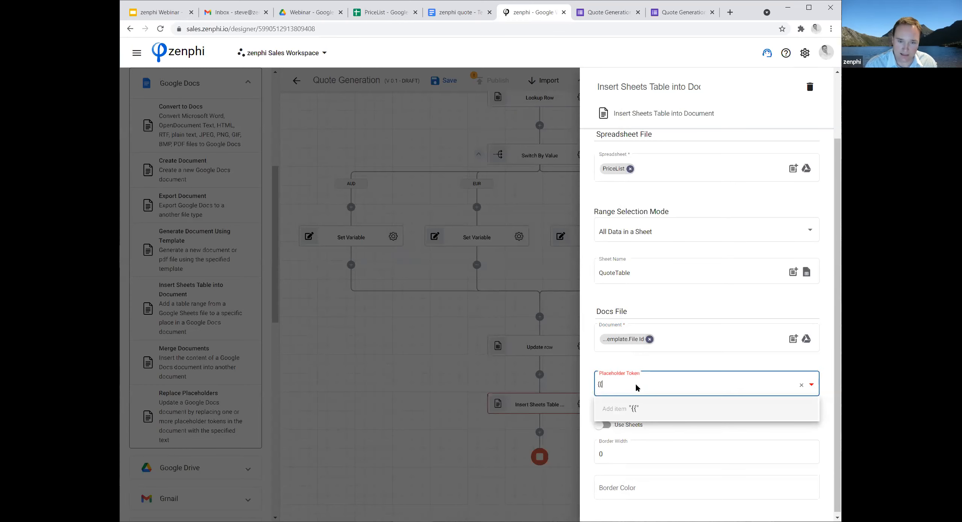
left_click(446, 12)
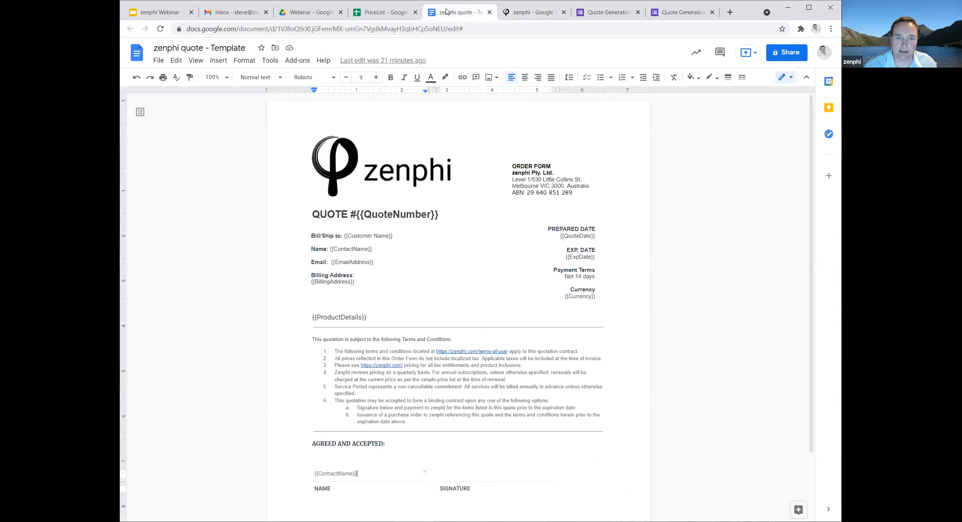
left_click(533, 13)
type("ProductDetails}}")
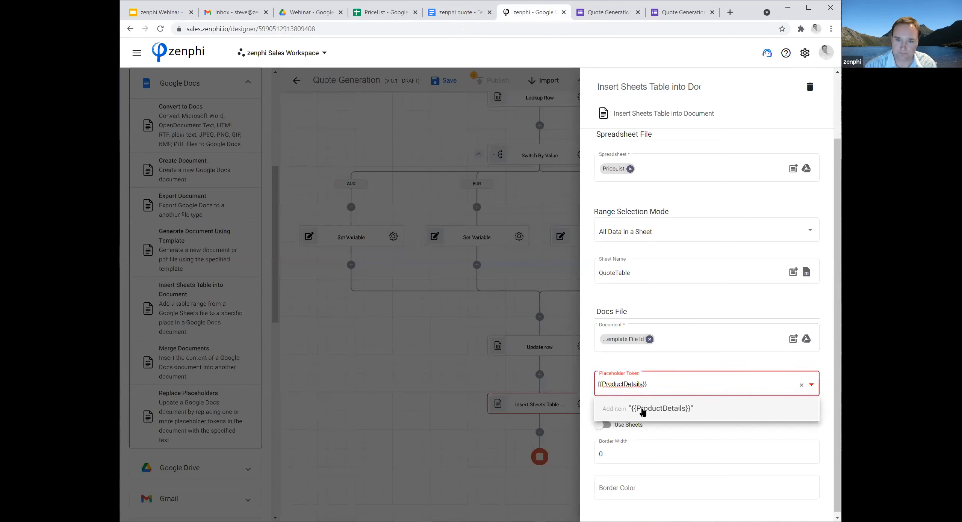
left_click(642, 412)
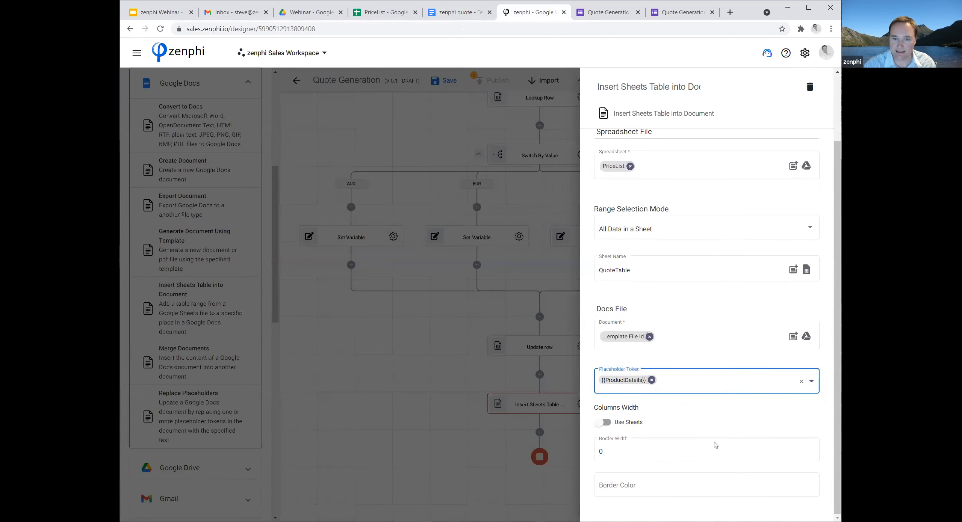
Switch Columns Width to Auto Adjust, close the action's settings and publish the Quote Generation flow.
left_click(602, 423)
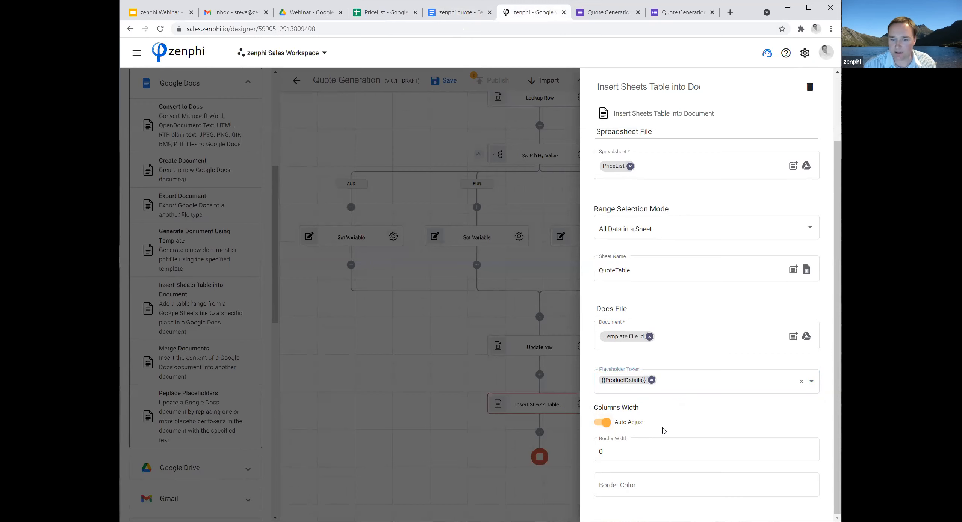
left_click(465, 453)
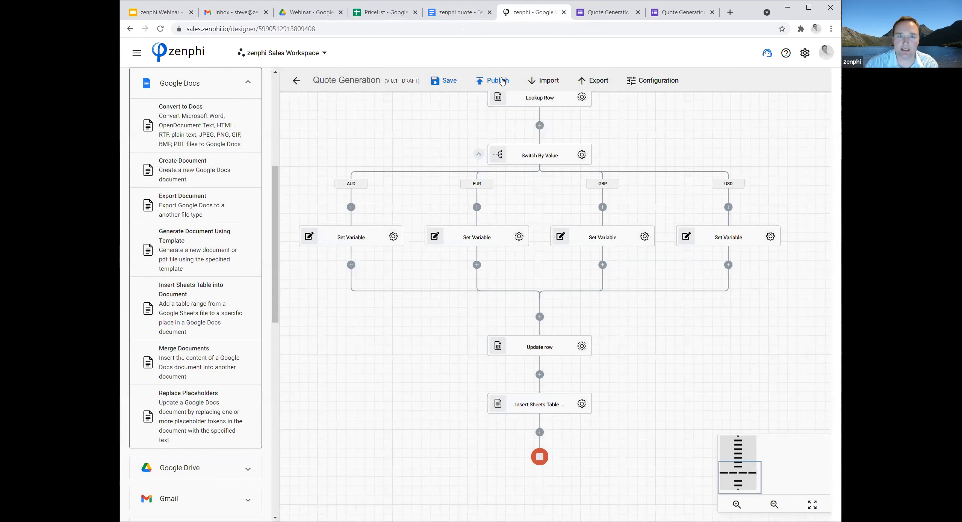
left_click(495, 81)
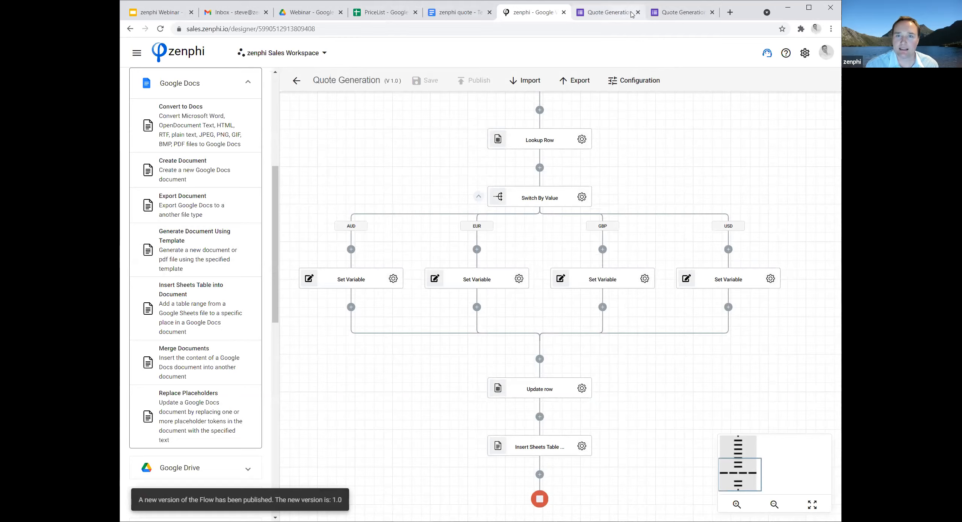
In the live Quote Generation form, enter "ACME Inc." as the Company Name and fill in the contact person's name.
left_click(683, 13)
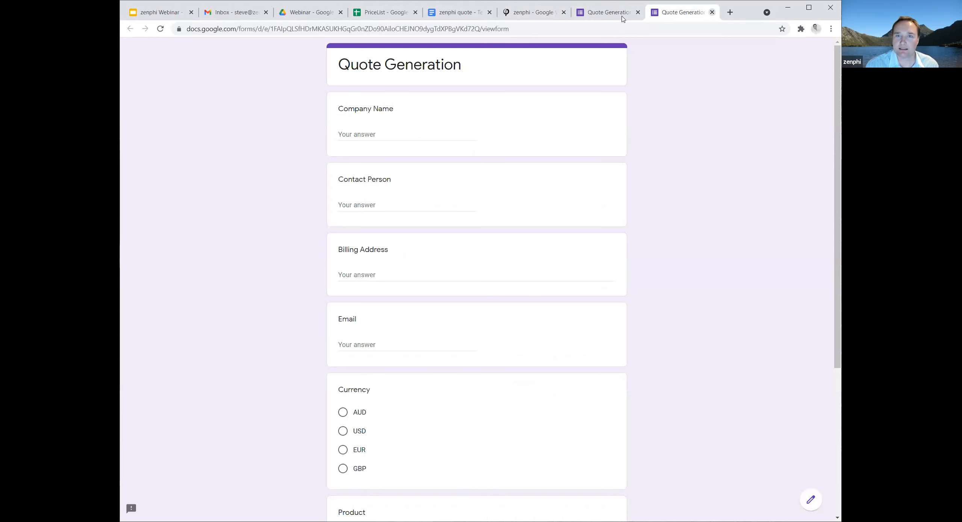
left_click(702, 52)
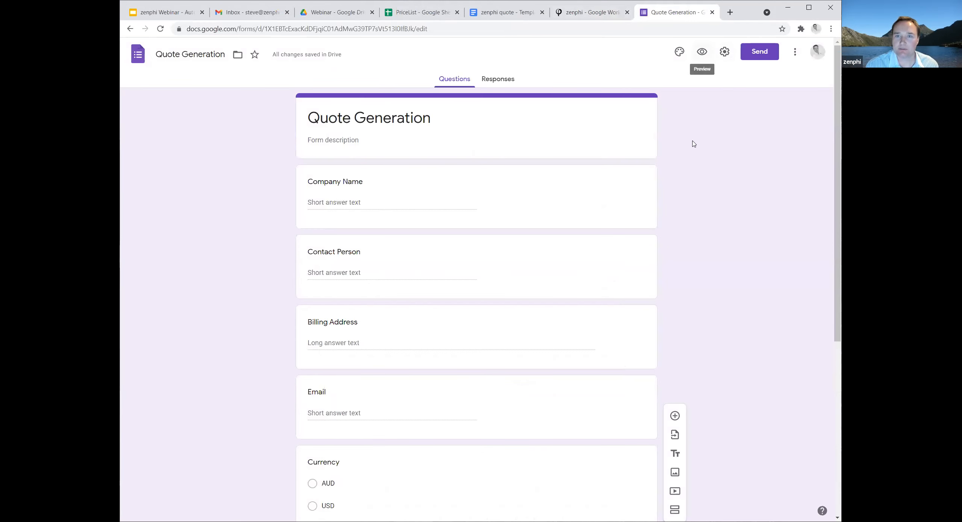
left_click(362, 133)
type("A")
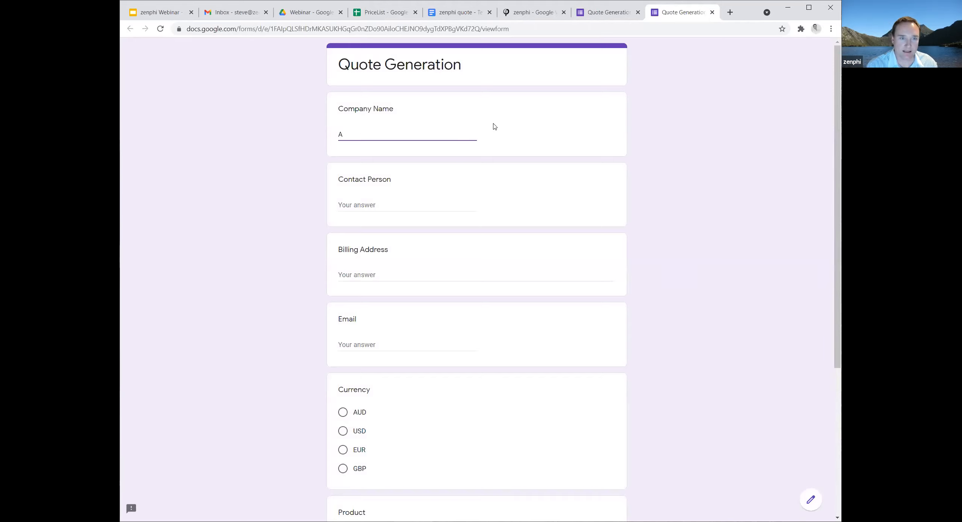
type("CME Inc.")
left_click(367, 204)
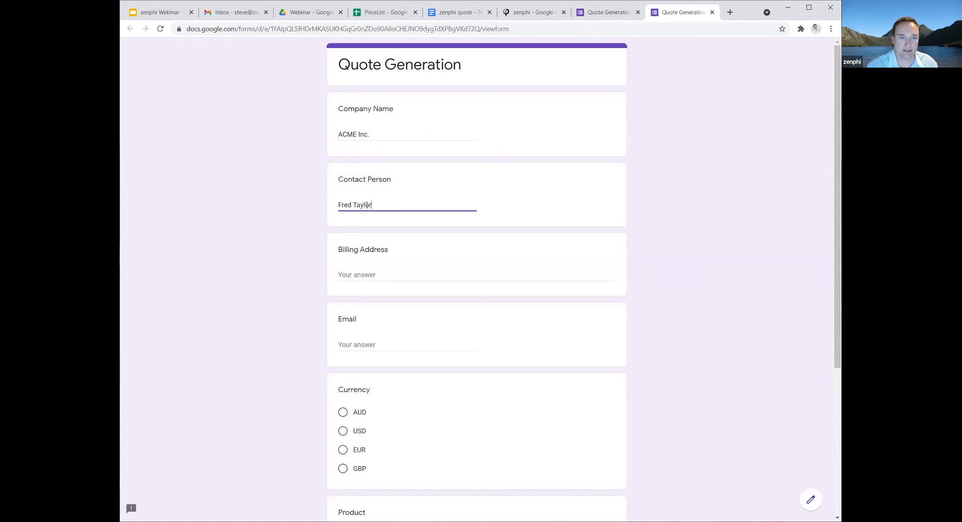
Fill in the customer's billing address over three lines: street, city with postcode, and country.
left_click(371, 271)
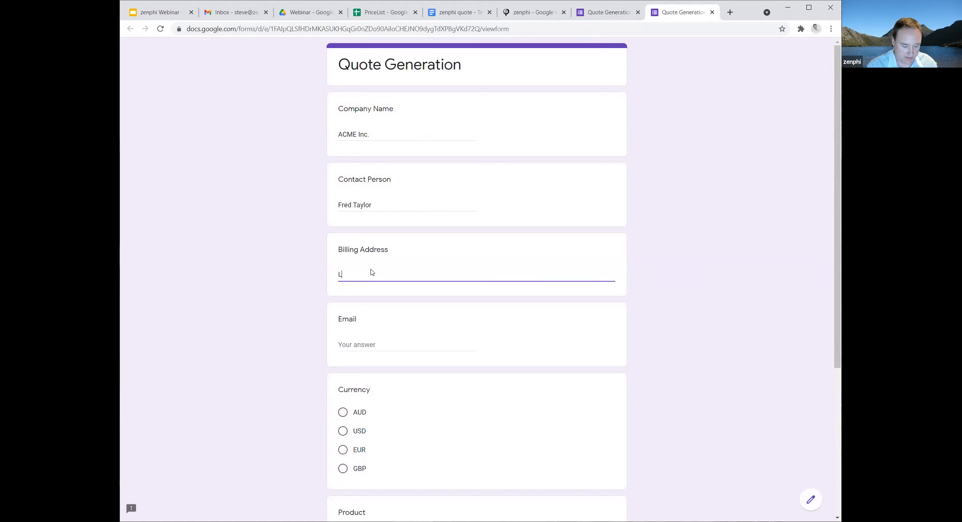
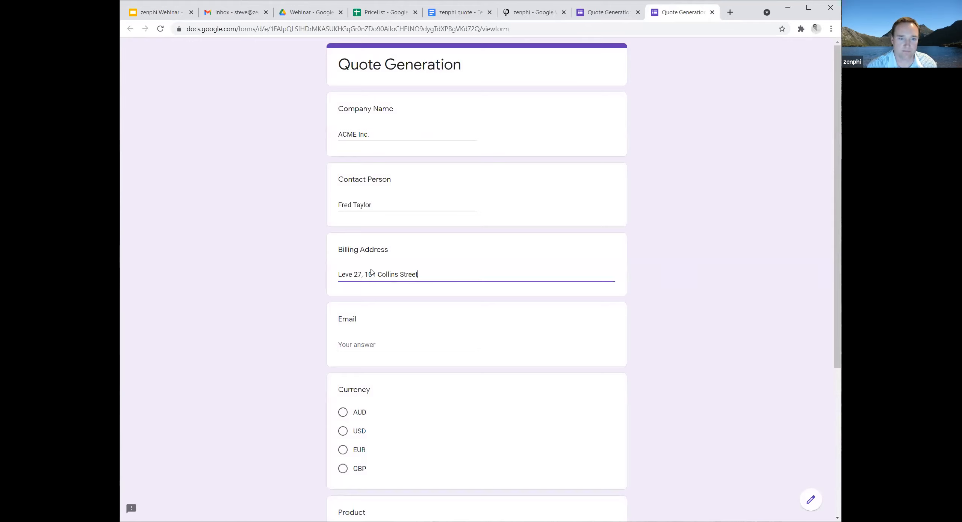
key("Return")
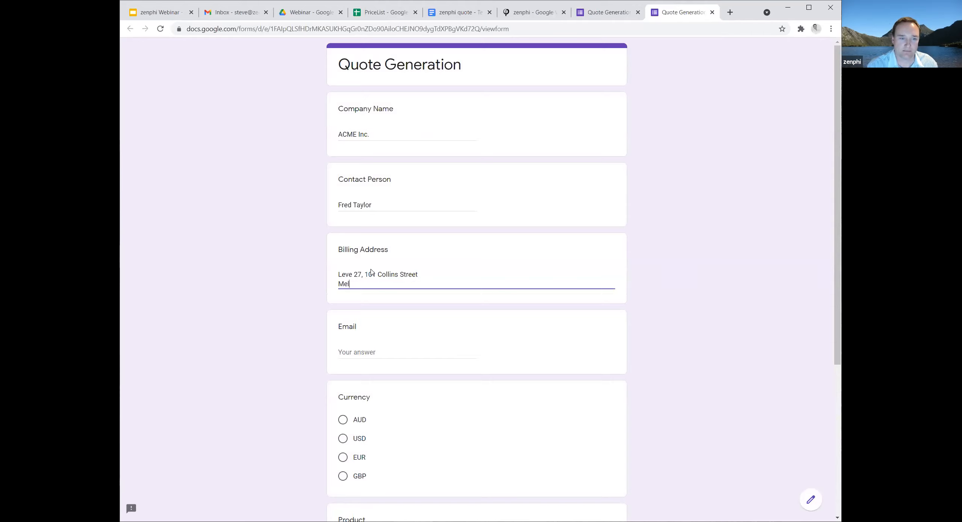
key("Return")
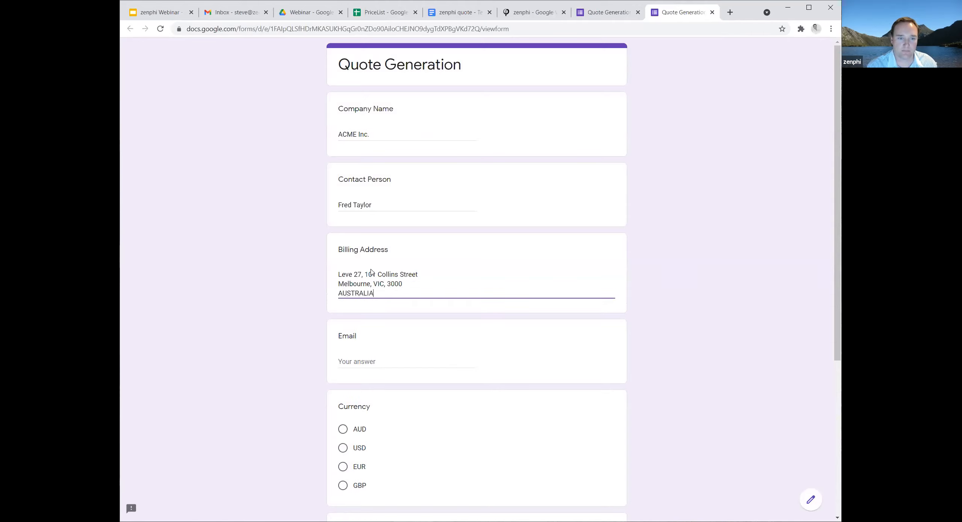
Fill in the contact's e-mail address in the form.
left_click(373, 365)
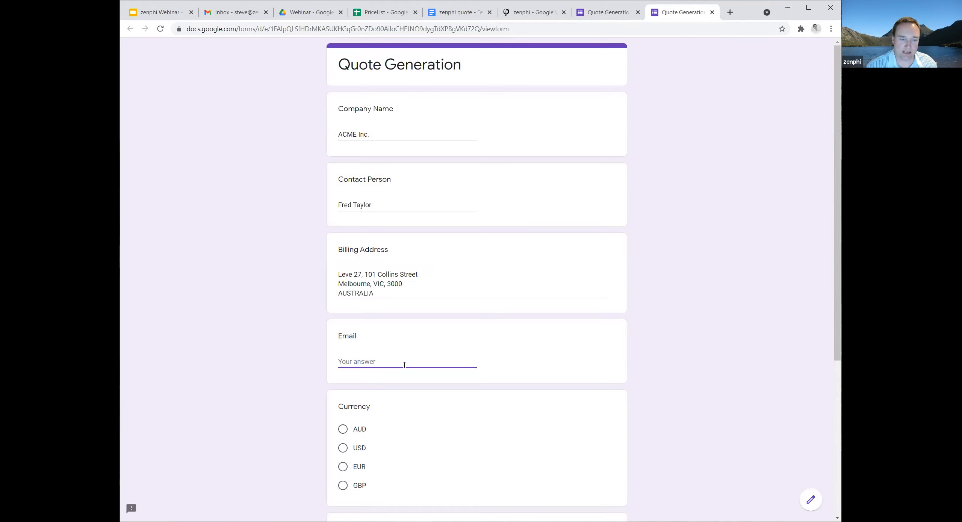
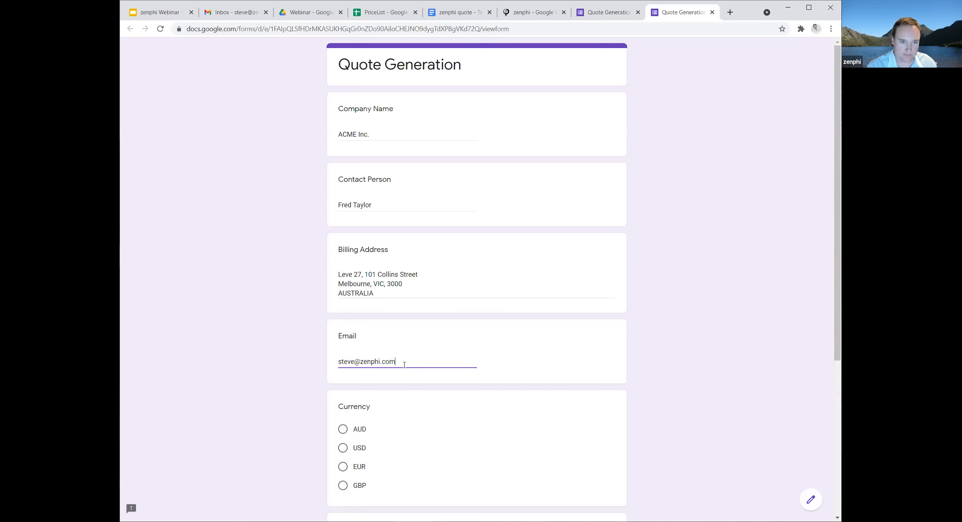
Choose USD as the Currency and Professional as the Product.
scroll(436, 412, "down", 1)
left_click(438, 403)
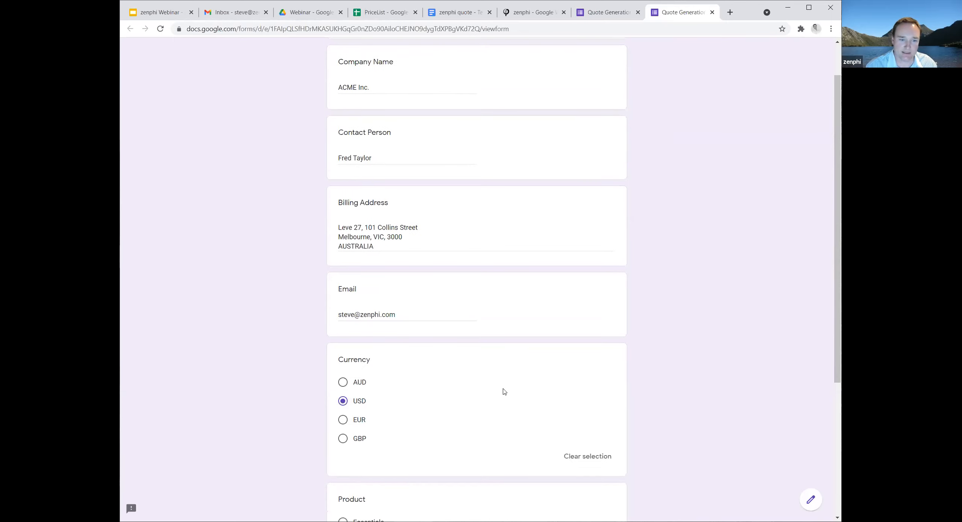
scroll(502, 391, "down", 2)
scroll(504, 392, "down", 2)
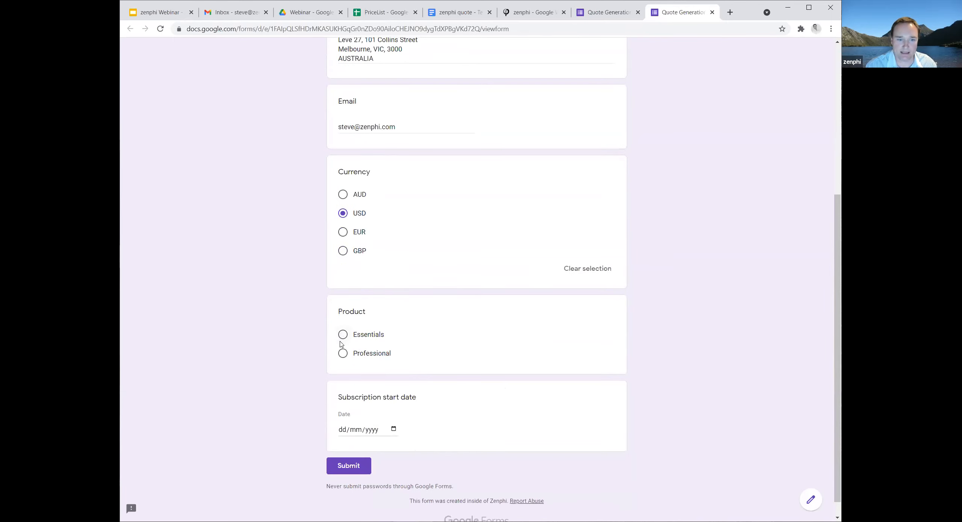
left_click(342, 355)
Set the Subscription start date to 01/09/2021 and submit the form.
scroll(404, 375, "down", 1)
left_click(387, 411)
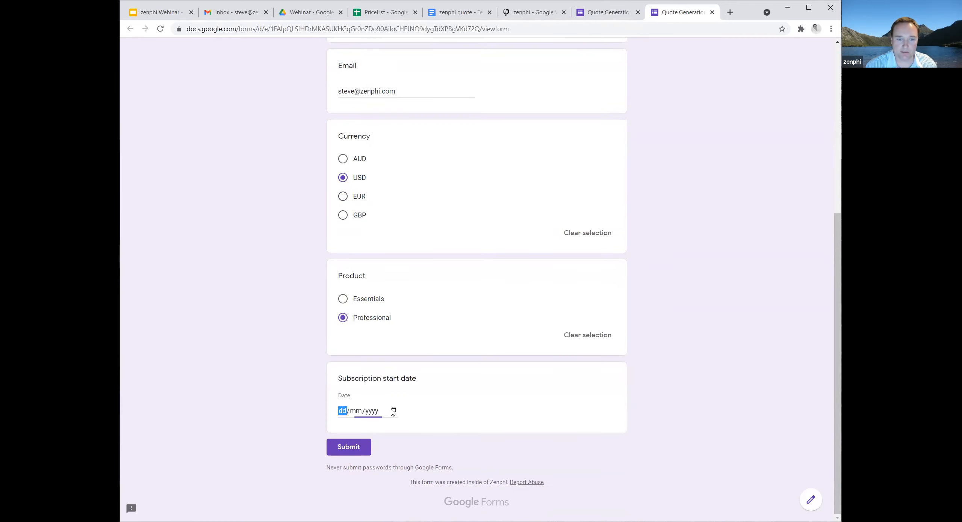
left_click(394, 410)
left_click(427, 284)
left_click(375, 312)
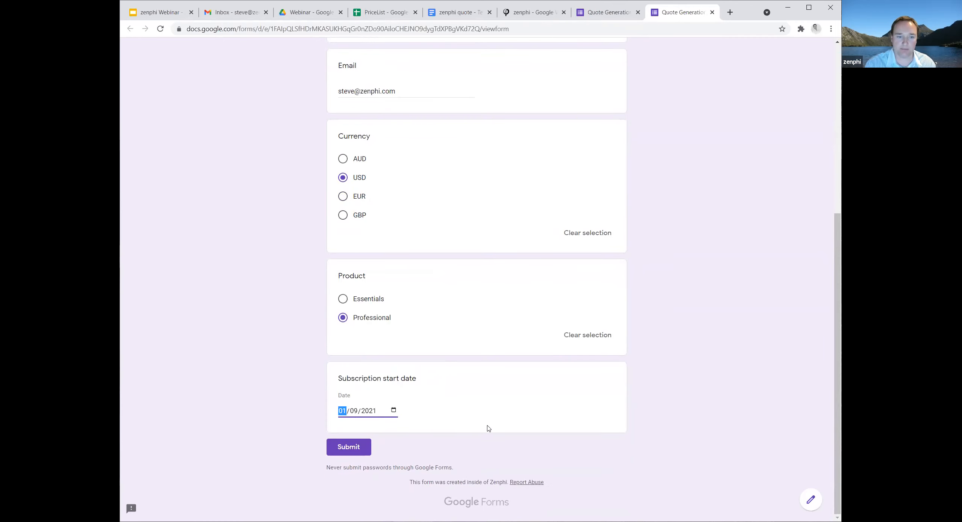
left_click(339, 447)
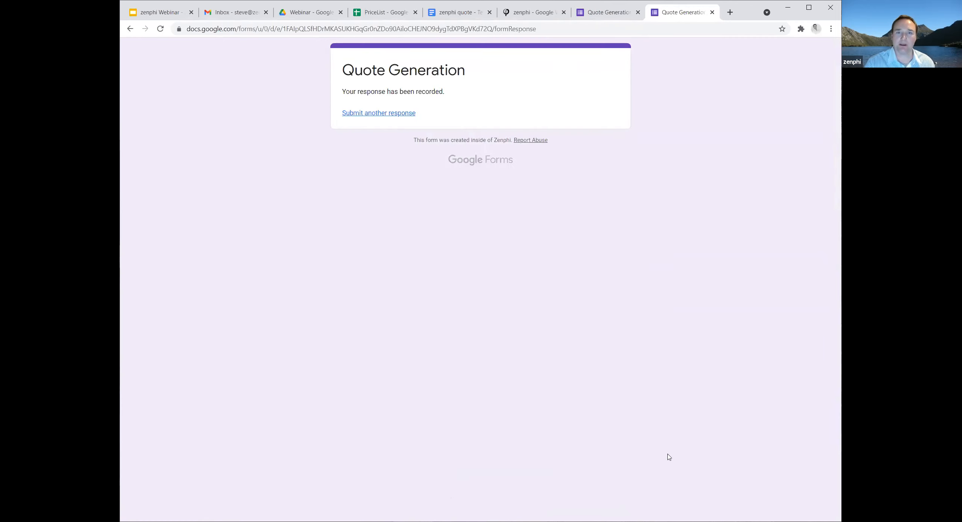
Return to zenphi and open the run details of the latest Quote Generation run from Recent Runs.
left_click(530, 14)
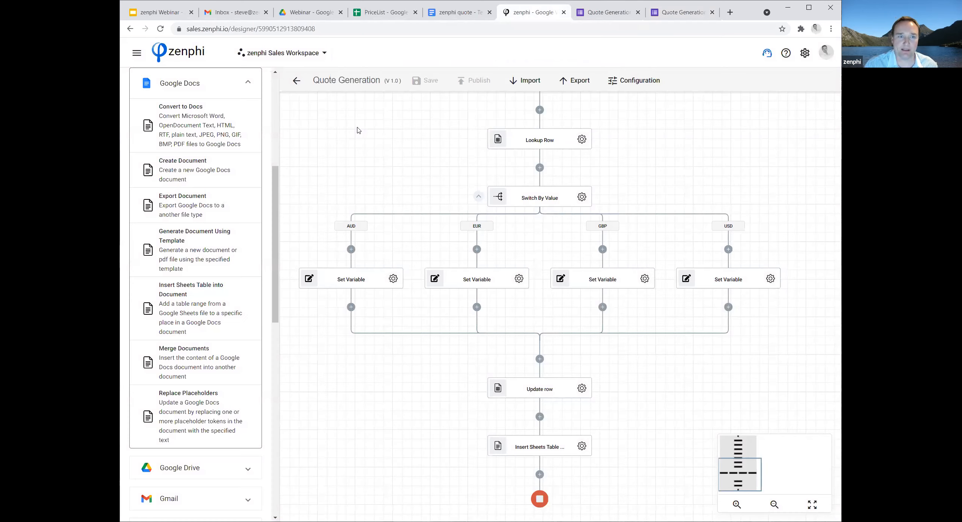
left_click(136, 52)
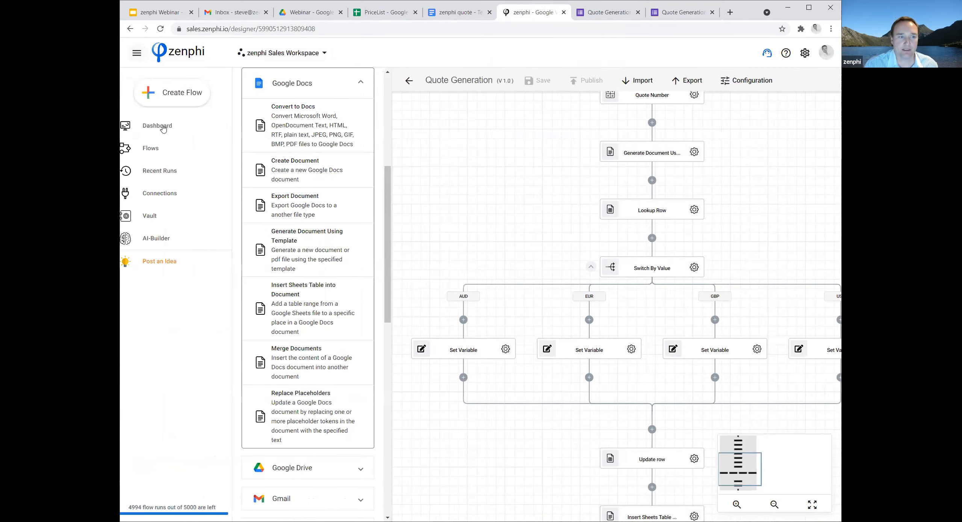
left_click(175, 175)
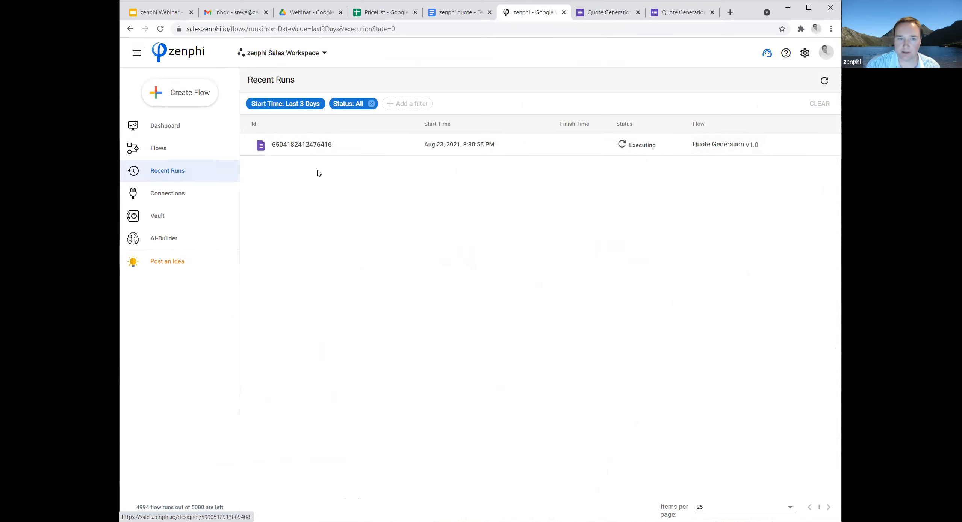
left_click(294, 146)
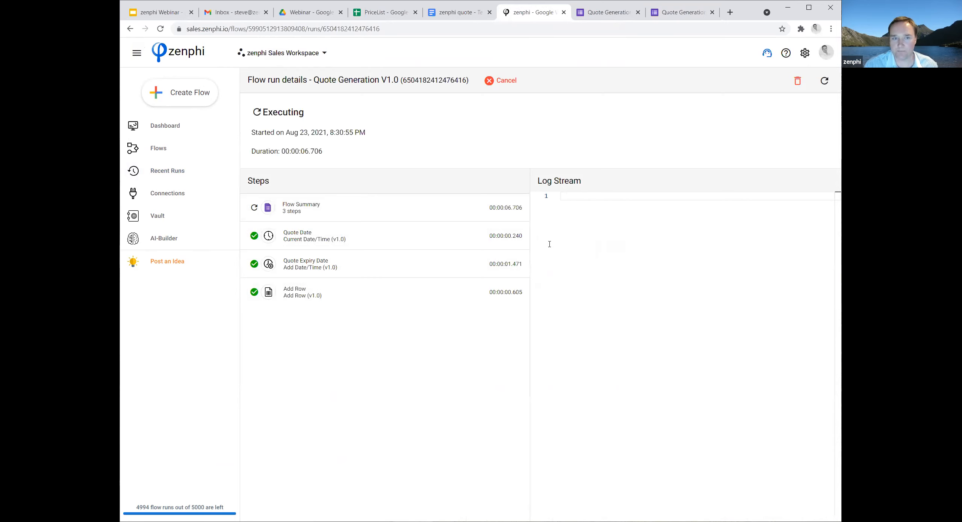
Refresh the Quote Generation run details to follow the run through its final step.
left_click(824, 80)
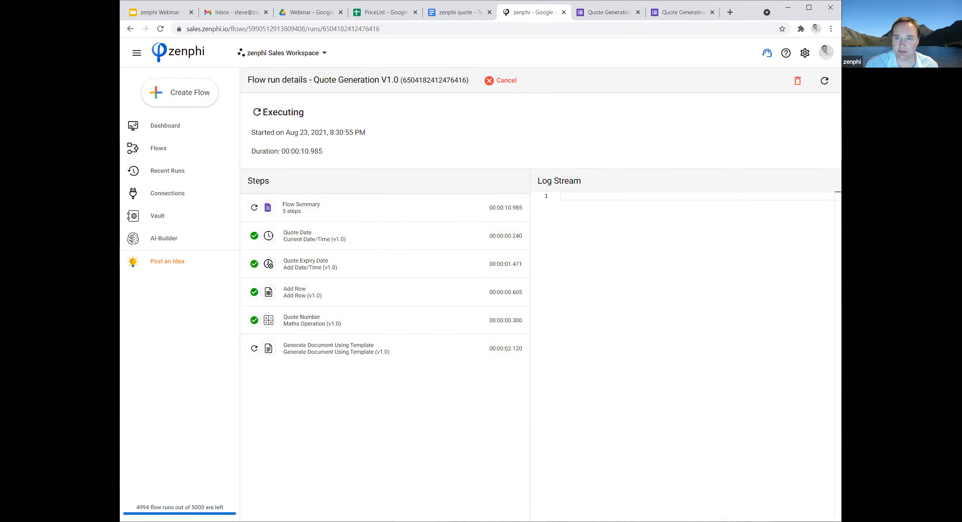
left_click(825, 80)
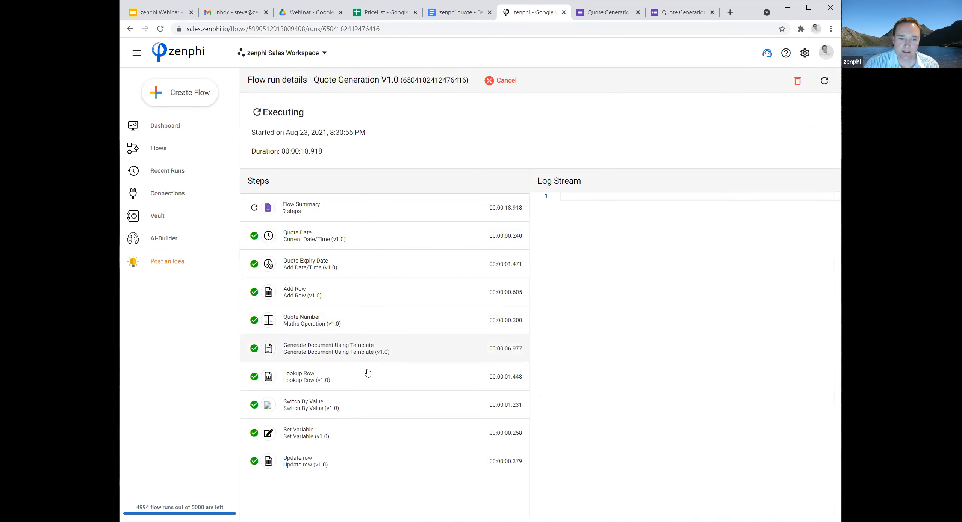
left_click(825, 80)
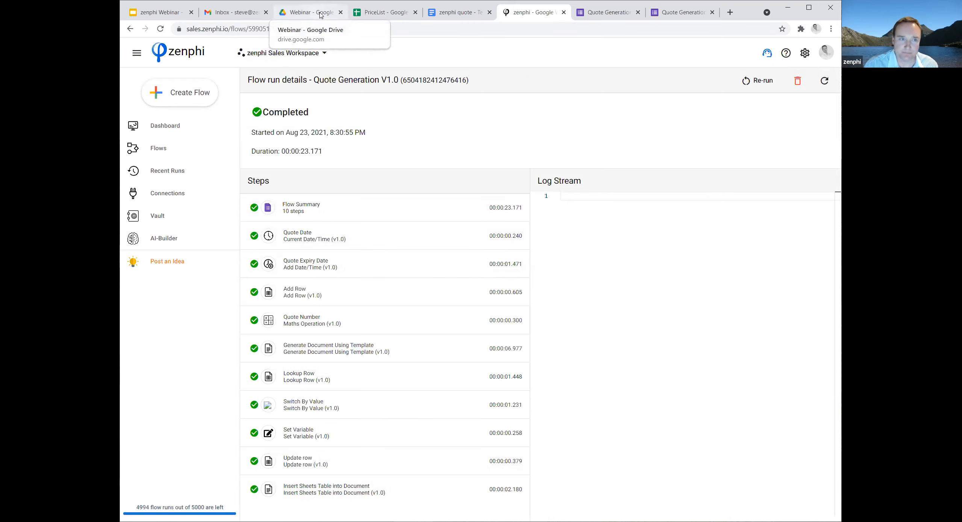
Switch to Google Drive, open the "zenphi Quote - ACME Inc." document from the Generated Quotes folder, and review its contents.
left_click(319, 14)
double_click(312, 128)
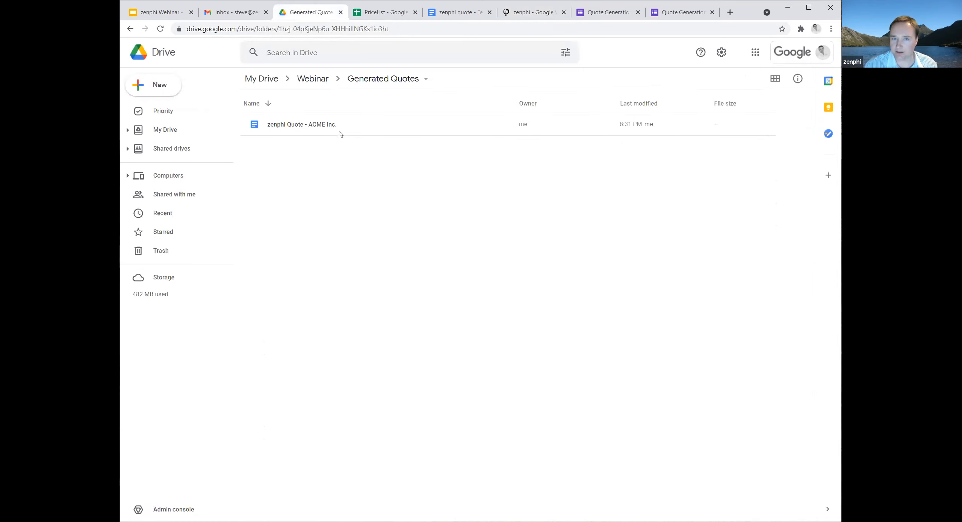
double_click(298, 128)
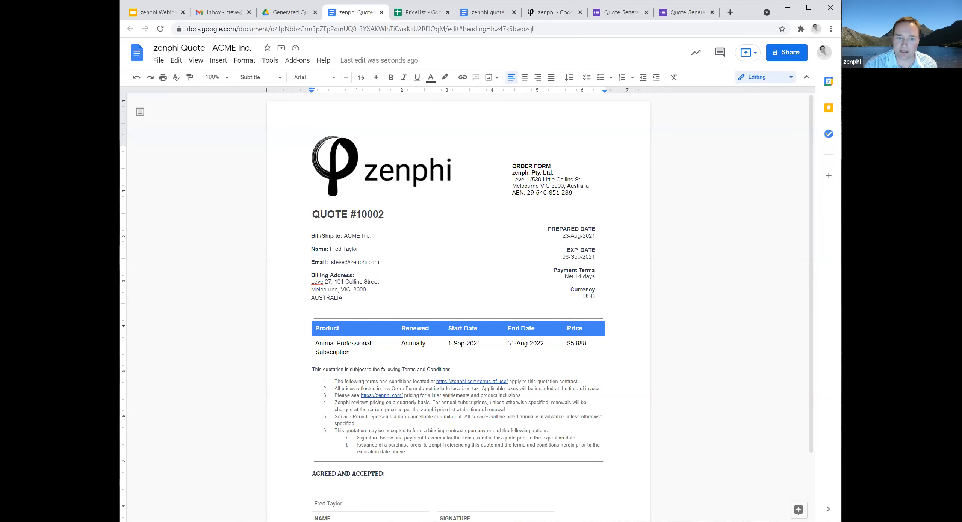
scroll(587, 345, "down", 2)
scroll(593, 369, "up", 2)
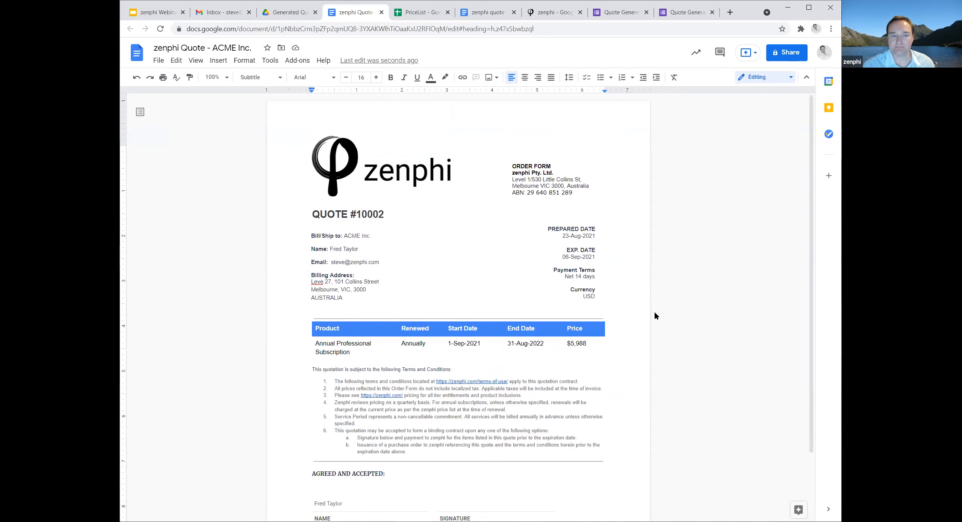
Return to zenphi, open the Quote Generation flow, and add an Assign Task action after the Insert Sheets Table into Document action.
left_click(549, 14)
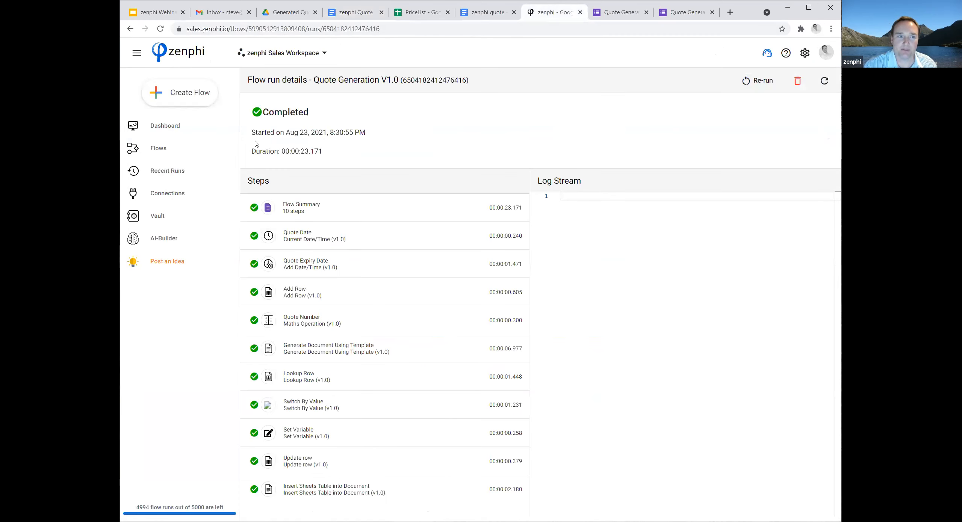
left_click(151, 150)
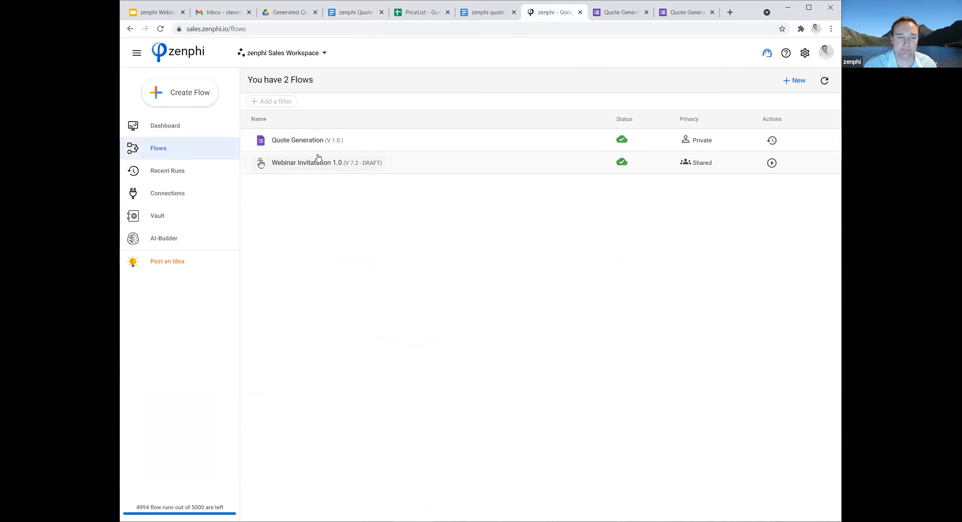
left_click(299, 140)
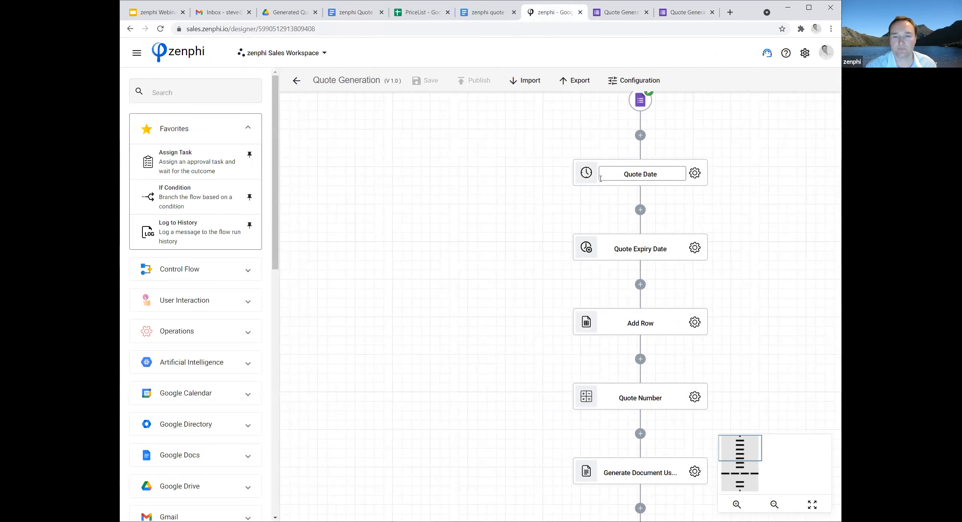
scroll(590, 361, "down", 8)
scroll(534, 369, "down", 8)
left_click_drag(641, 328, 575, 255)
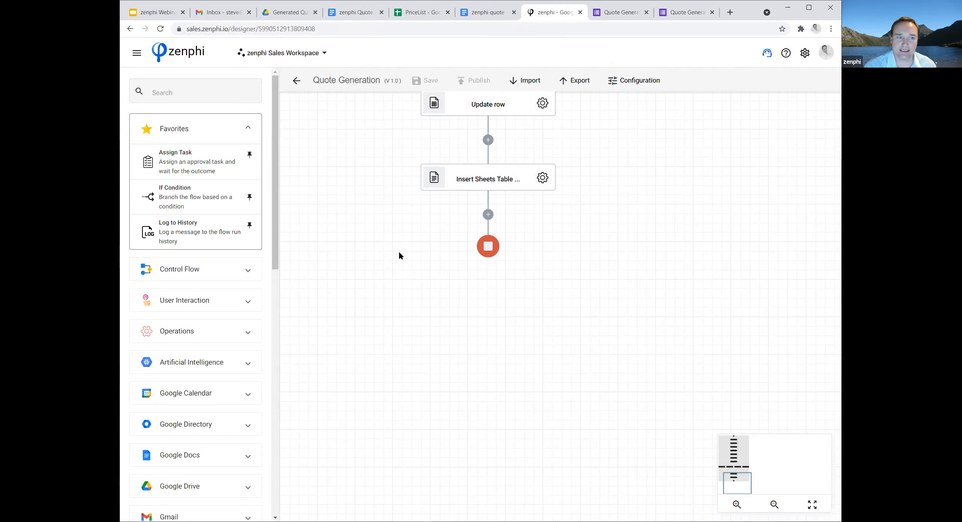
left_click_drag(155, 166, 488, 214)
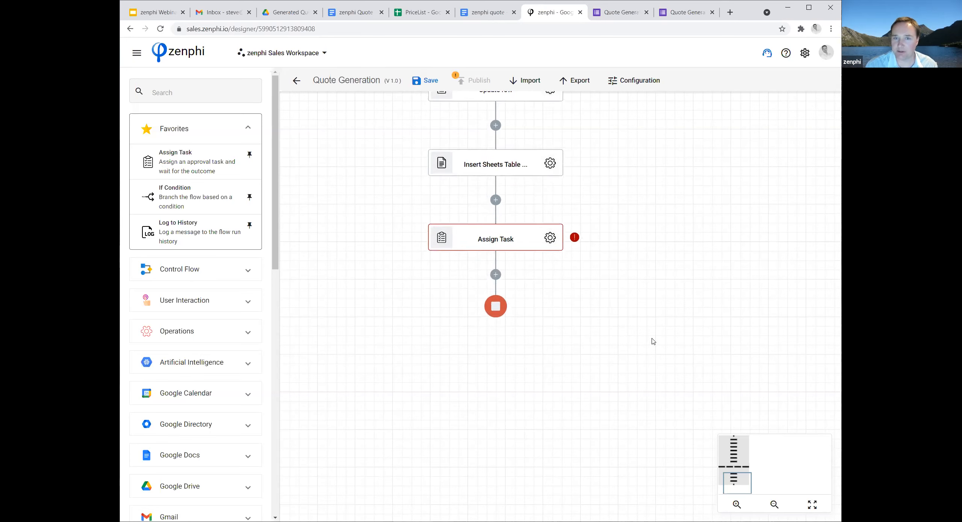
left_click_drag(652, 339, 650, 330)
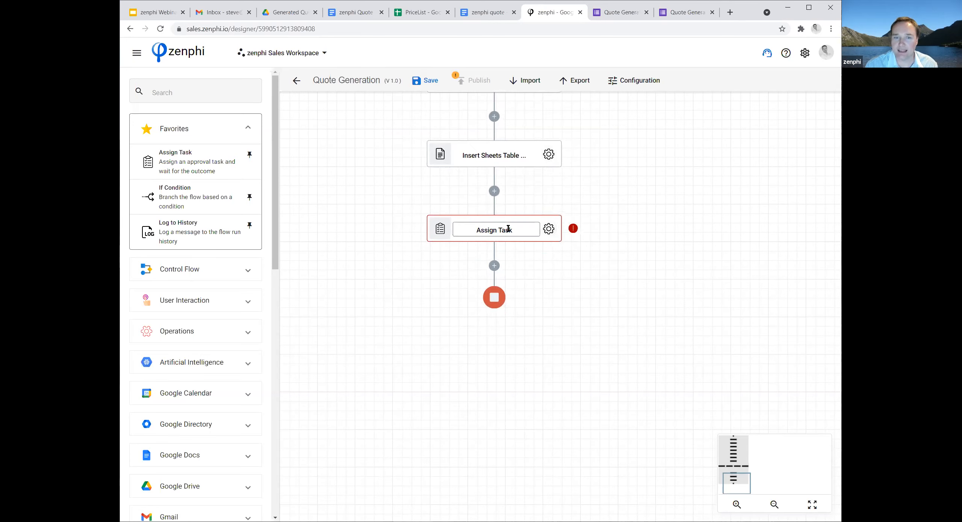
Rename the Assign Task action as "Sales review" and set its Task Name to "Quote review".
left_click(492, 231)
type("Sales")
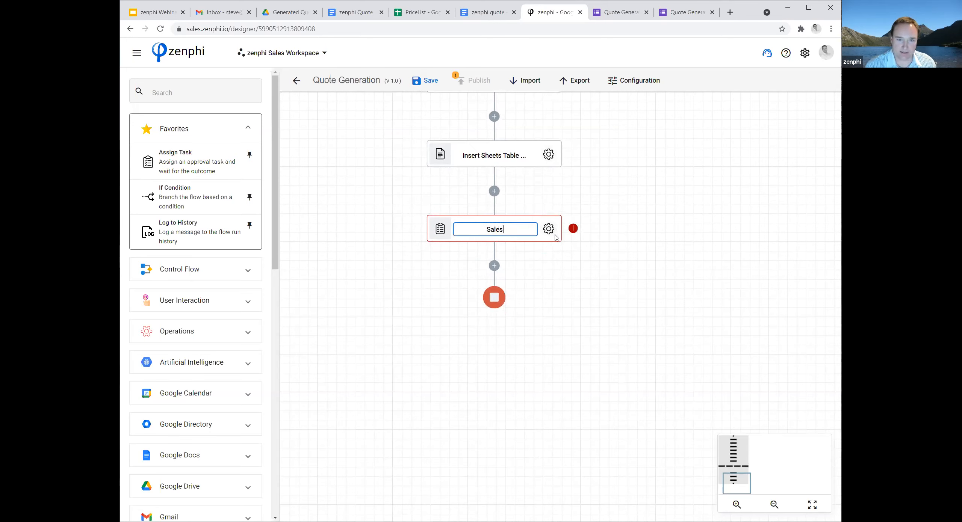
type(" review")
left_click(571, 316)
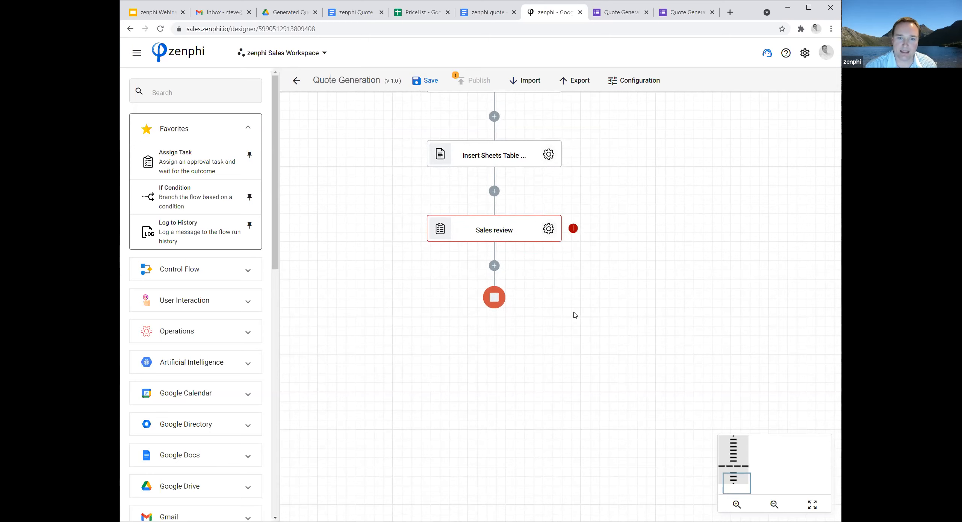
left_click(554, 230)
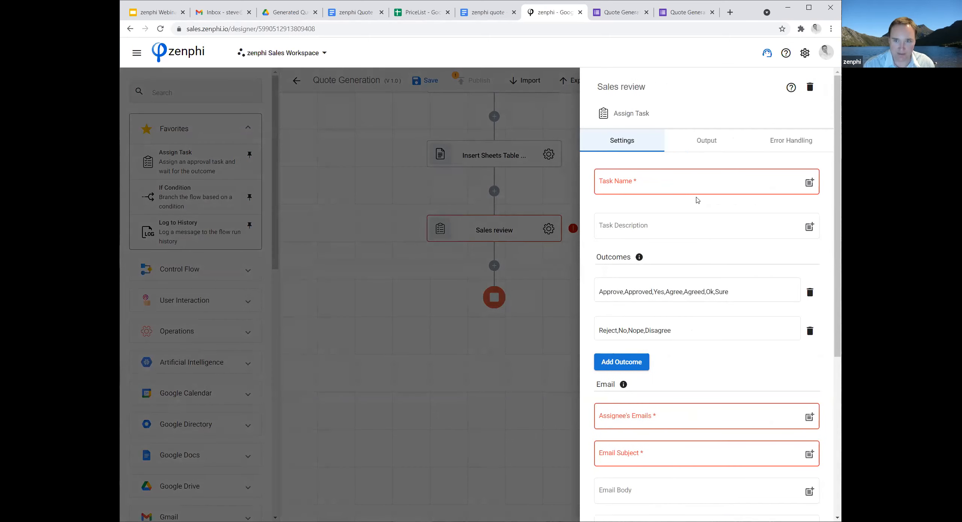
left_click(689, 185)
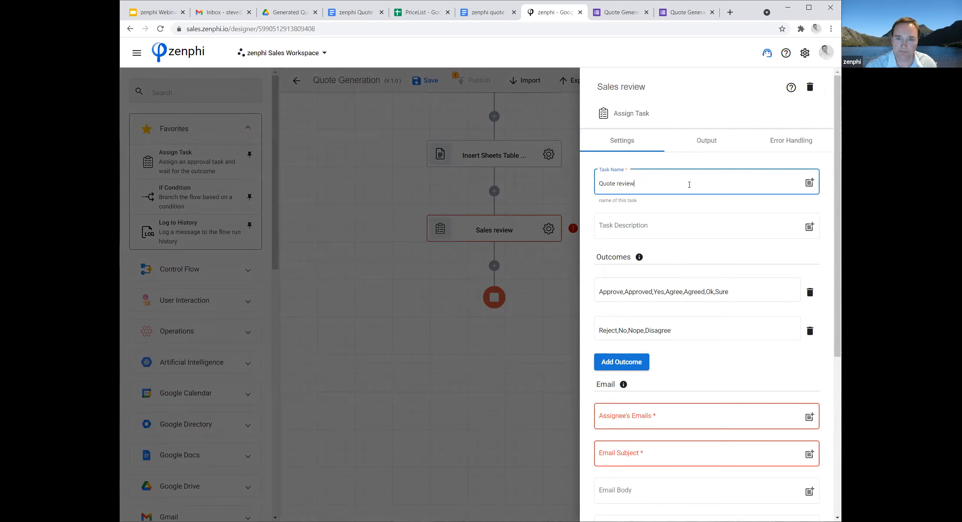
Replace the two default task outcomes with "Send to the customer" and "Cancel quote".
left_click(743, 290)
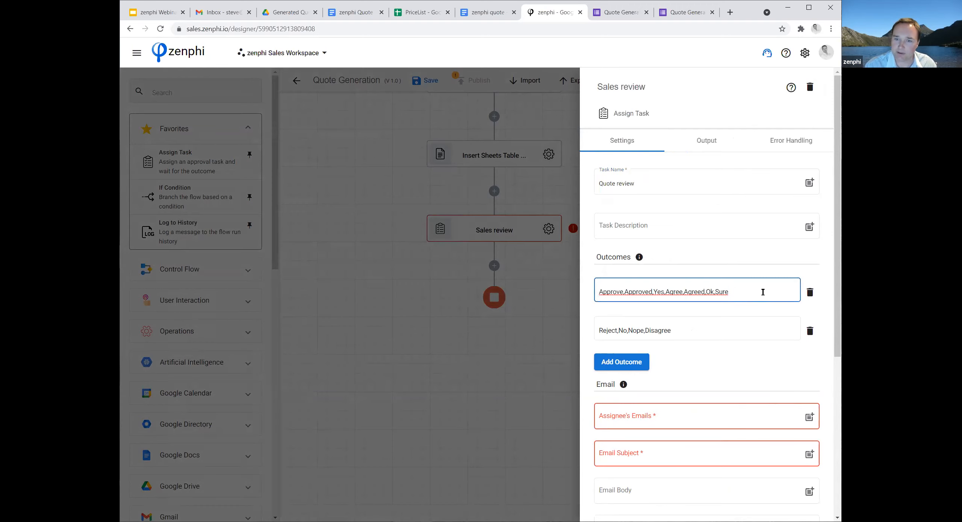
left_click_drag(763, 292, 570, 299)
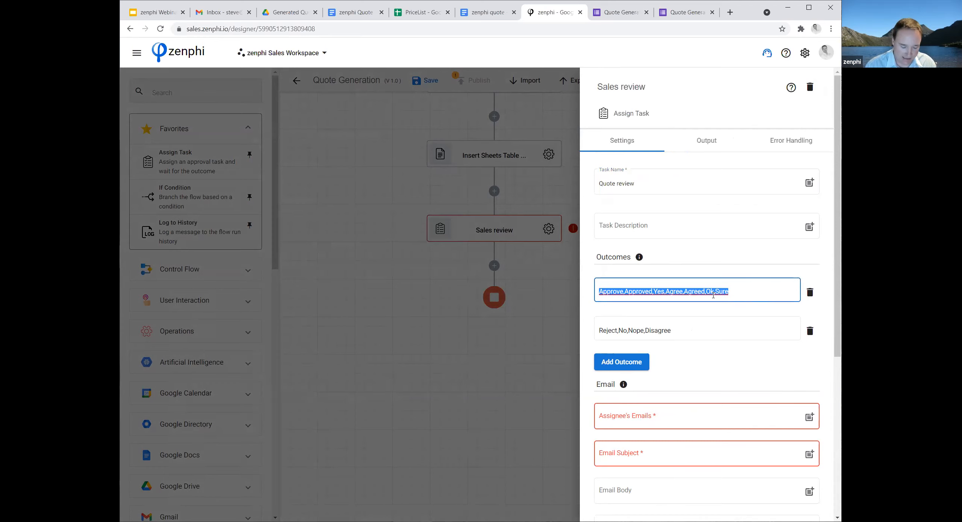
type("Send to")
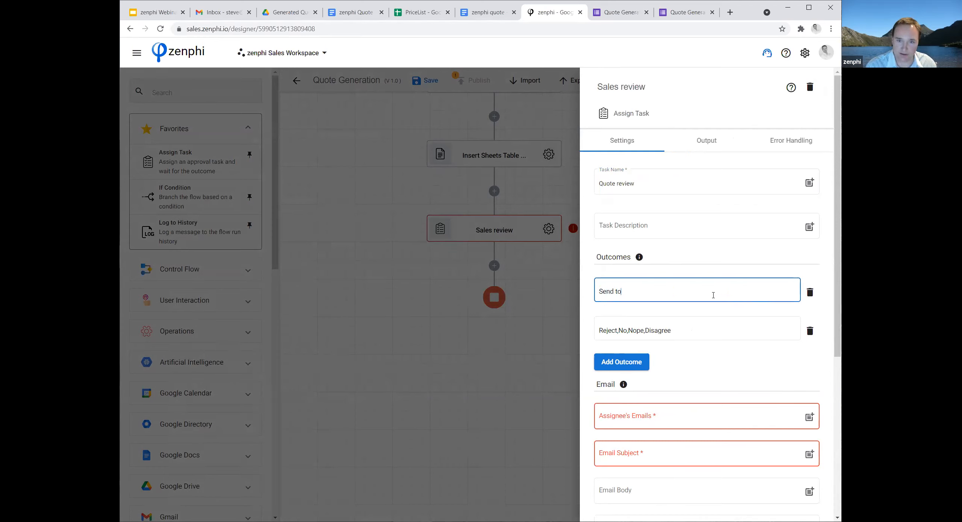
type(" the customer")
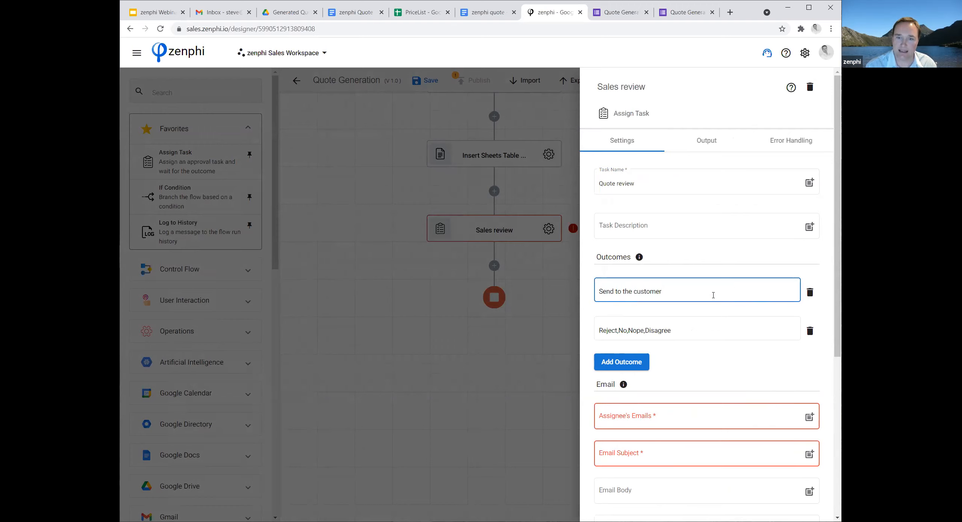
left_click_drag(679, 331, 528, 318)
type("Ca")
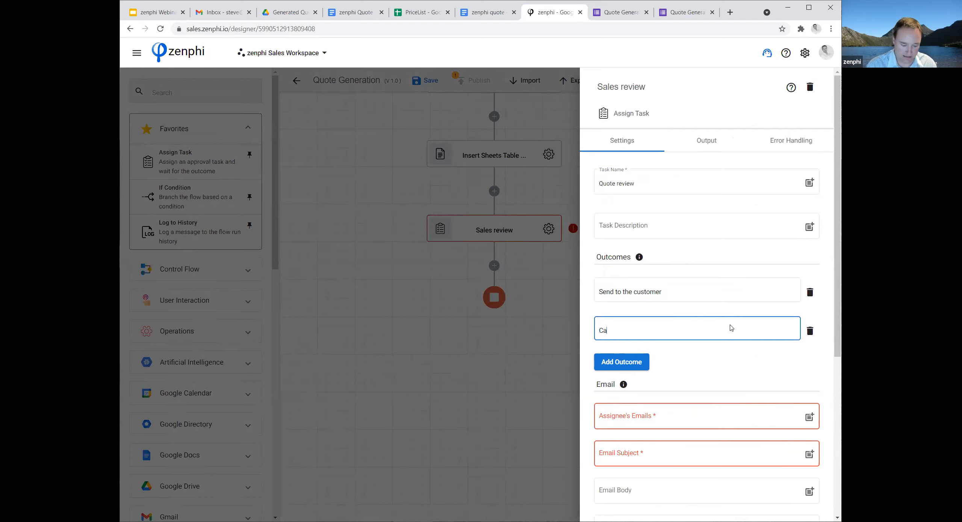
type("ncel quote")
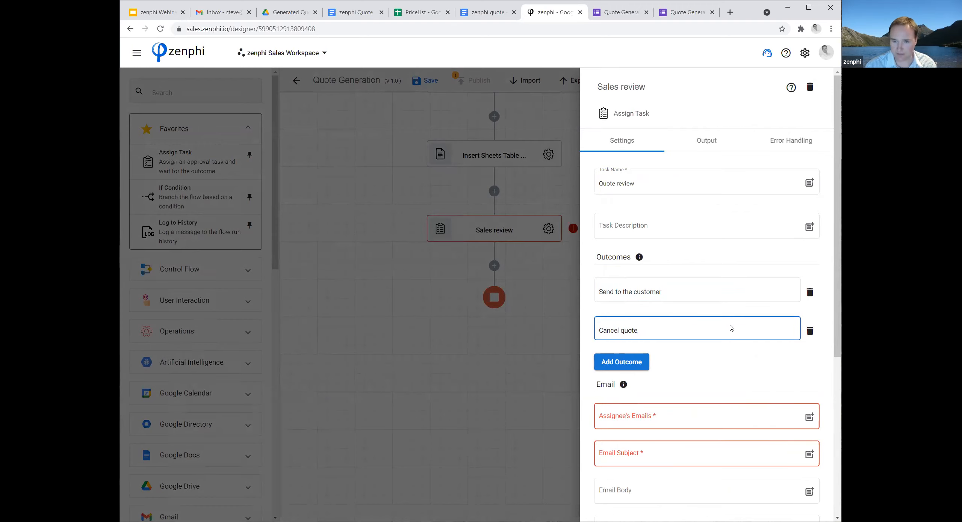
left_click(715, 369)
Set the task's Assignee's Emails to the Initiator Email token from the form trigger.
scroll(712, 367, "down", 4)
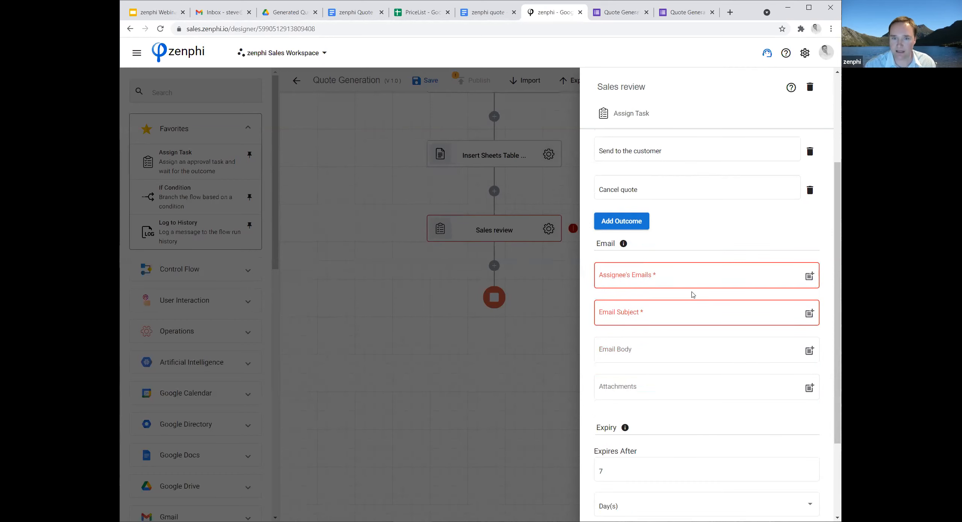
left_click(672, 278)
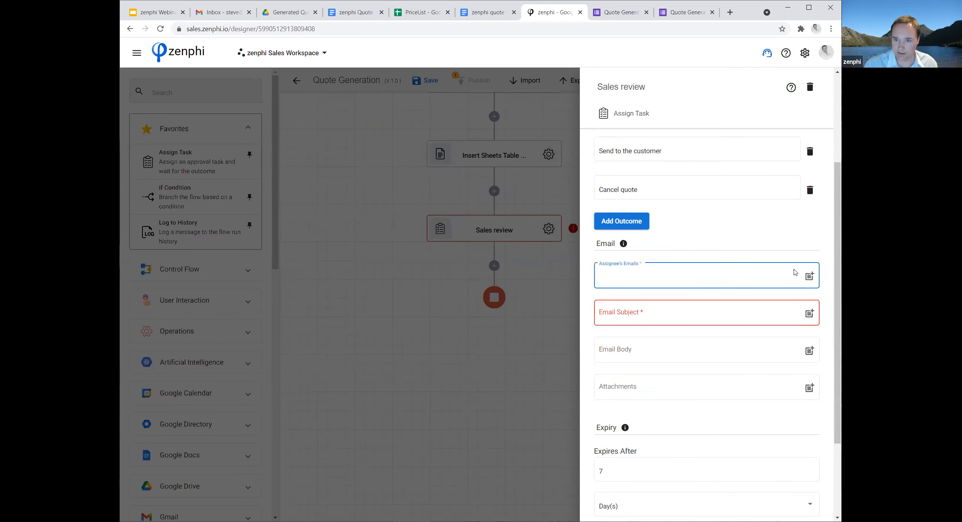
left_click(810, 277)
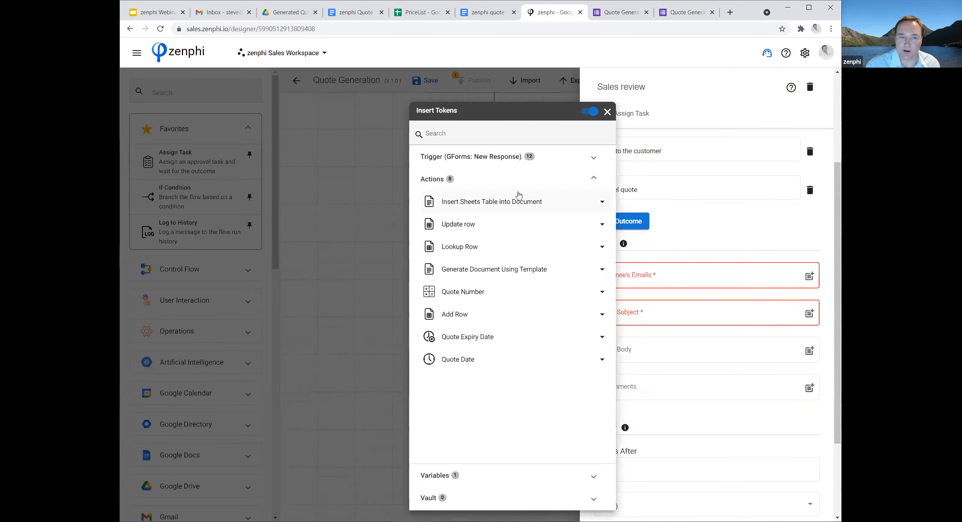
left_click(567, 156)
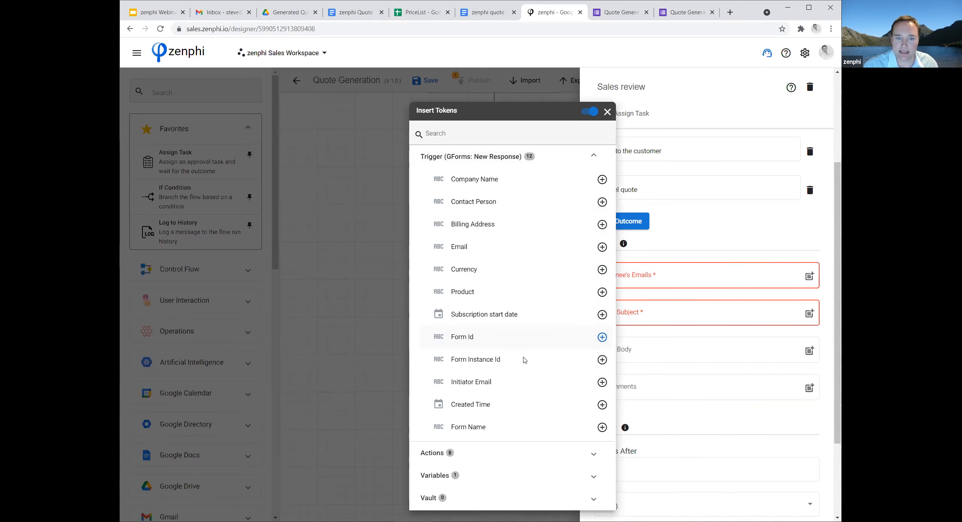
left_click(602, 382)
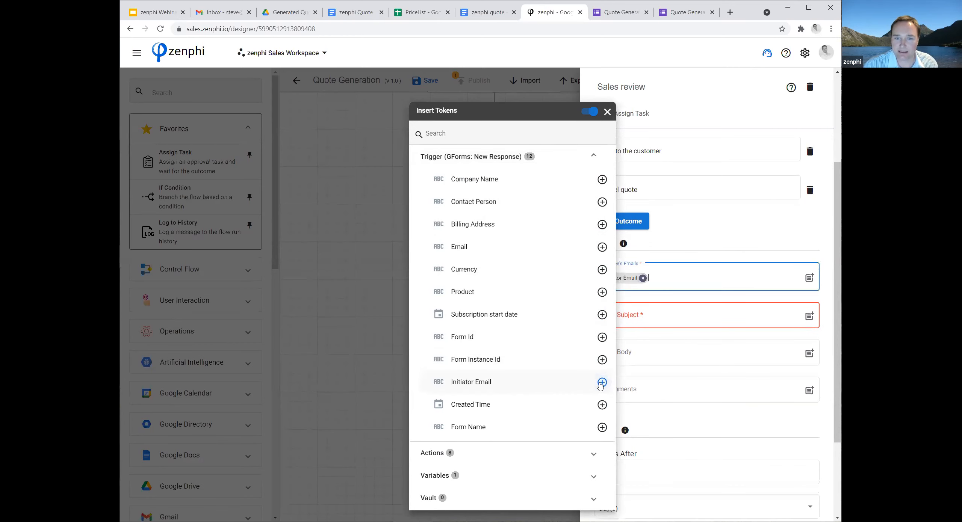
left_click(667, 322)
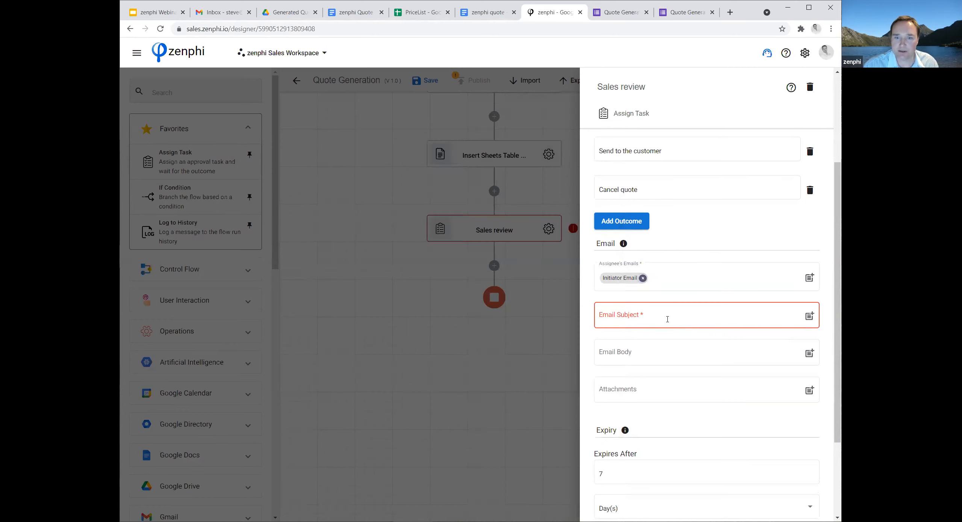
Switch to the Quote Generation form in Google Forms, enable Collect emails in its settings, and save them.
left_click(616, 14)
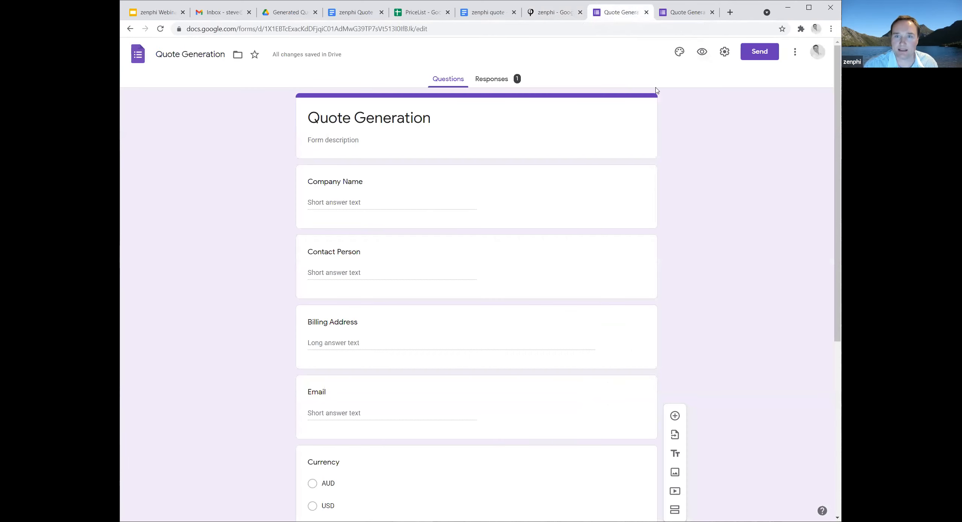
left_click(724, 52)
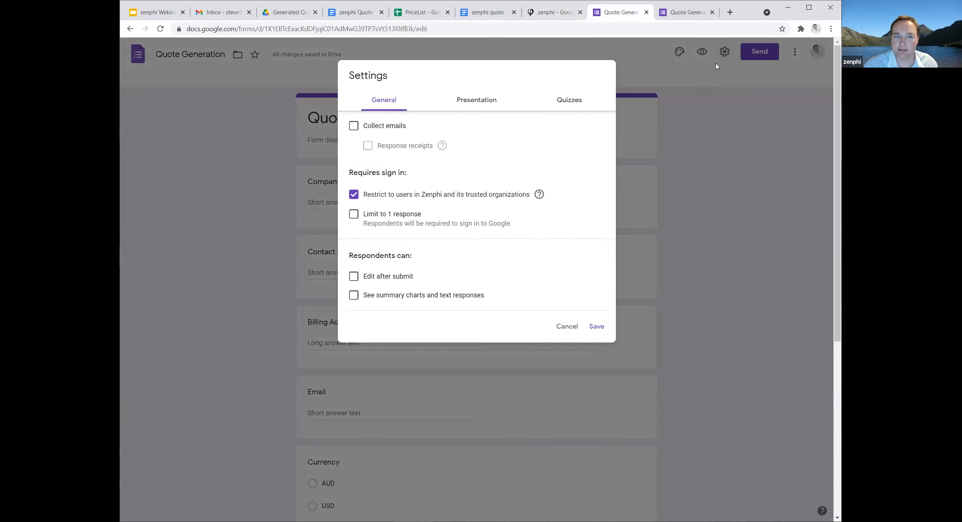
left_click(353, 128)
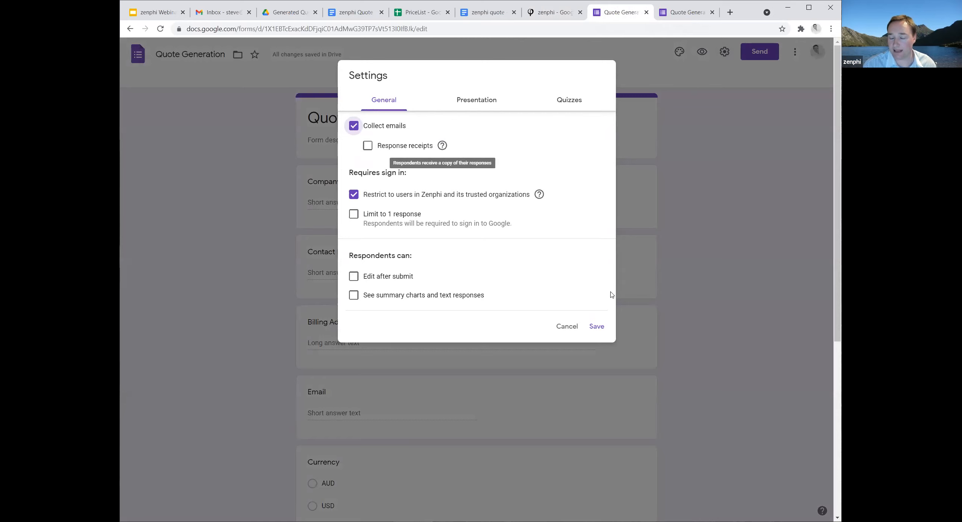
left_click(596, 326)
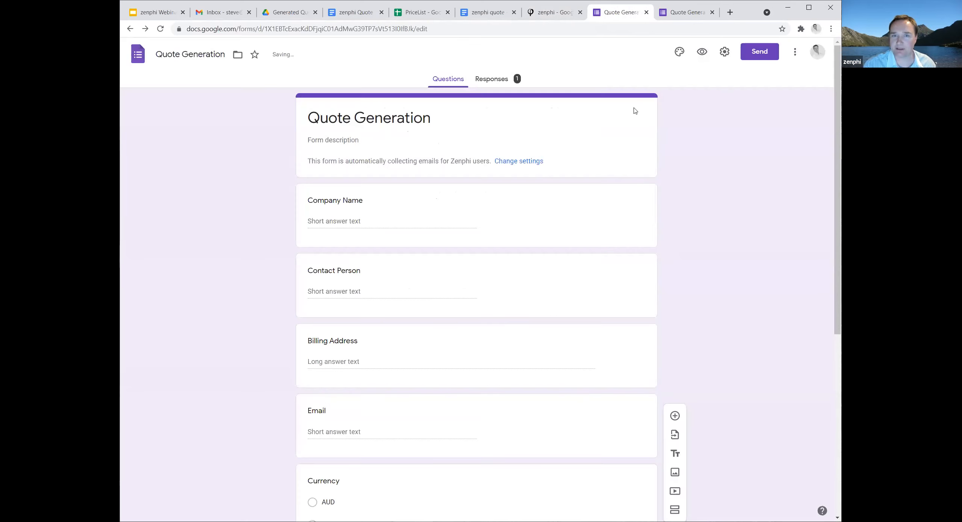
Return to the zenphi flow and set the review task's Email Subject to "Please review the quote for" followed by the Company Name token.
left_click(555, 13)
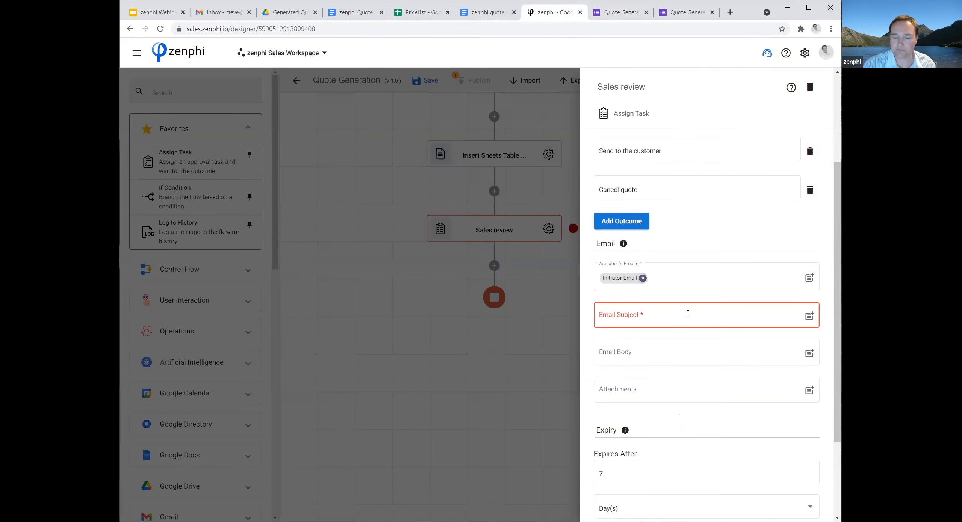
left_click(666, 314)
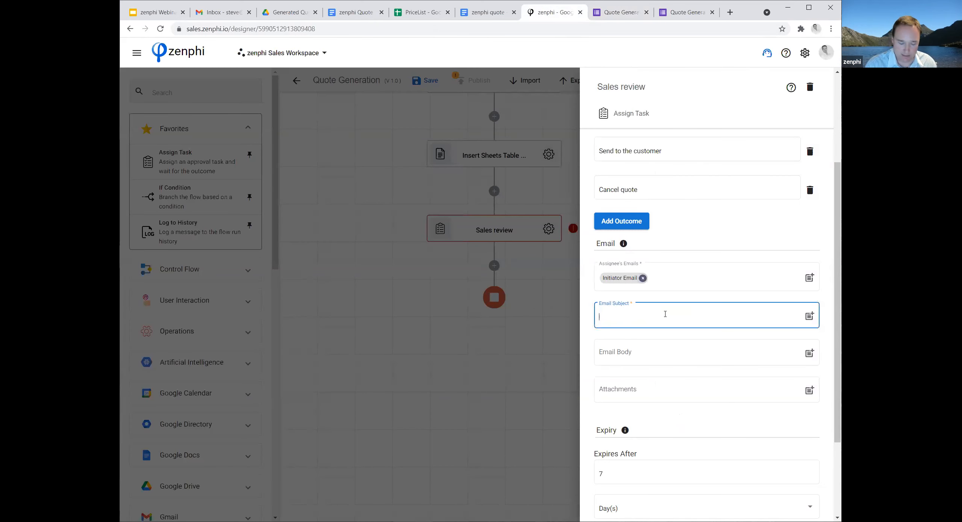
type("Please review the quote for")
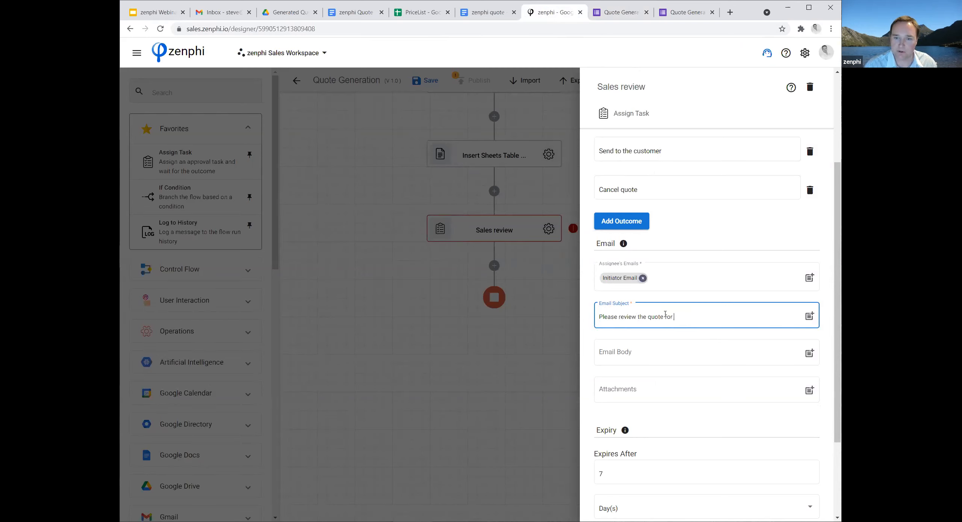
left_click(810, 316)
left_click(511, 180)
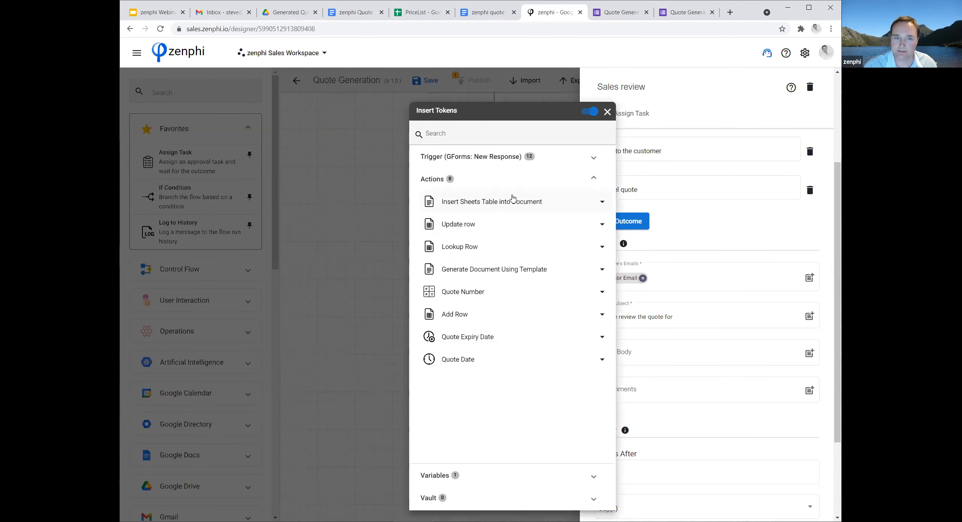
left_click(553, 157)
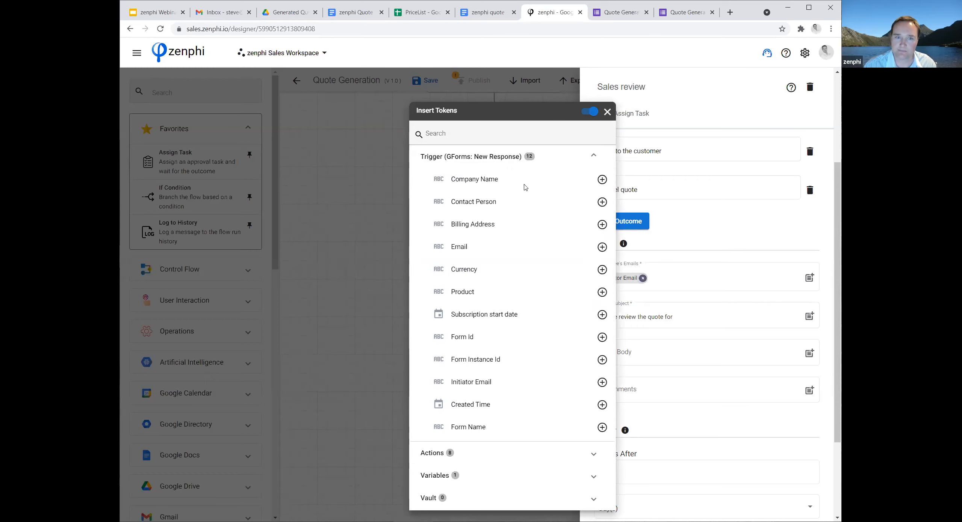
left_click(602, 179)
left_click(694, 360)
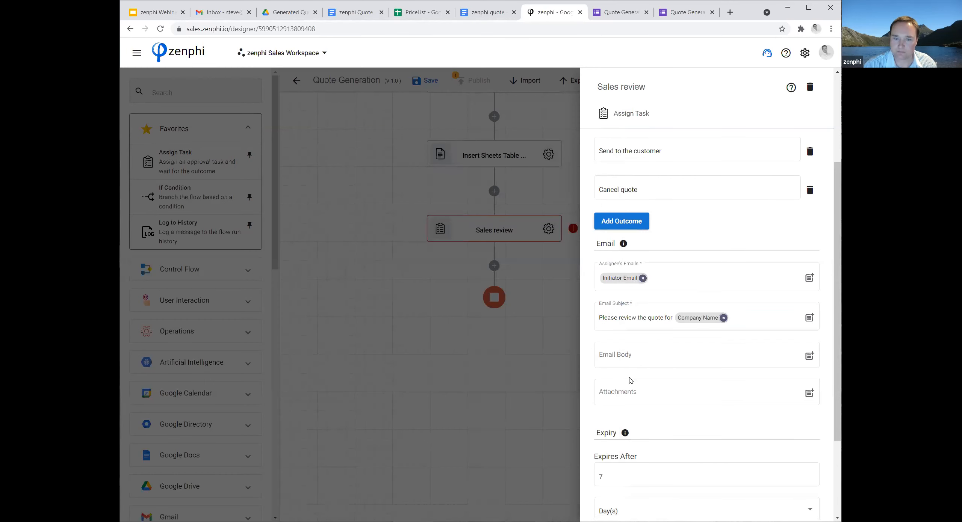
Write the Email Body "Please review the below quote and respond." and add the generated document's View Link token on a new line.
left_click(647, 353)
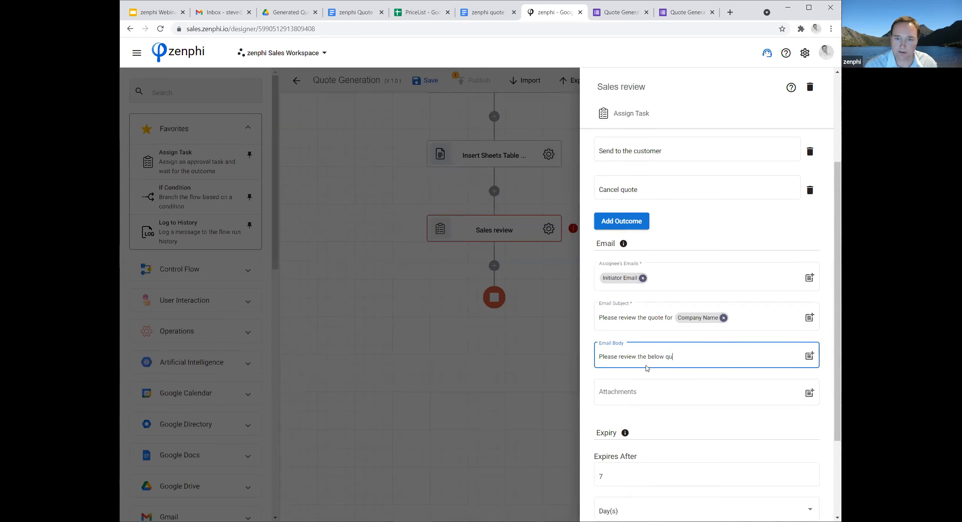
type("Please review the below quote and respond")
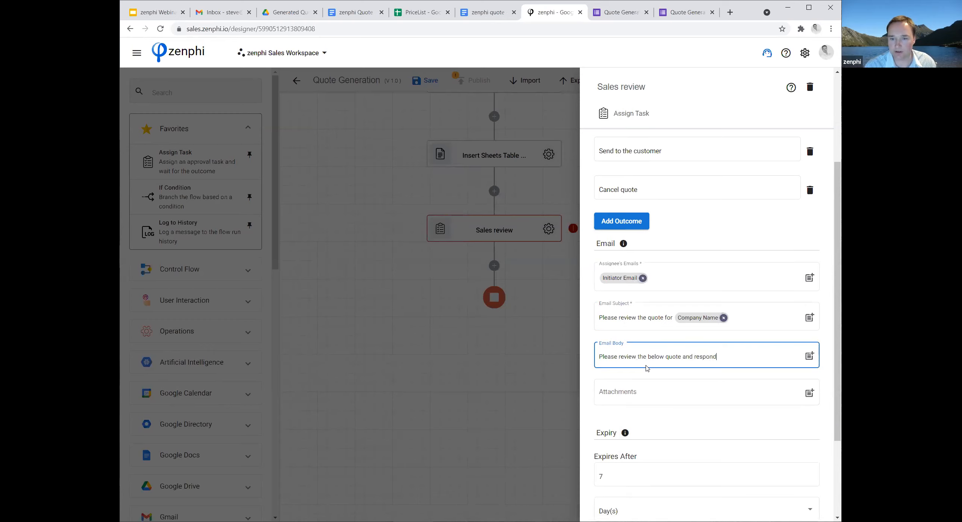
type(".")
key("Return")
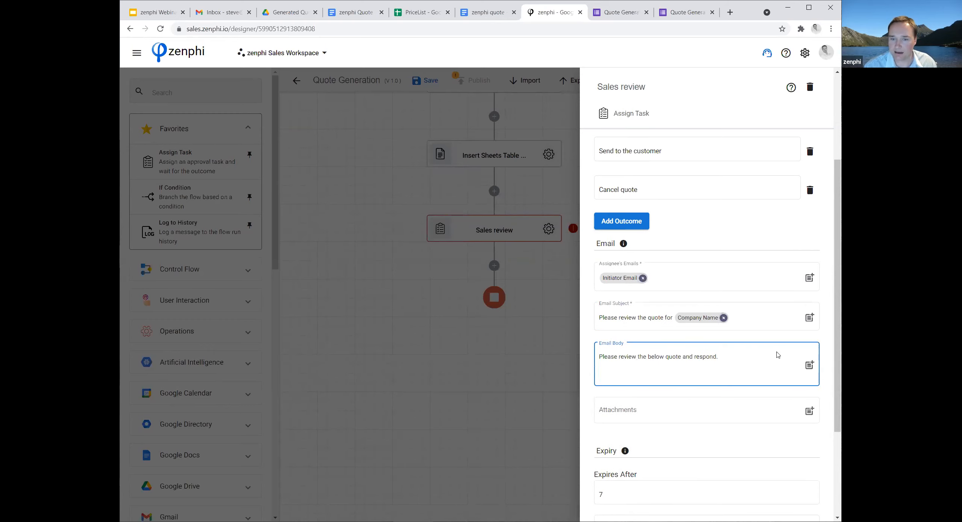
left_click(809, 364)
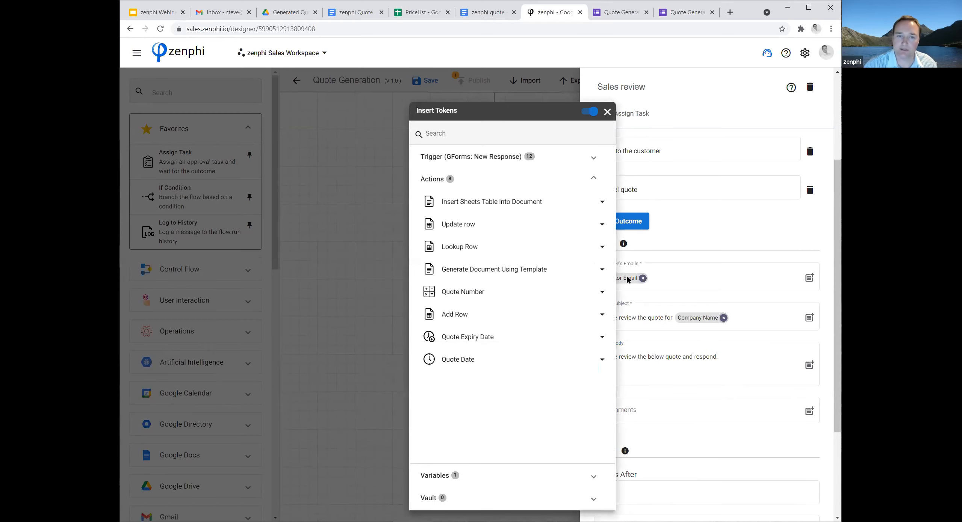
left_click(563, 274)
scroll(563, 274, "down", 5)
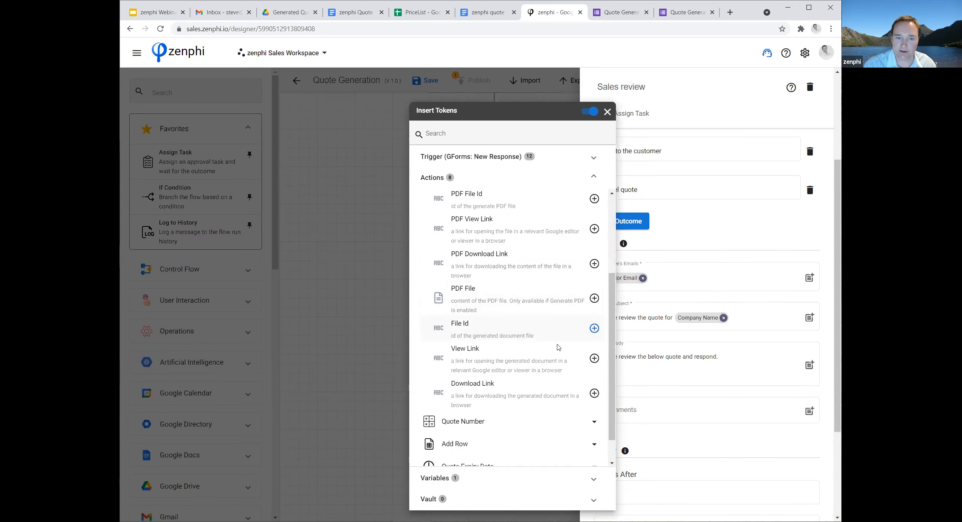
left_click(594, 345)
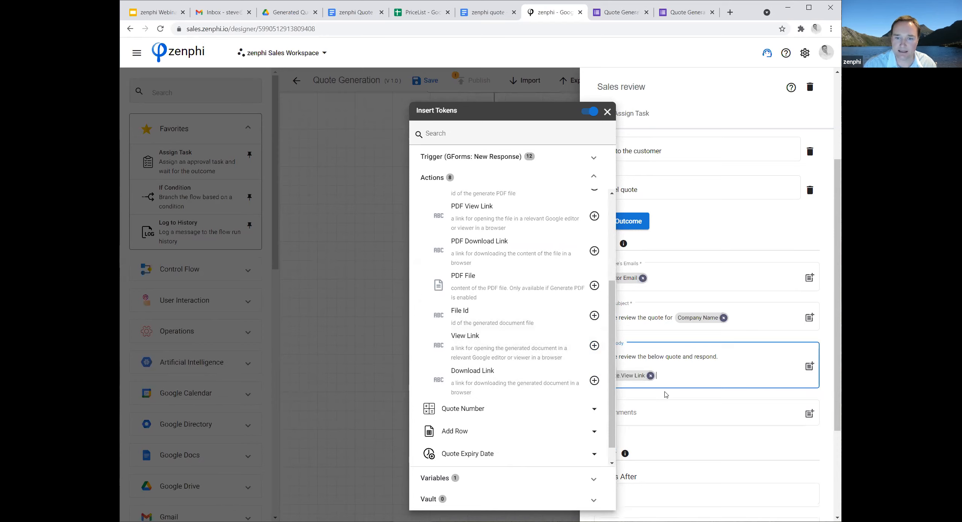
left_click(690, 401)
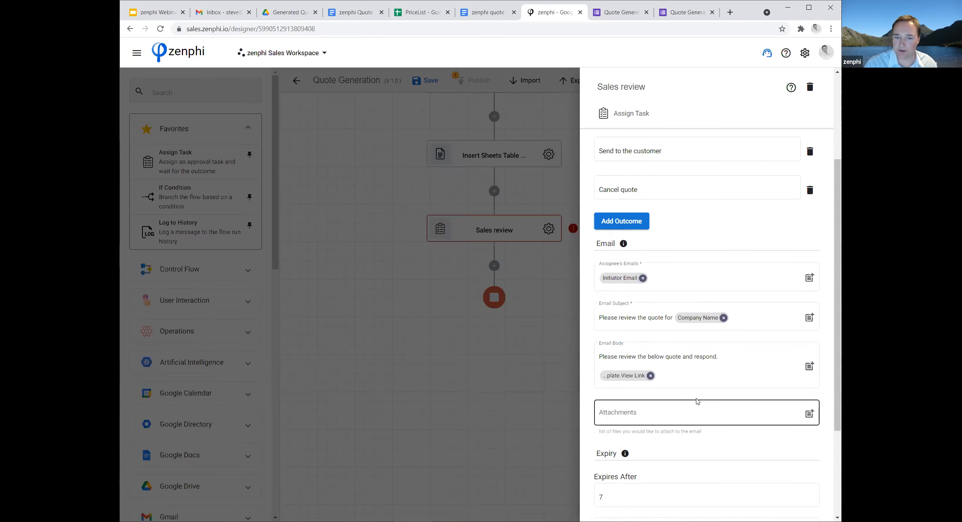
Copy the "Send to the customer" outcome text from the task settings and close the Sales review settings.
scroll(697, 399, "down", 4)
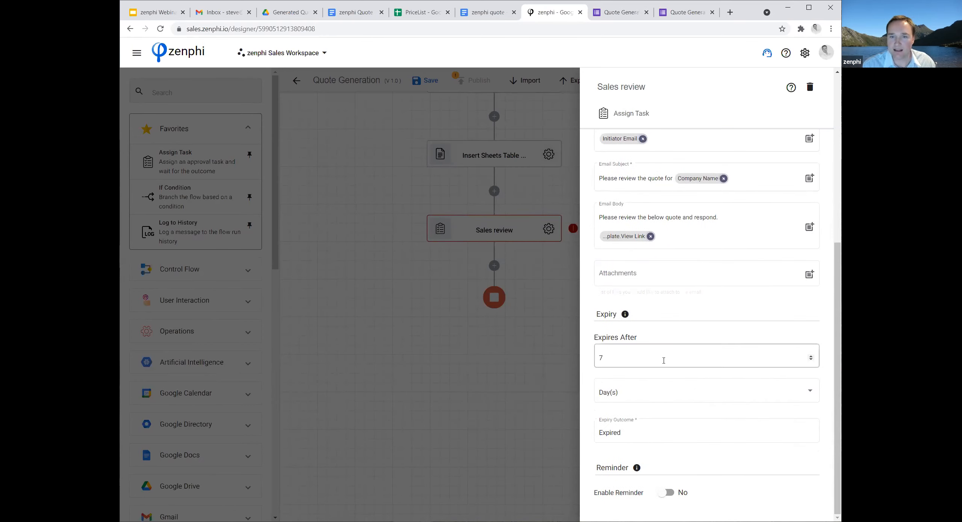
scroll(664, 361, "up", 8)
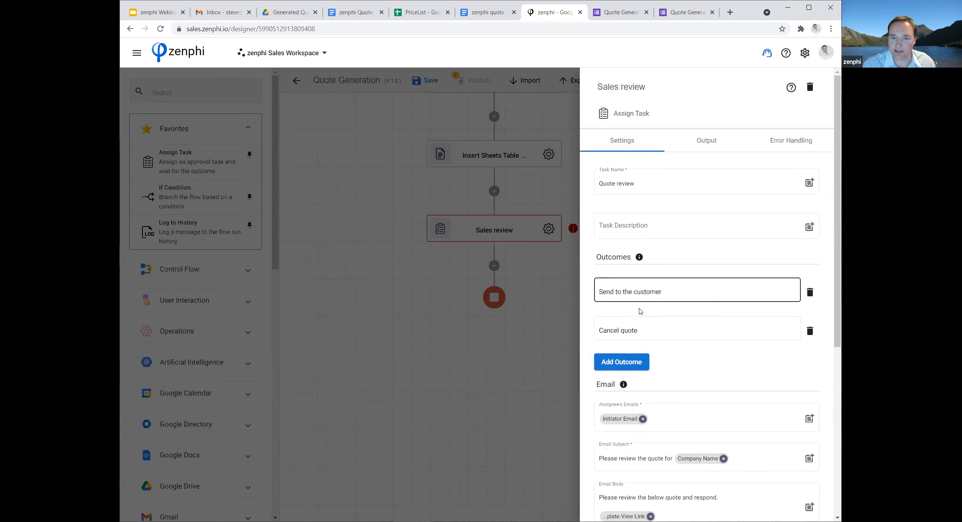
left_click_drag(667, 293, 601, 292)
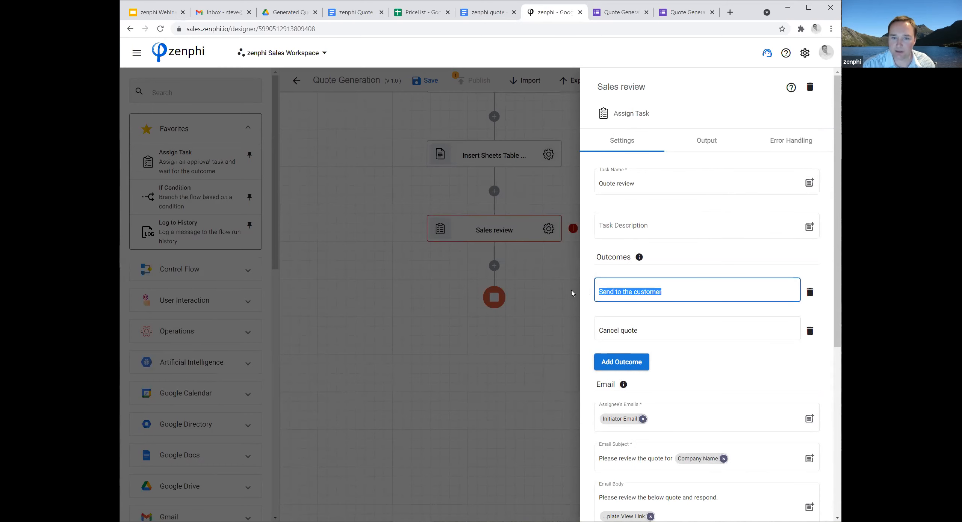
left_click(512, 370)
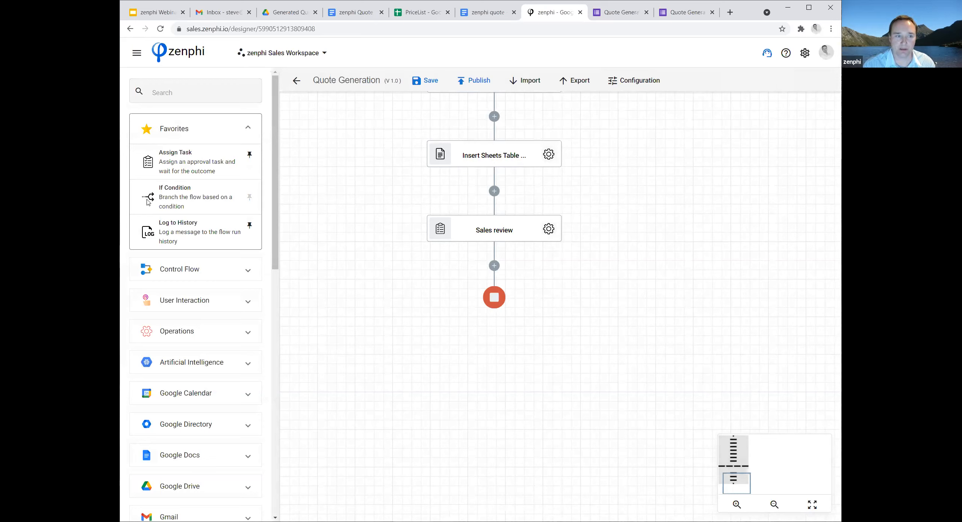
Add an If Condition after Sales review and use the Sales review Outcome token as the value it tests.
left_click_drag(152, 197, 492, 266)
left_click(555, 306)
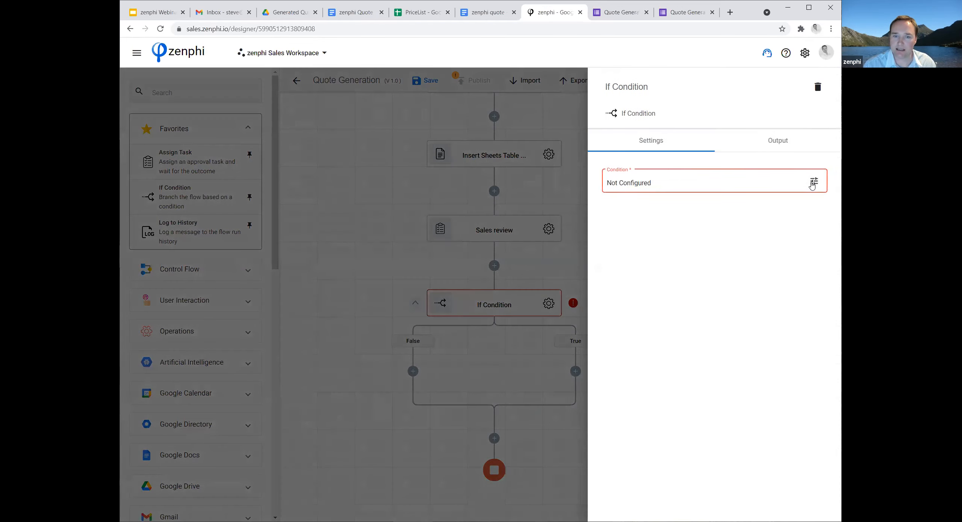
left_click(814, 182)
left_click(404, 158)
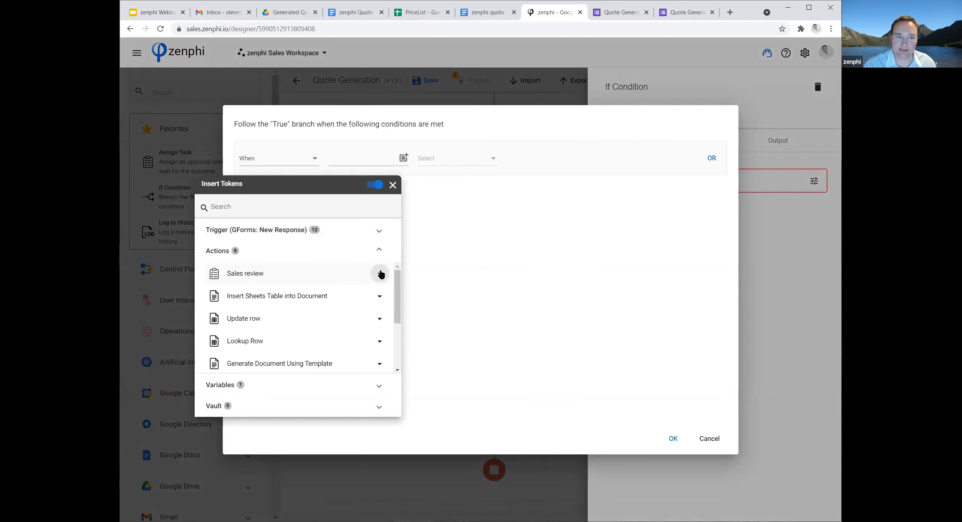
left_click(378, 273)
left_click(380, 333)
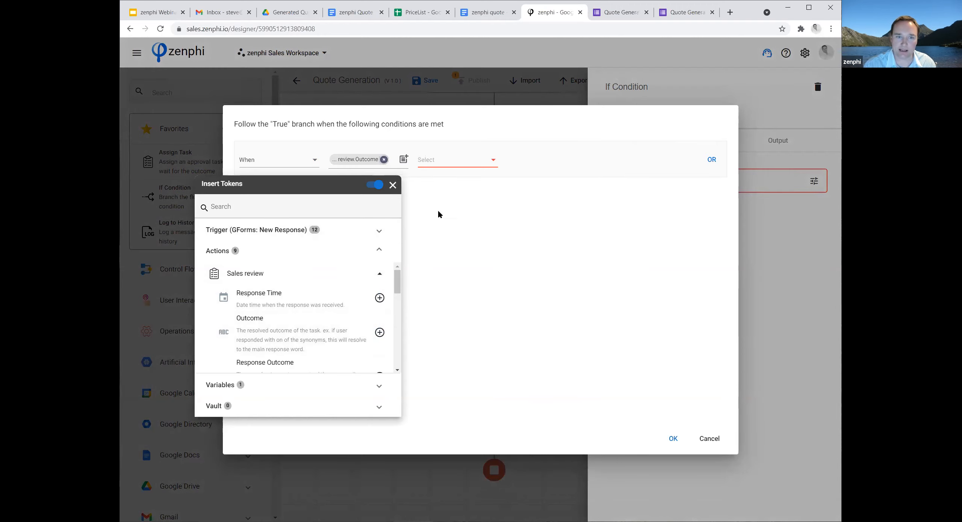
Complete the condition with Equal to (=) "Send to the customer", confirm it, and close the If Condition settings.
left_click(446, 161)
left_click(443, 161)
left_click(464, 162)
left_click(533, 159)
type("Send to the customer")
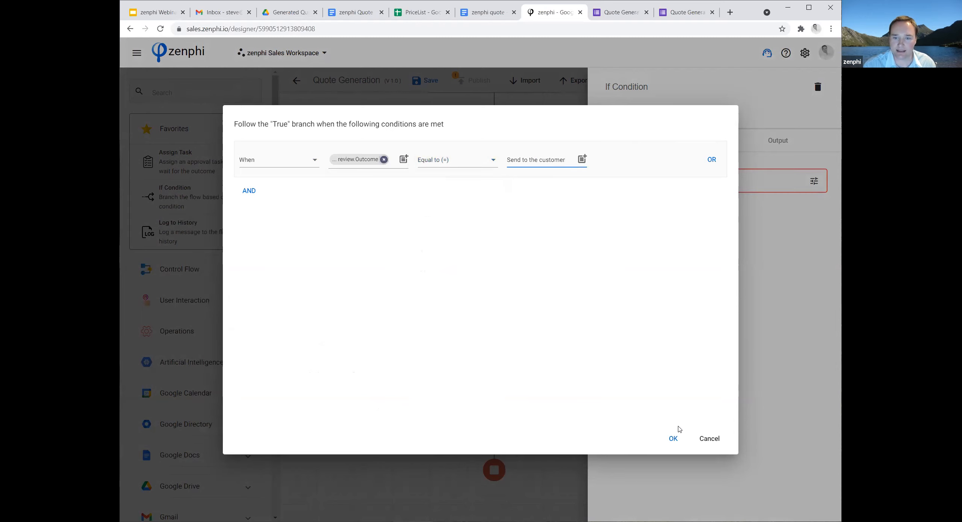
left_click(673, 439)
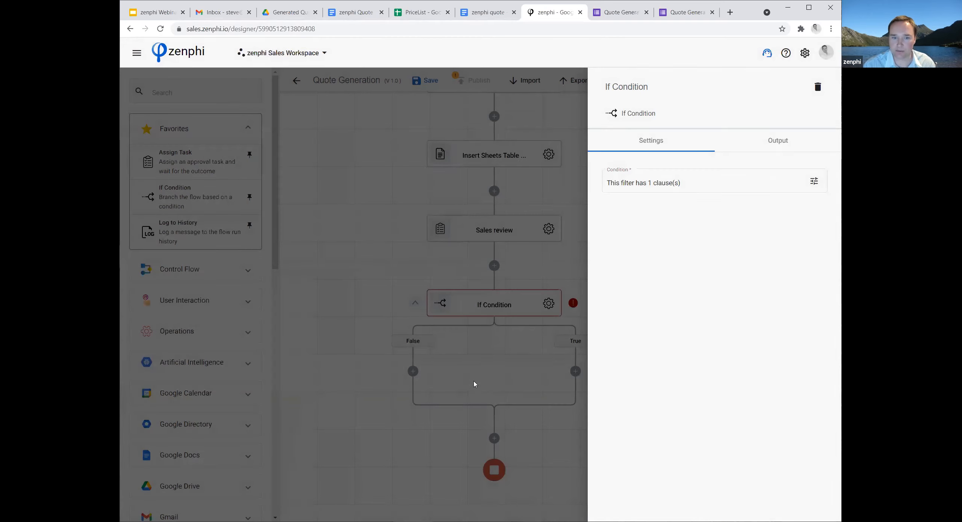
left_click(424, 378)
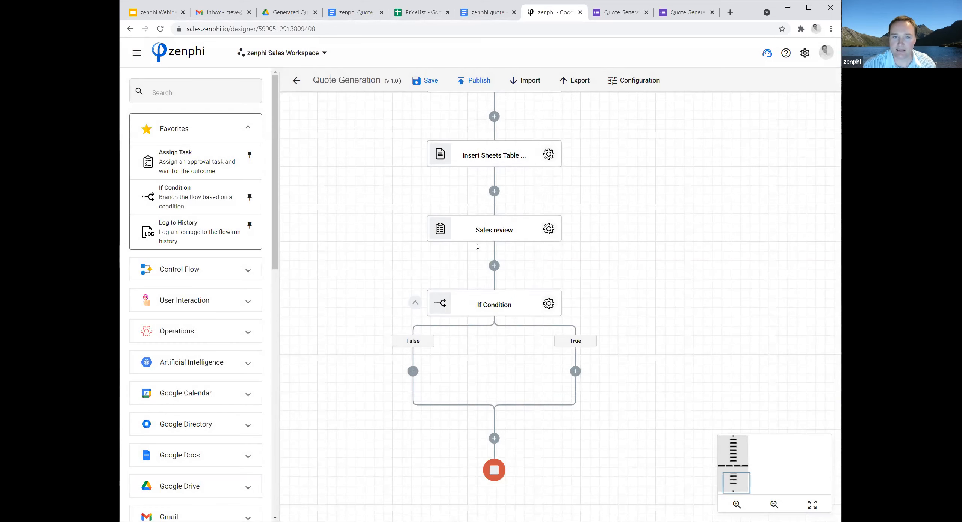
Rename the If Condition action as "Send to customer?".
scroll(509, 237, "down", 1)
scroll(509, 237, "down", 1)
double_click(509, 235)
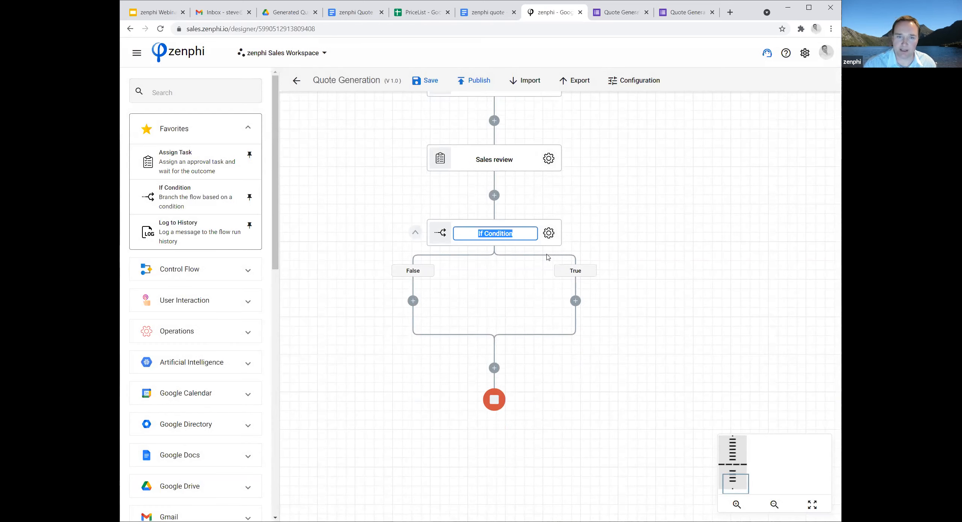
type("Send to cu")
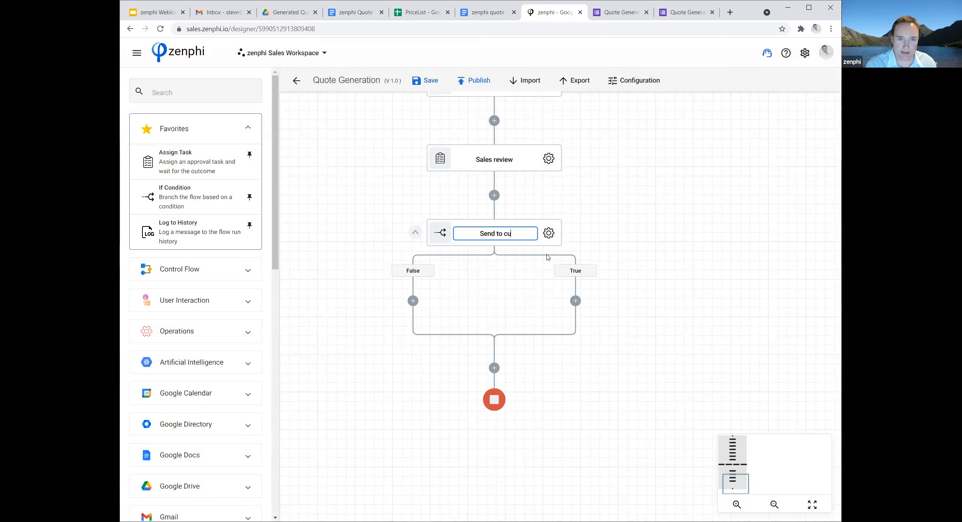
type("stomer?")
left_click(636, 265)
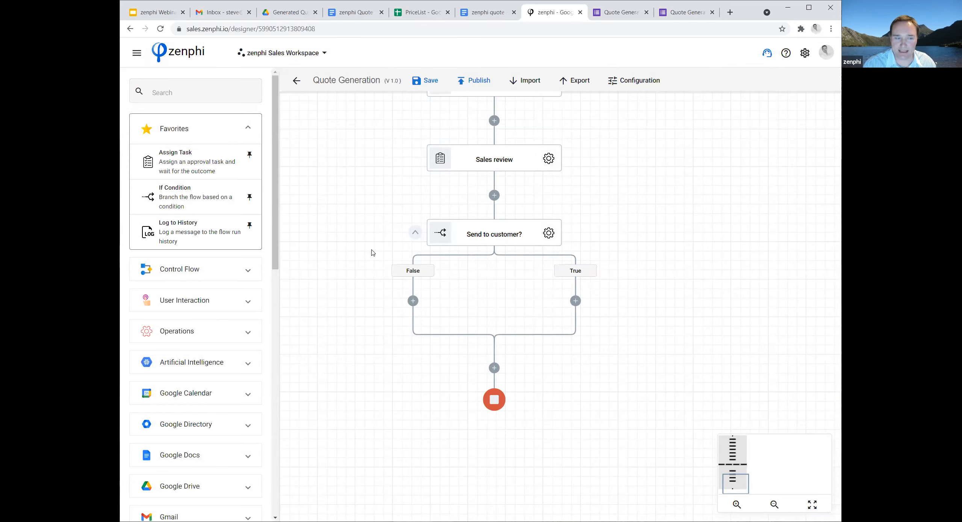
Add a Delete Item action to the False branch and set its file to the File Id token from Generate Document Using Template.
left_click(189, 92)
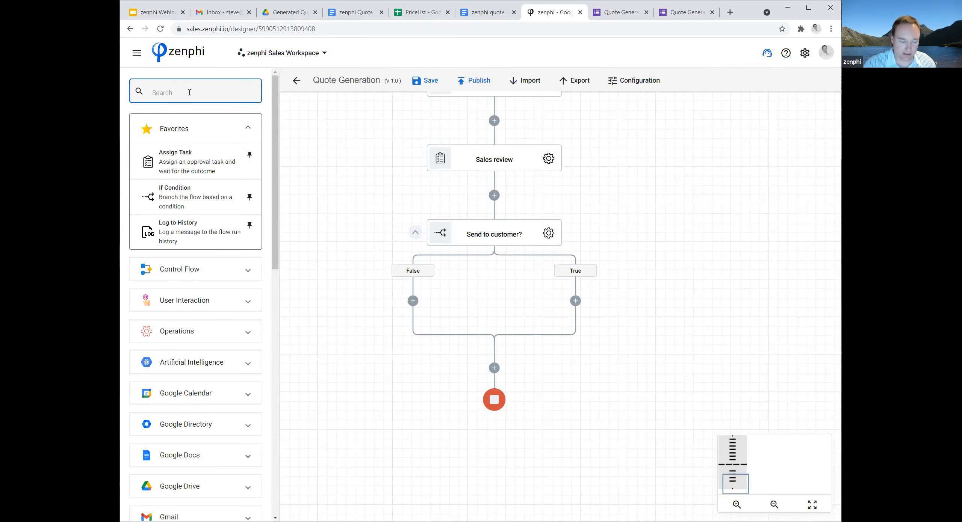
type("delete")
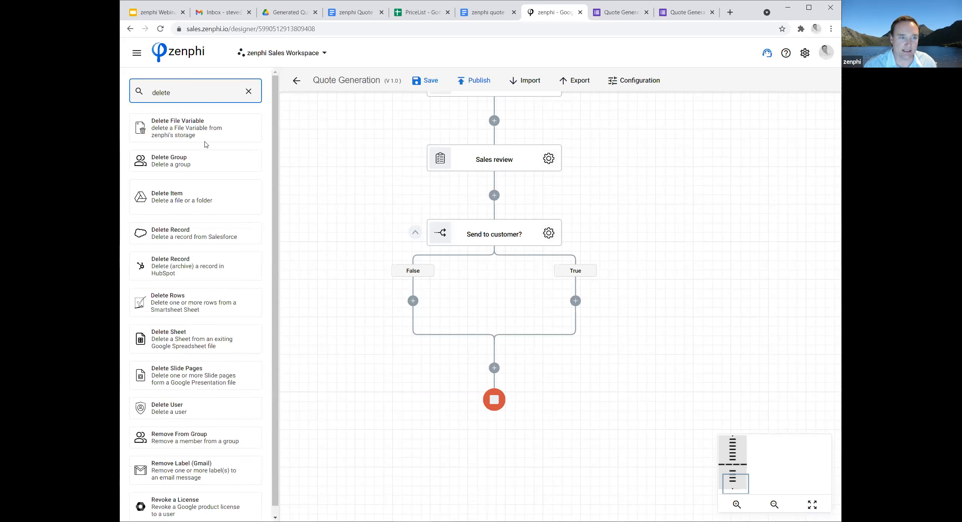
left_click_drag(150, 207, 413, 301)
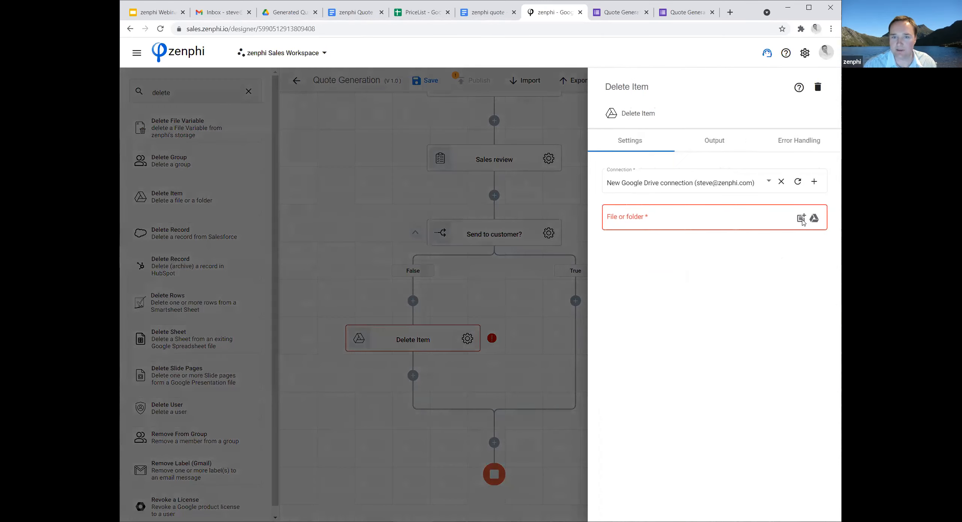
left_click(654, 210)
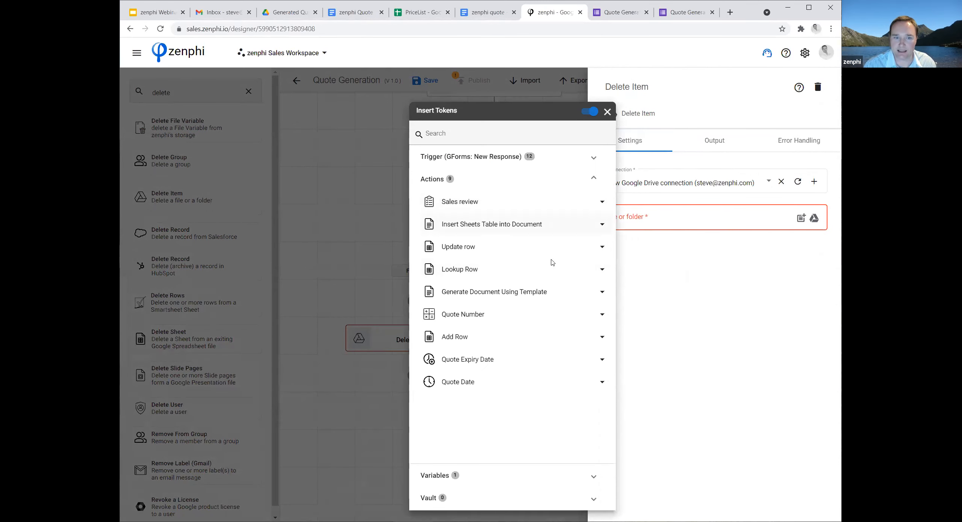
left_click(572, 295)
scroll(563, 403, "down", 3)
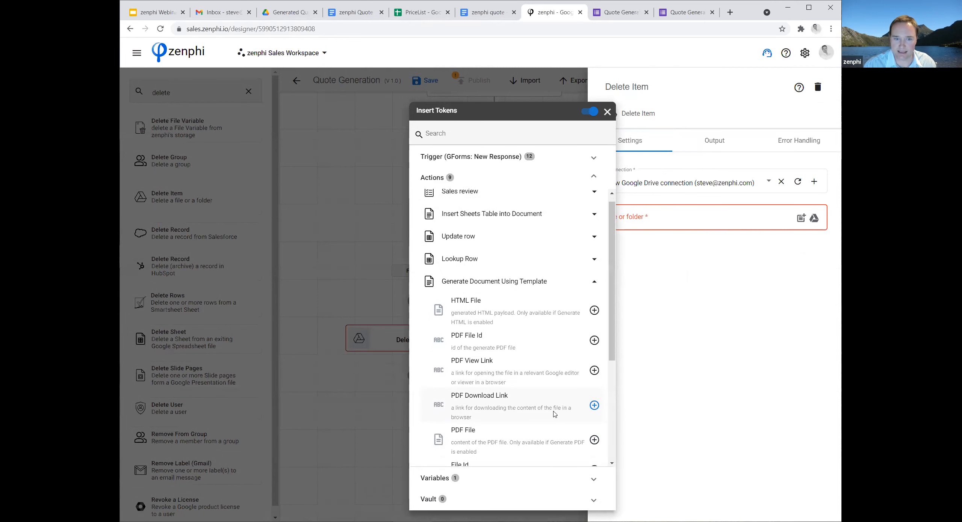
left_click(594, 397)
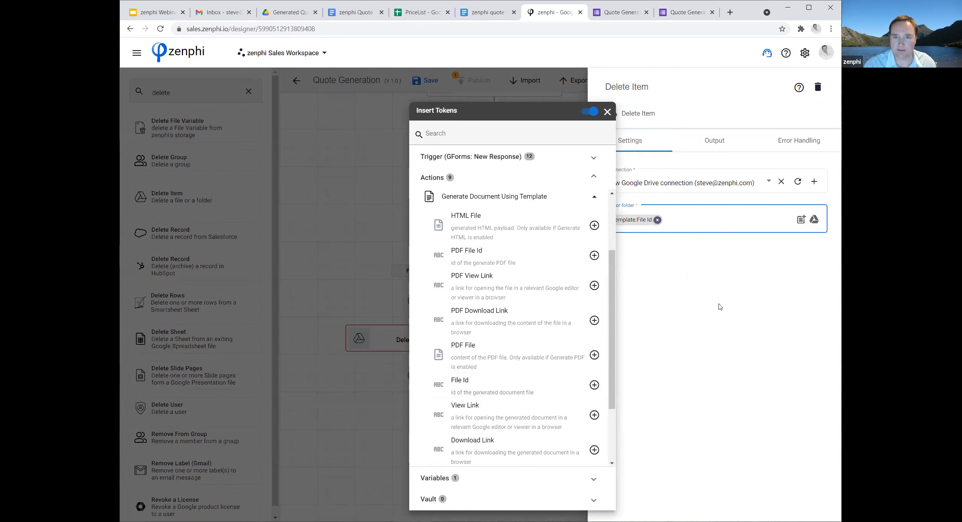
left_click(379, 436)
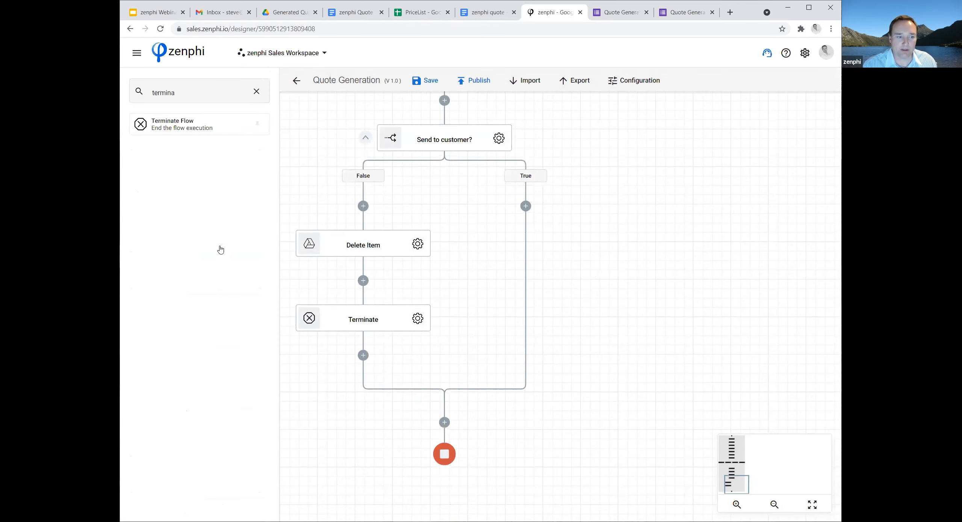
Clear the "delete" action search and add a Terminate action after Delete Item in the False branch.
left_click(257, 91)
Add a Google Docs Export Document action to the True branch of the "Send to customer?" condition.
scroll(253, 317, "down", 3)
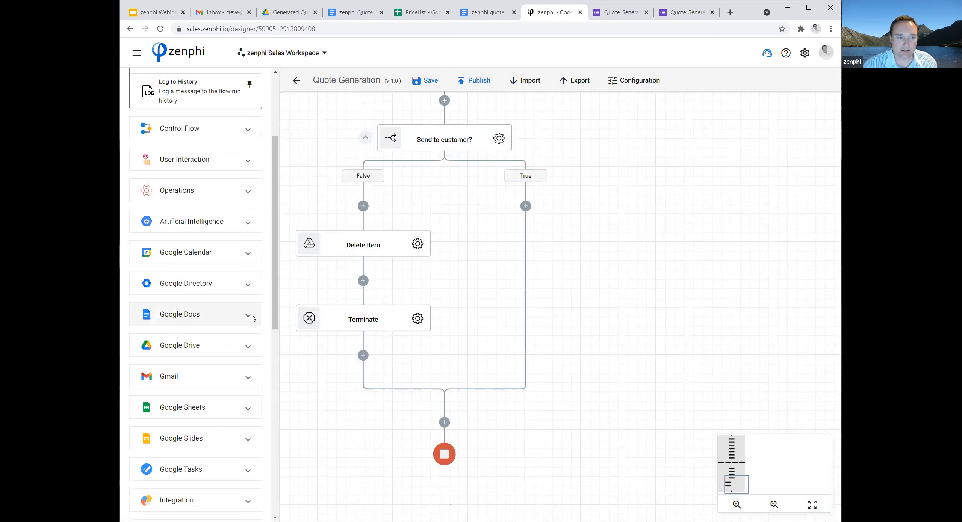
left_click(248, 316)
scroll(158, 289, "down", 1)
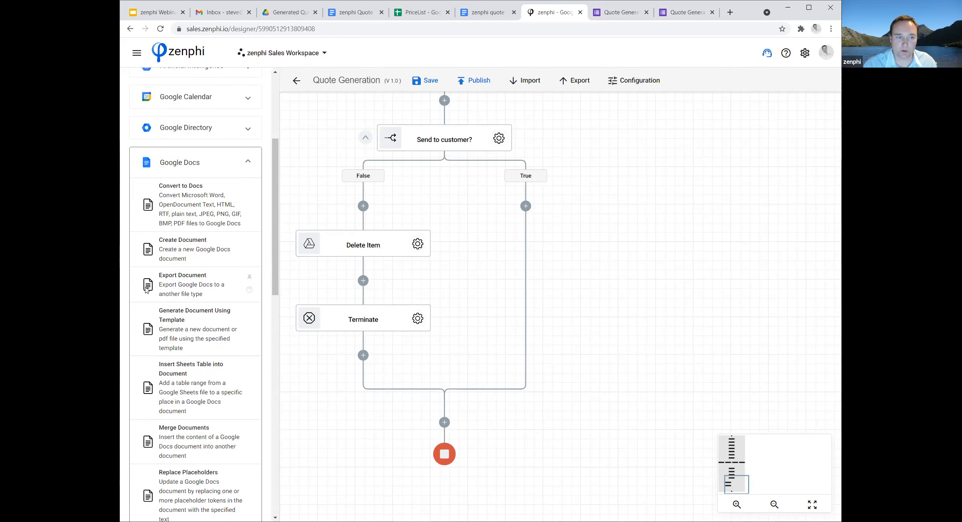
left_click_drag(147, 285, 526, 206)
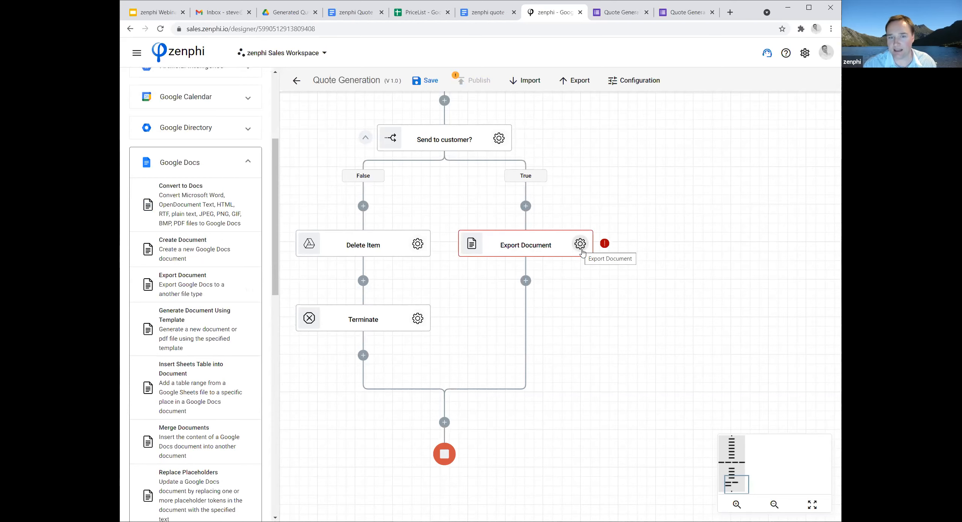
In the Export Document settings, set the source file to the generated document's File Id token.
left_click(581, 245)
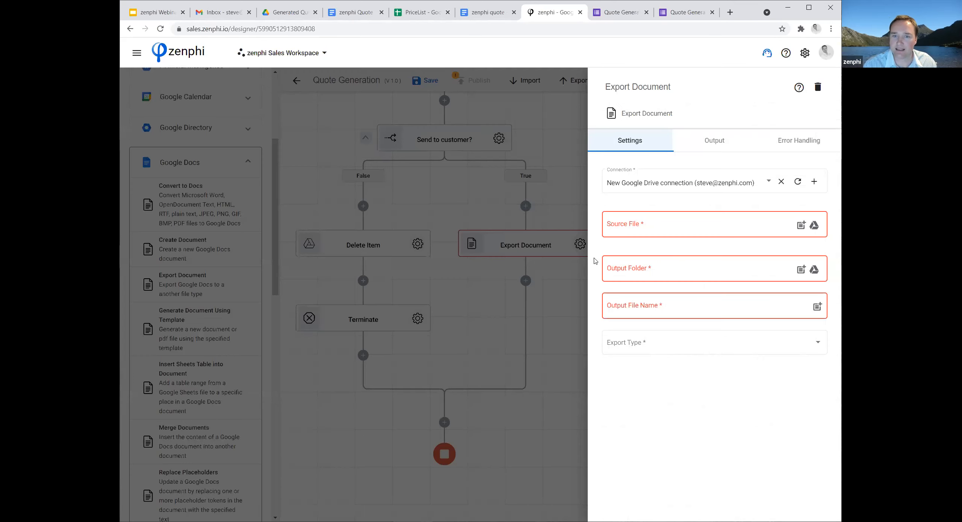
left_click(802, 226)
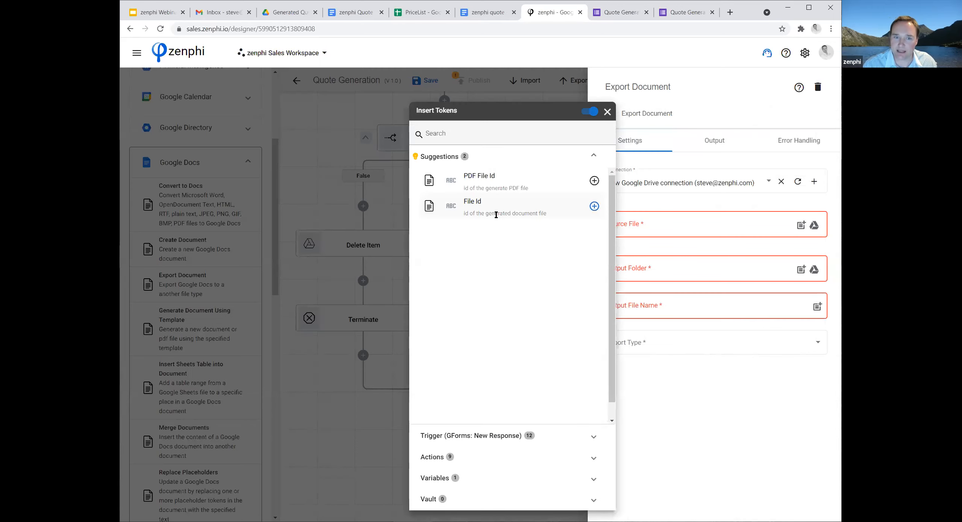
left_click(593, 207)
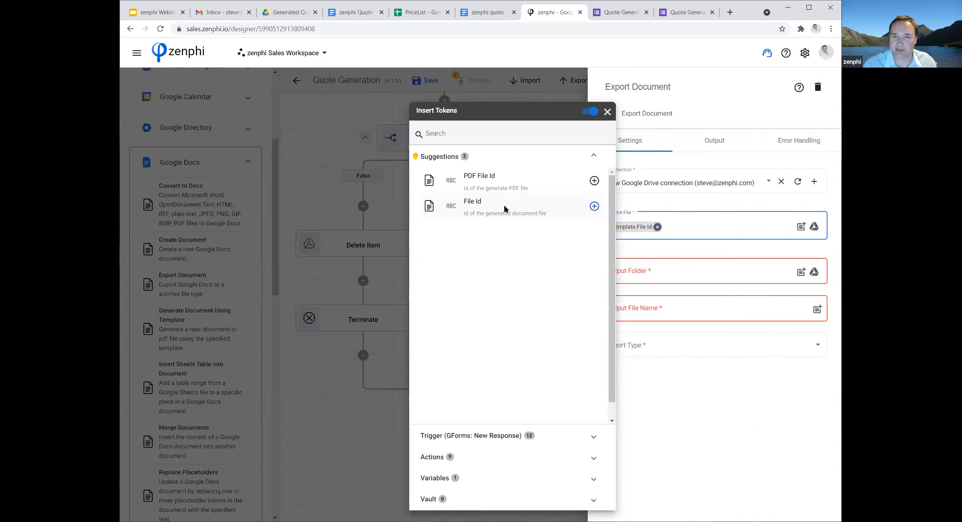
left_click(675, 250)
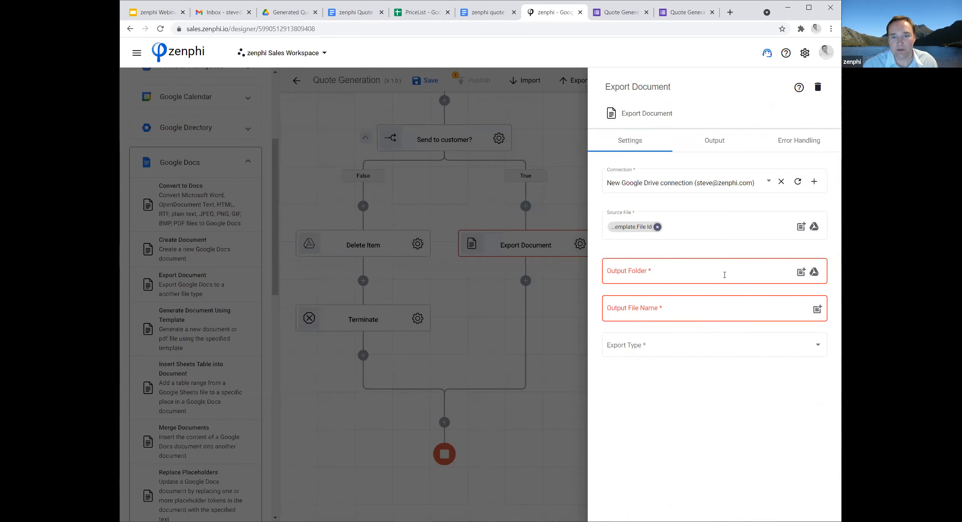
Set the export's output folder to Generated Quotes inside the Webinar folder of My Drive.
left_click(814, 272)
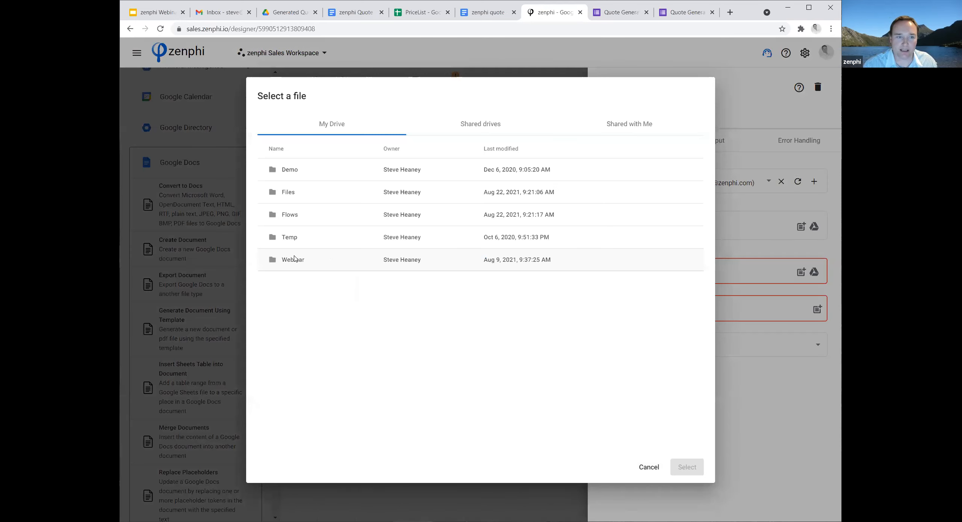
double_click(295, 260)
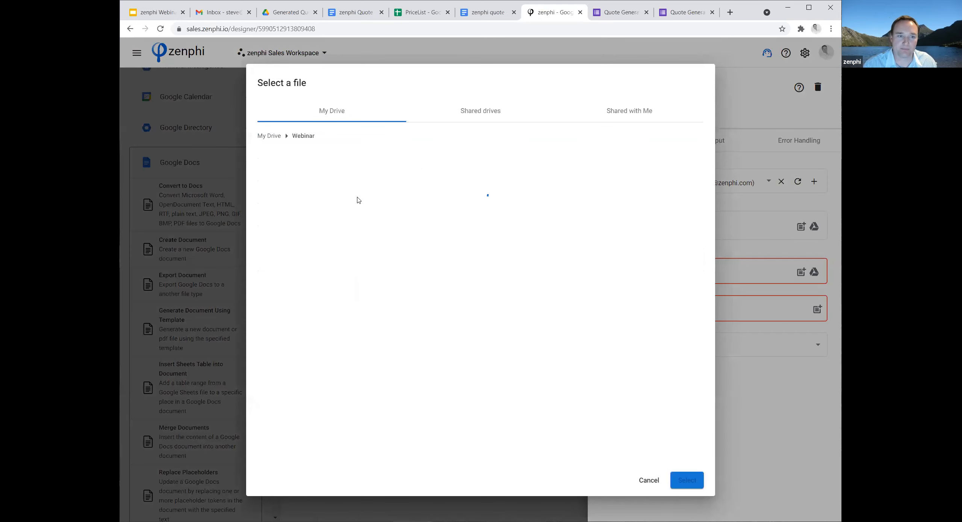
left_click(315, 183)
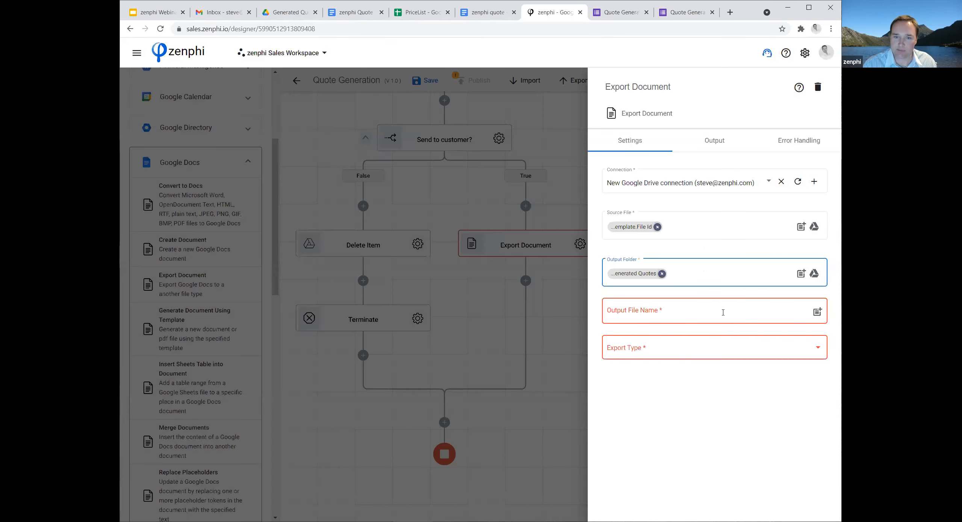
Set the output file name to "zenphi Quote -" followed by the form trigger's Company Name token.
left_click(724, 313)
type("zenphi")
type(" Quot")
type("e -")
left_click(817, 312)
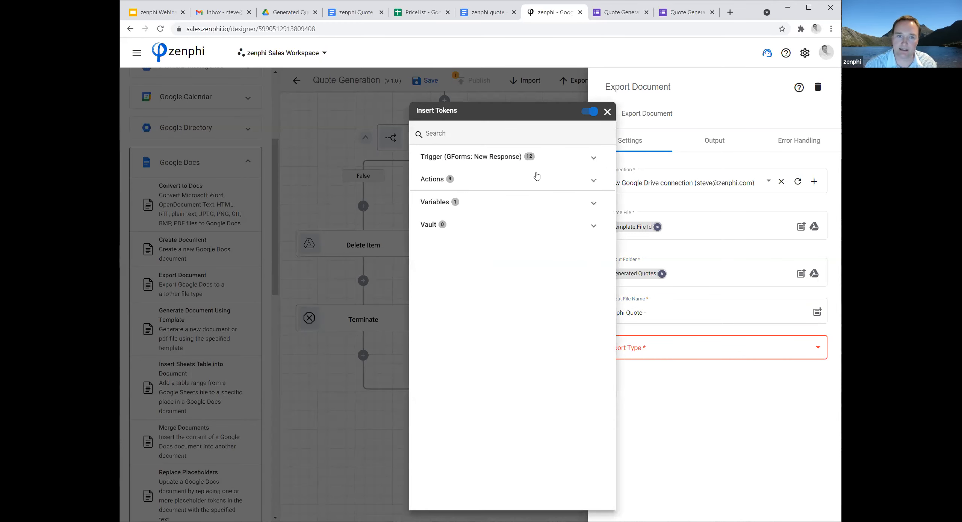
left_click(536, 176)
left_click(594, 180)
left_click(602, 180)
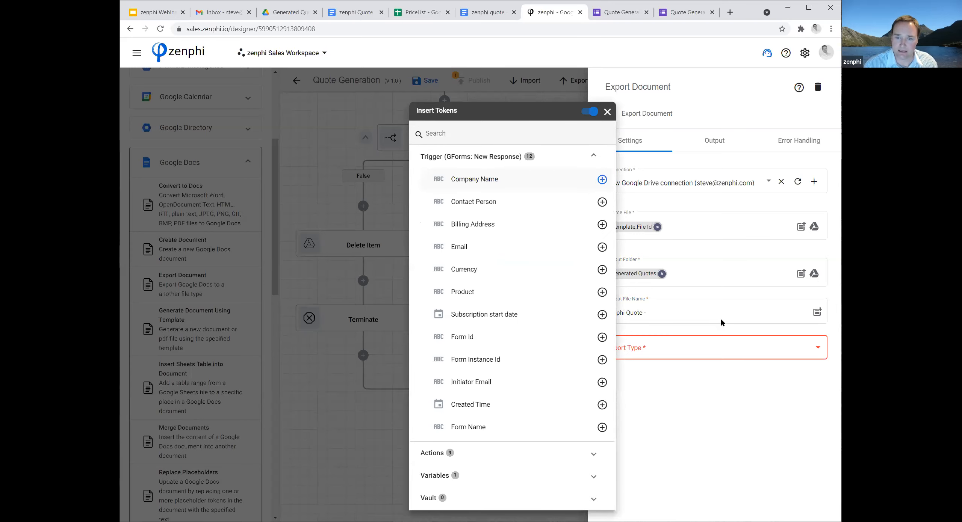
left_click(717, 312)
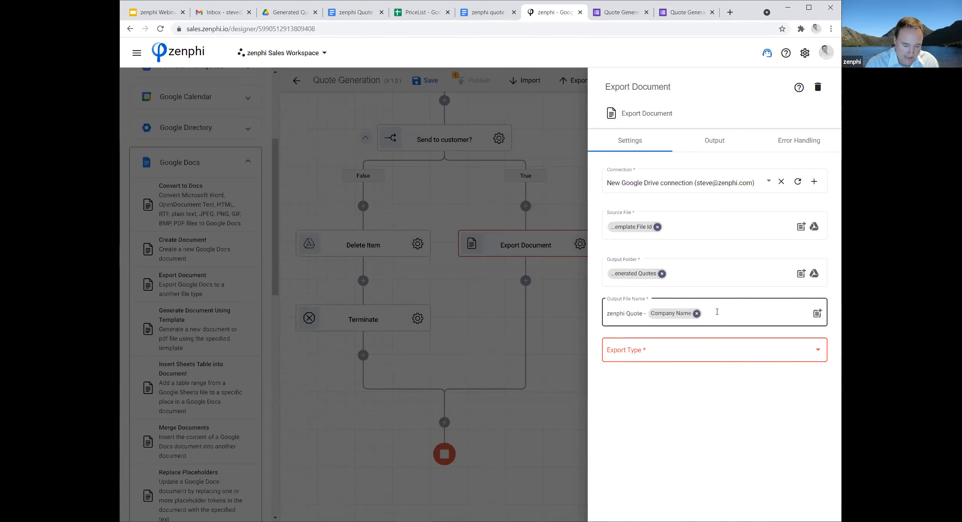
Append ".pdf" to the output file name, set the export type to PDF, and close the Export Document settings.
left_click(731, 317)
type(".pdf")
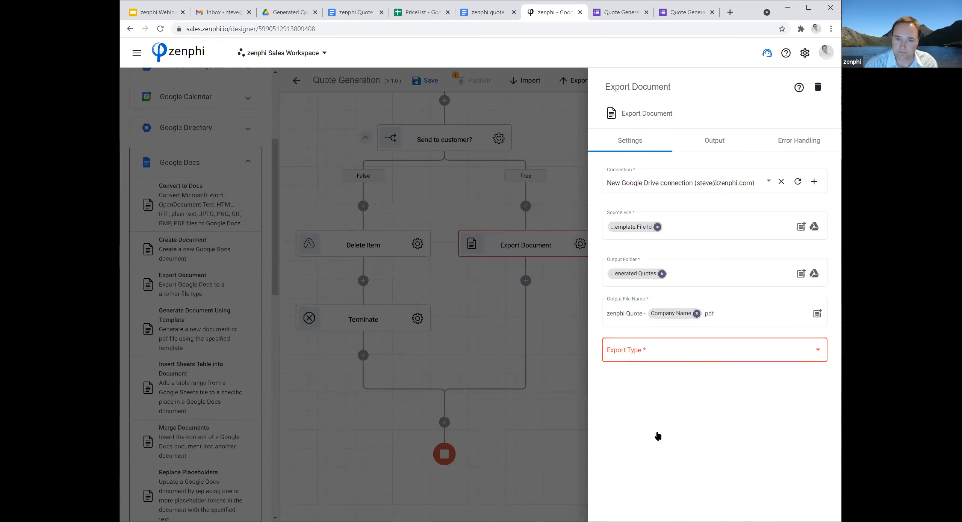
left_click(624, 455)
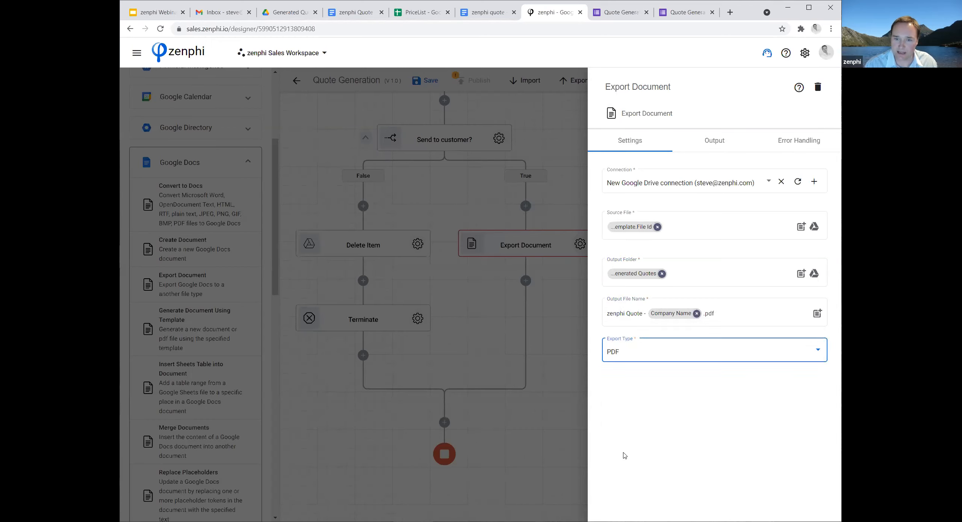
left_click(554, 399)
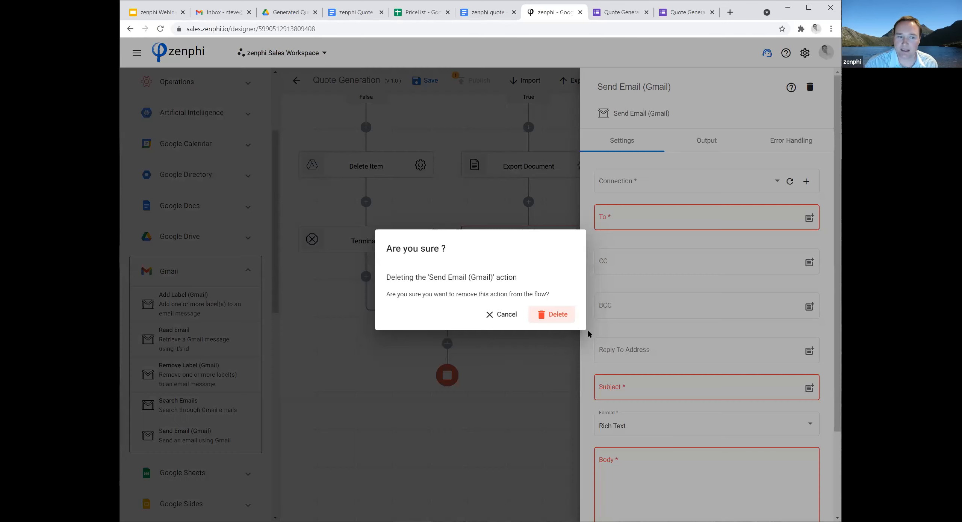
Browse the e-signature action groups and add Annature's eSign Documents action after Export Document in the True branch.
left_click(244, 268)
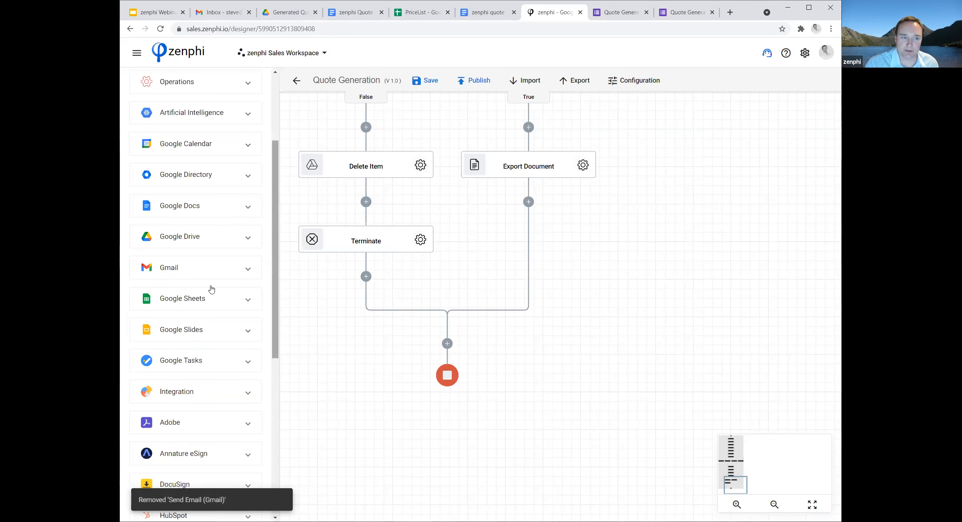
scroll(247, 290, "down", 3)
left_click(248, 287)
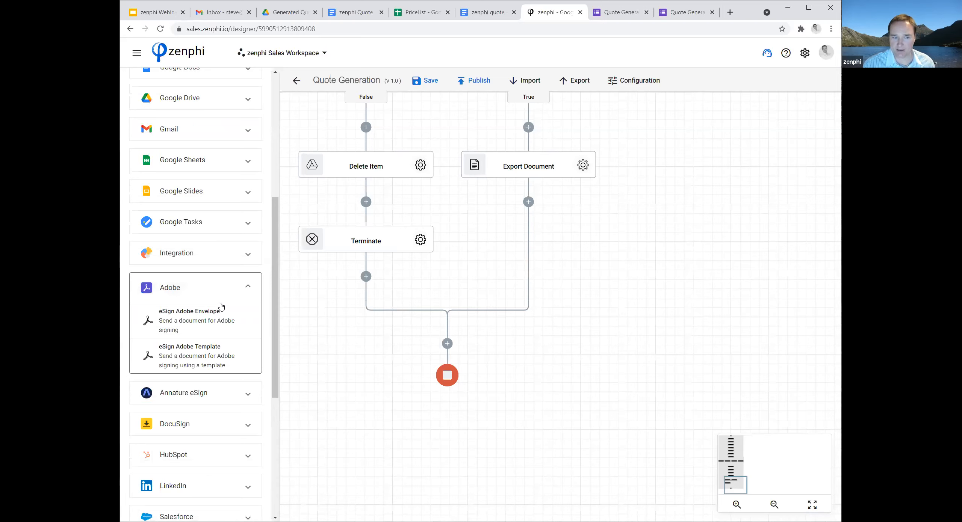
left_click(249, 424)
left_click(248, 316)
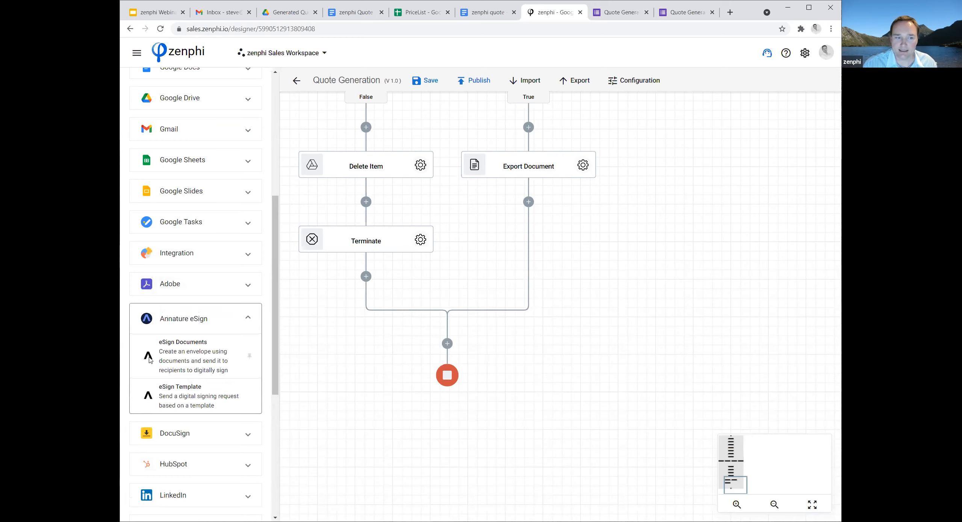
left_click_drag(149, 360, 533, 205)
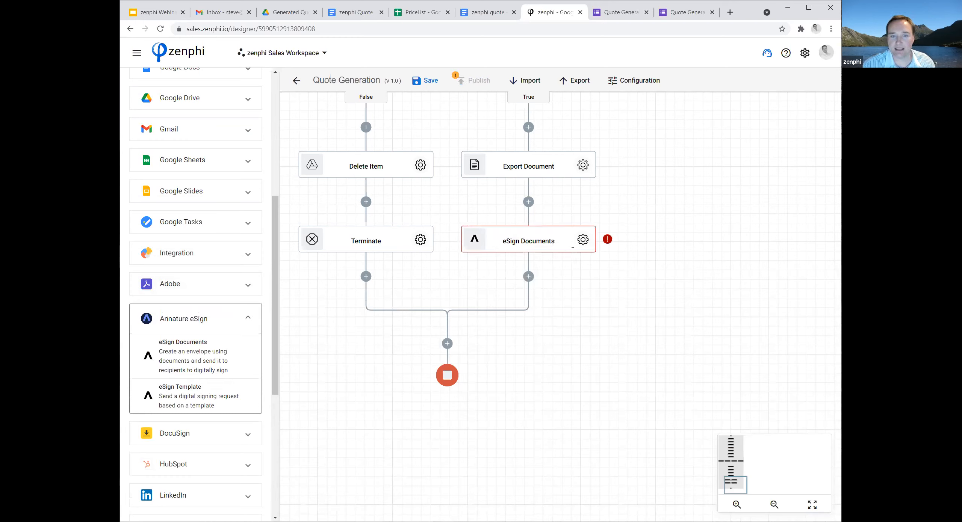
Open the eSign Documents settings and view the form for a new Annature connection, closing it without creating one.
left_click(583, 240)
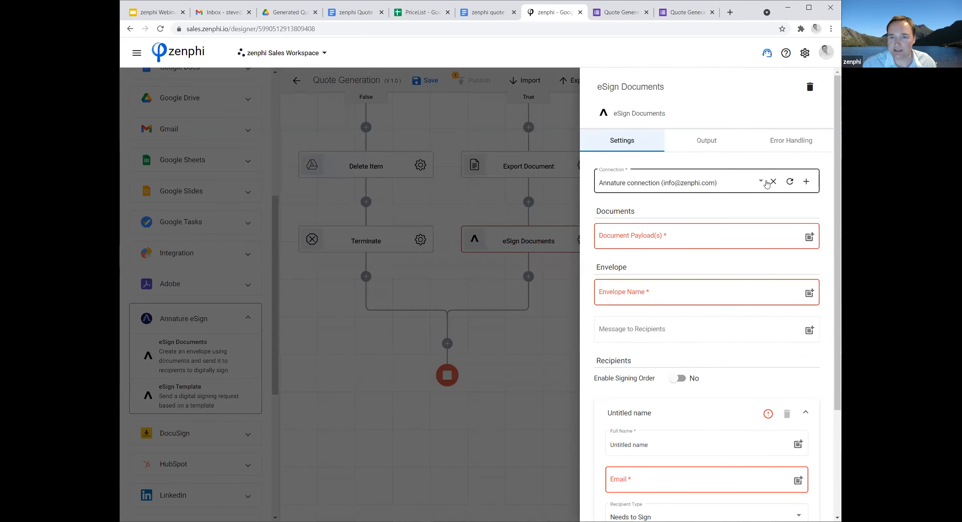
left_click(806, 182)
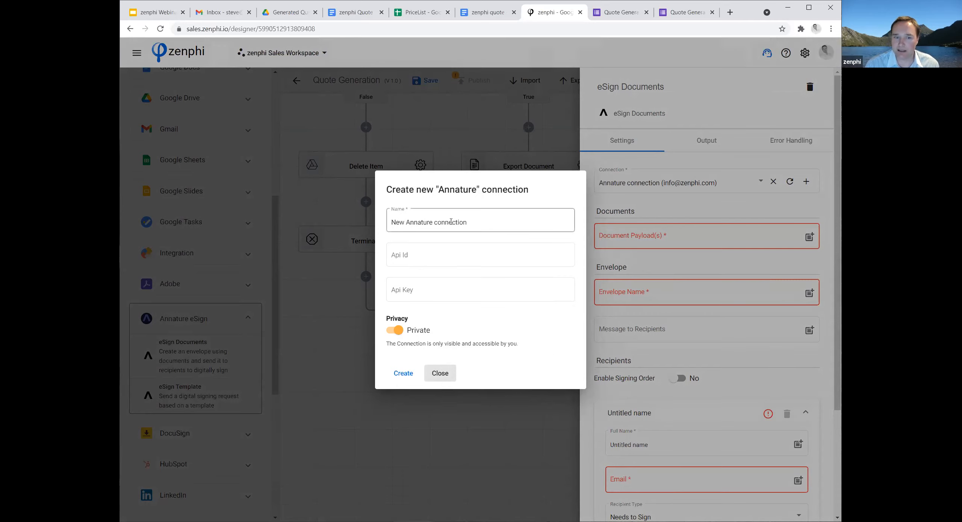
left_click(441, 374)
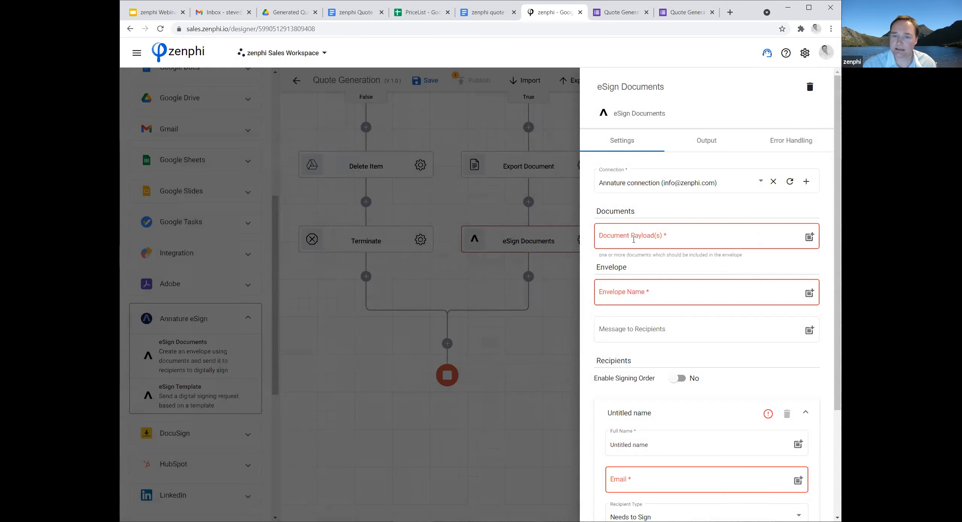
Set the eSign document payload to the Exported Document token from the Export Document action.
left_click(810, 237)
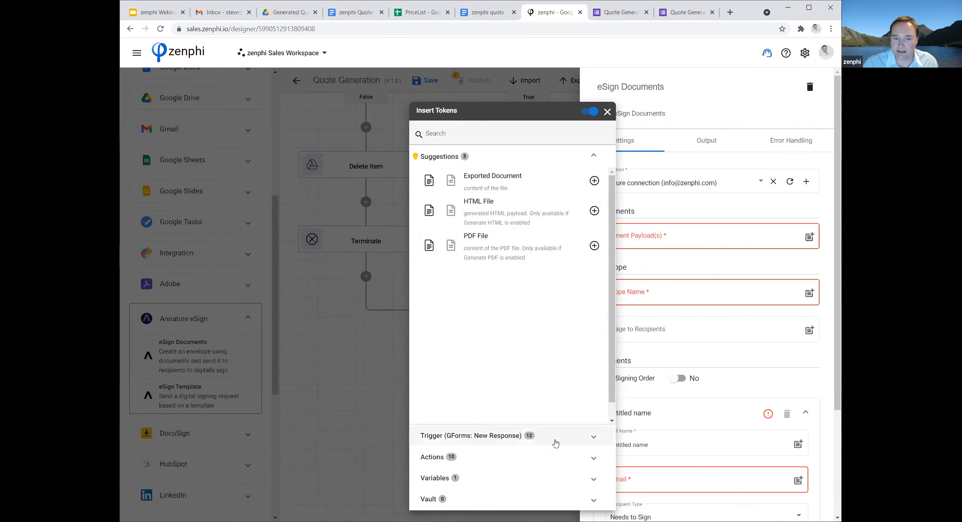
left_click(551, 460)
left_click(540, 223)
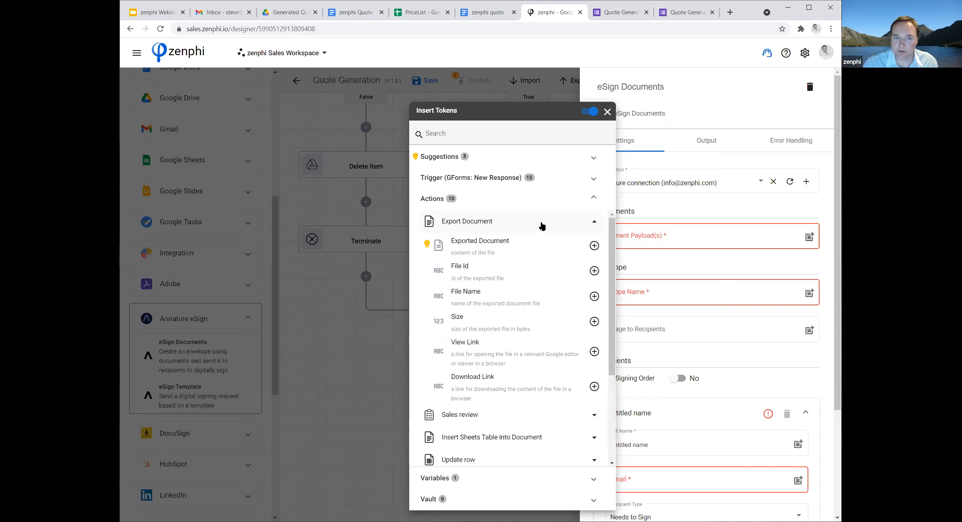
left_click(595, 246)
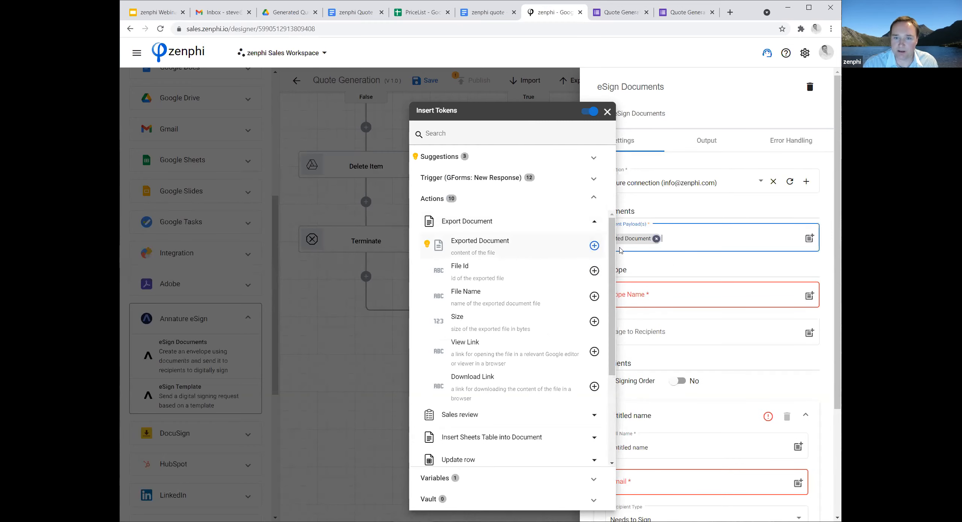
left_click(681, 268)
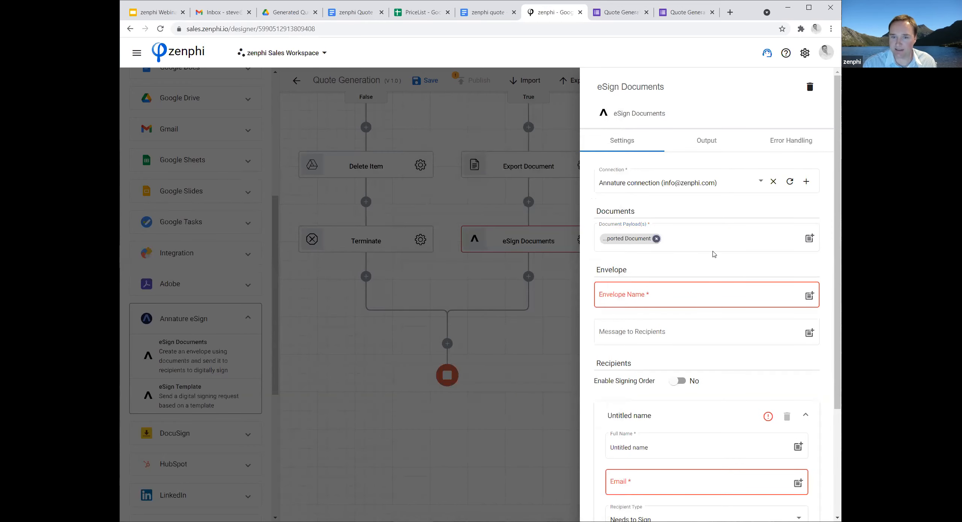
Set the envelope name to "zenphi quote -" followed by the form trigger's Company Name token.
left_click(680, 299)
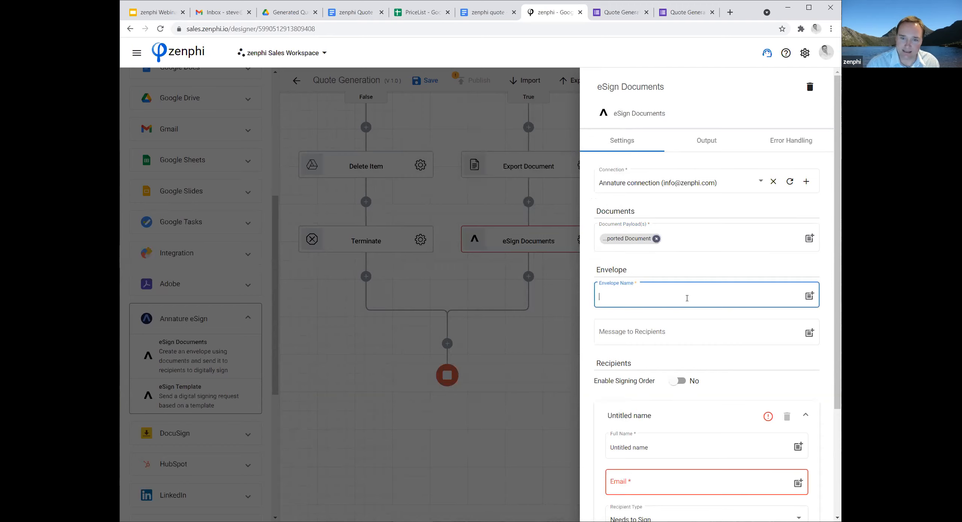
type("zenphi quote")
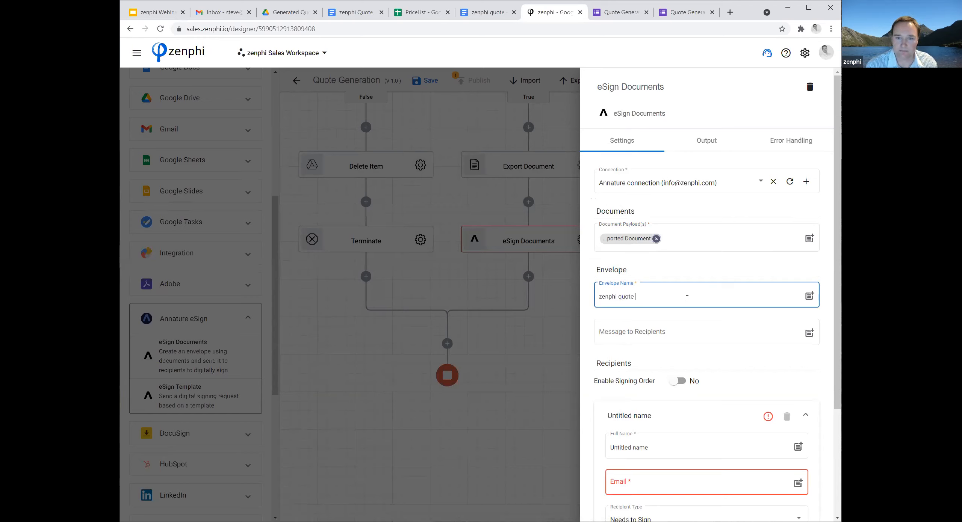
type(" -")
left_click(810, 296)
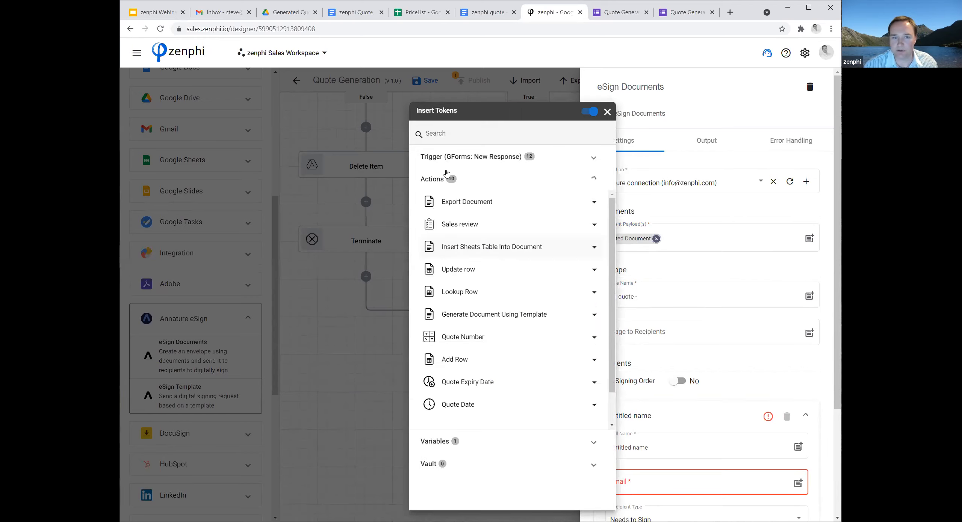
left_click(557, 162)
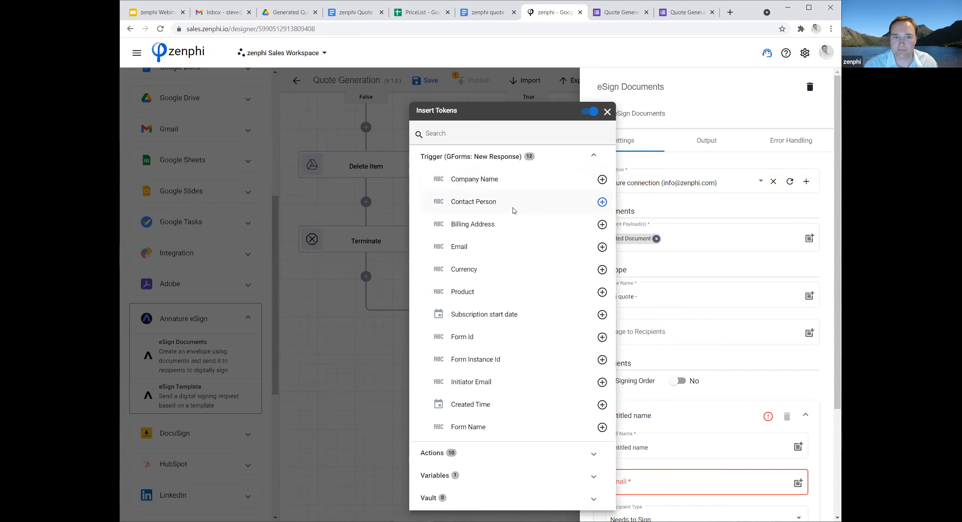
left_click(602, 179)
left_click(706, 319)
Set the message to recipients to "Please review and sign if you accept.".
scroll(705, 321, "down", 3)
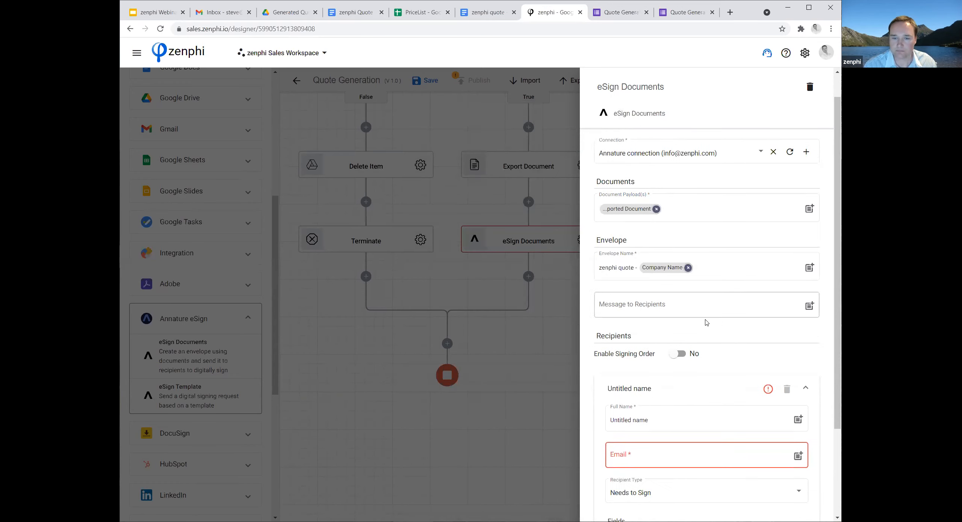
left_click(686, 239)
type("Please review and sign if you accept.")
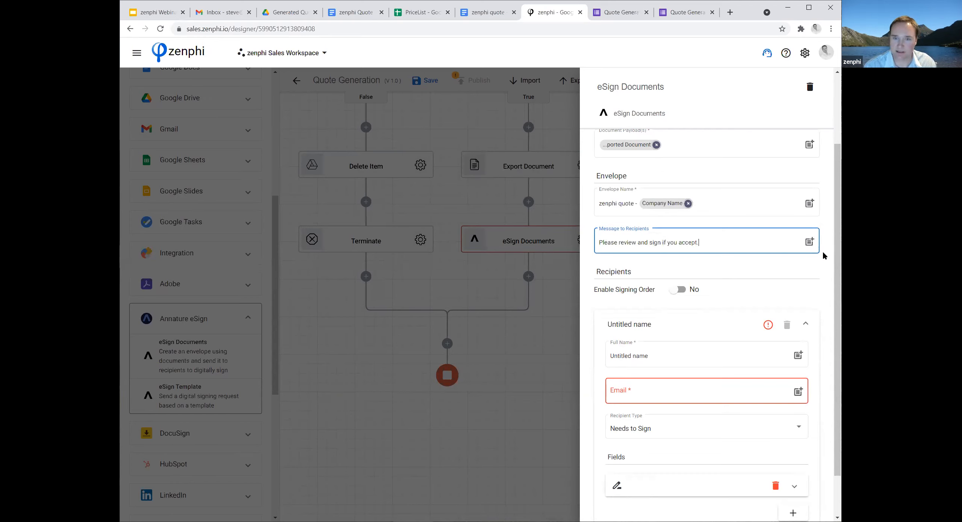
Insert the form trigger's Contact Person token into the eSign recipient's full name.
scroll(745, 258, "down", 1)
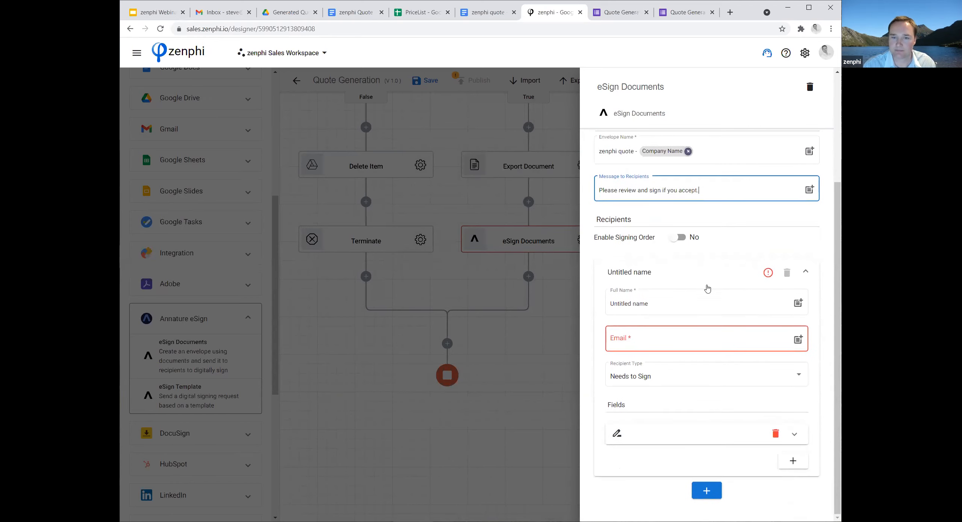
left_click(798, 303)
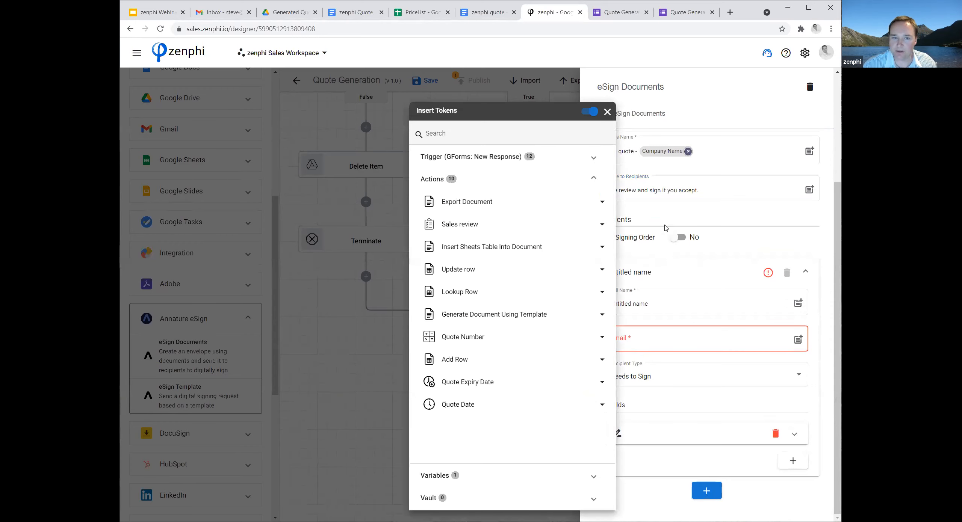
left_click(594, 158)
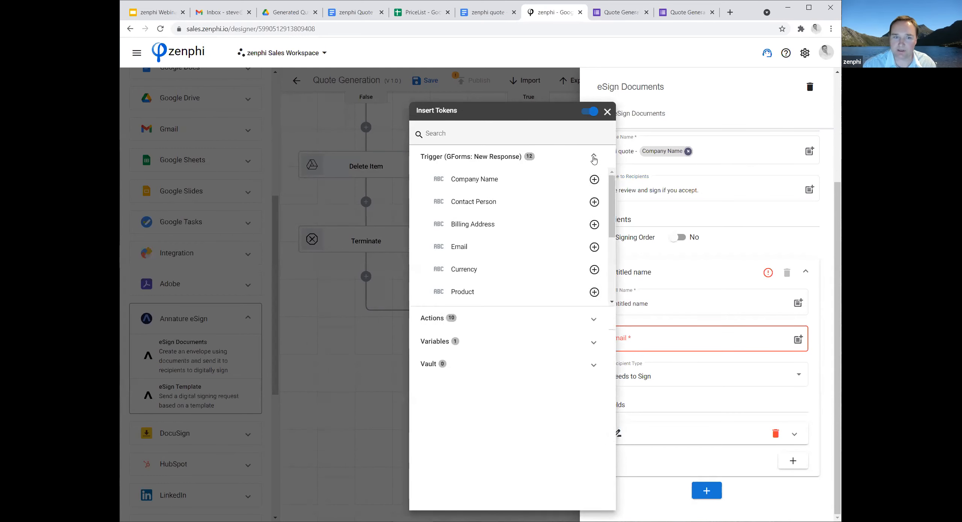
left_click(602, 202)
Set the recipient's email to the form trigger's Email token and remove the "Untitled name" text from the full name.
left_click(799, 342)
left_click(799, 342)
left_click(505, 165)
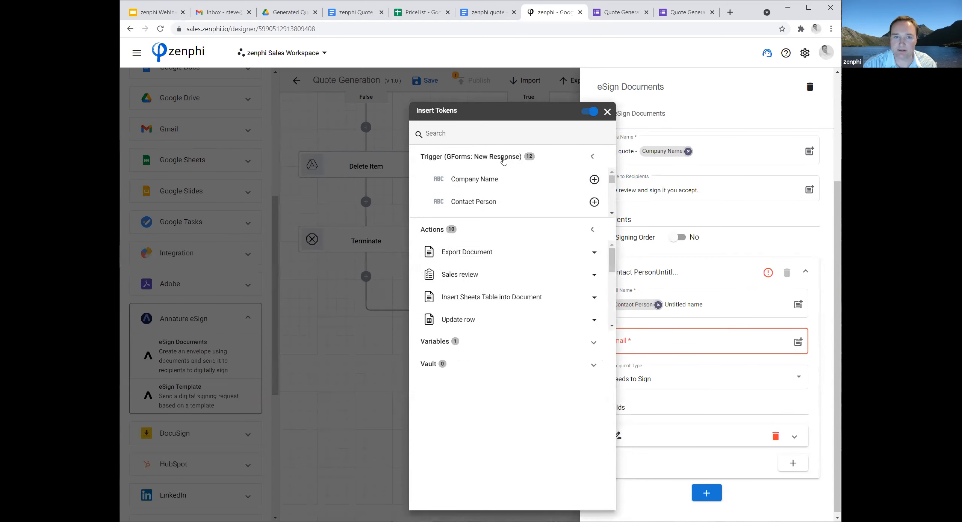
left_click(602, 247)
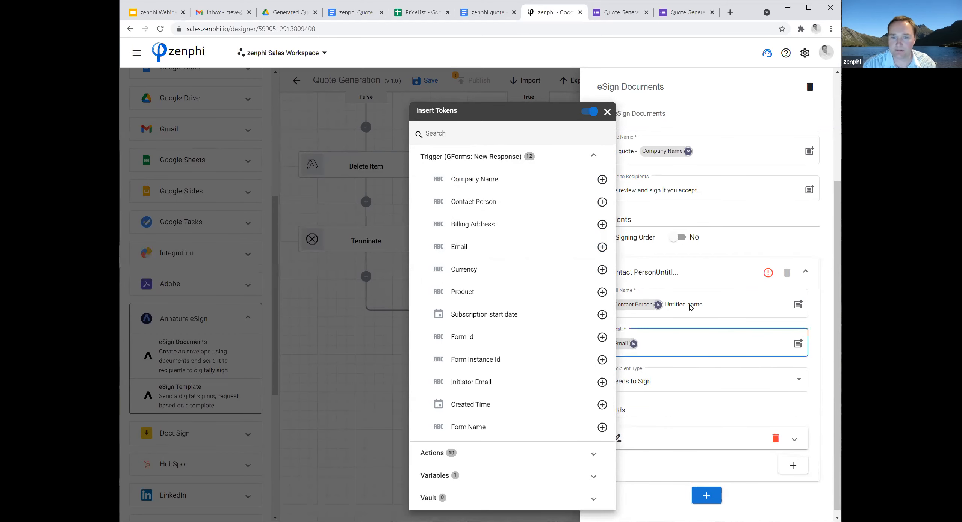
left_click(707, 308)
triple_click(706, 308)
key("BackSpace")
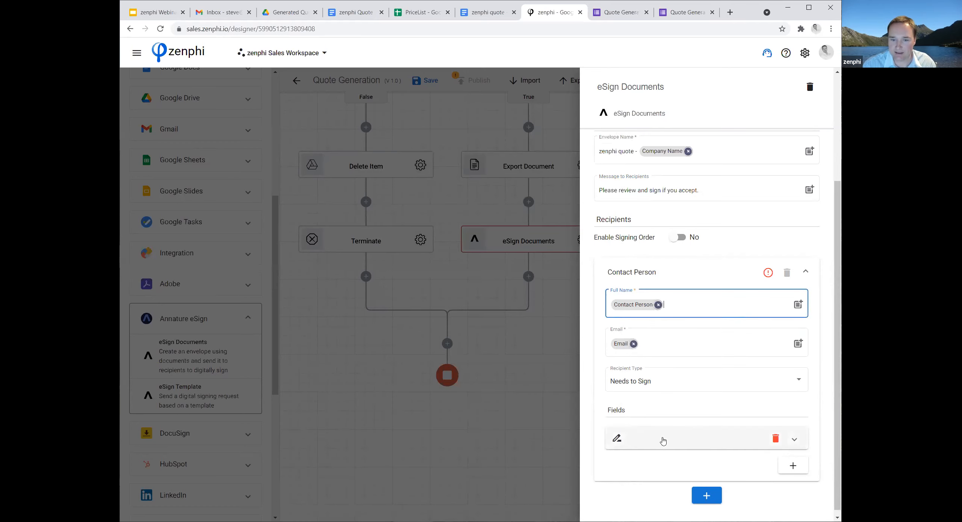
Expand the recipient's signature field and switch to the zenphi quote - Template document in Google Docs, closing the generated ACME quote.
left_click(795, 440)
scroll(816, 423, "down", 3)
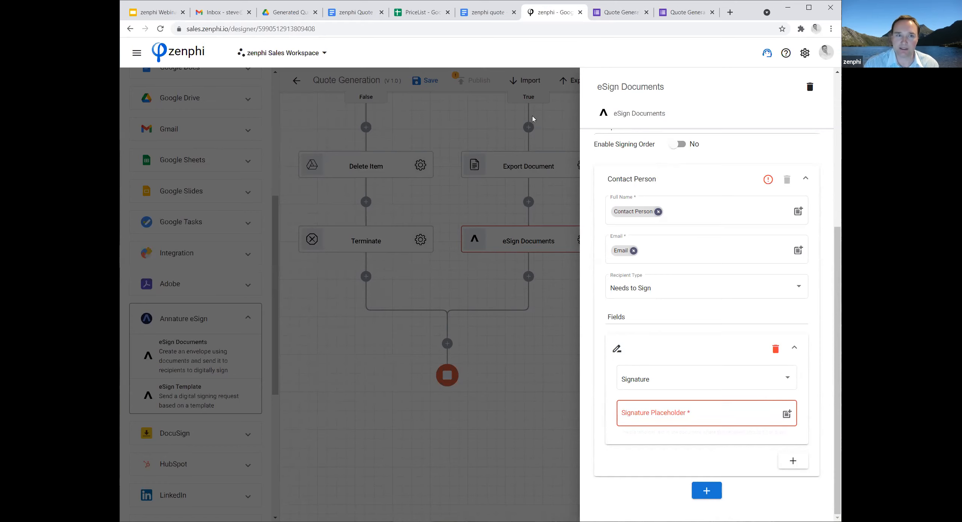
left_click(344, 14)
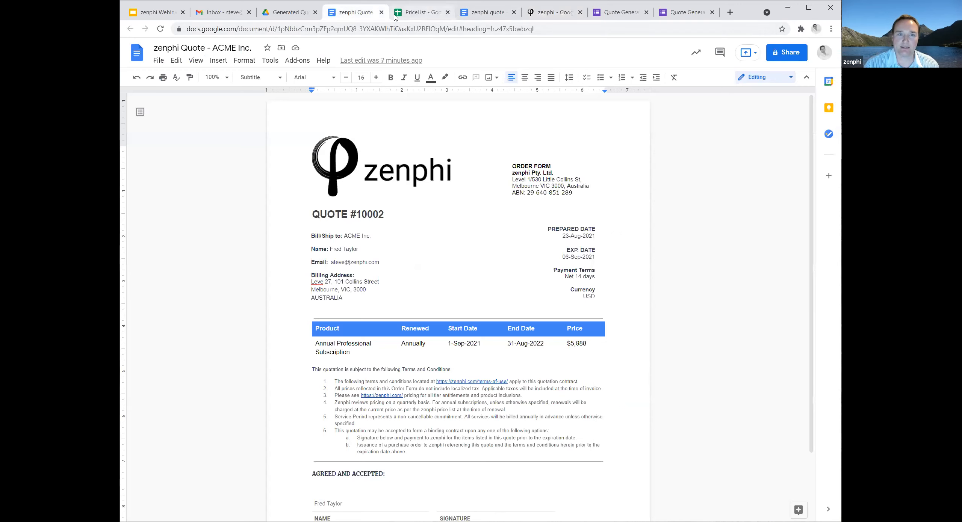
left_click(381, 12)
left_click(418, 12)
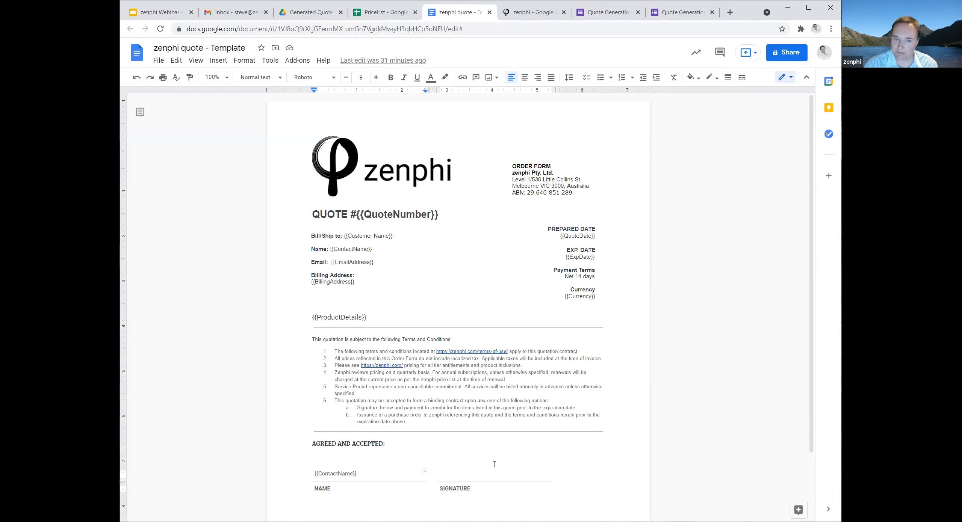
Enter the placeholder {{Signature}} in black text in the template's blank cell above the SIGNATURE label.
left_click(451, 474)
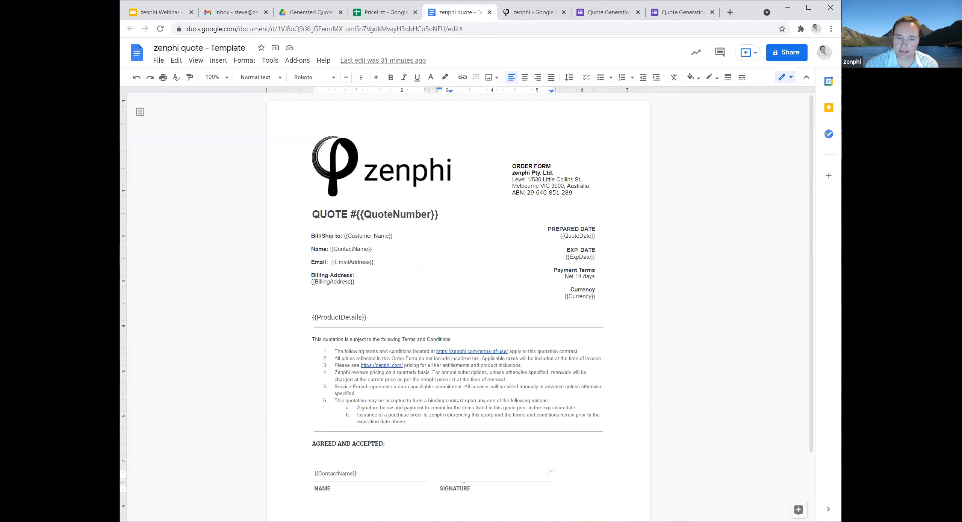
double_click(443, 476)
left_click(447, 474)
double_click(447, 475)
left_click(450, 475)
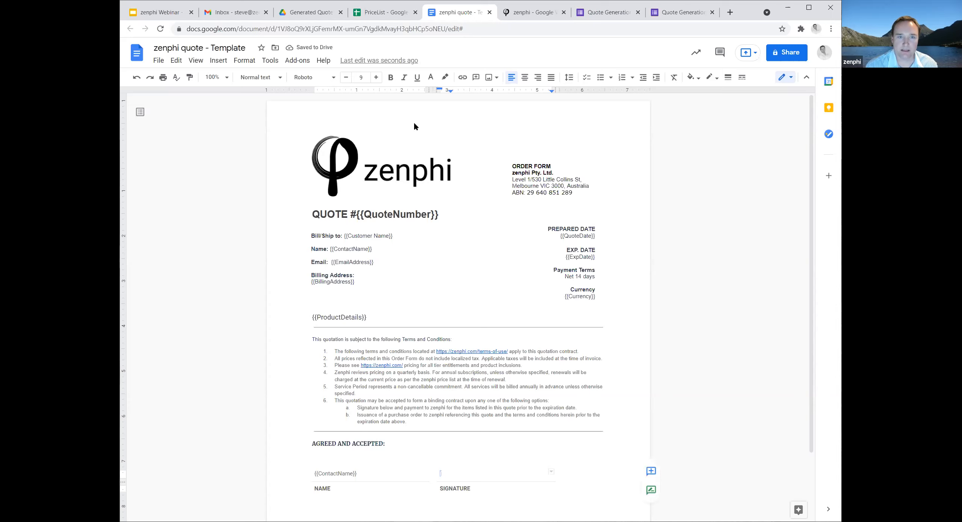
left_click(431, 78)
left_click(435, 95)
left_click(446, 480)
left_click(458, 475)
type("{{Signature")
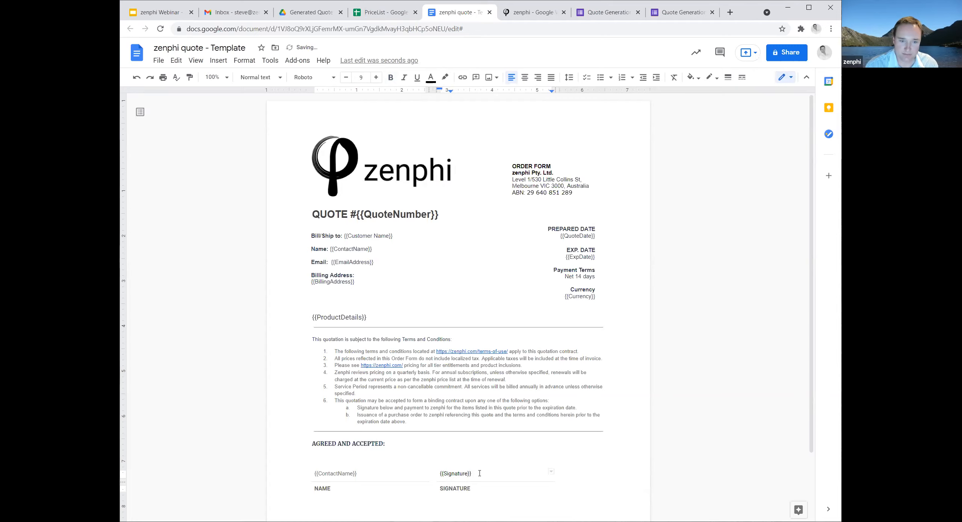
Copy the {{Signature}} placeholder and set its text colour to white in the template.
left_click(499, 493)
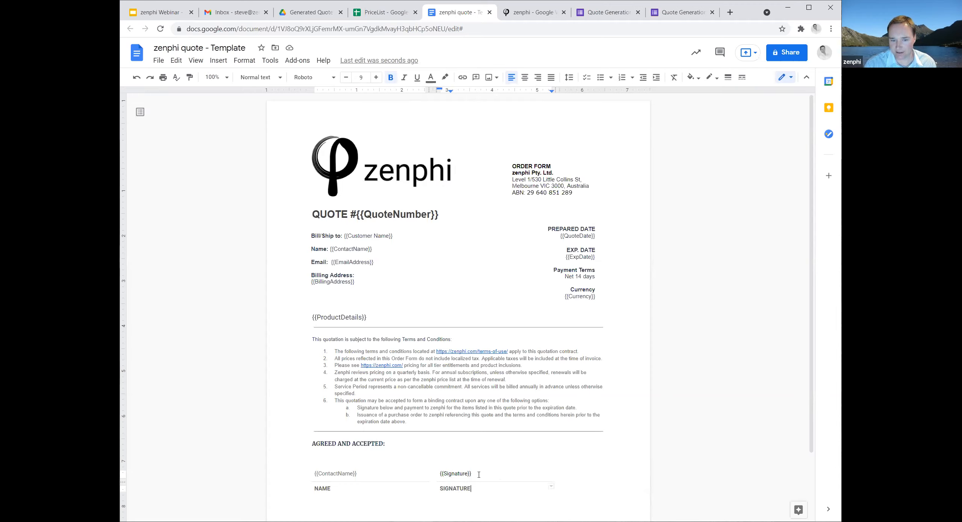
left_click_drag(480, 474, 437, 471)
key("ctrl+c")
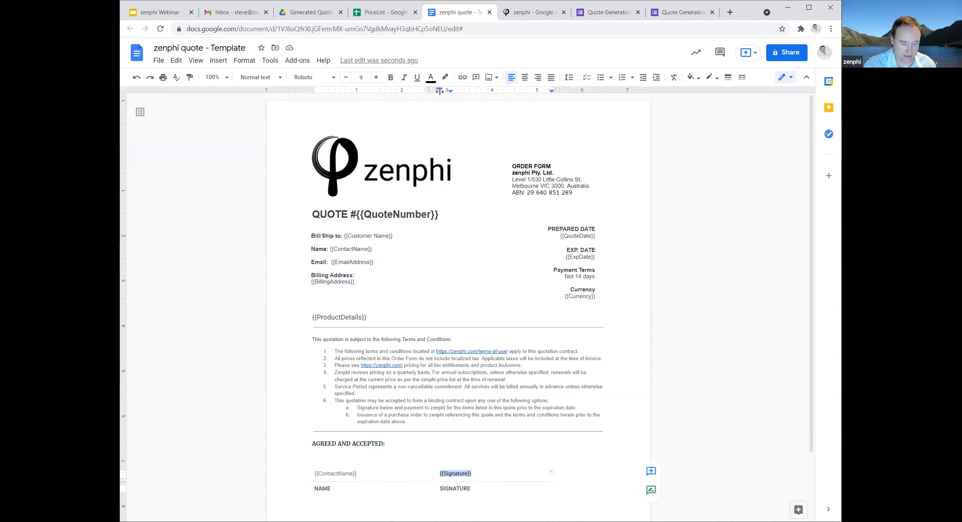
left_click(434, 82)
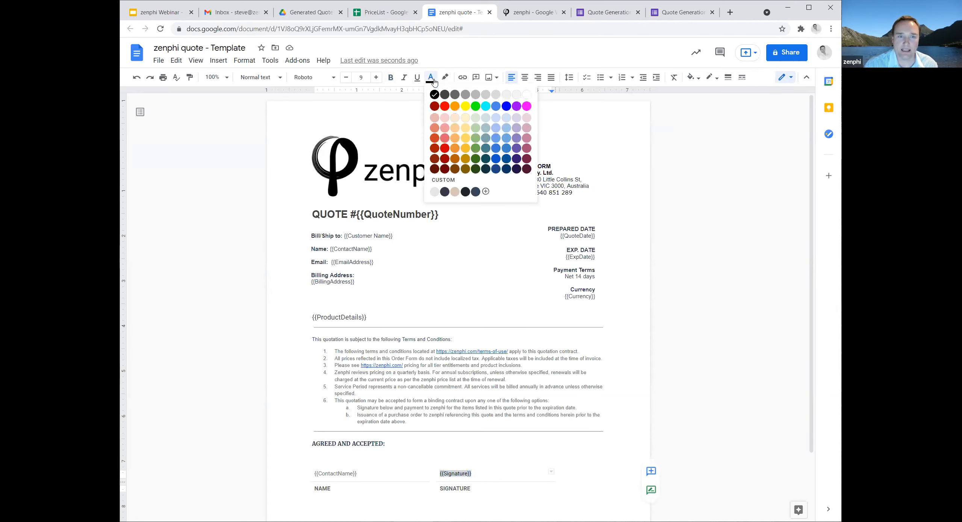
left_click(528, 95)
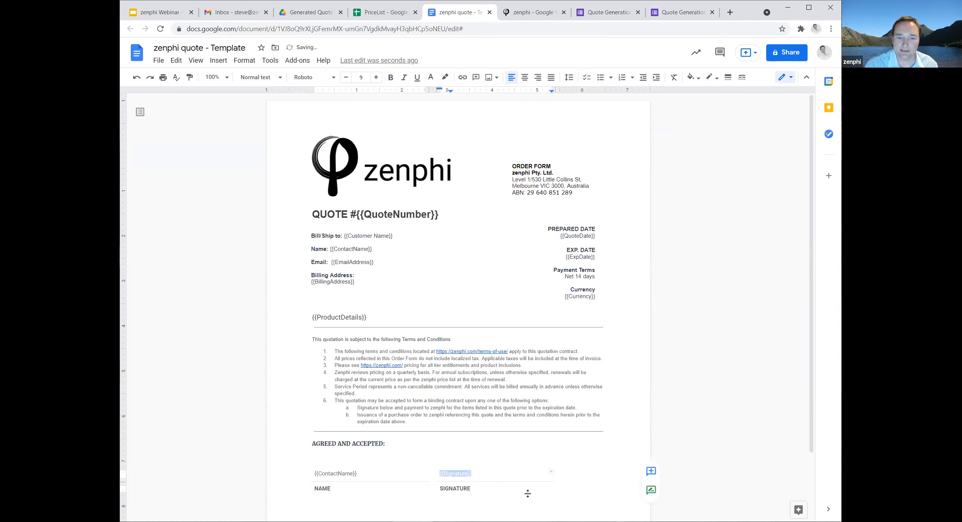
left_click(623, 504)
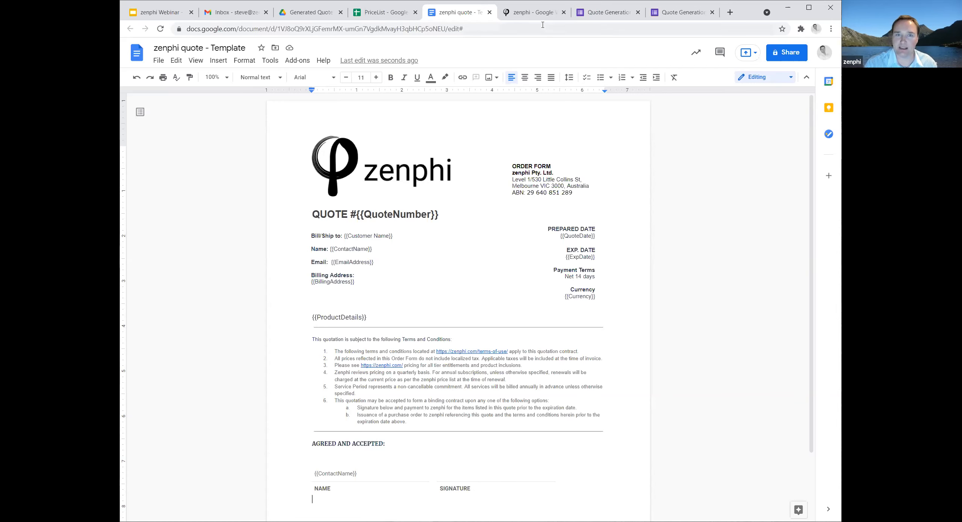
Switch back to the zenphi flow designer, set the recipient's Signature Placeholder to {{Signature}} and close the eSign Documents settings.
left_click(534, 13)
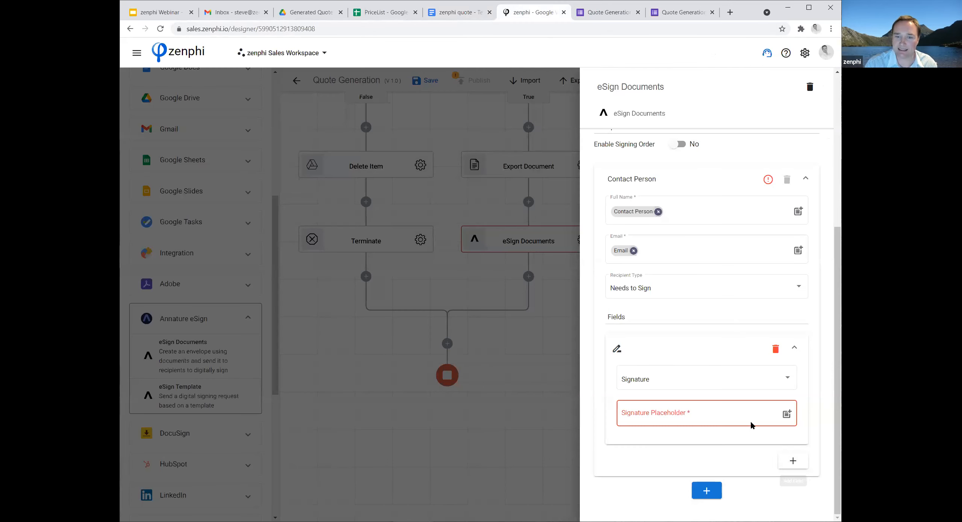
left_click(694, 414)
key("ctrl+v")
left_click(647, 494)
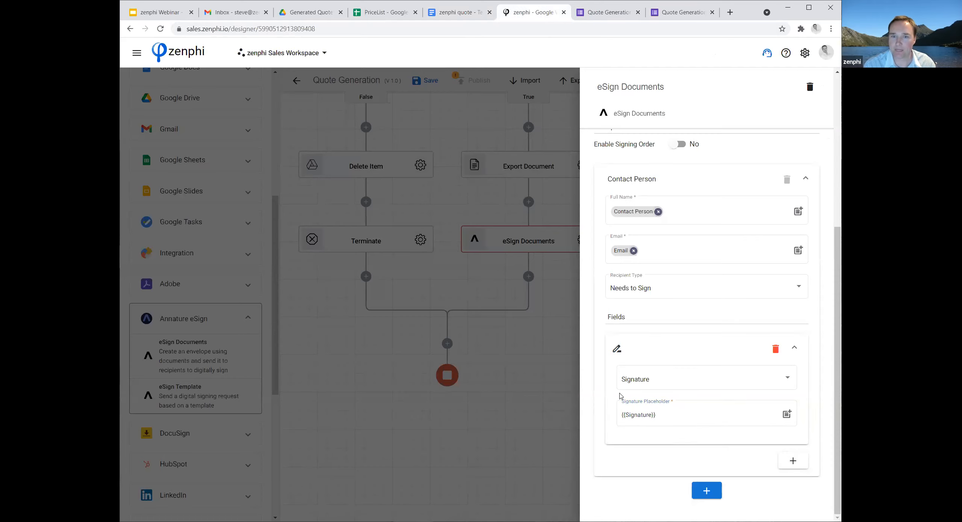
scroll(620, 396, "up", 6)
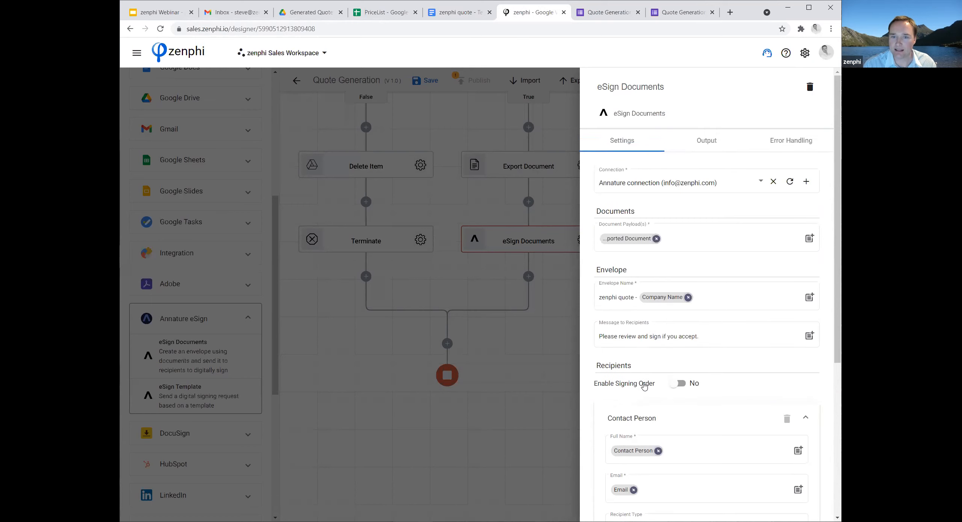
left_click(536, 430)
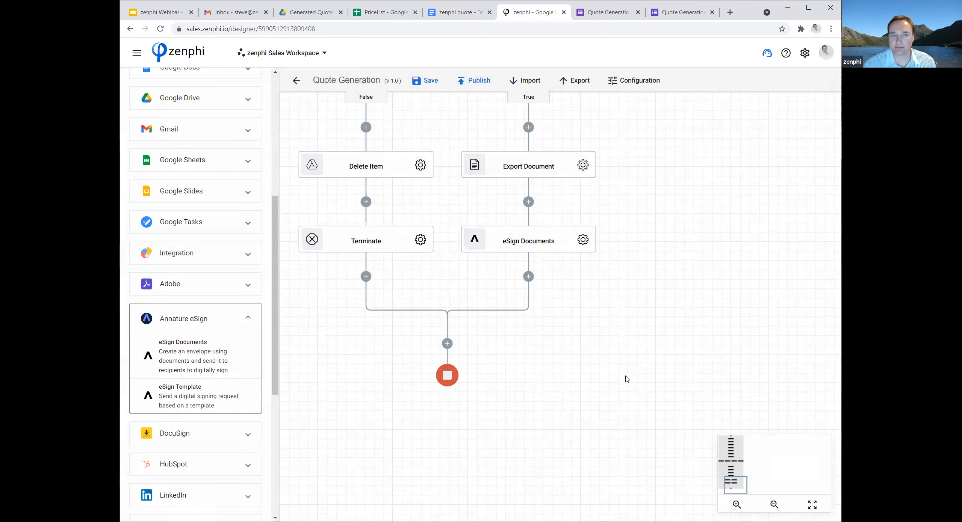
Switch to Google Drive and create a folder named Signed Quotes inside the Webinar folder.
left_click(319, 13)
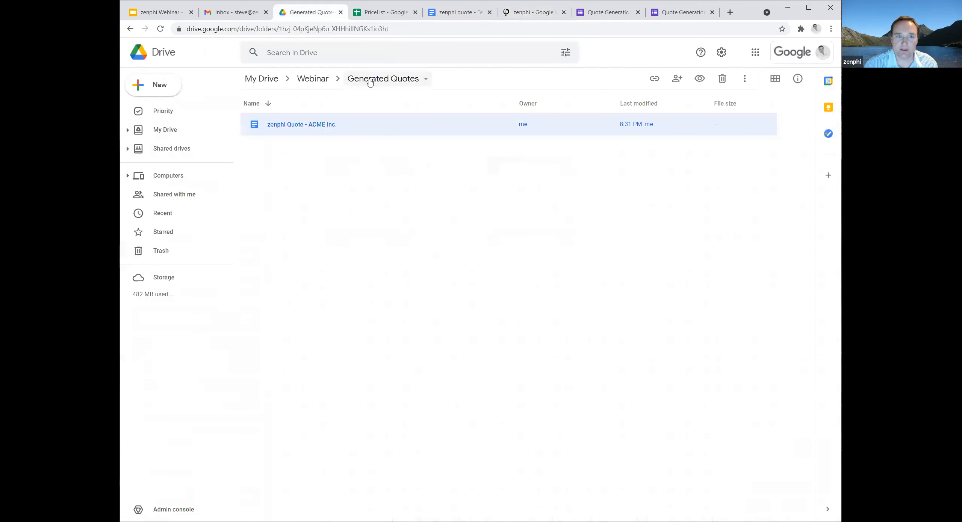
left_click(317, 79)
right_click(279, 272)
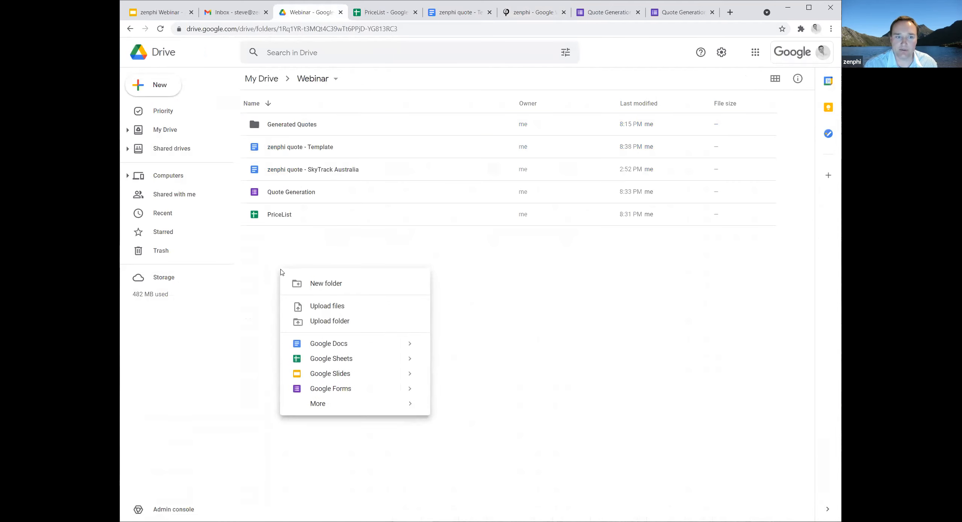
left_click(331, 285)
type("Signed DOcument")
left_click(435, 279)
key("BackSpace")
type("o")
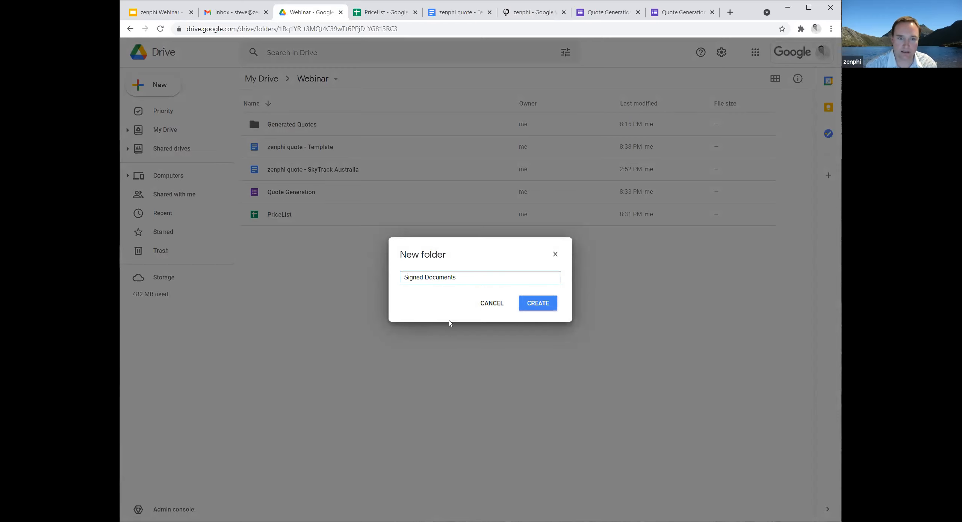
double_click(443, 278)
type("Quotes")
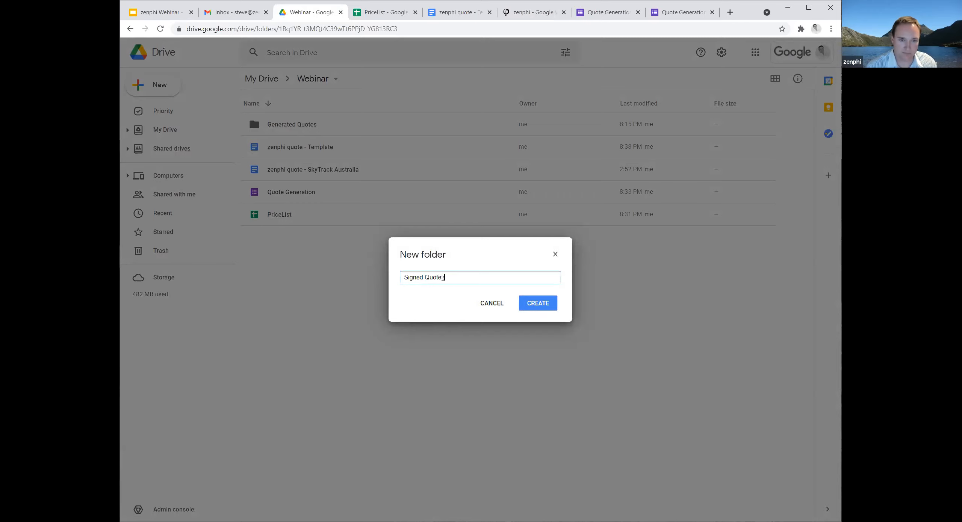
left_click(534, 303)
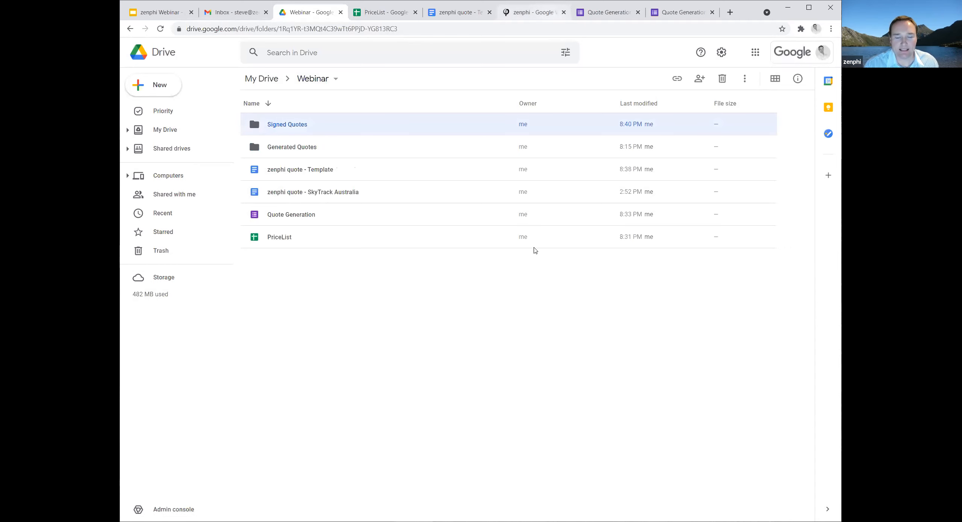
Switch back to the zenphi flow designer and add an If Condition directly after the eSign Documents action.
left_click(534, 12)
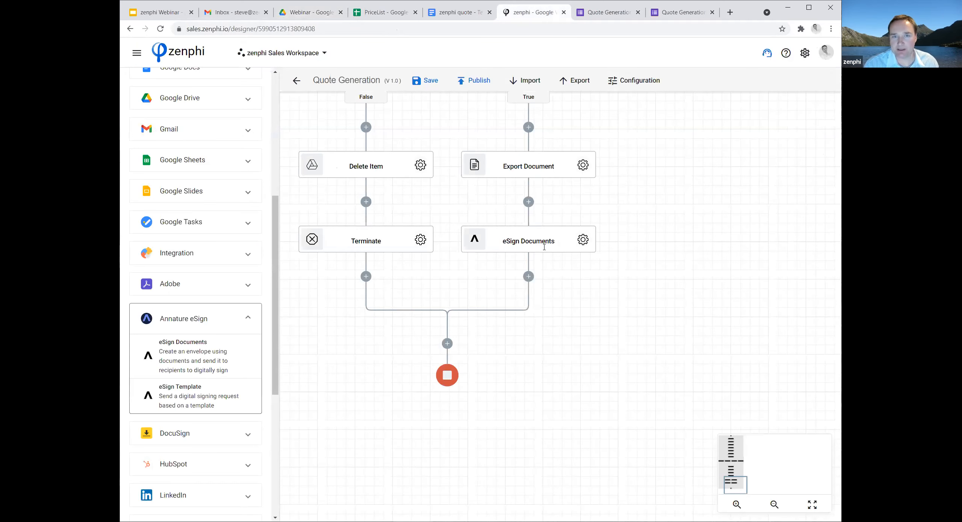
scroll(259, 224, "up", 1)
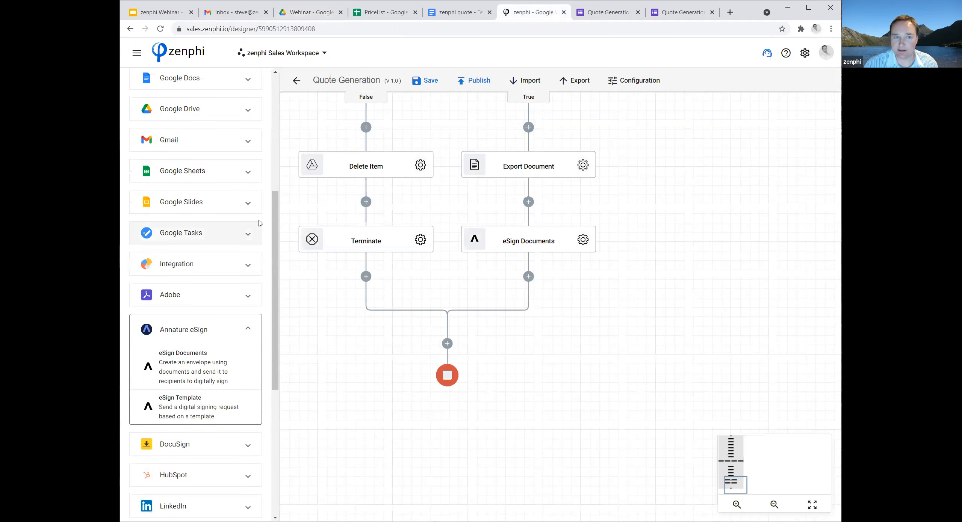
scroll(259, 223, "up", 8)
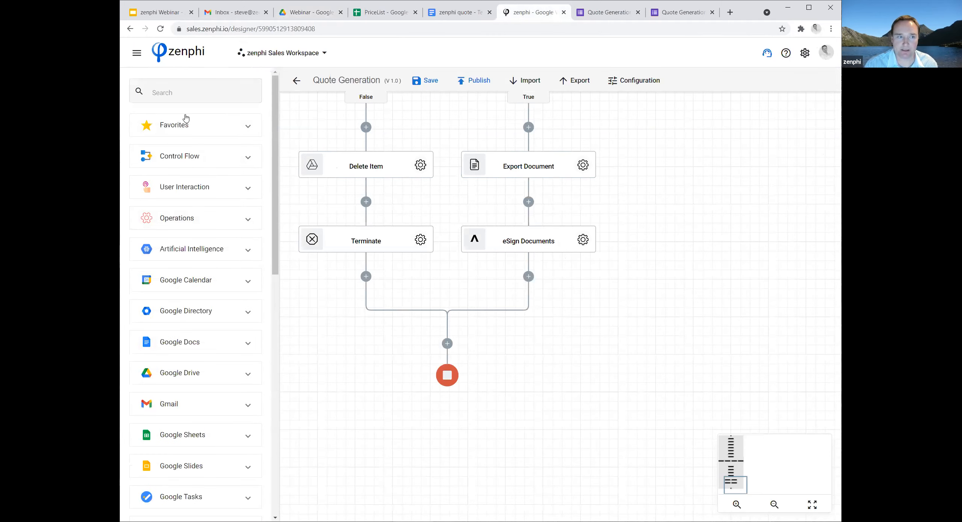
left_click(208, 130)
left_click_drag(178, 199, 528, 277)
Rename the If Condition below eSign Documents as "If signed".
left_click(524, 316)
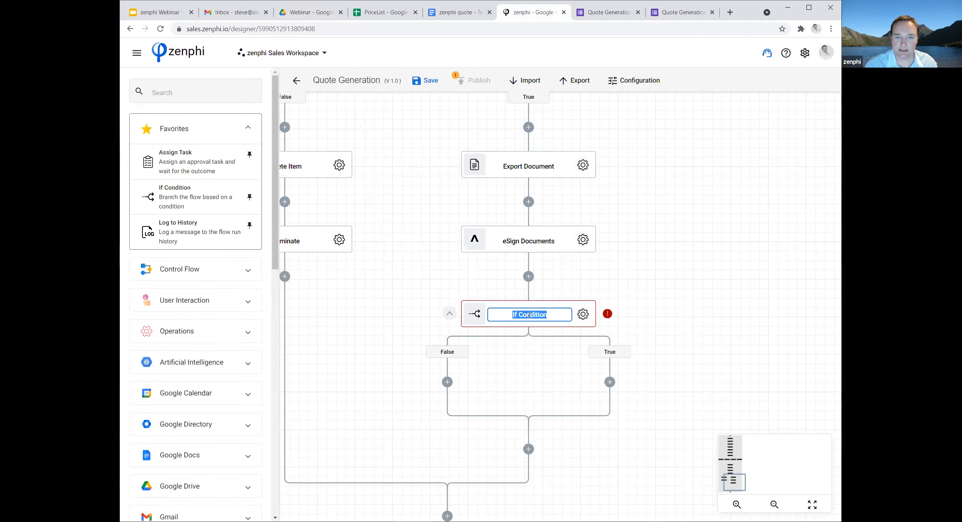
left_click_drag(559, 320, 540, 319)
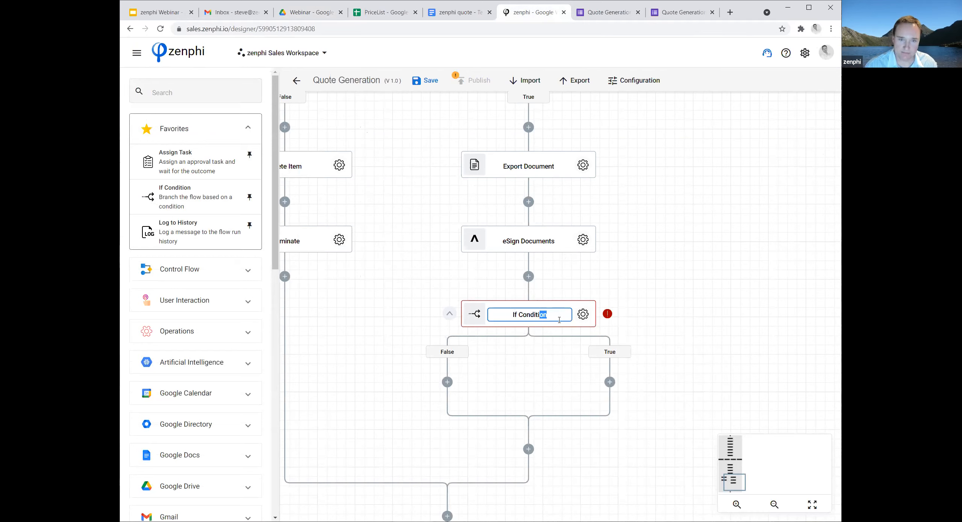
key("ctrl+a")
type("If signed")
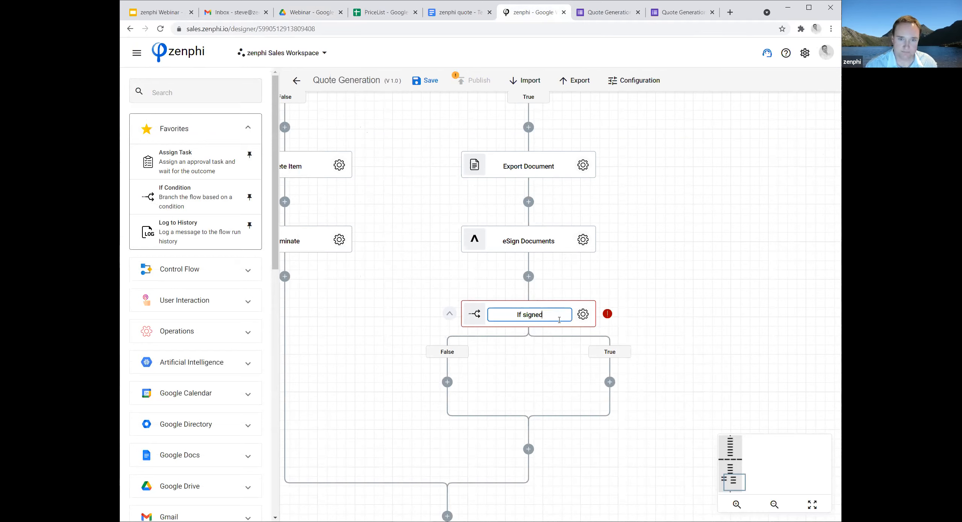
left_click(722, 305)
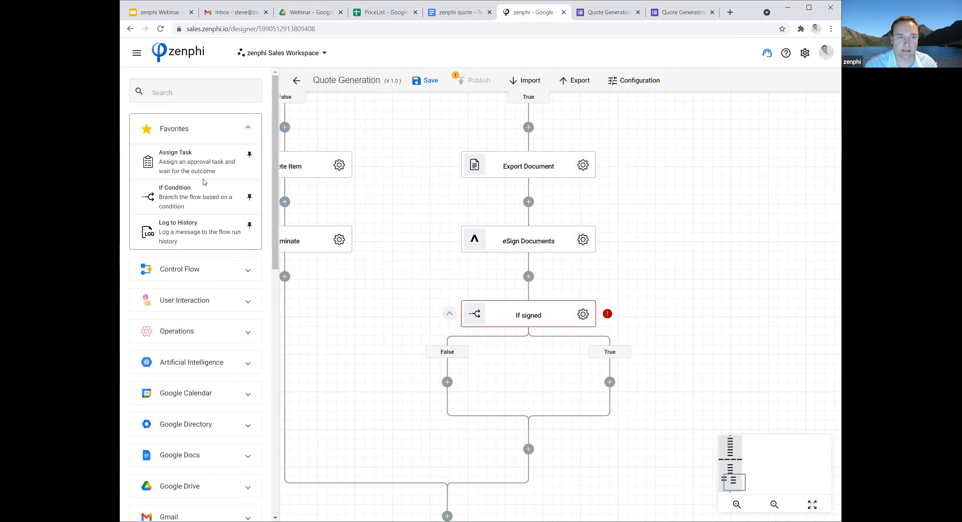
Open the condition settings of If signed and use the eSign Documents action's Outcome token as the value to test.
left_click(583, 315)
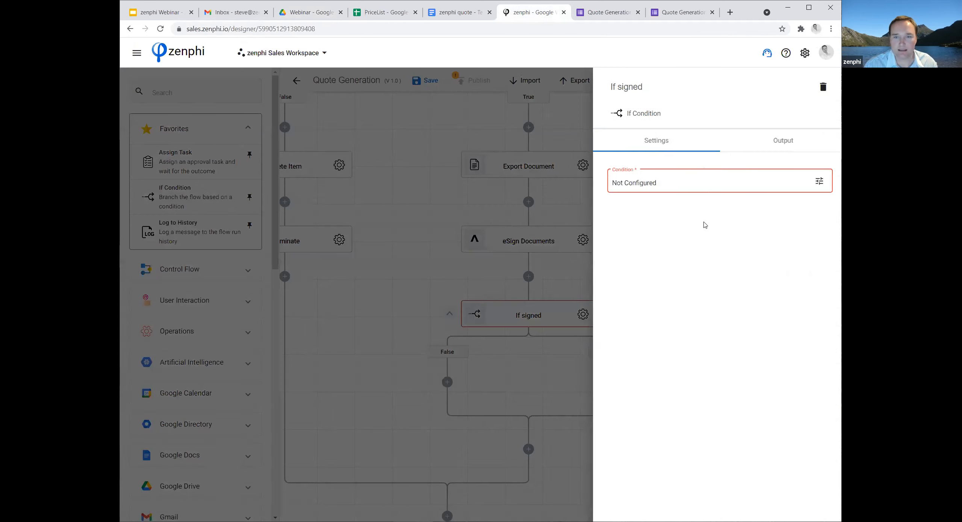
left_click(814, 182)
left_click(403, 158)
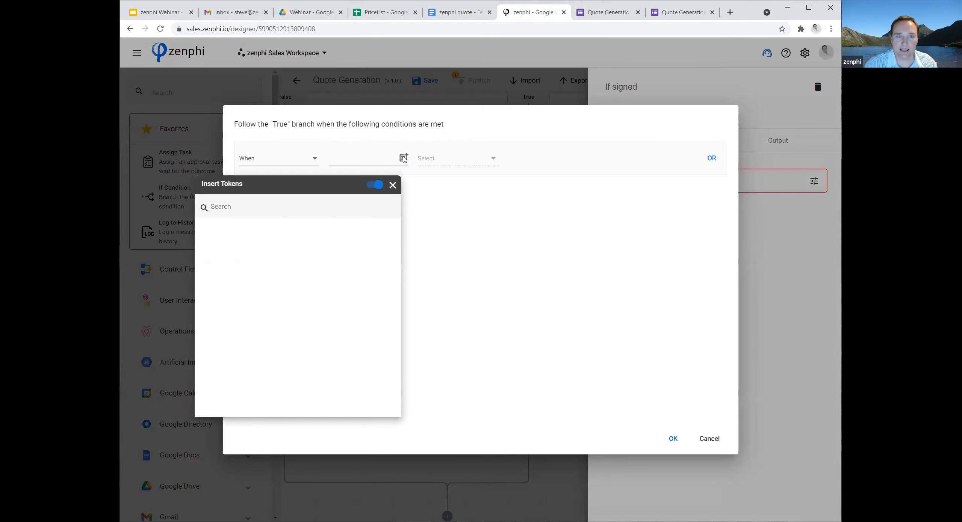
left_click(380, 274)
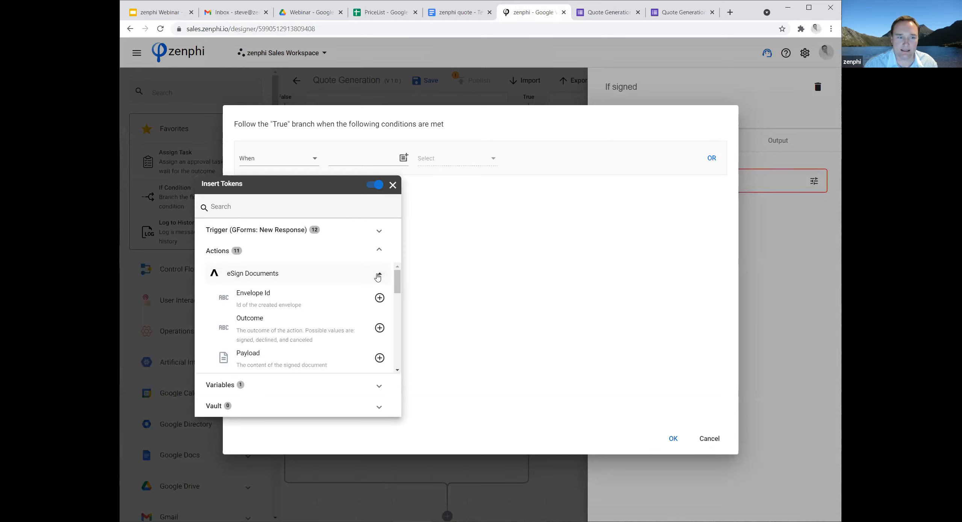
scroll(376, 284, "down", 1)
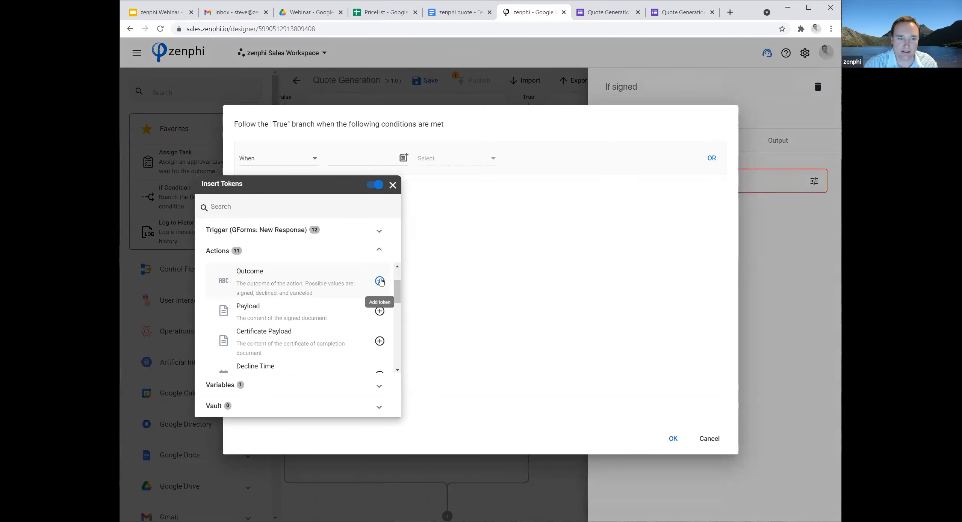
left_click(380, 281)
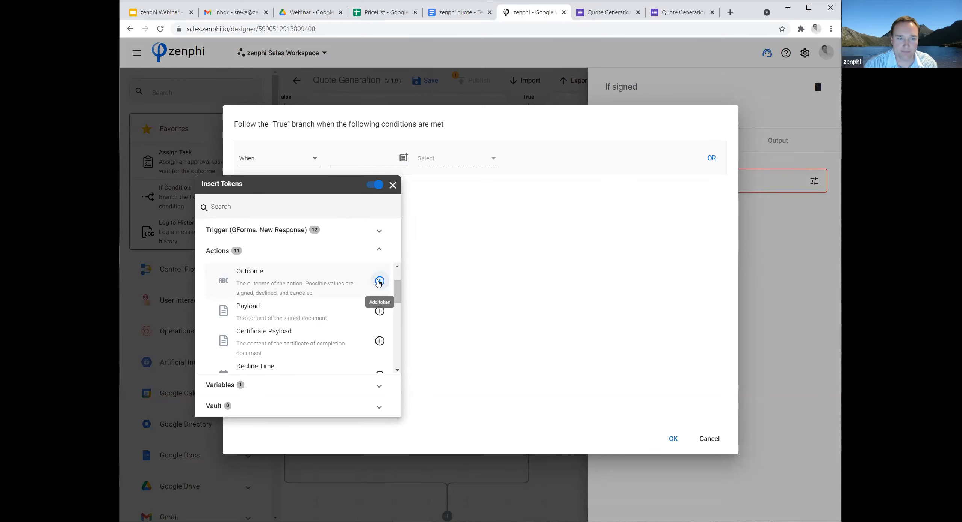
Complete the clause with the operator Equal to (=) and the value "signed", and confirm the condition.
left_click(433, 160)
left_click(436, 160)
left_click(439, 161)
left_click(529, 157)
type("signed")
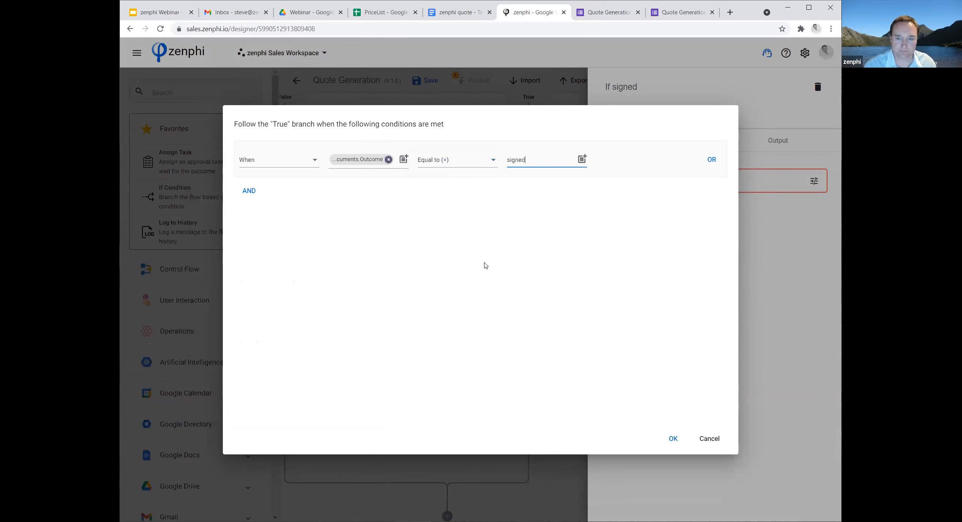
left_click(673, 439)
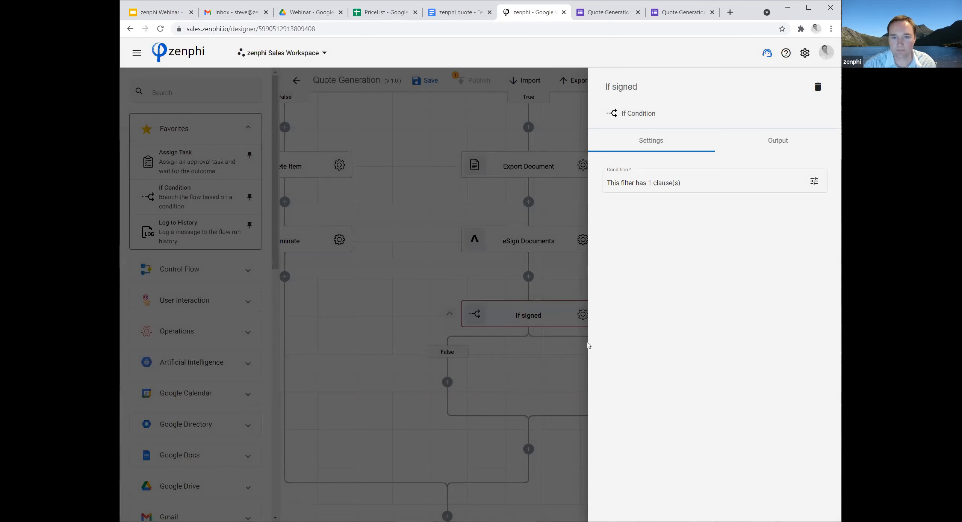
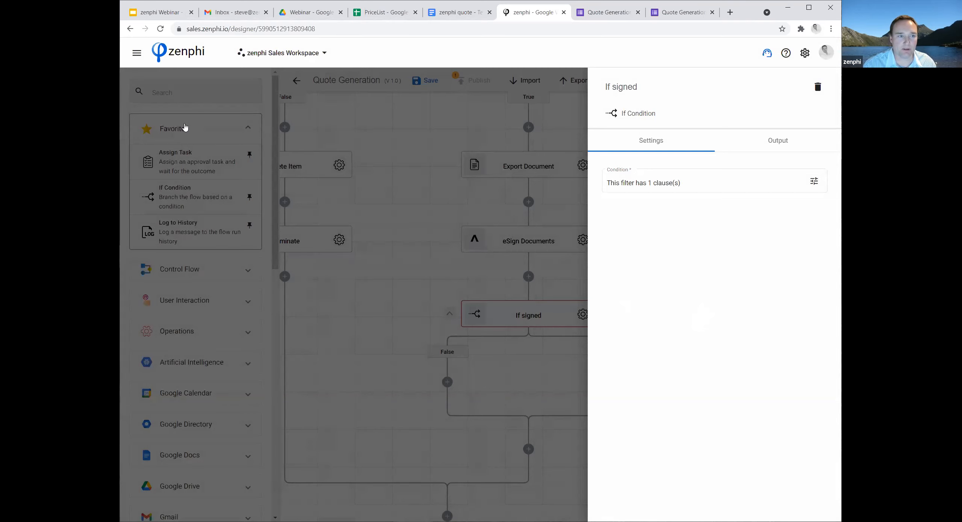
Find the Save File action by searching for "save" and add it to the True branch of If signed.
left_click(174, 94)
left_click(189, 97)
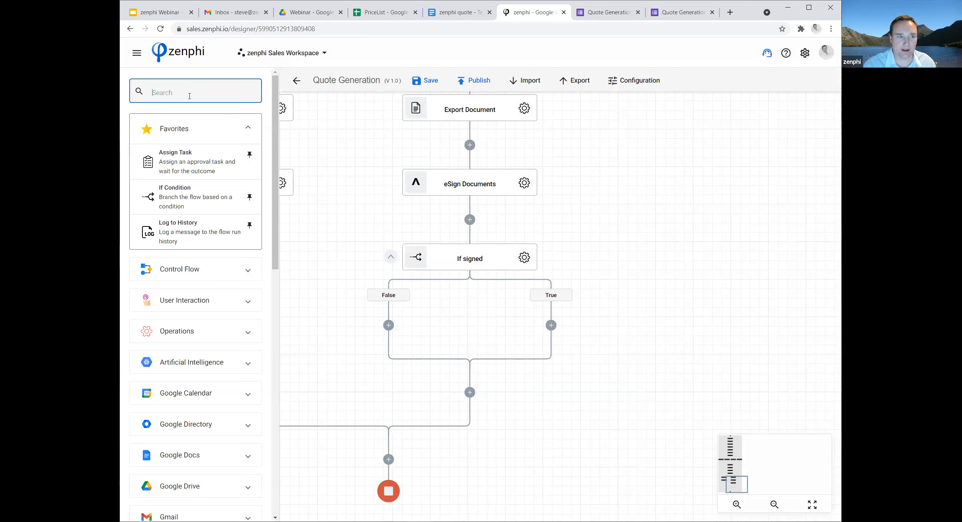
type("save")
left_click(142, 210)
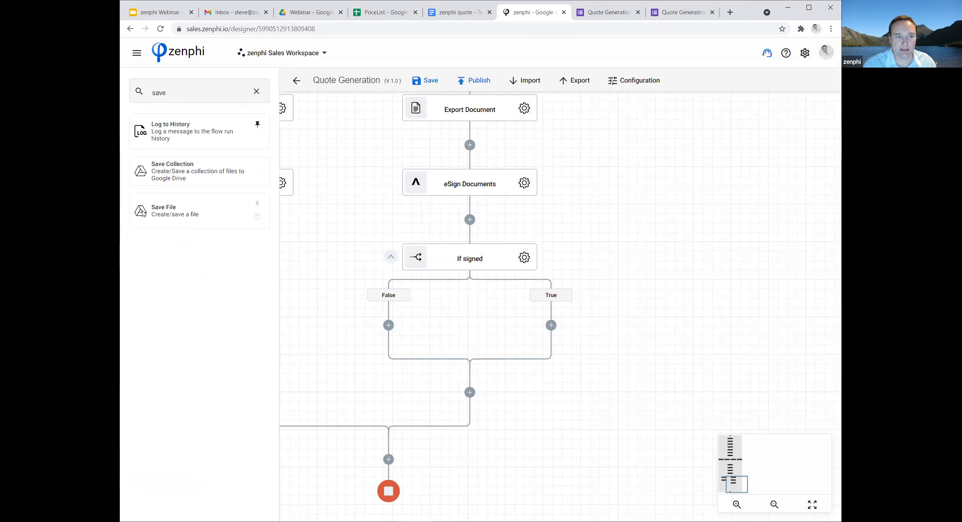
left_click_drag(143, 211, 551, 325)
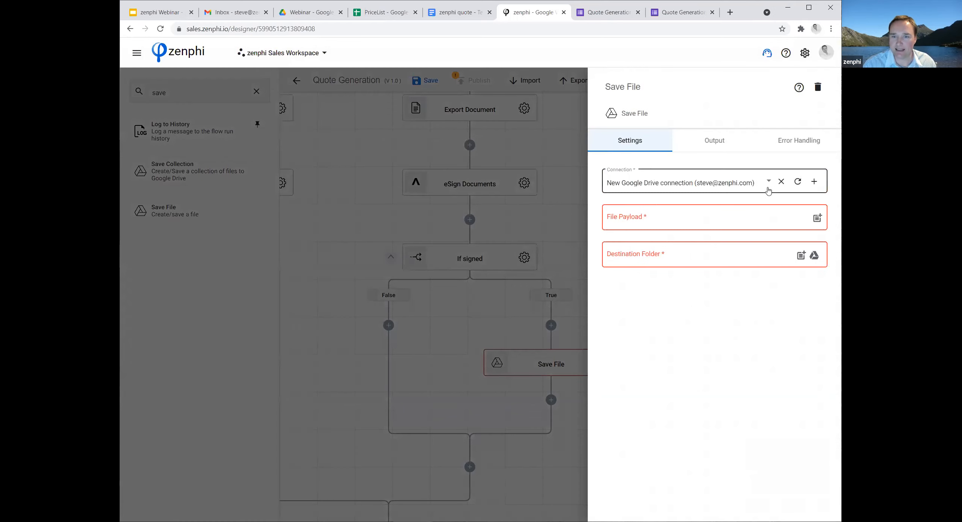
Set the Save File action's File Payload to the Payload token from eSign Documents.
left_click(818, 219)
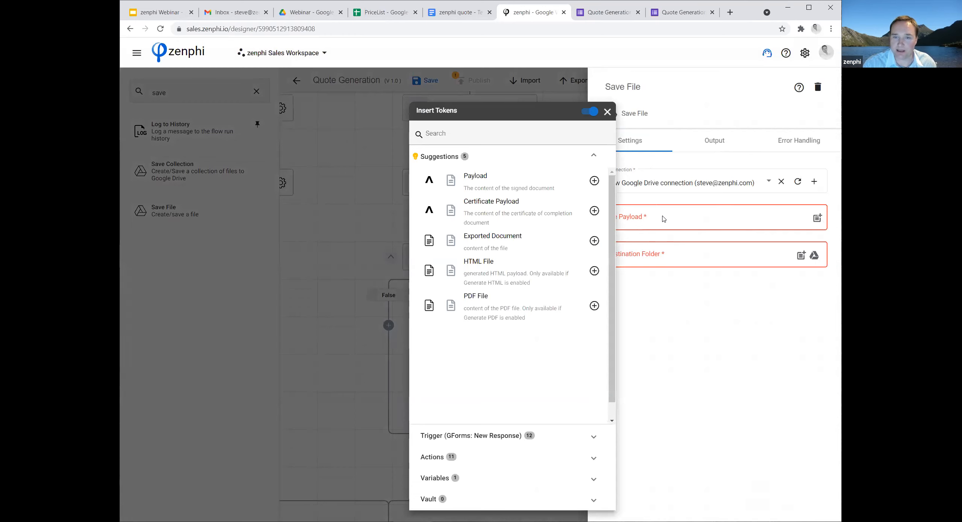
left_click(509, 458)
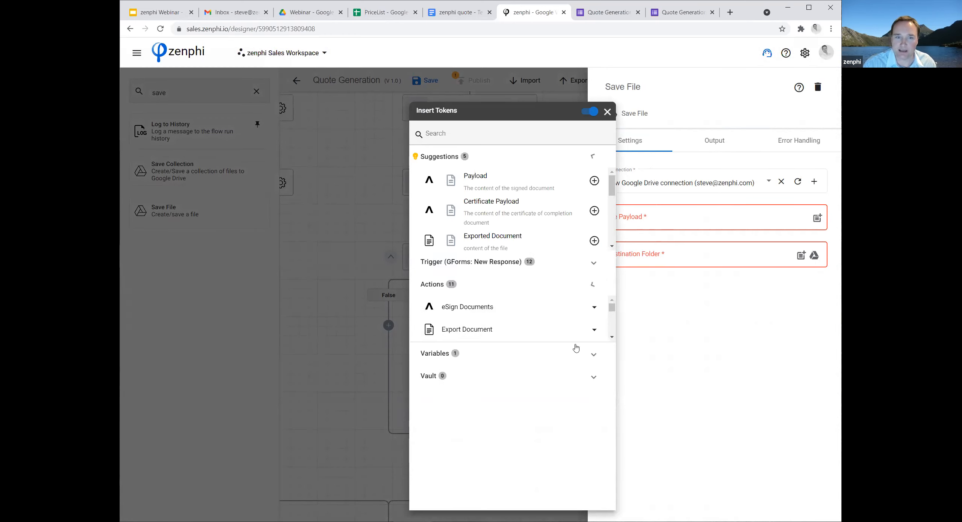
left_click(516, 224)
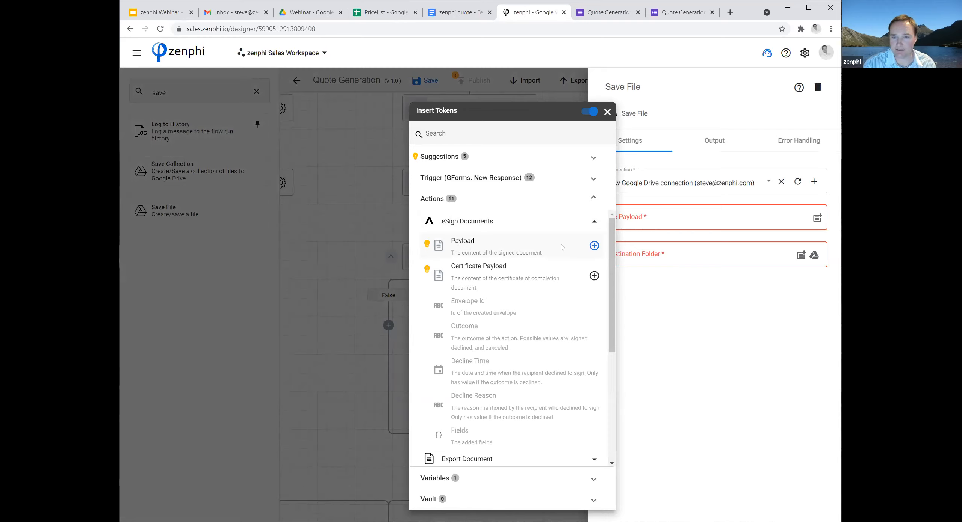
left_click(594, 245)
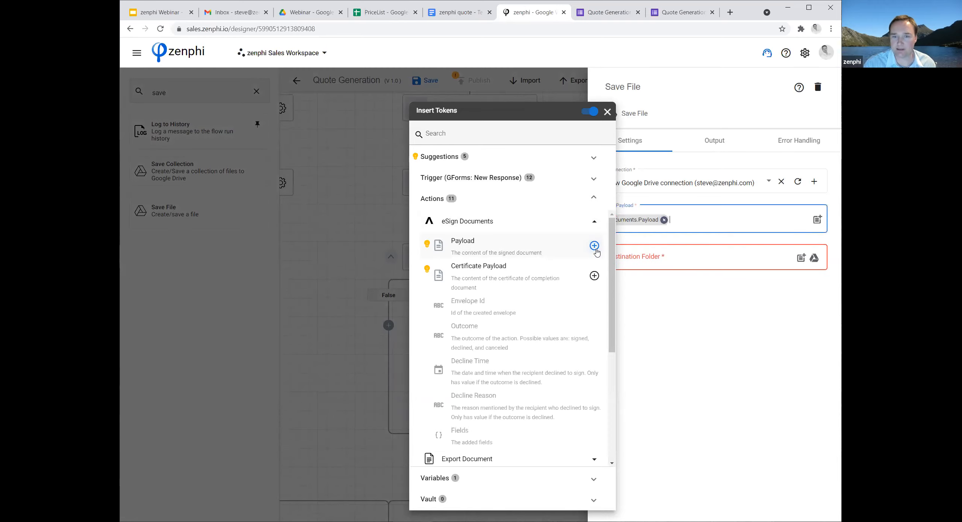
Choose Signed Quotes inside the Webinar folder of My Drive as the Save File destination, and close the action's settings.
left_click(815, 259)
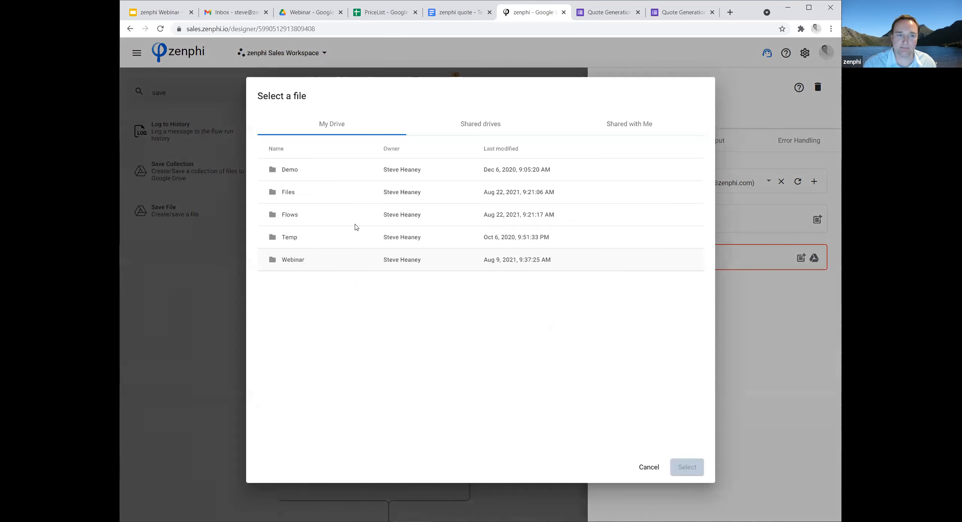
double_click(356, 225)
left_click(300, 209)
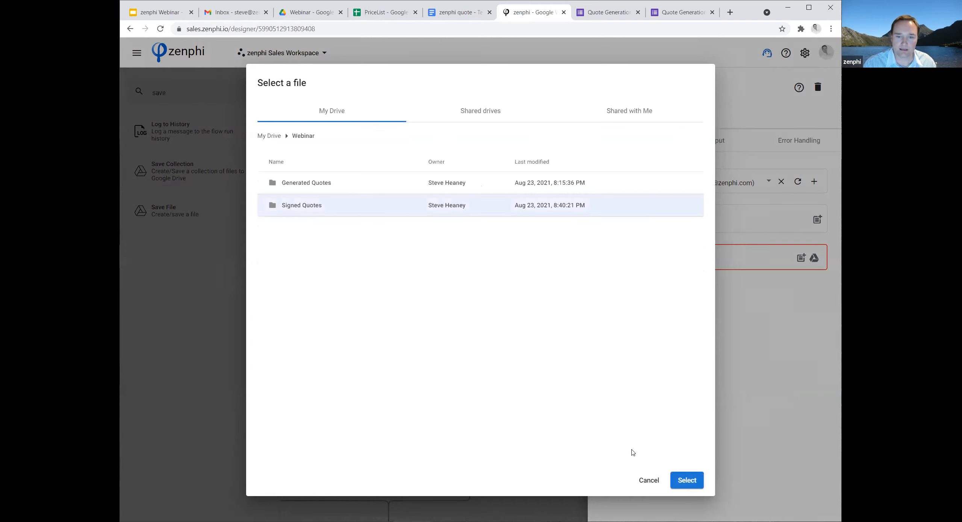
left_click(687, 480)
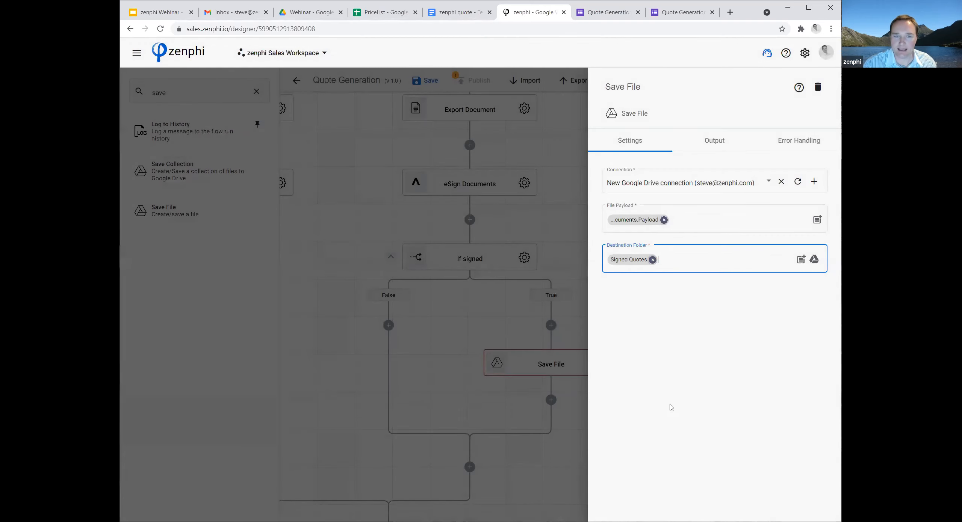
key("Escape")
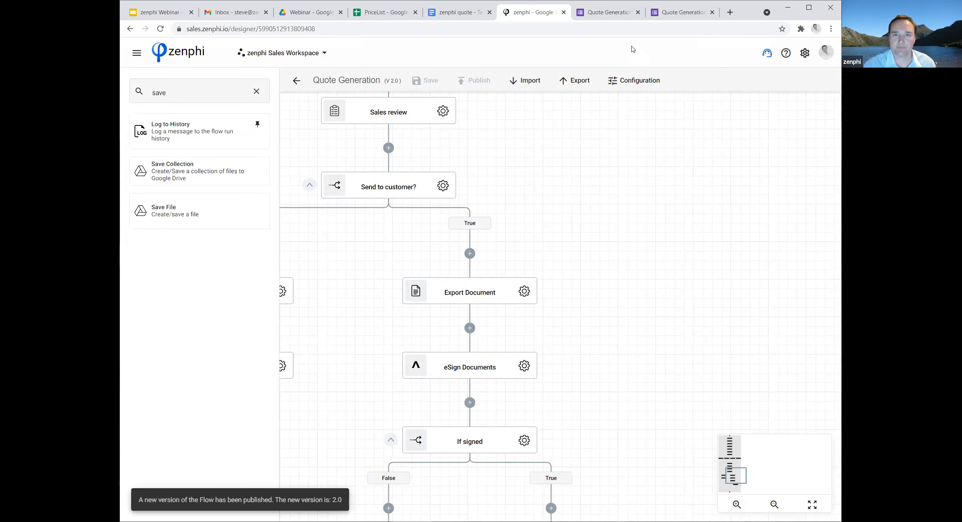
Switch to the submitted Quote Generation form and start another response.
left_click(618, 13)
left_click(685, 14)
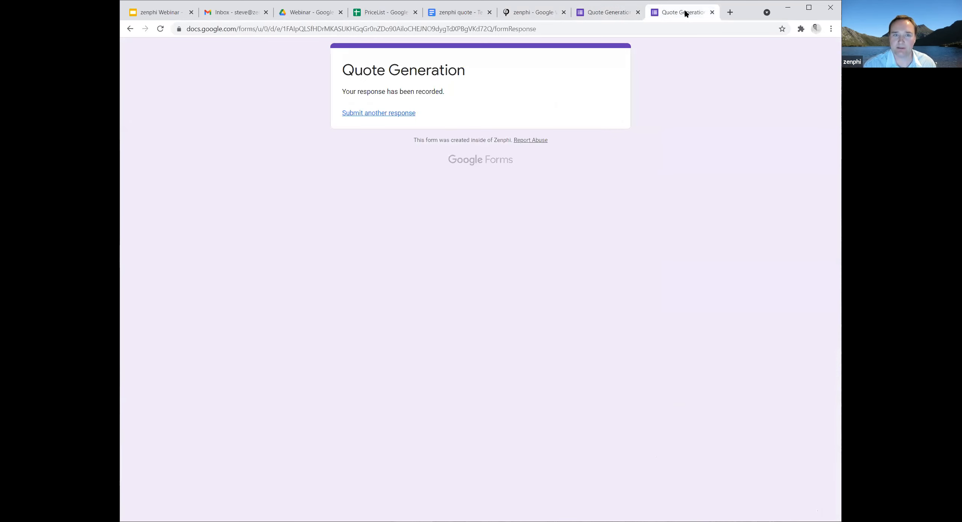
left_click(374, 114)
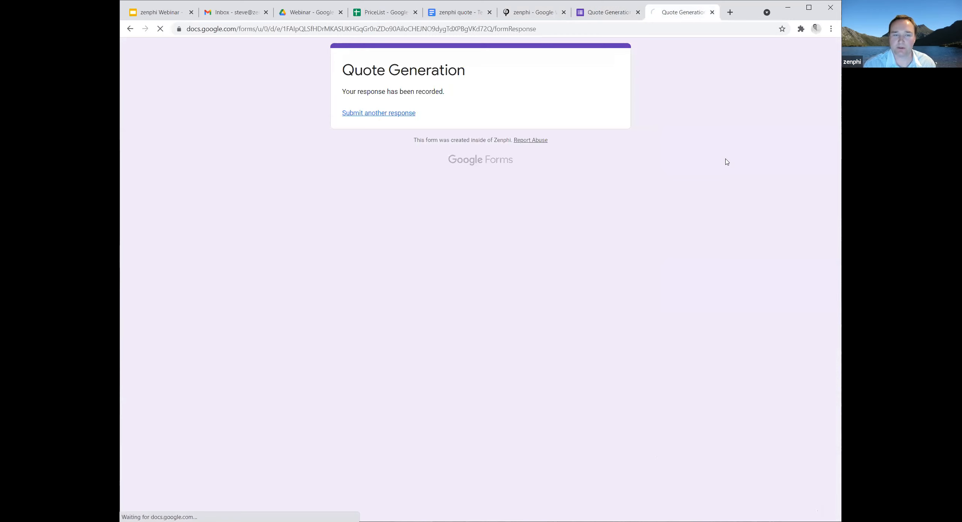
Fill in the company name as "Incredible Inc." and enter the contact person's full name.
left_click(356, 163)
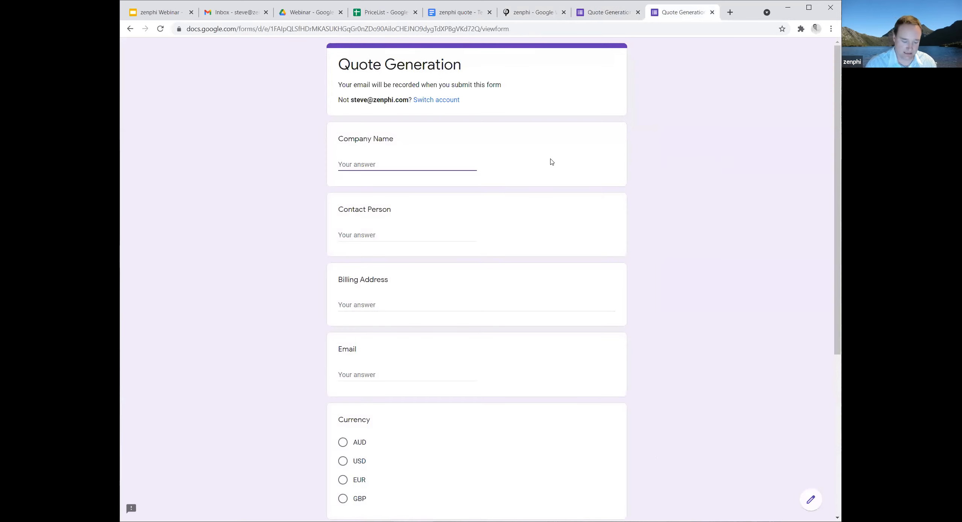
type("Incredible Inc.")
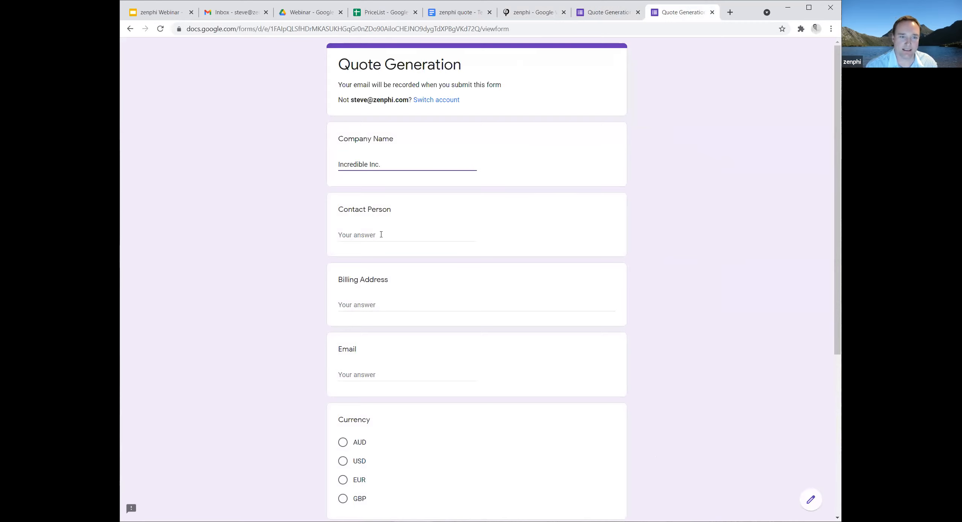
left_click(432, 233)
Enter the customer's billing address on three lines, with street, city details and country each on its own line.
left_click(436, 300)
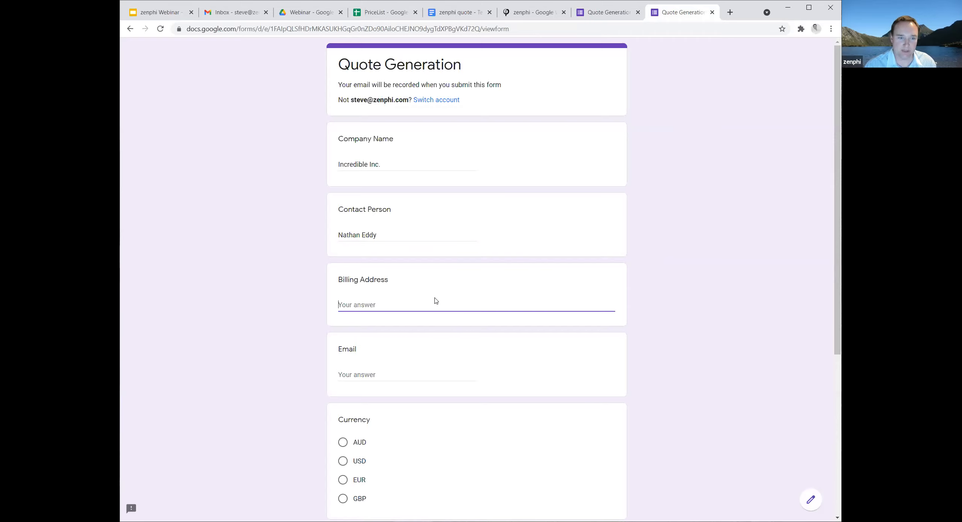
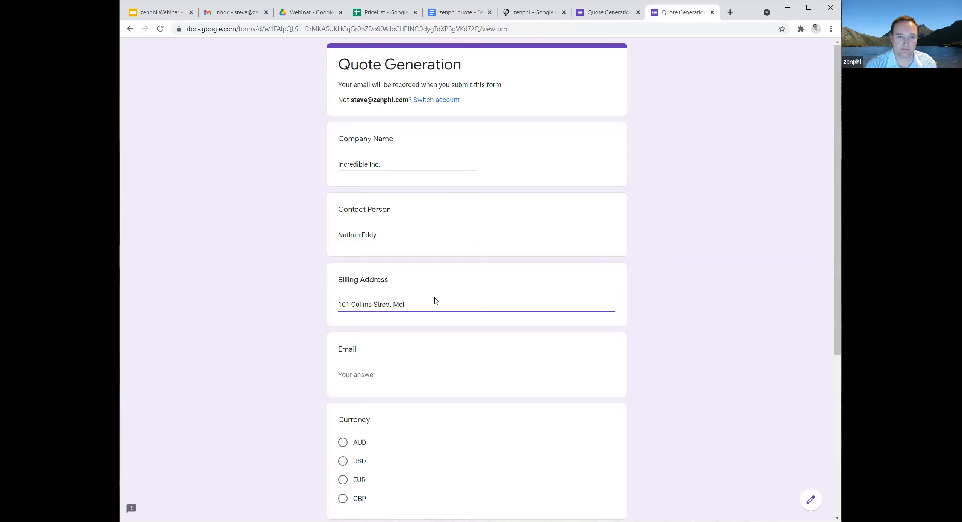
key("Return")
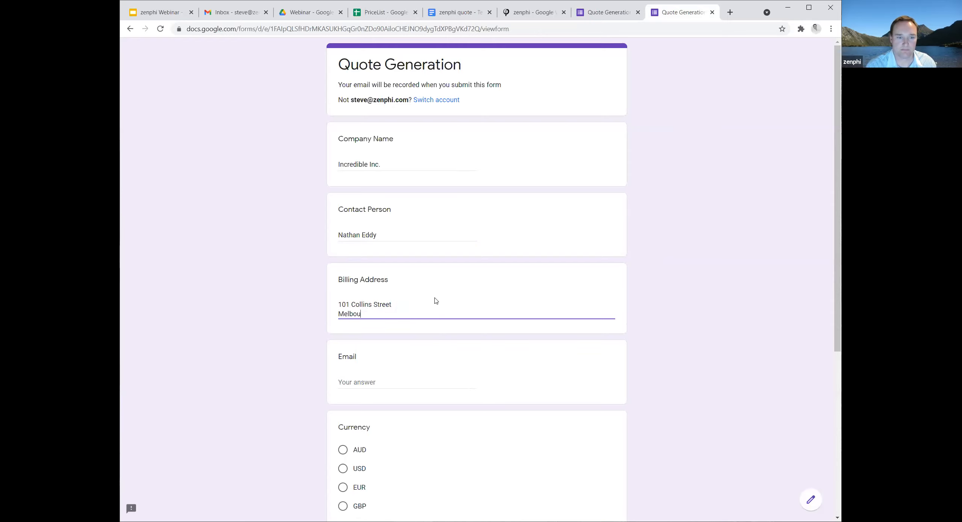
key("Return")
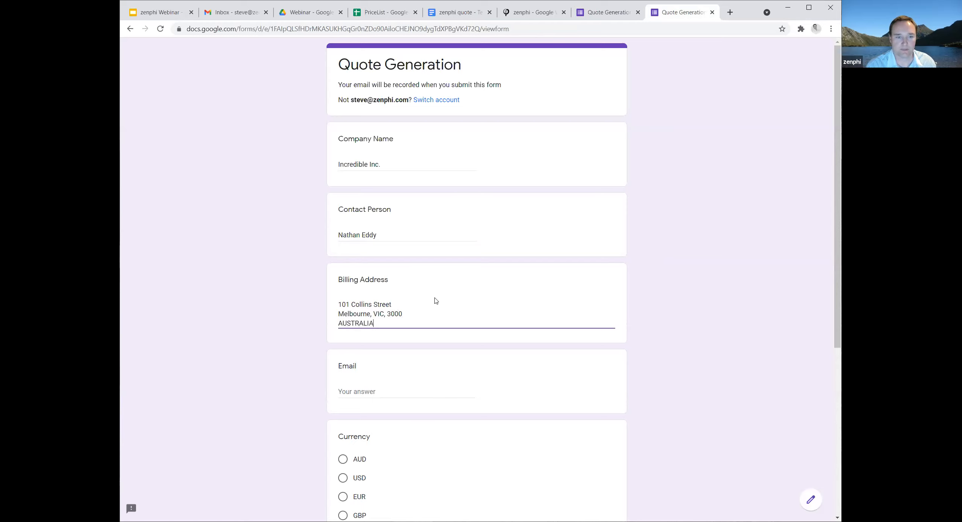
Fill in the contact's e-mail address in the quote form.
left_click(372, 391)
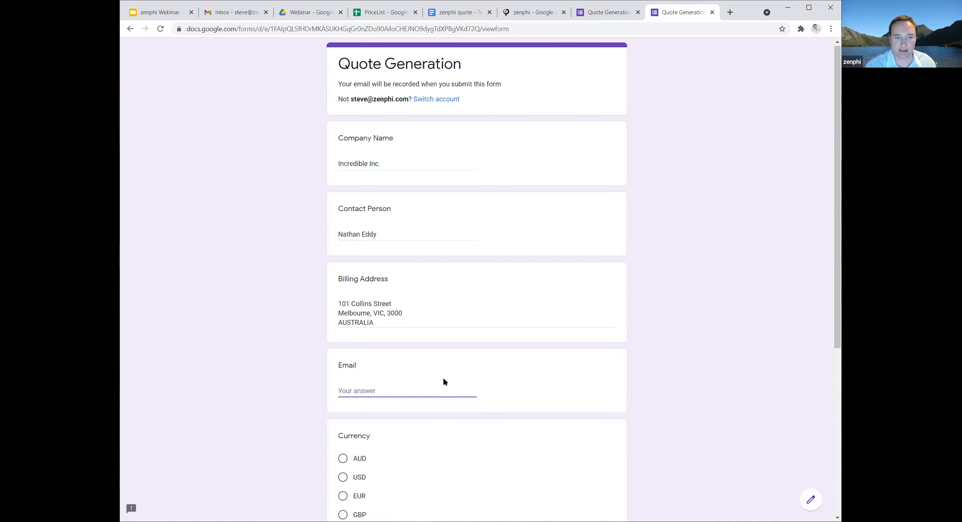
scroll(443, 378, "down", 1)
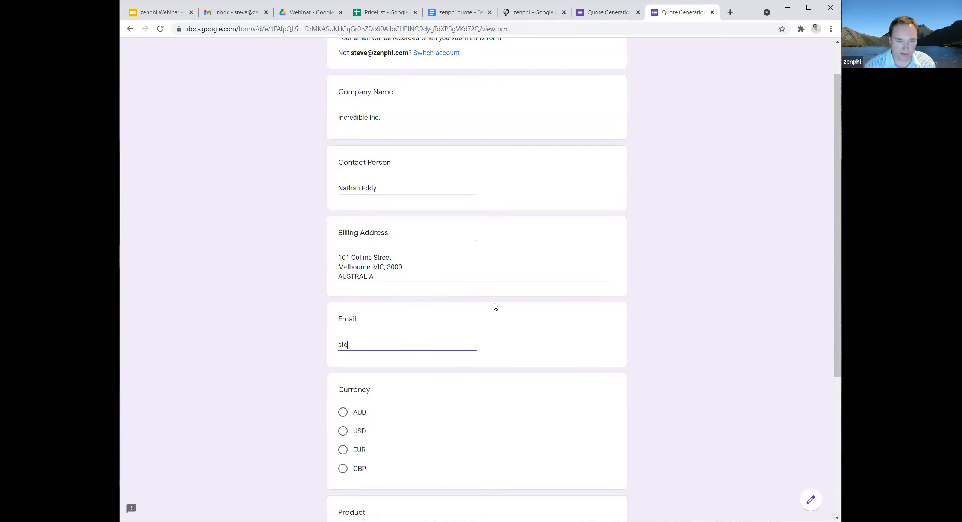
Select AUD as the currency and Professional as the product for the quote.
left_click(344, 411)
scroll(541, 383, "down", 2)
scroll(489, 383, "down", 2)
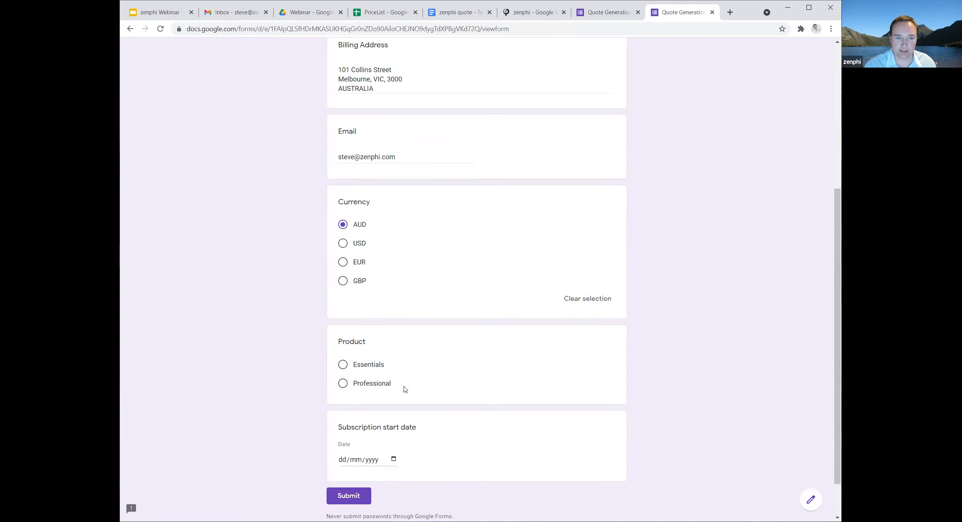
left_click(350, 383)
scroll(413, 402, "down", 2)
Set the subscription start date to 01/10/2021 and submit the form.
left_click(394, 411)
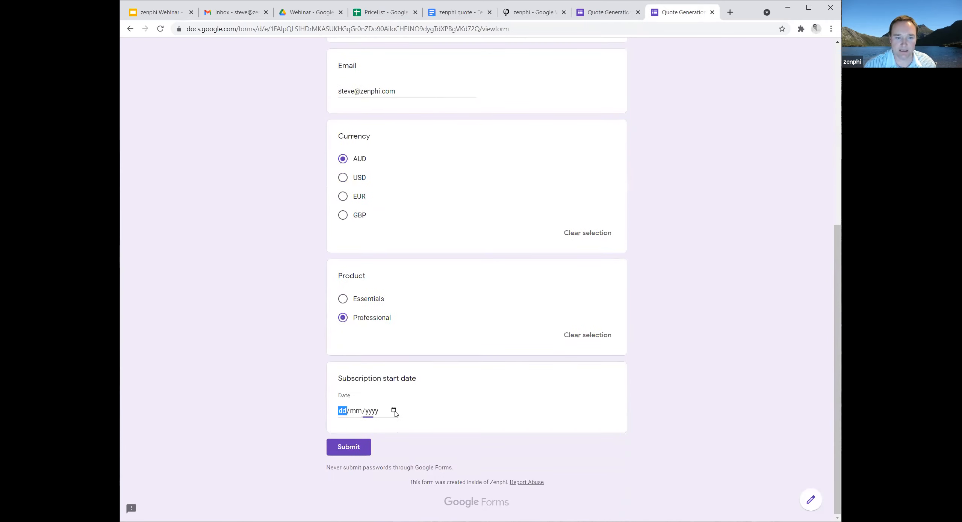
left_click(429, 286)
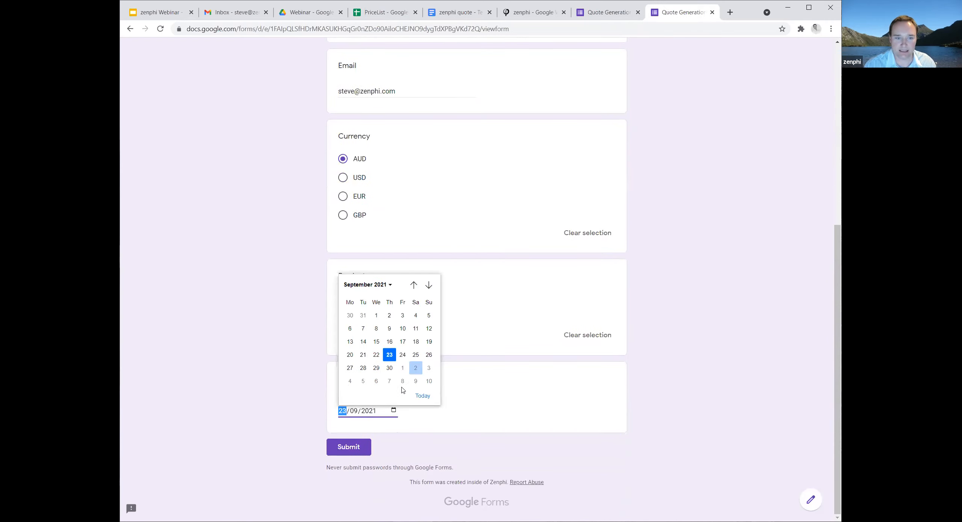
scroll(403, 370, "down", 2)
left_click(495, 414)
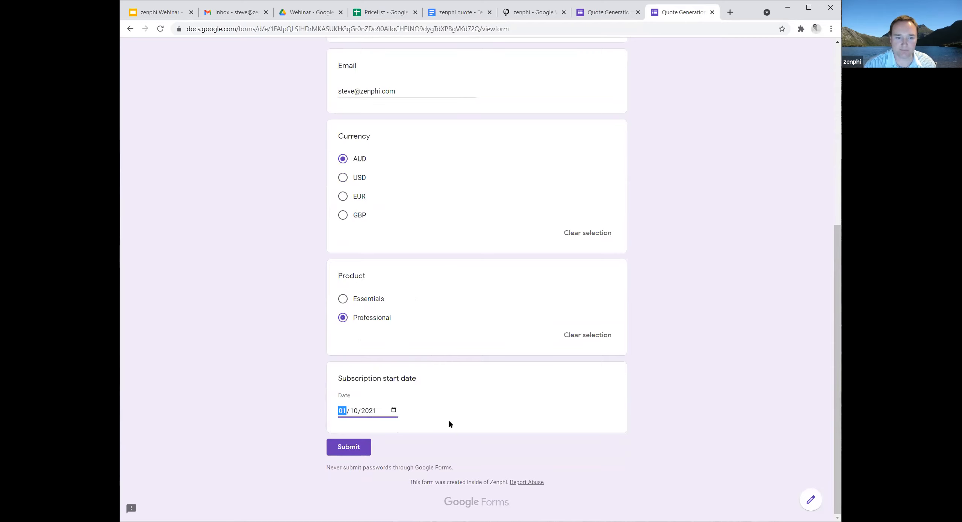
left_click(346, 451)
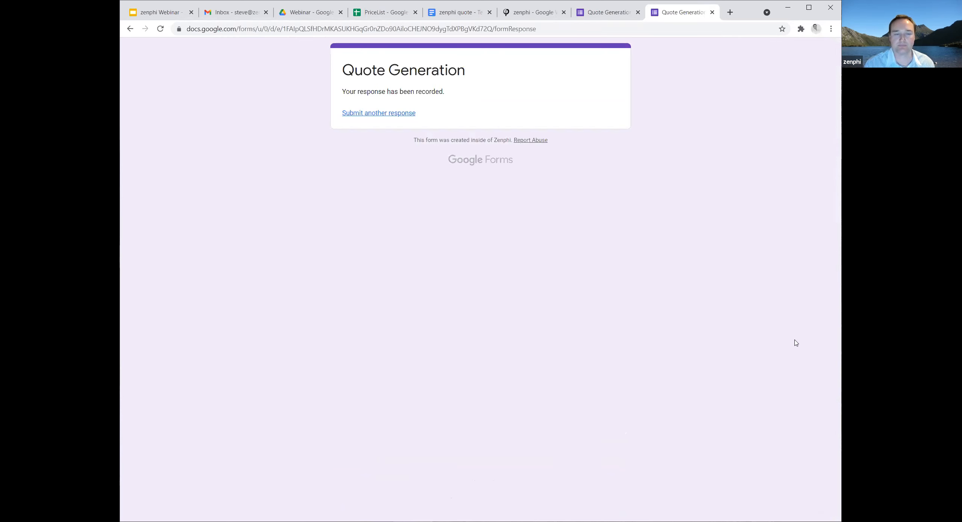
Switch back to zenphi and open the details of the executing Quote Generation v2.0 run from the recent runs.
left_click(527, 13)
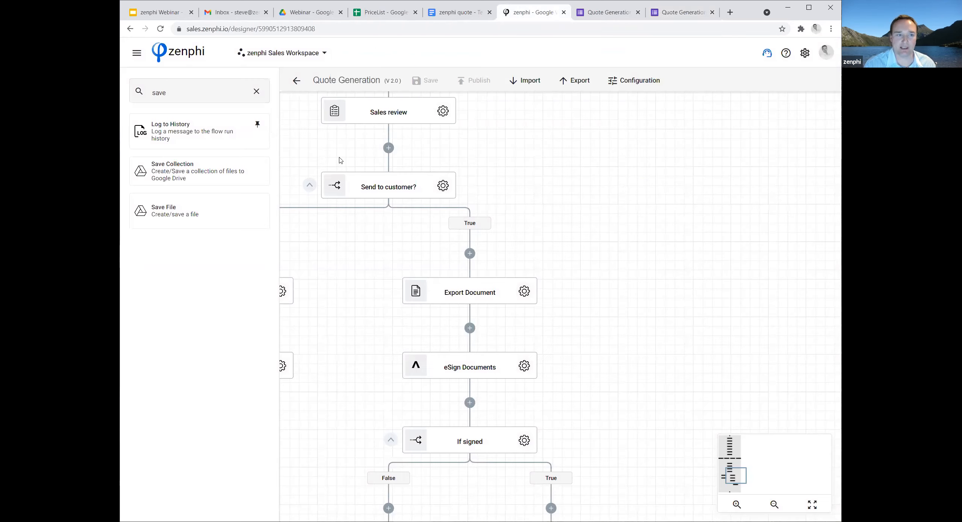
left_click(137, 53)
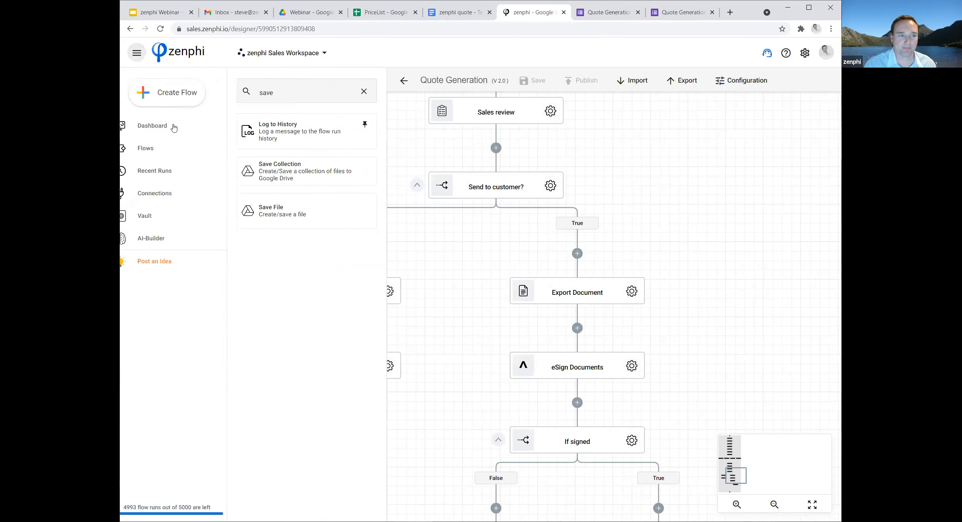
left_click(162, 170)
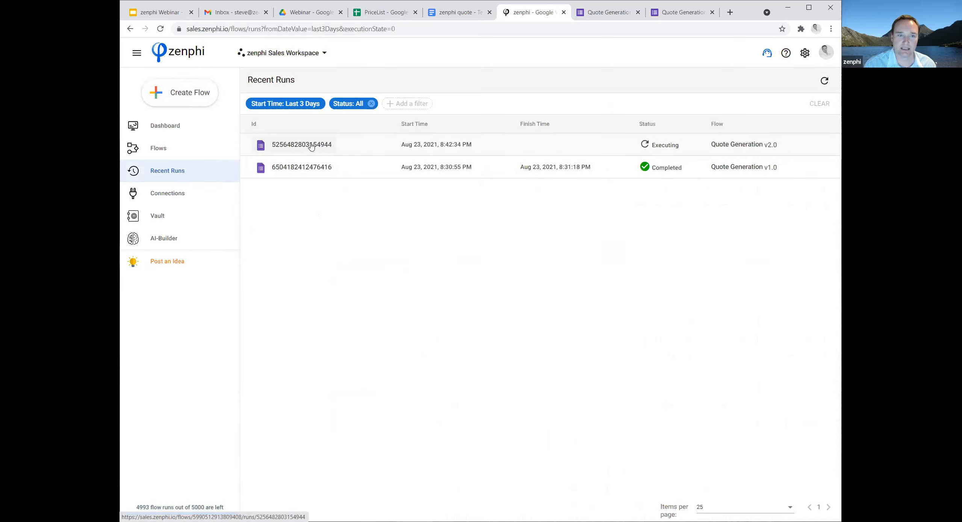
left_click(311, 146)
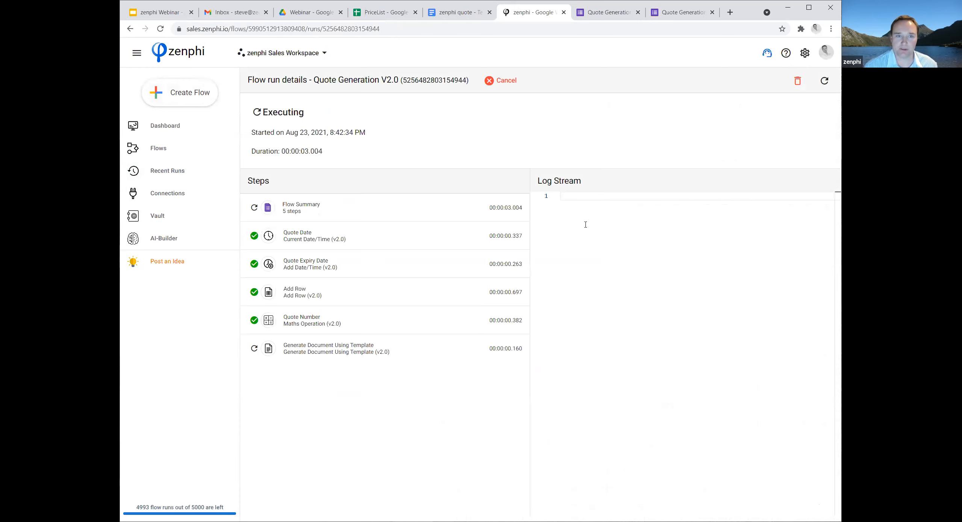
Refresh the flow run details repeatedly to follow the progress of its steps up to the Sales review task.
left_click(824, 81)
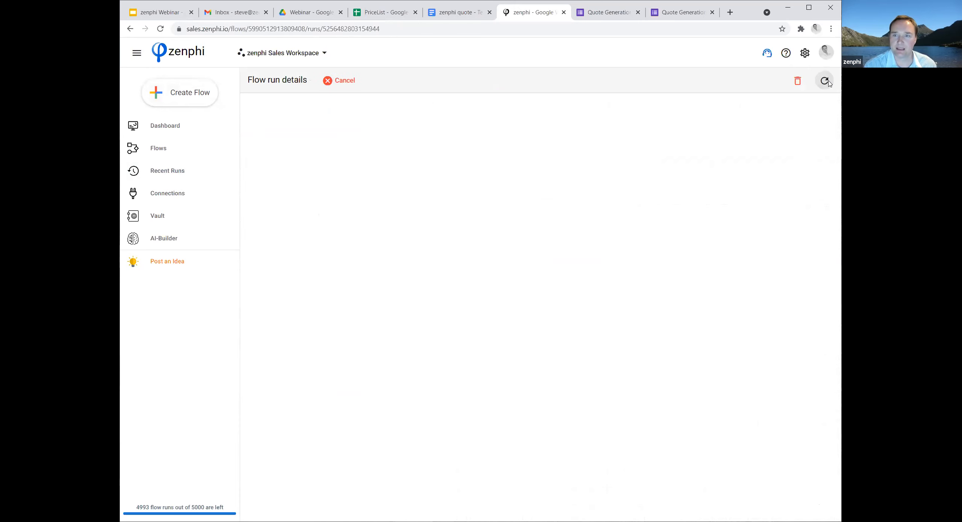
left_click(828, 83)
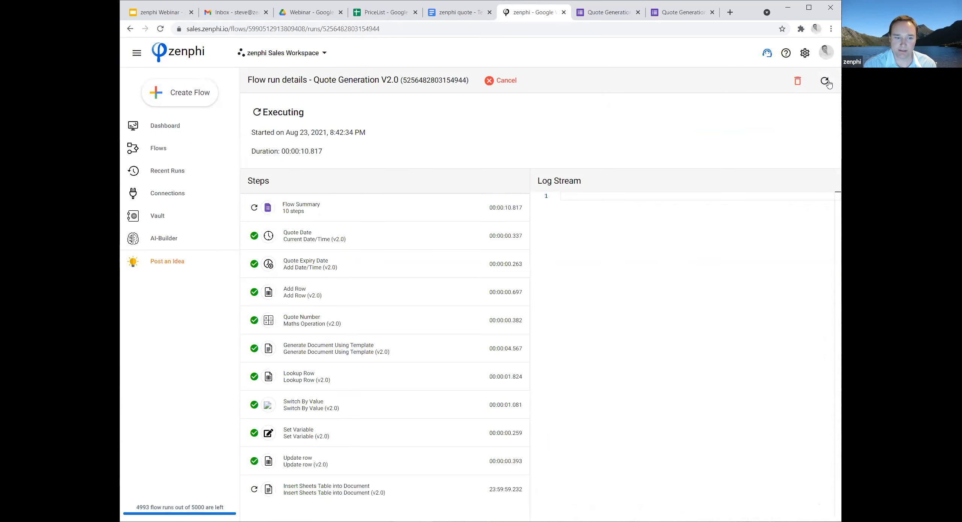
left_click(825, 82)
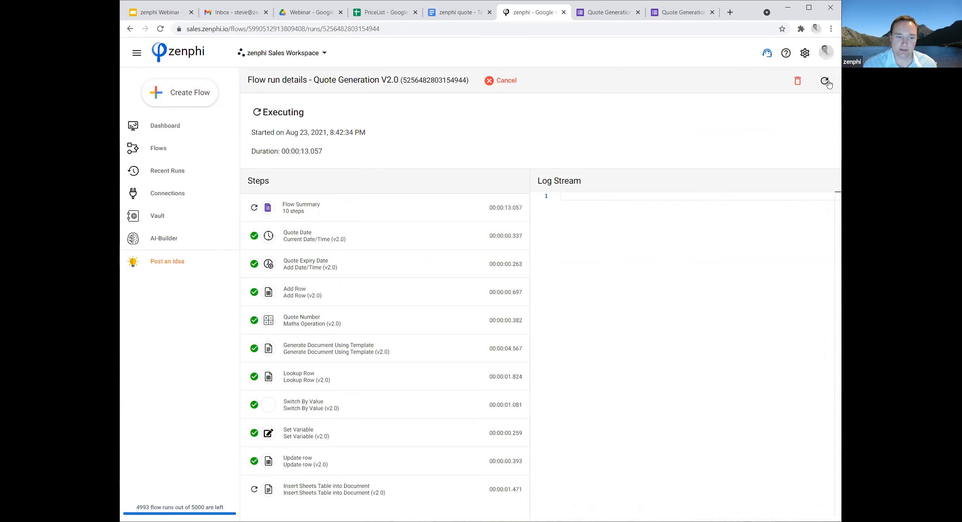
left_click(828, 82)
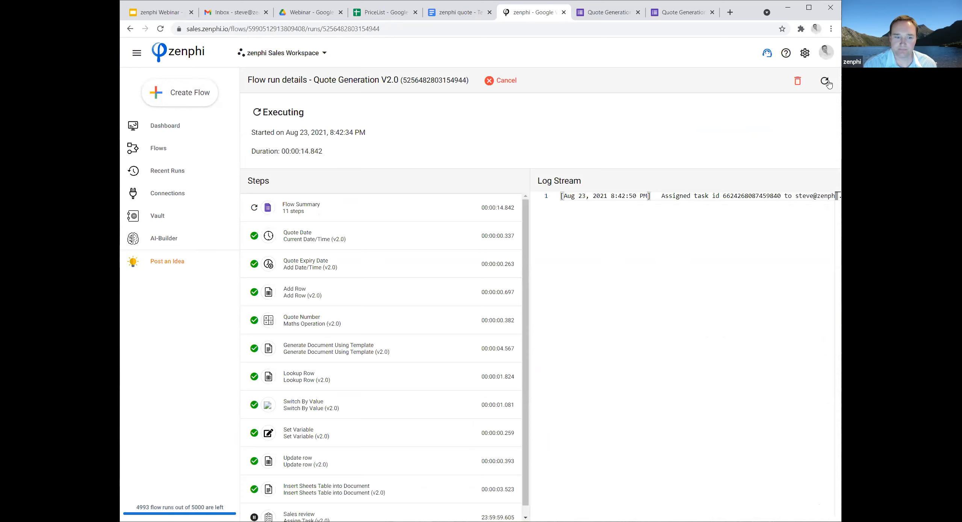
Switch to Gmail, refresh the inbox and open the Zenphi Tasks email requesting review of the Incredible Inc. quote.
scroll(492, 308, "down", 1)
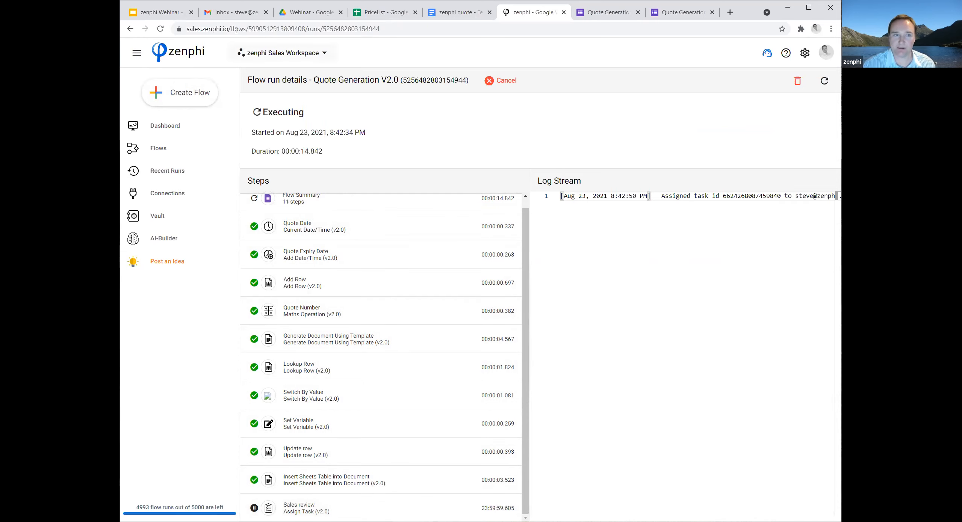
left_click(233, 16)
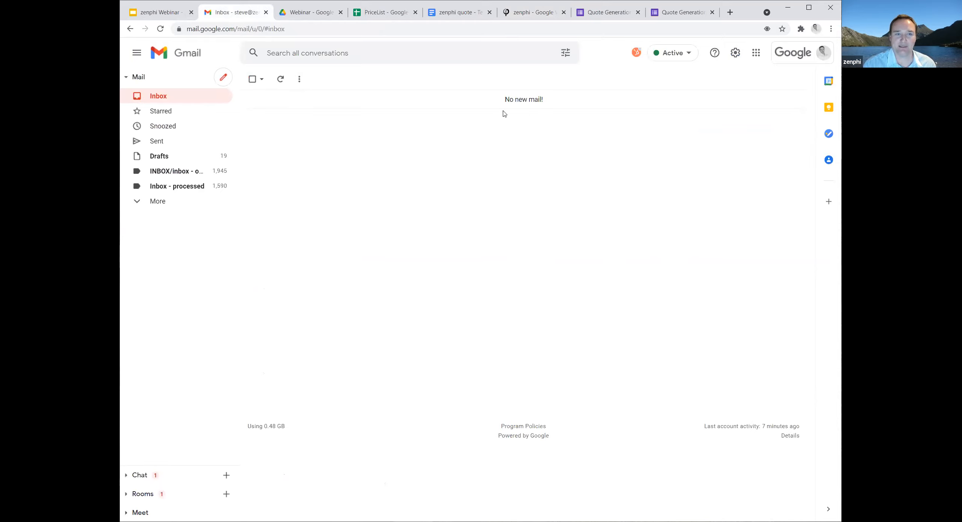
left_click(160, 29)
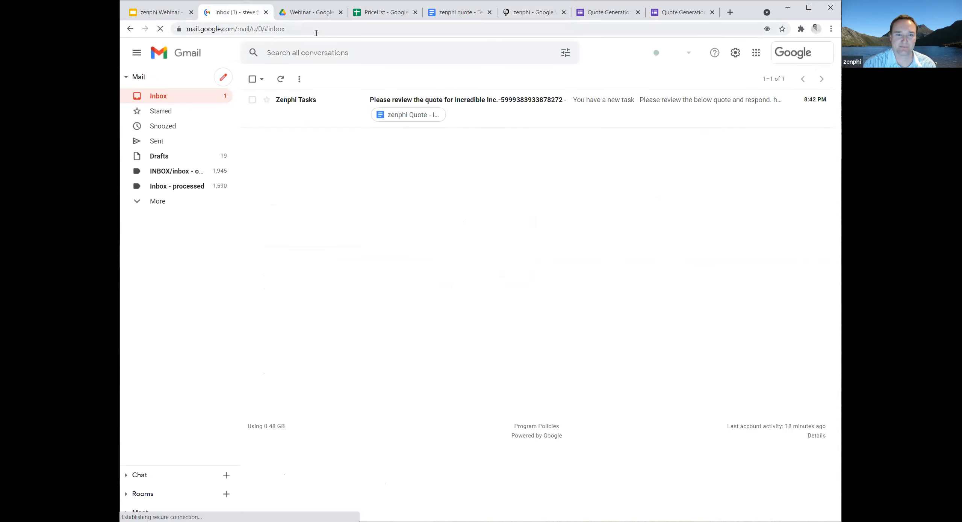
double_click(502, 113)
left_click(504, 140)
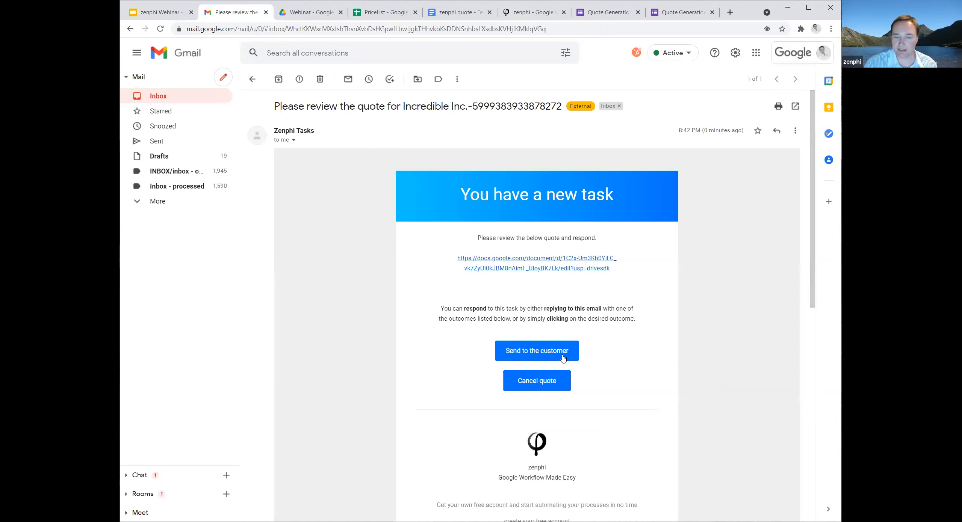
Review the quote document linked in the task email and respond to the task with Send to the customer.
left_click(524, 263)
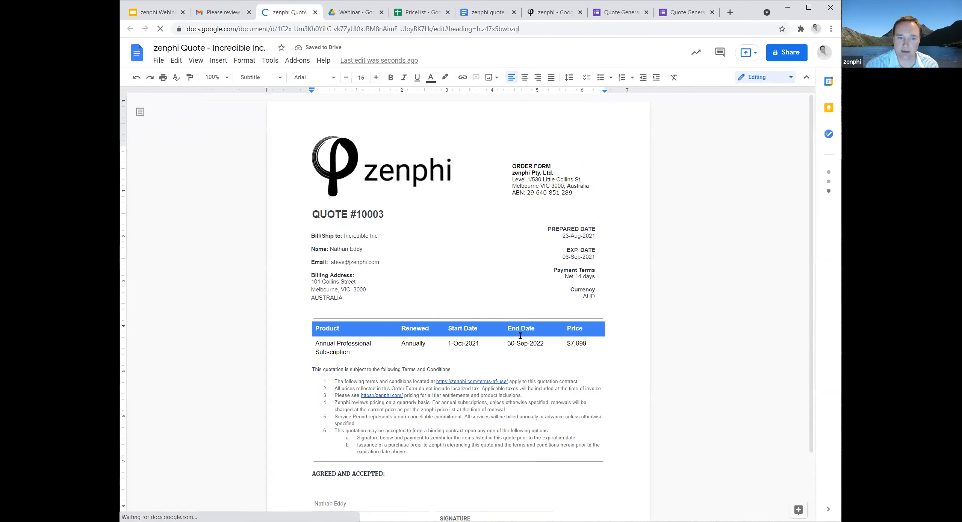
scroll(564, 376, "down", 3)
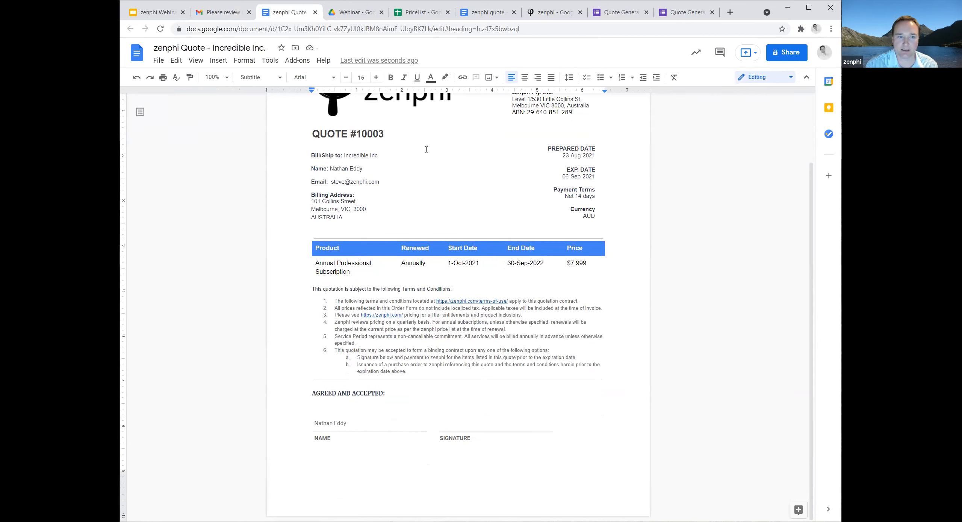
scroll(574, 351, "up", 3)
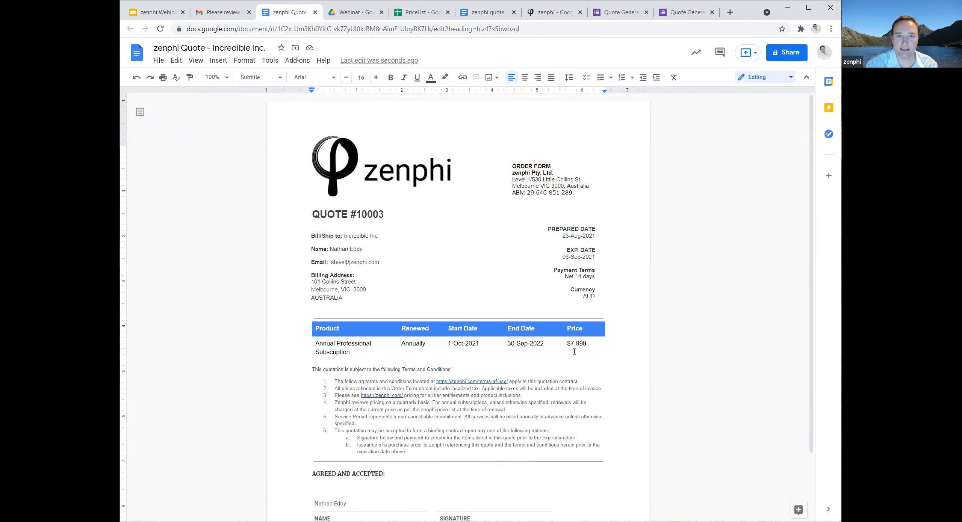
left_click(222, 12)
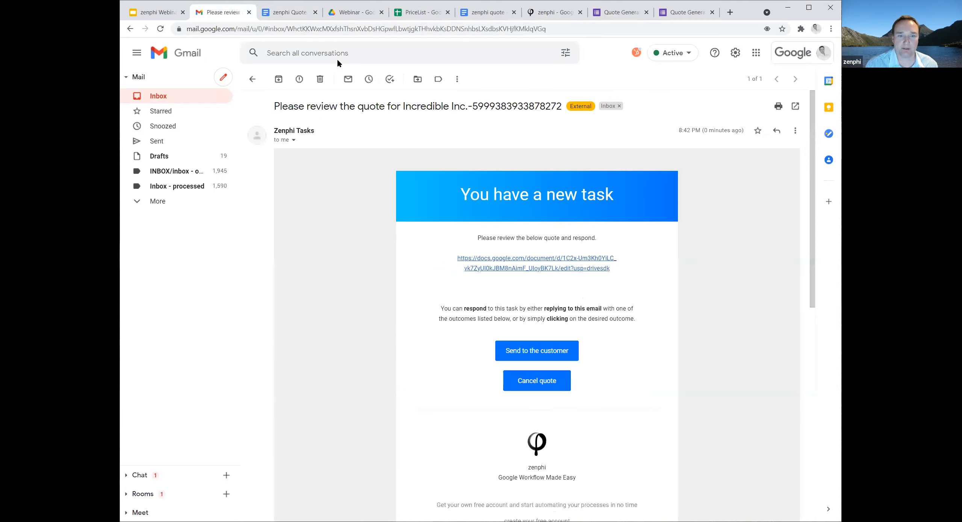
left_click(538, 353)
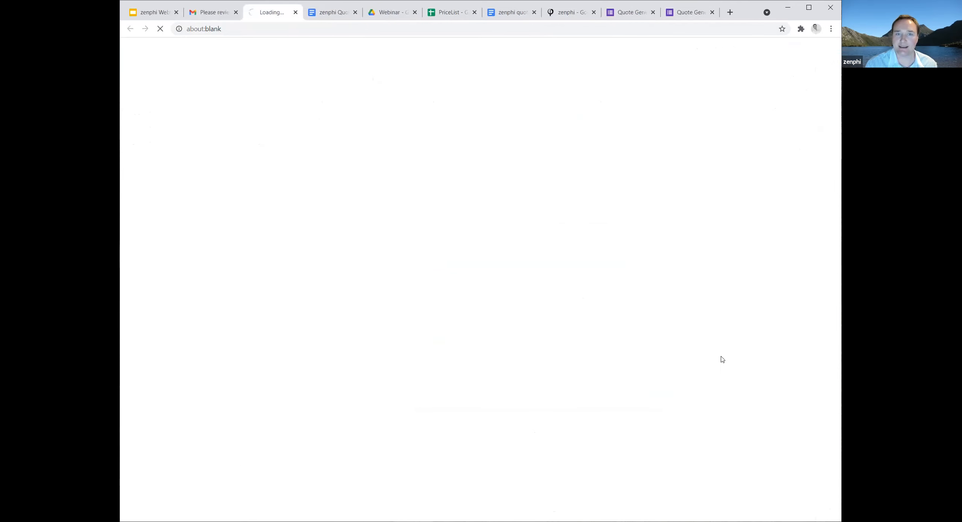
Switch back to zenphi and refresh the flow run details to check progress through the eSign Documents step.
left_click(564, 15)
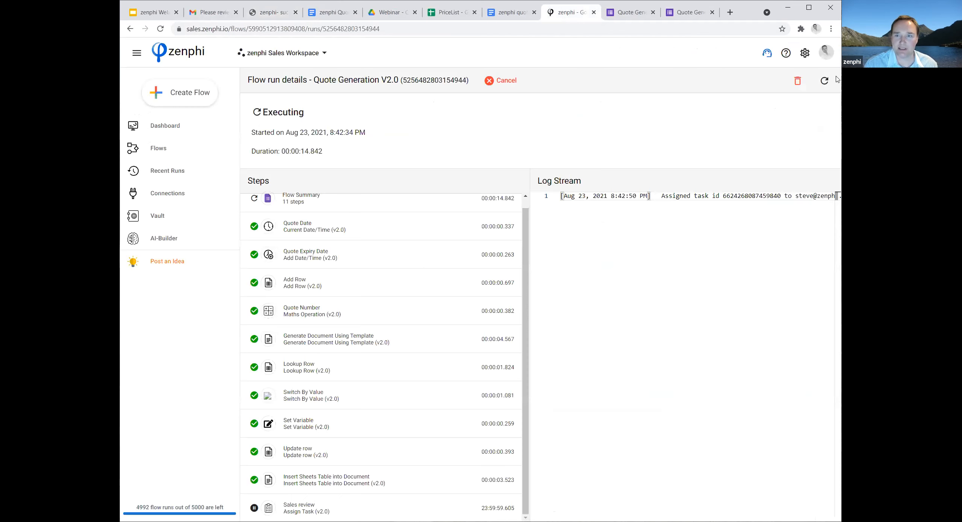
left_click(824, 80)
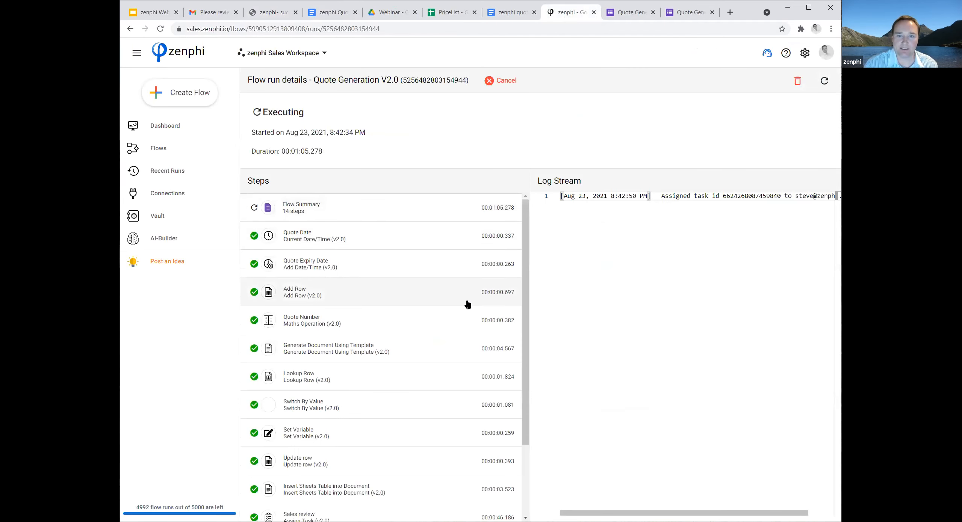
scroll(467, 305, "down", 3)
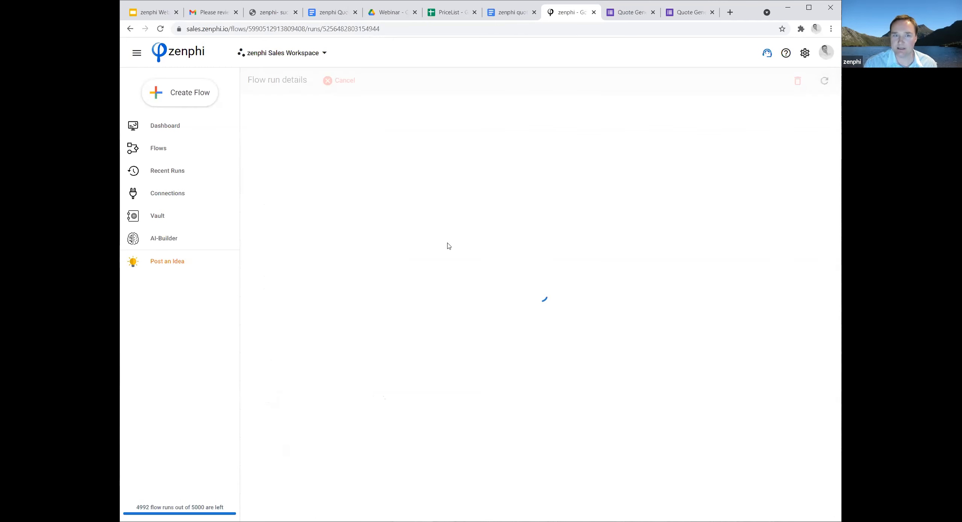
scroll(363, 236, "down", 3)
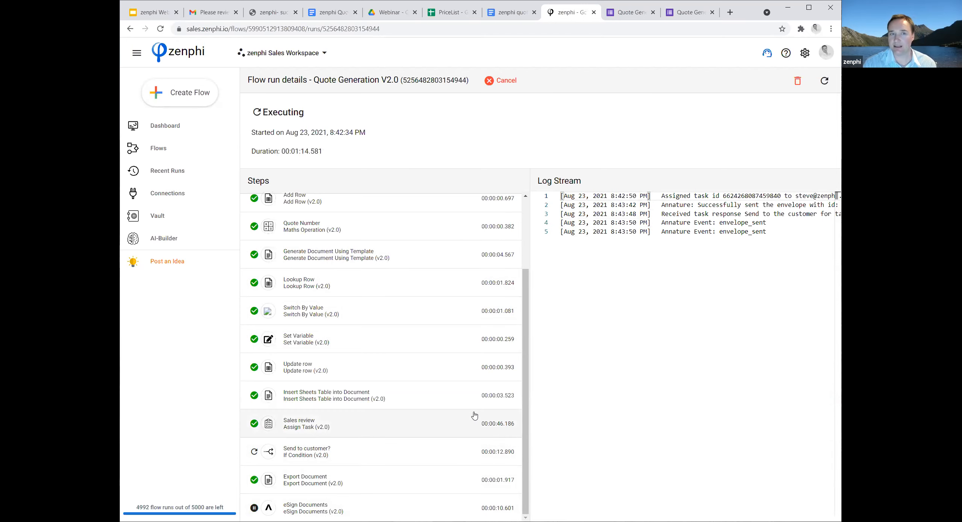
Open the "zenphi quote - Incredible Inc." email in the Gmail inbox and launch its document review in Annature.
left_click(213, 15)
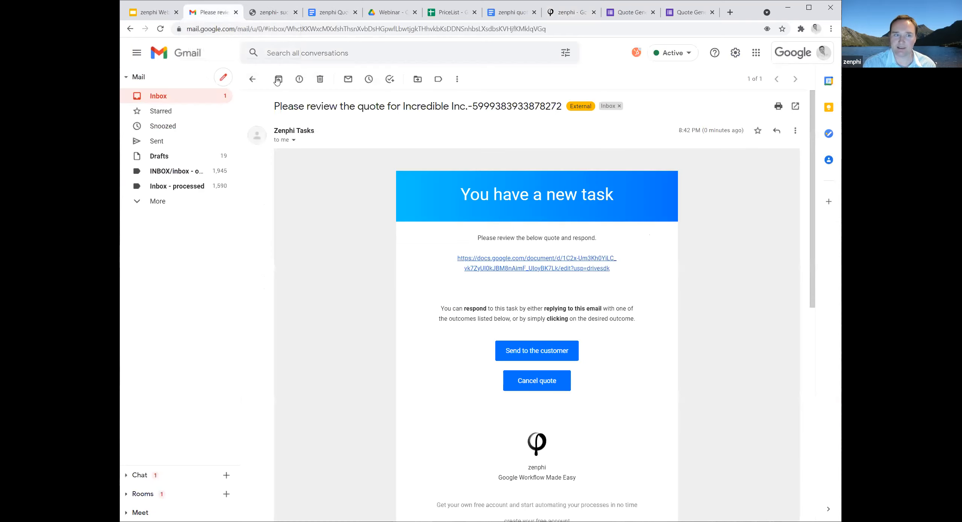
left_click(159, 98)
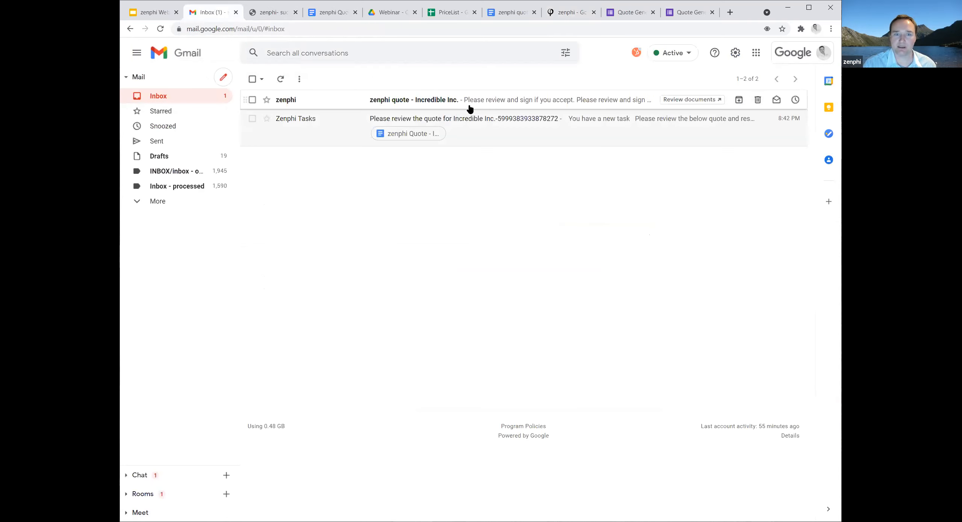
left_click(489, 101)
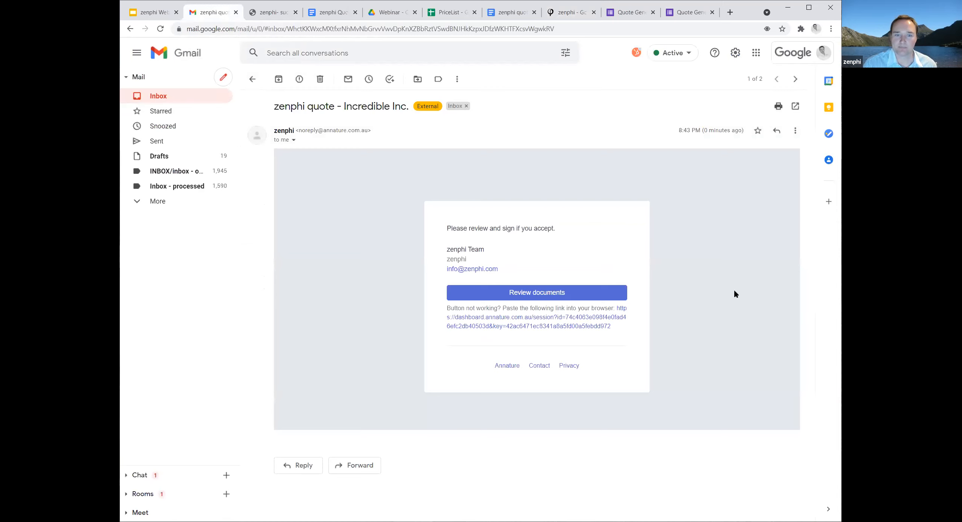
scroll(743, 295, "down", 1)
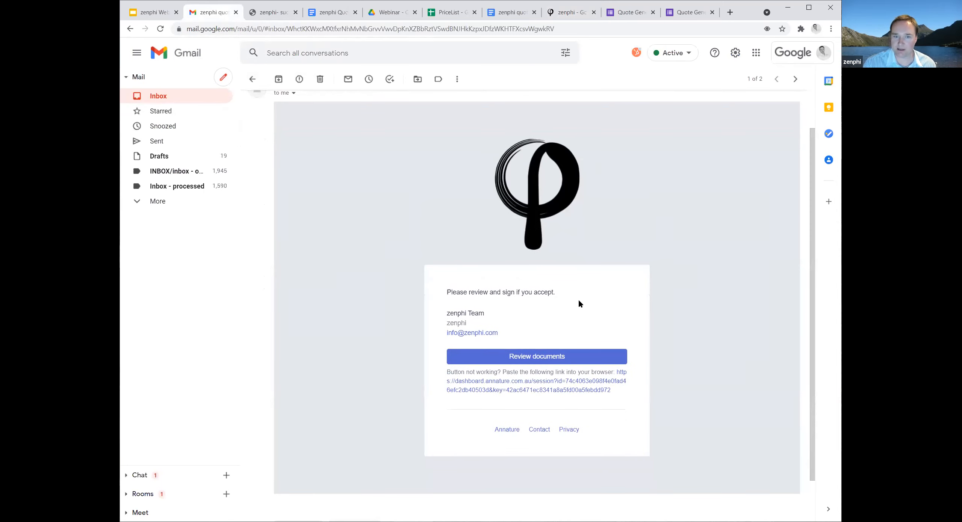
left_click(541, 360)
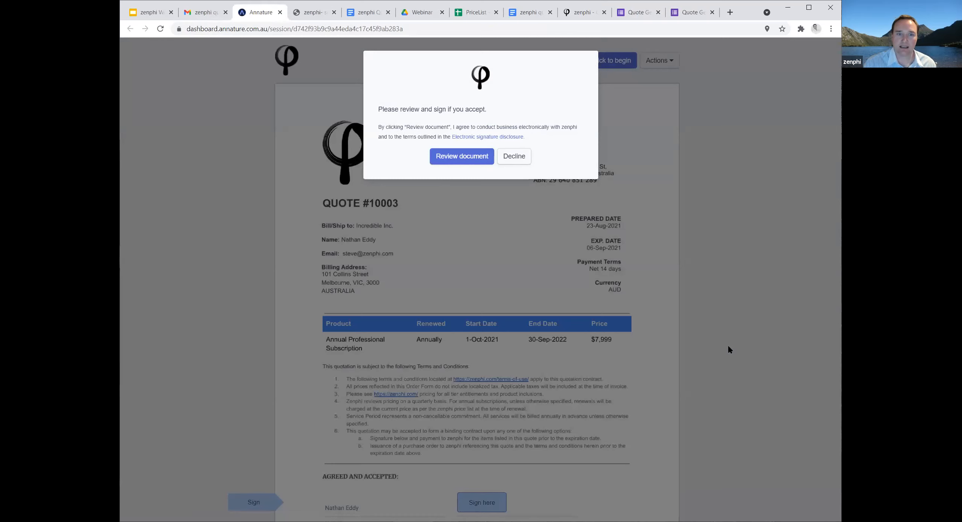
Agree to review the quote electronically, adopt the second suggested signature style in the signature field, and finish signing.
left_click(464, 160)
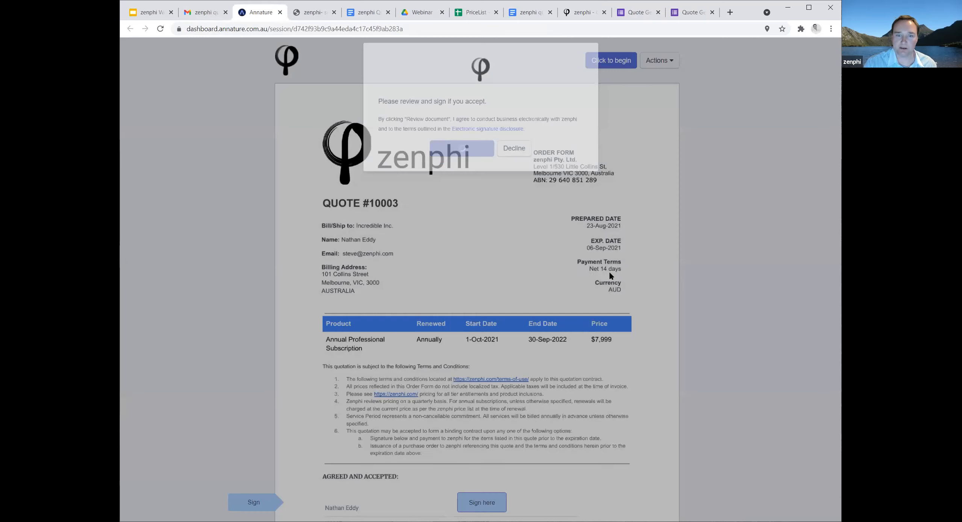
scroll(617, 281, "down", 2)
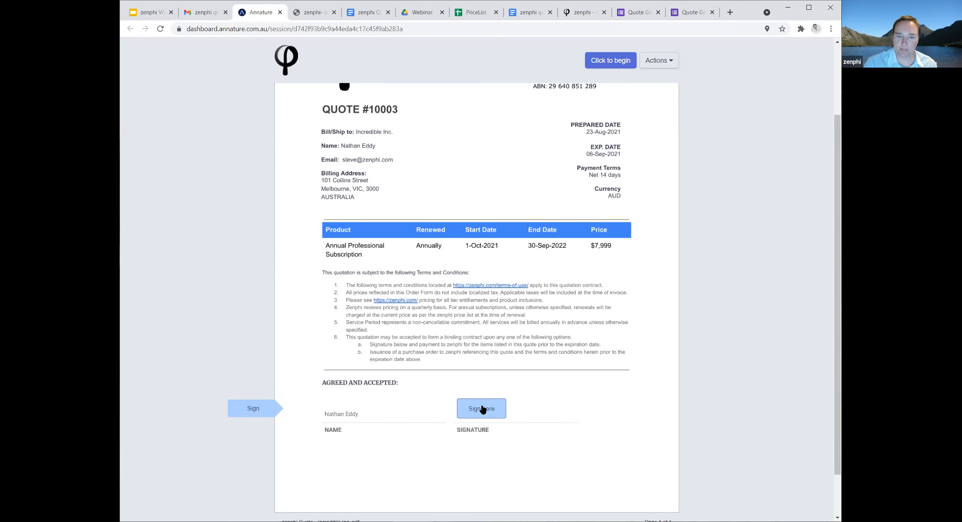
left_click(483, 408)
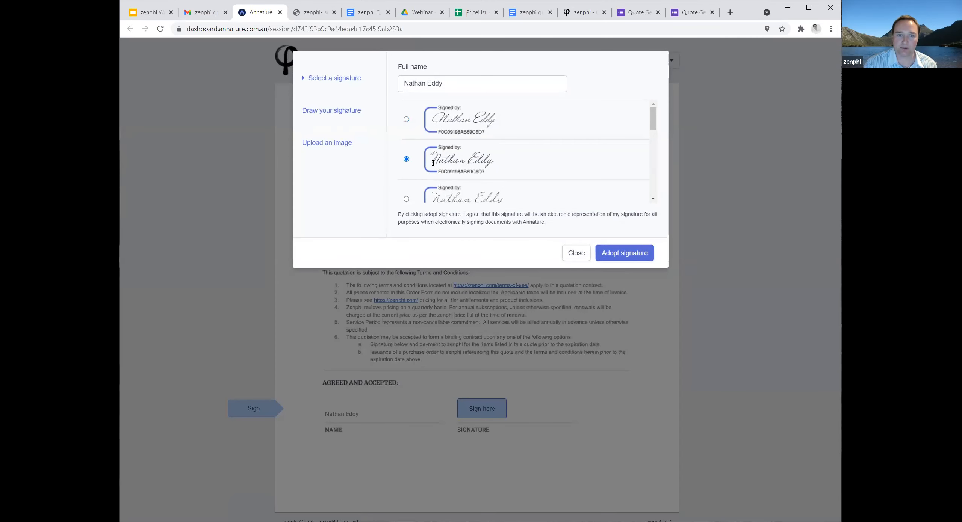
left_click(628, 254)
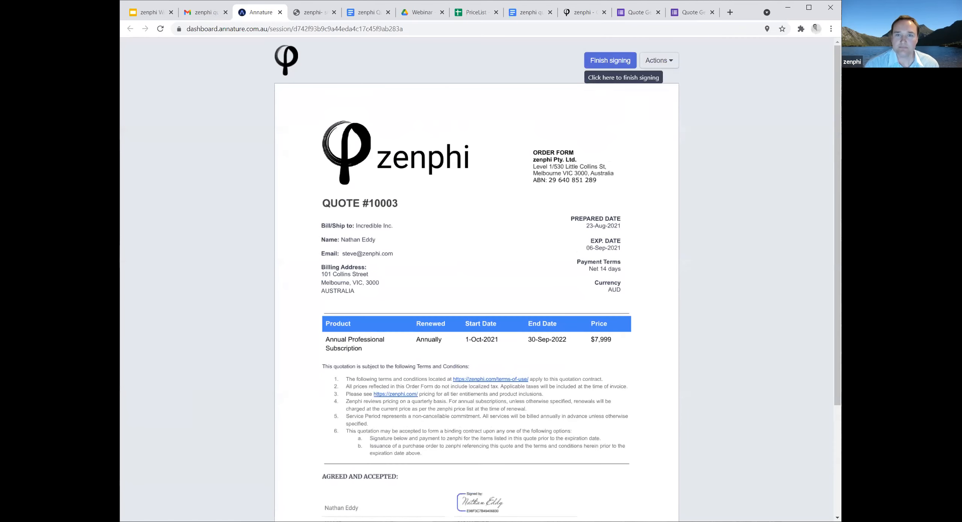
left_click(603, 60)
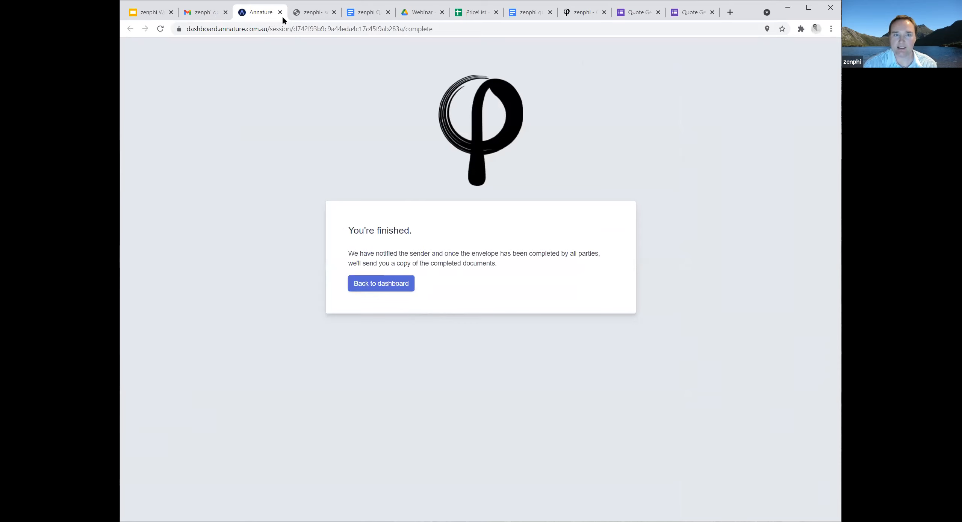
Return to the zenphi run details and refresh them repeatedly to follow the signing events and steps up to Save File.
left_click(576, 13)
left_click(823, 80)
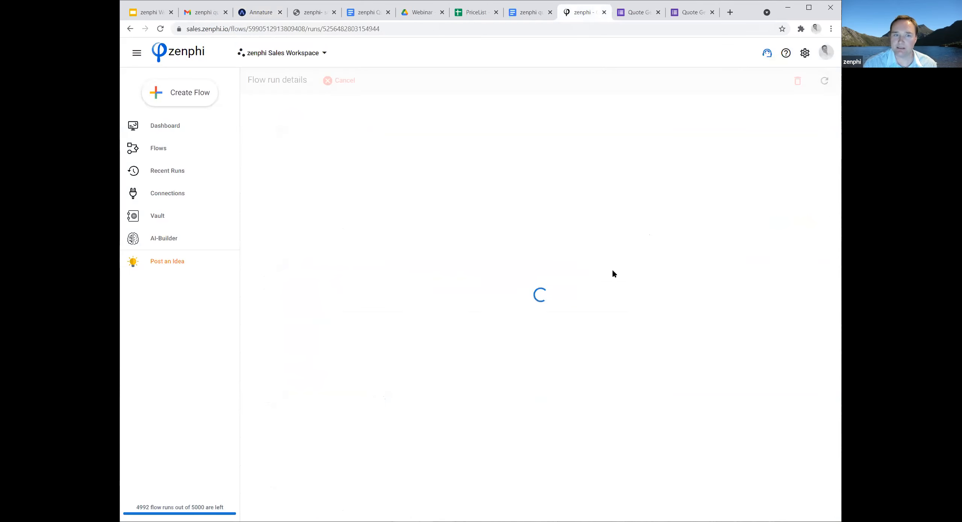
scroll(515, 307, "down", 4)
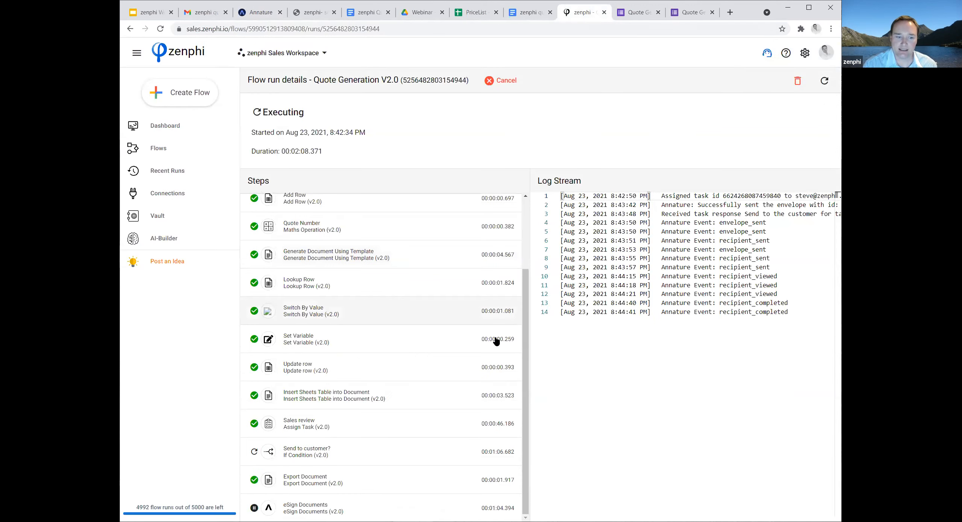
left_click(824, 80)
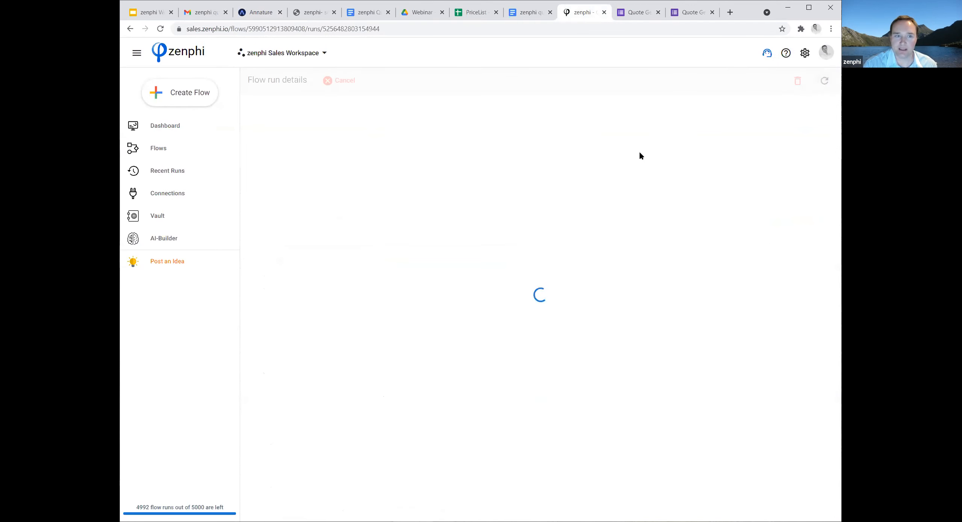
scroll(468, 260, "down", 3)
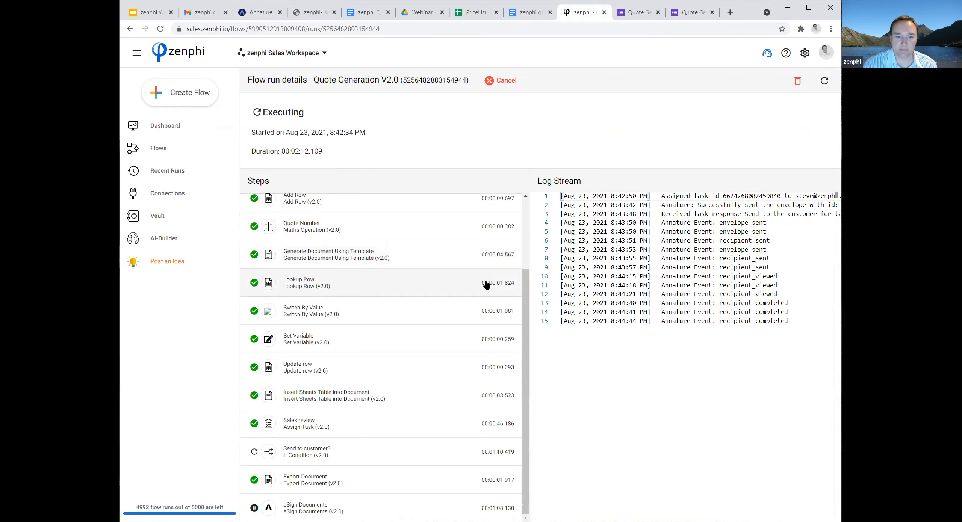
left_click(824, 82)
scroll(447, 340, "down", 3)
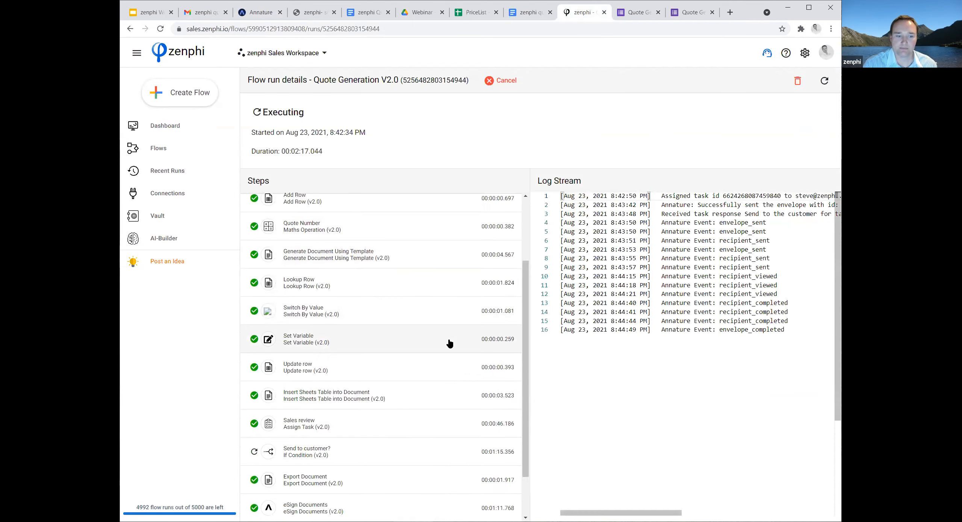
scroll(450, 343, "down", 2)
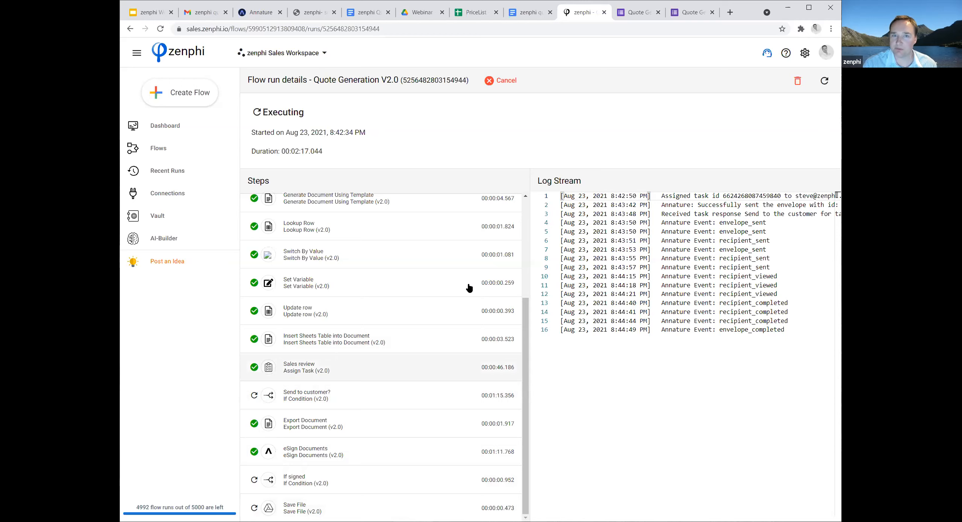
Examine the signed "zenphi quote - Incredible Inc." PDF in Google Drive's Signed Quotes folder and return to the zenphi run details.
left_click(421, 12)
double_click(290, 126)
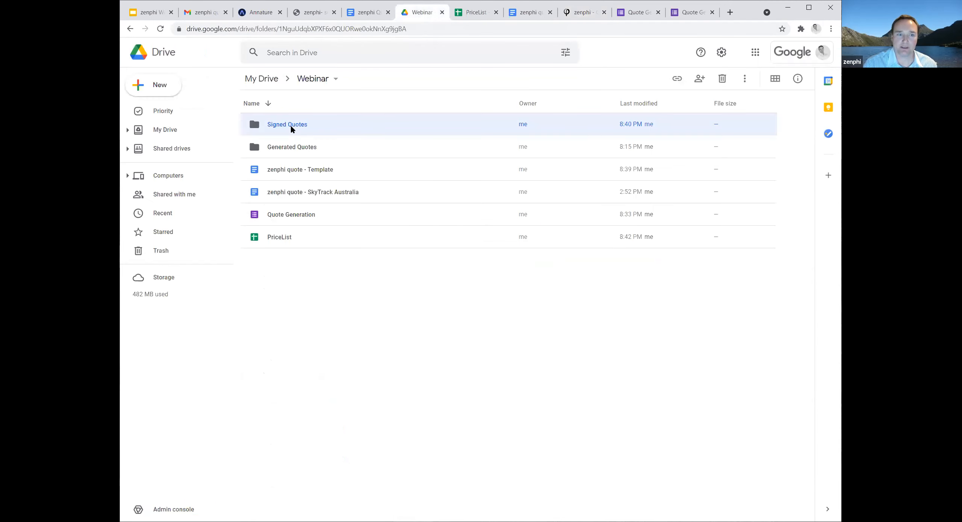
double_click(326, 125)
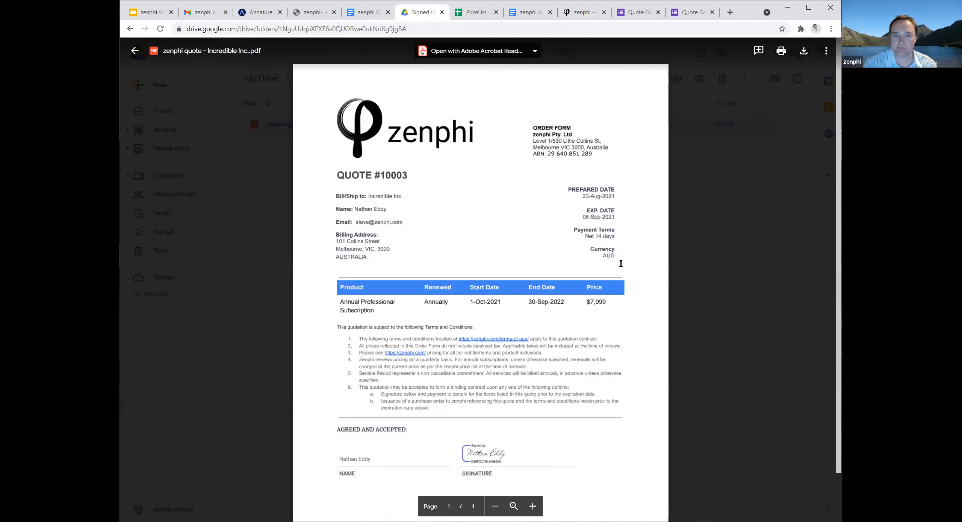
scroll(572, 375, "down", 2)
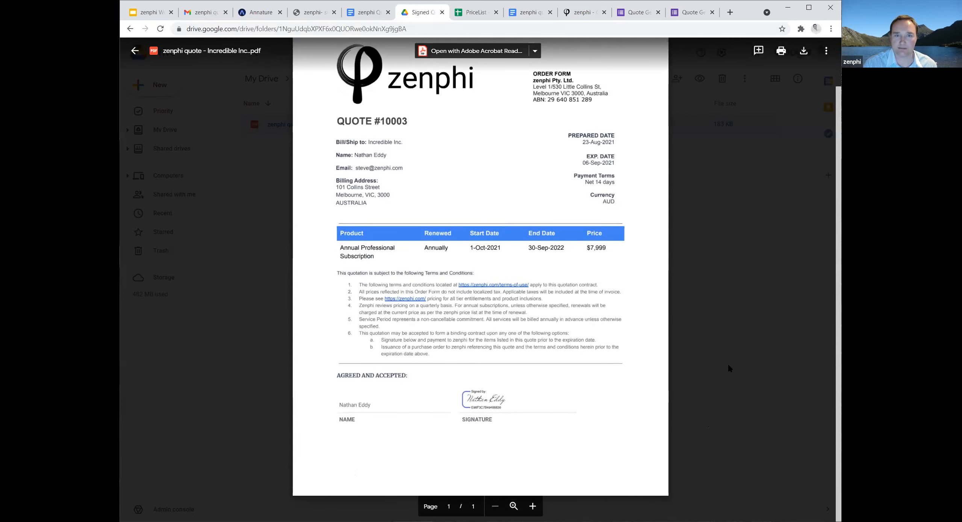
scroll(728, 363, "up", 1)
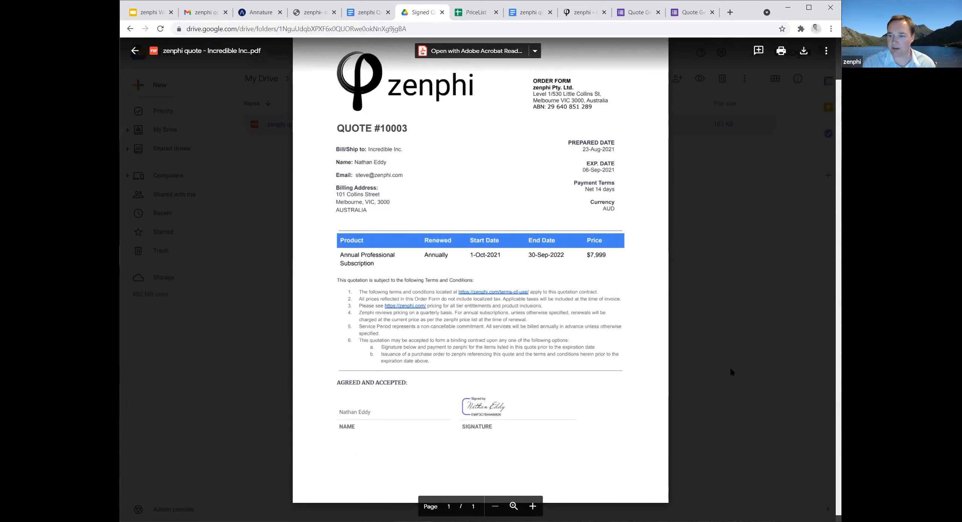
scroll(618, 254, "up", 2)
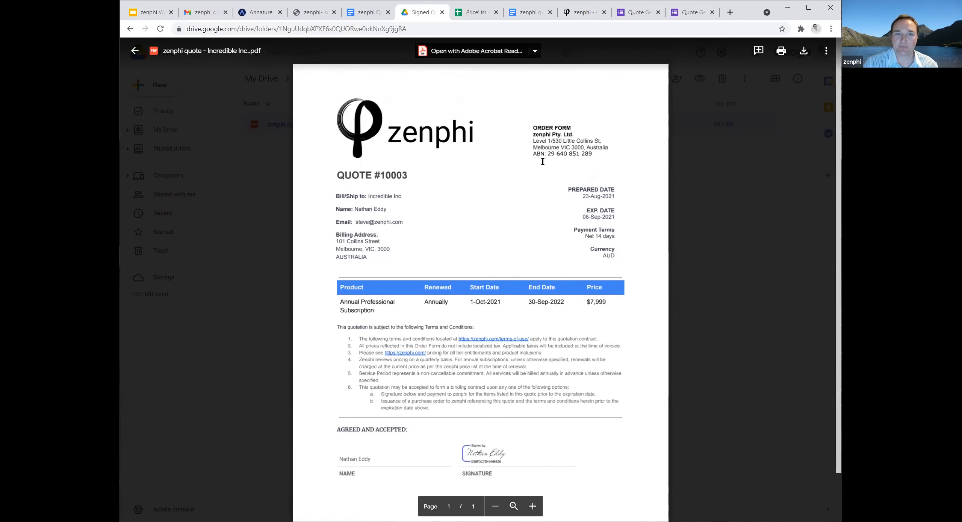
left_click(577, 14)
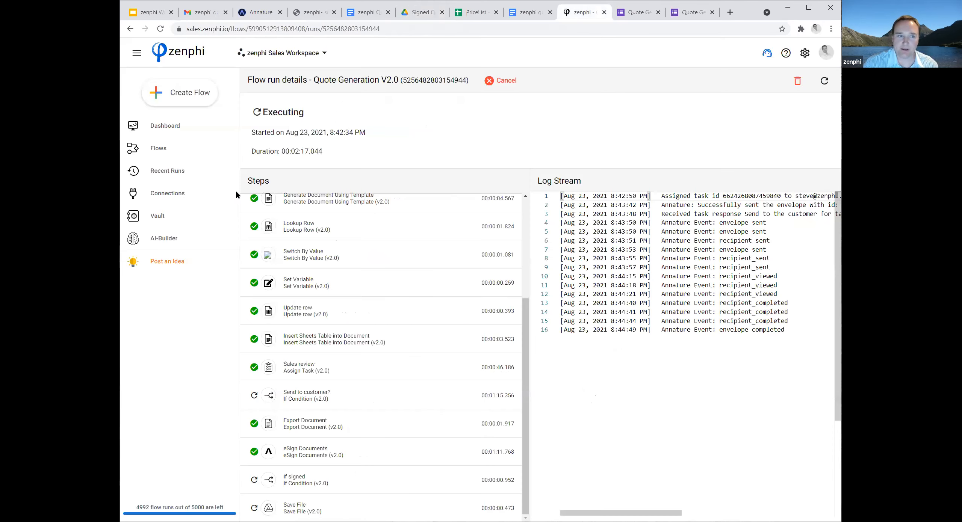
Open the Quote Generation flow in the designer and bring up the If signed condition at the end of the flow.
left_click(164, 150)
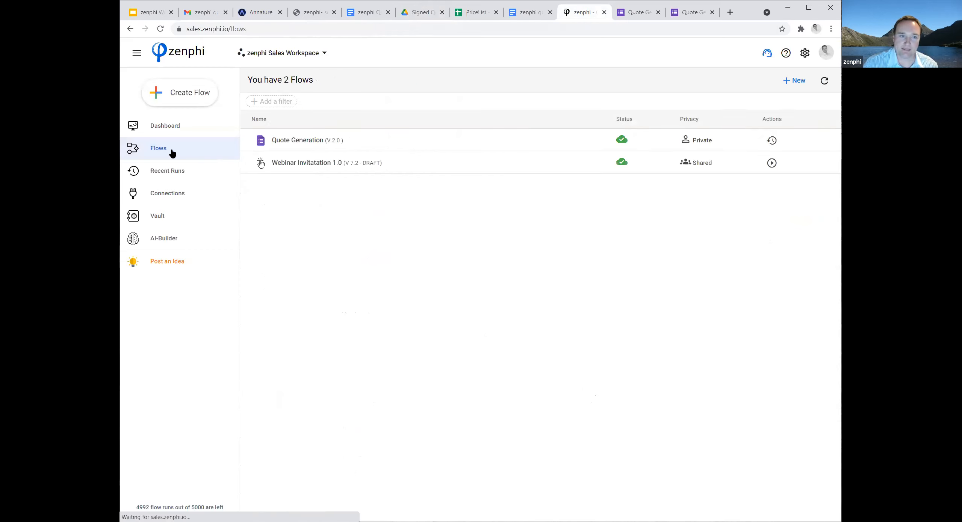
left_click(293, 143)
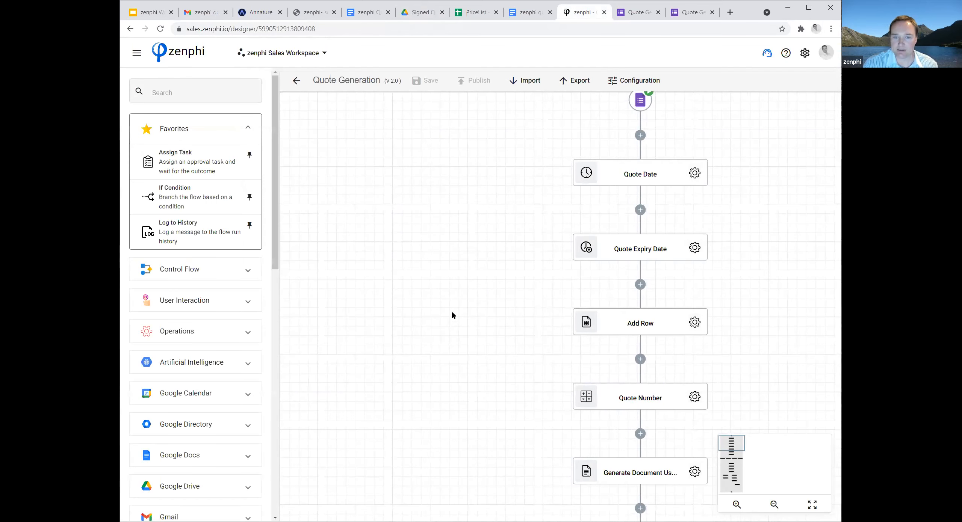
left_click_drag(711, 436, 649, 357)
left_click_drag(706, 370, 625, 246)
scroll(647, 359, "down", 9)
scroll(637, 360, "down", 14)
left_click_drag(634, 363, 577, 313)
left_click_drag(683, 376, 636, 330)
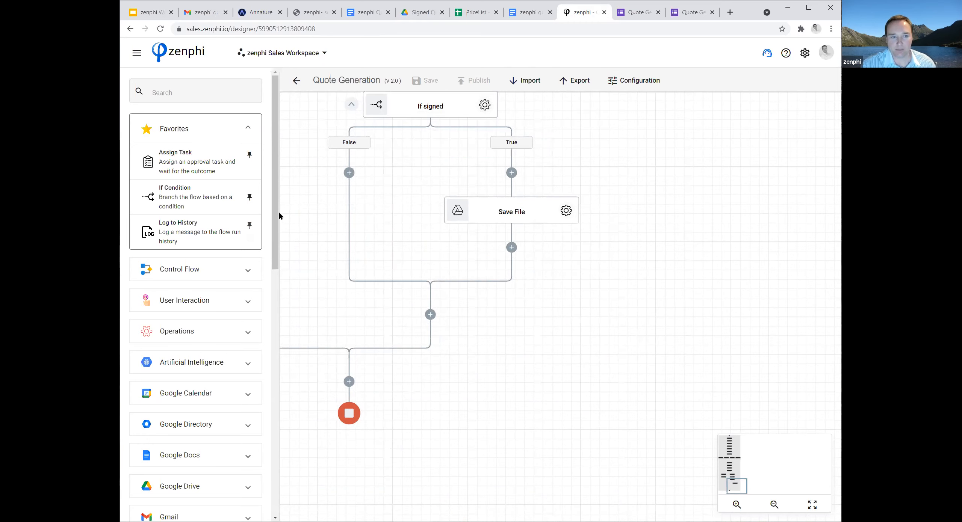
Add a HubSpot Read Records action after Save File in the True branch of the If signed condition.
left_click_drag(274, 213, 283, 407)
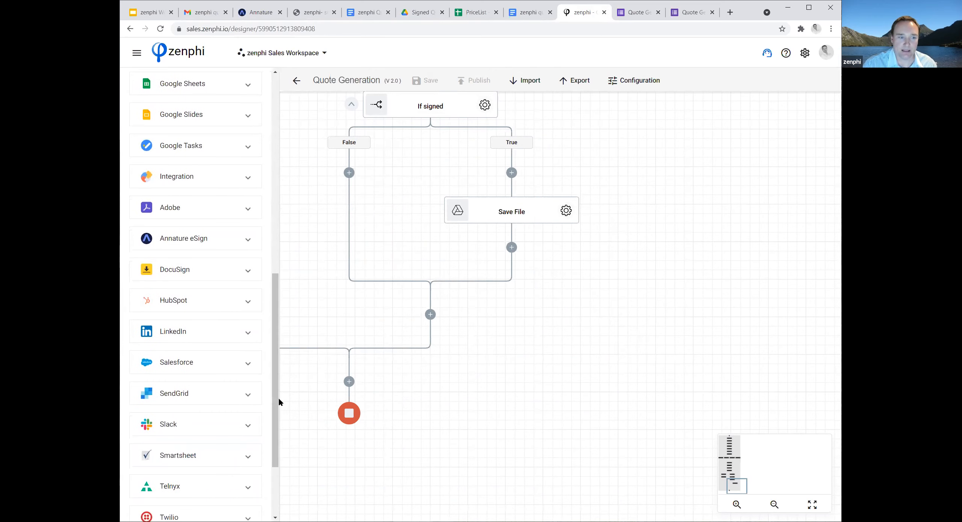
left_click(207, 308)
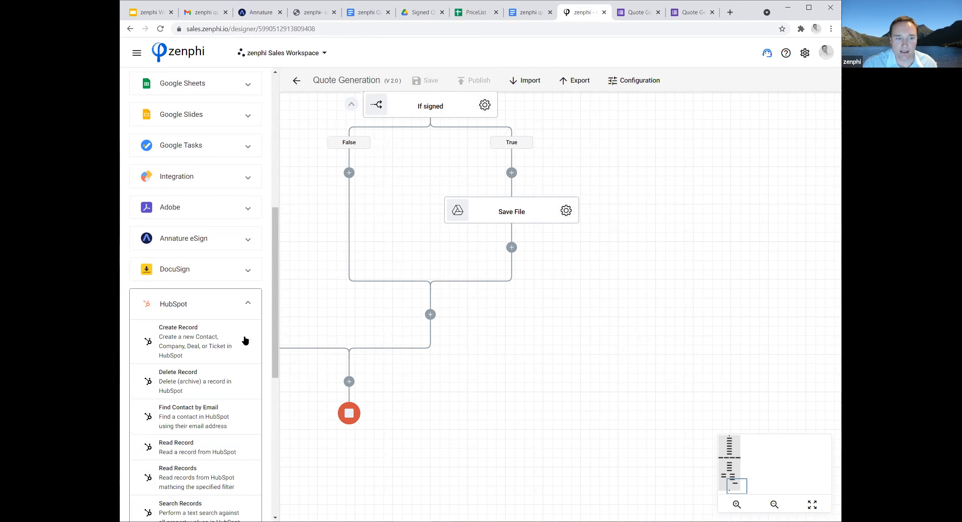
scroll(245, 341, "down", 1)
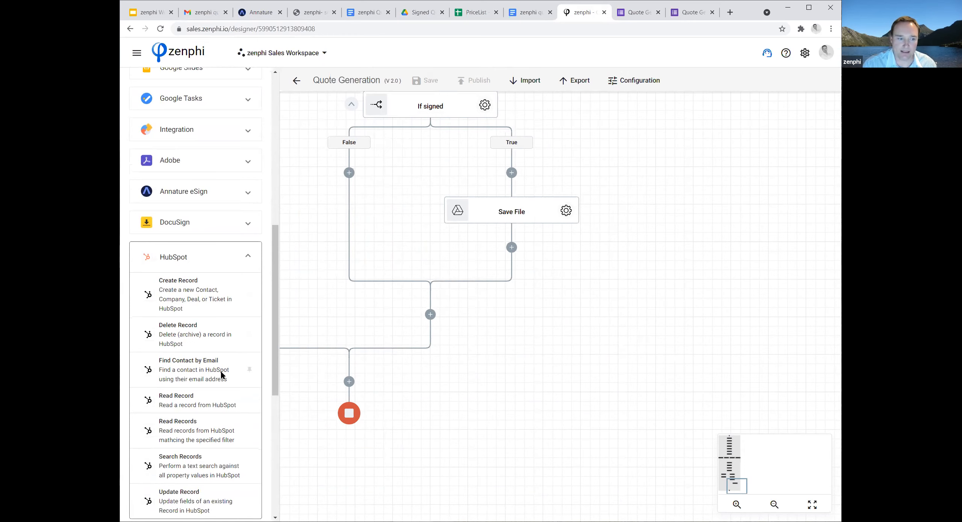
scroll(226, 377, "down", 1)
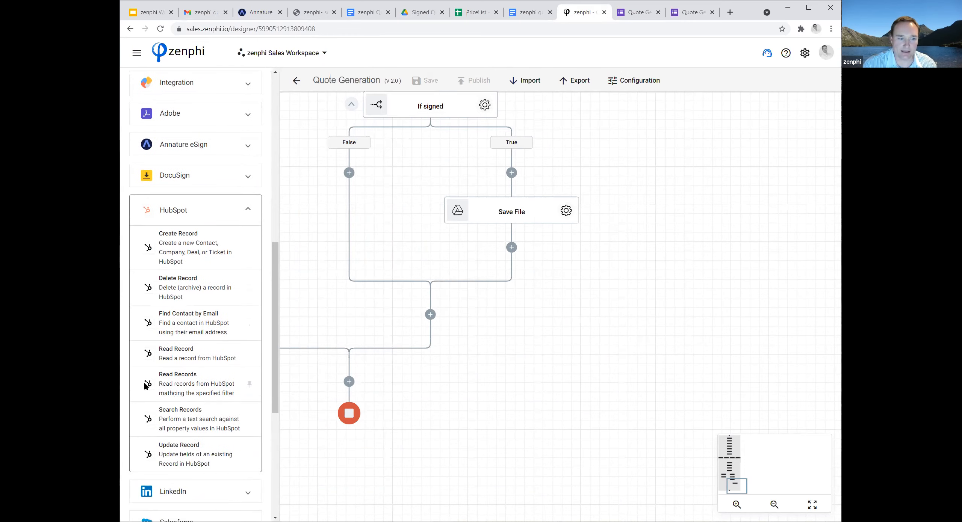
left_click_drag(150, 383, 512, 248)
Configure the Read Records action to use Deals as its HubSpot object type.
left_click(566, 285)
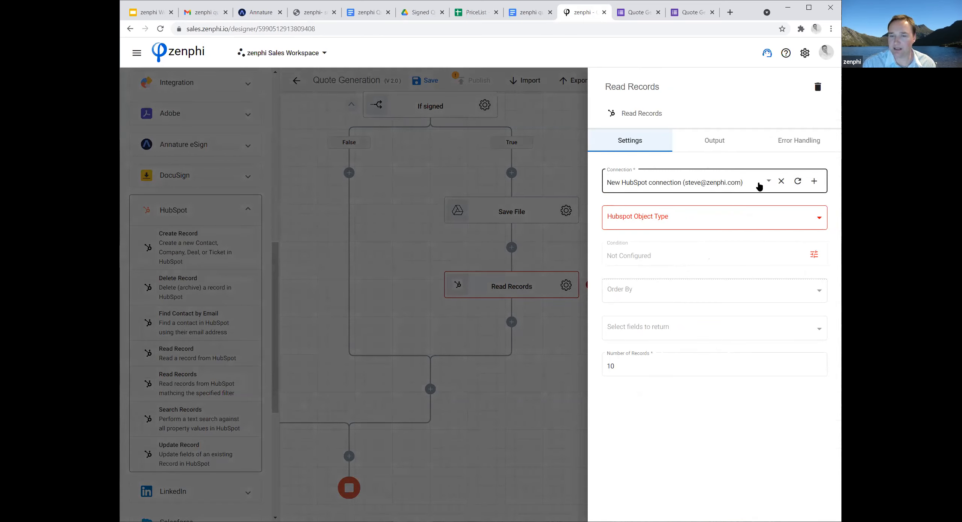
left_click(819, 217)
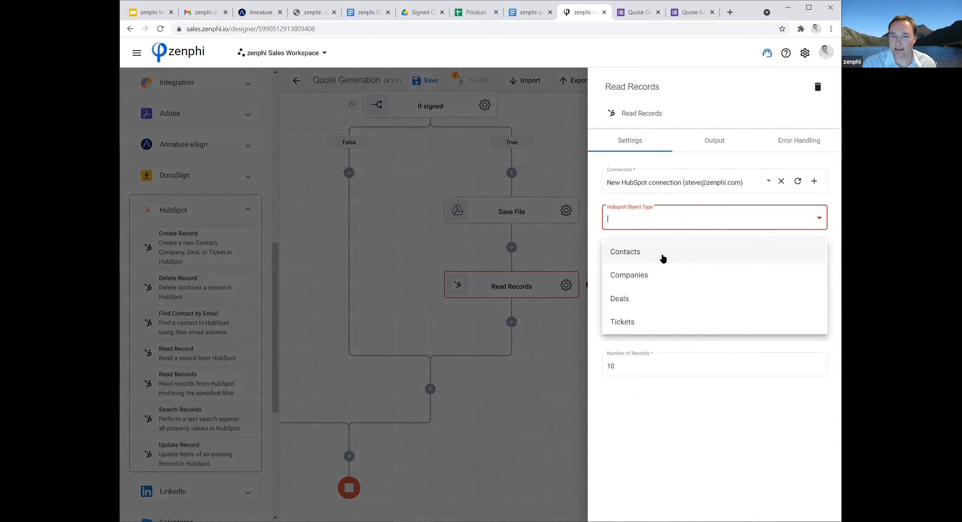
left_click(642, 298)
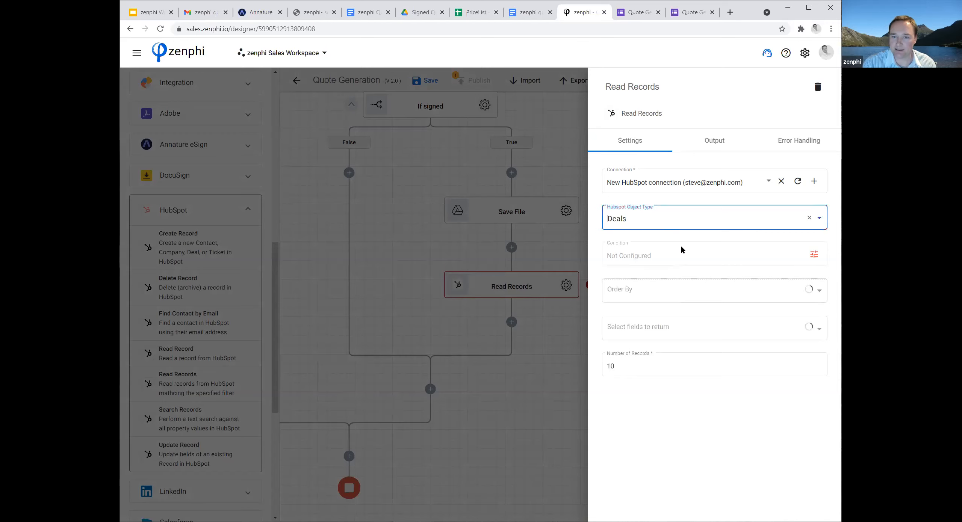
Add a Read Records condition where Primary Contact Email is Equal to the Email token, and append an AND clause.
left_click(815, 253)
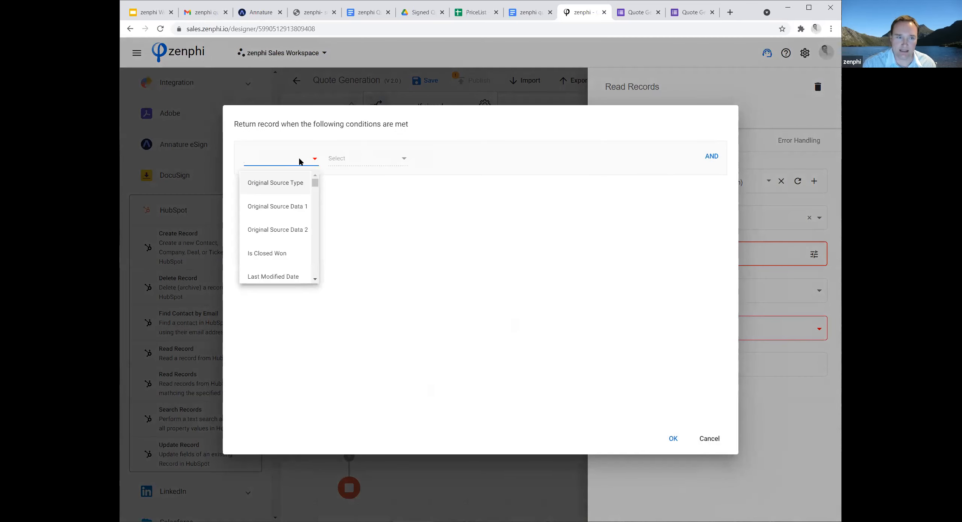
type("prmar")
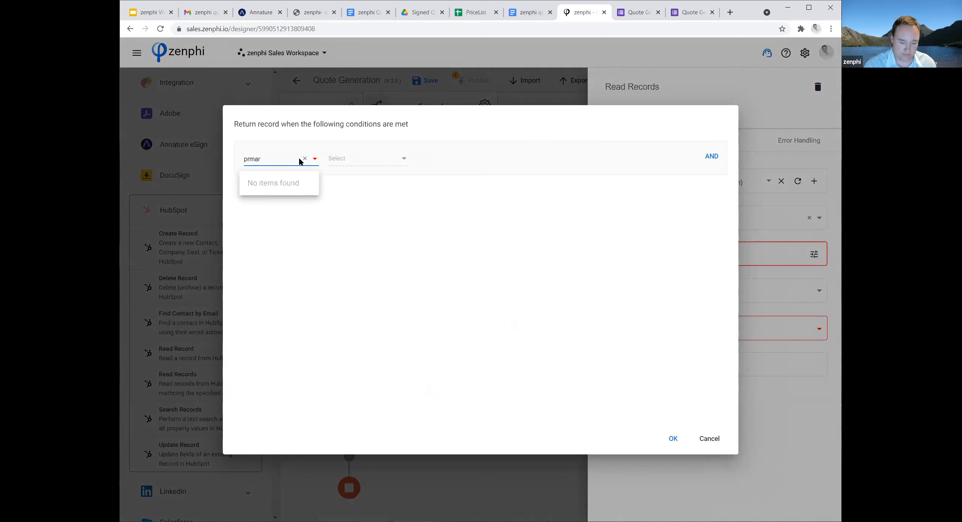
key("BackSpace")
key("BackSpace")
key("BackSpace")
key("BackSpace")
key("BackSpace")
type("emai")
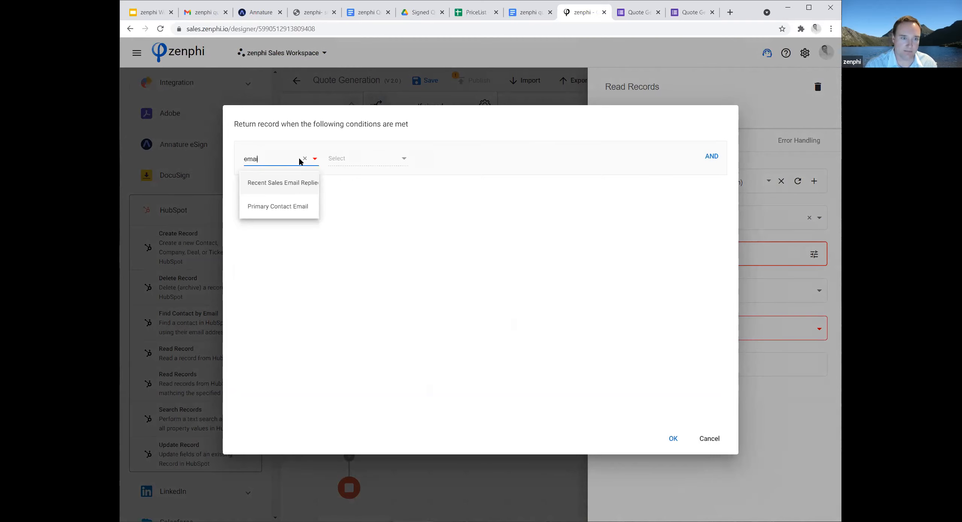
left_click(286, 206)
left_click(364, 164)
left_click(363, 162)
left_click(495, 160)
left_click(584, 160)
left_click(603, 247)
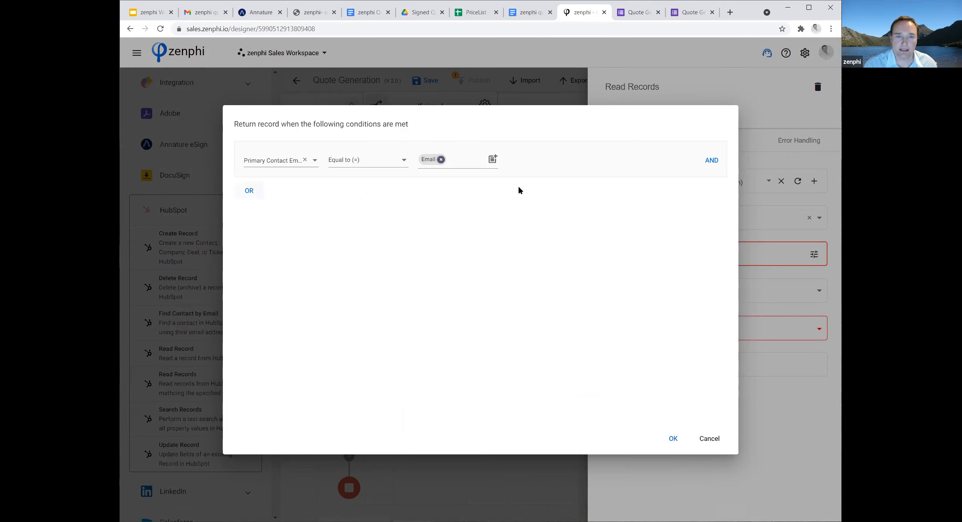
left_click(712, 160)
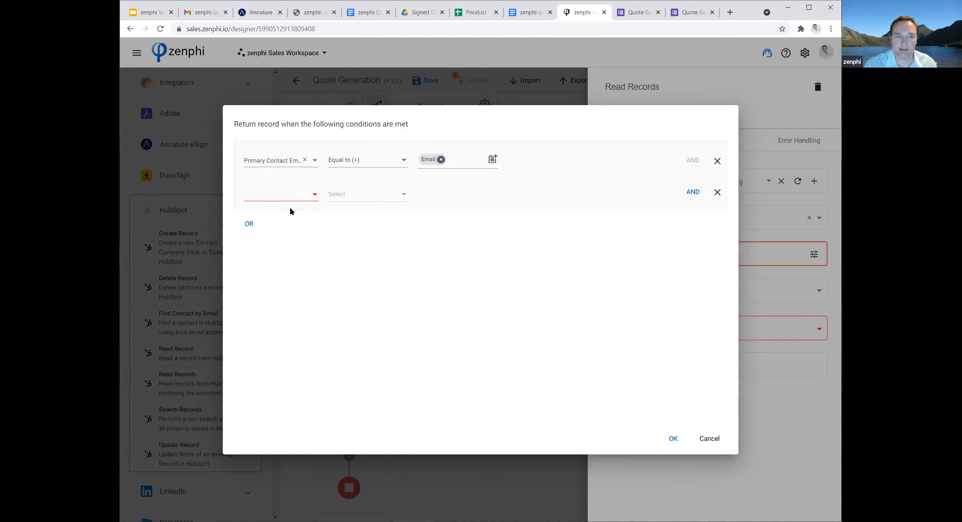
left_click(315, 195)
type("de")
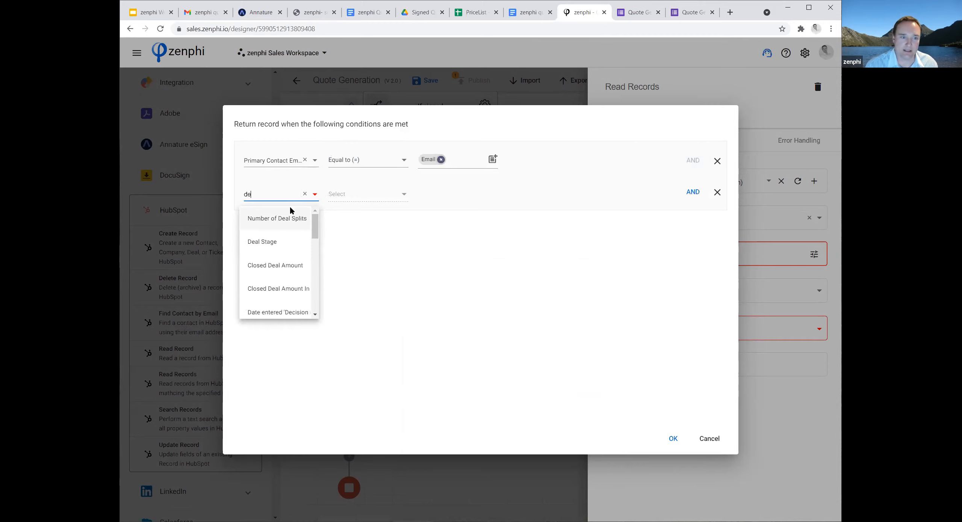
left_click(272, 242)
left_click(304, 194)
Set the second condition clause to Is Deal Closed? Equal to No and accept the Read Records conditions.
left_click(276, 196)
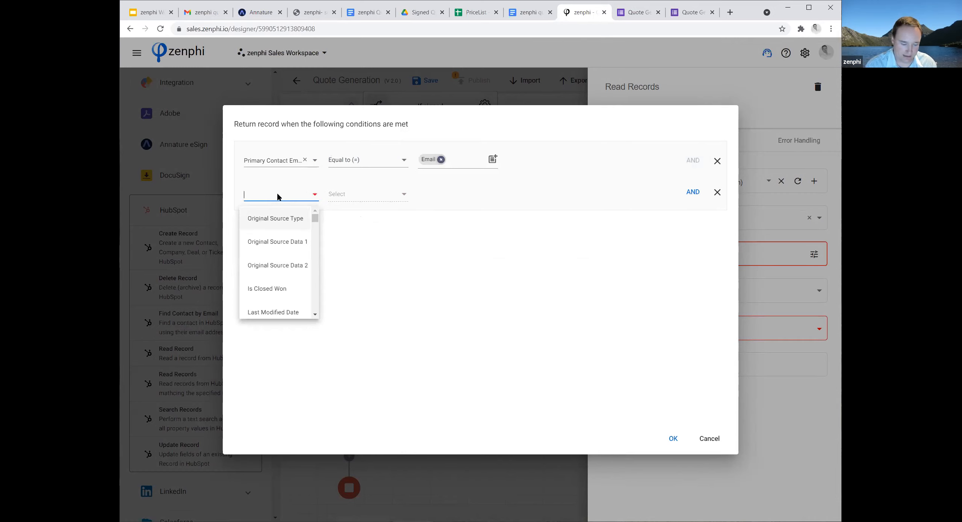
type("is")
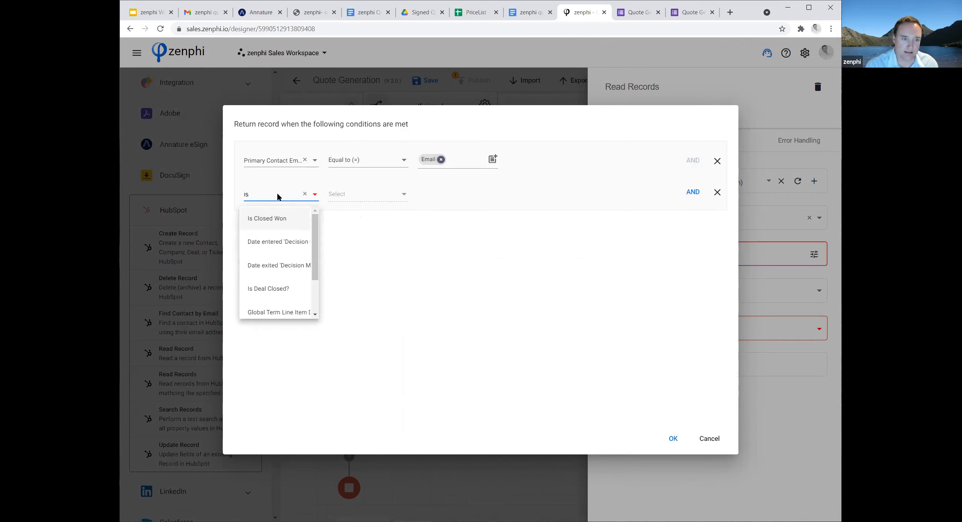
left_click(284, 289)
left_click(403, 195)
left_click(360, 195)
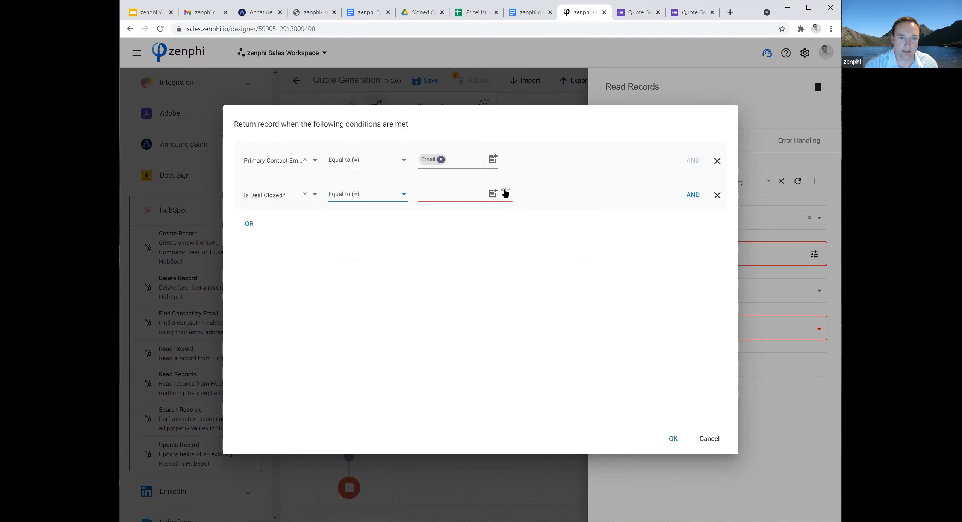
left_click(505, 193)
left_click(512, 211)
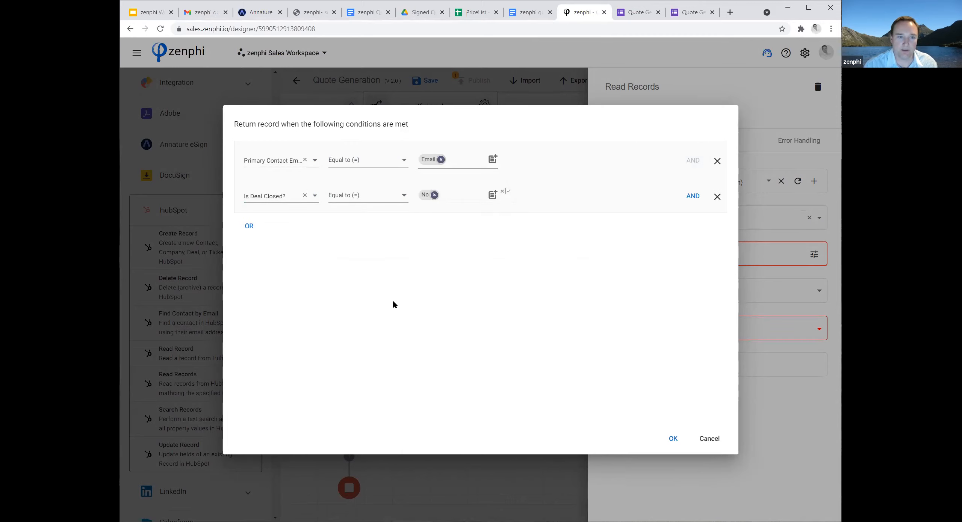
left_click(669, 439)
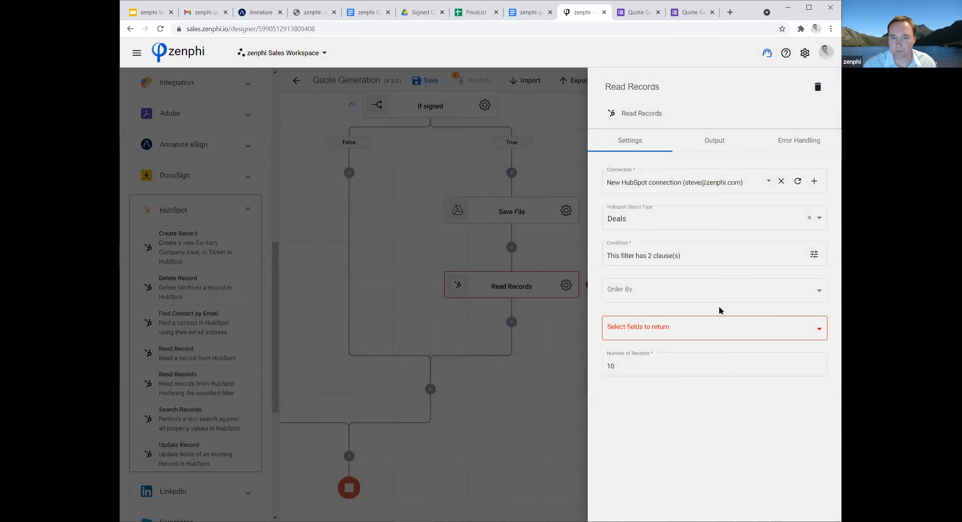
Choose Deal ID (dealinformation) as the field the Read Records action returns and close its settings.
left_click(728, 330)
type("deal")
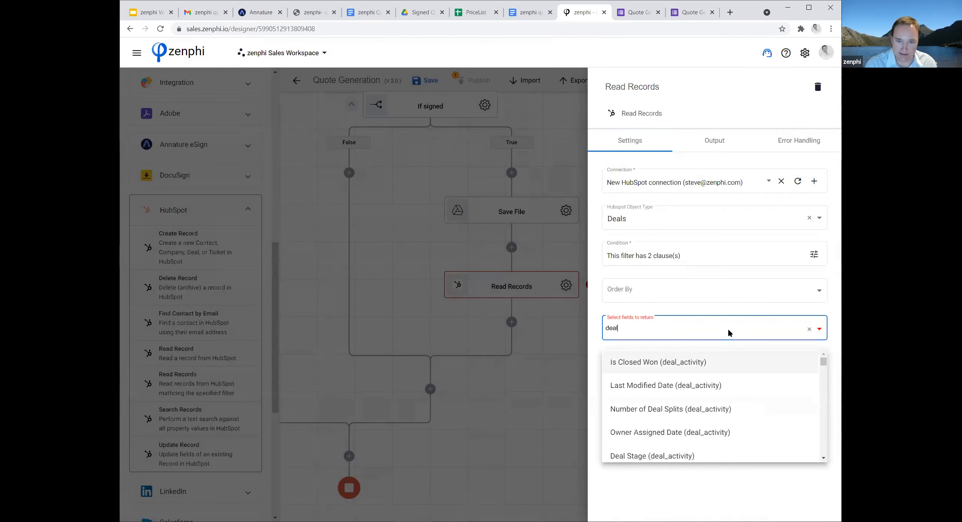
type("id")
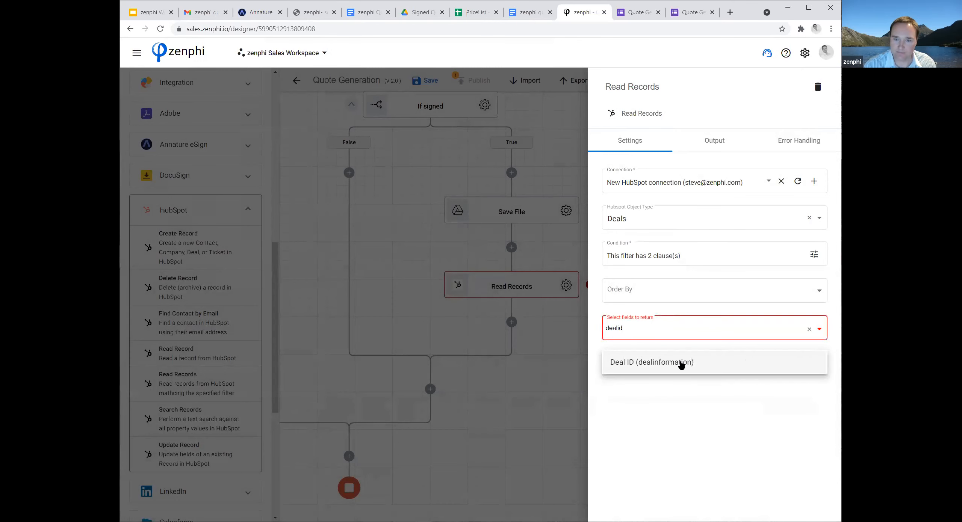
left_click(678, 363)
left_click(497, 411)
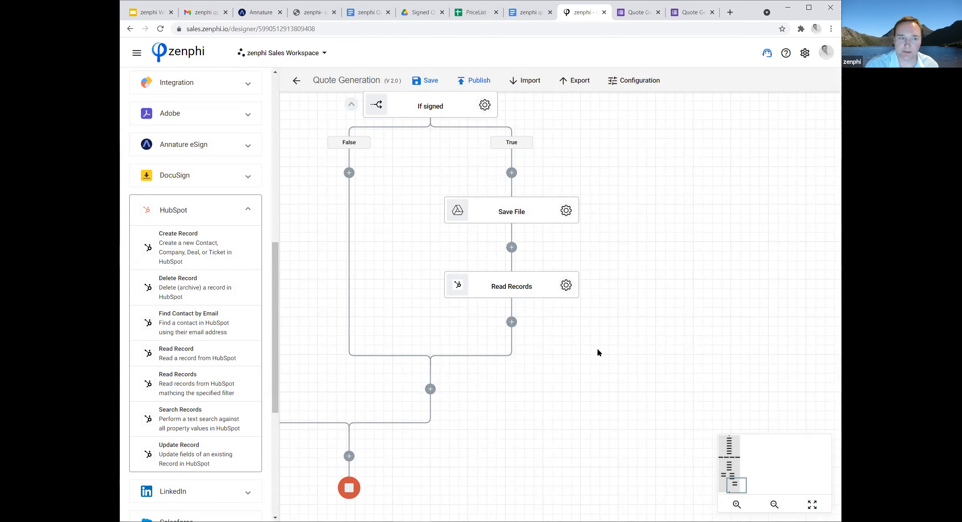
Add a Query Collection operation after Read Records in the True branch.
left_click_drag(273, 250, 265, 68)
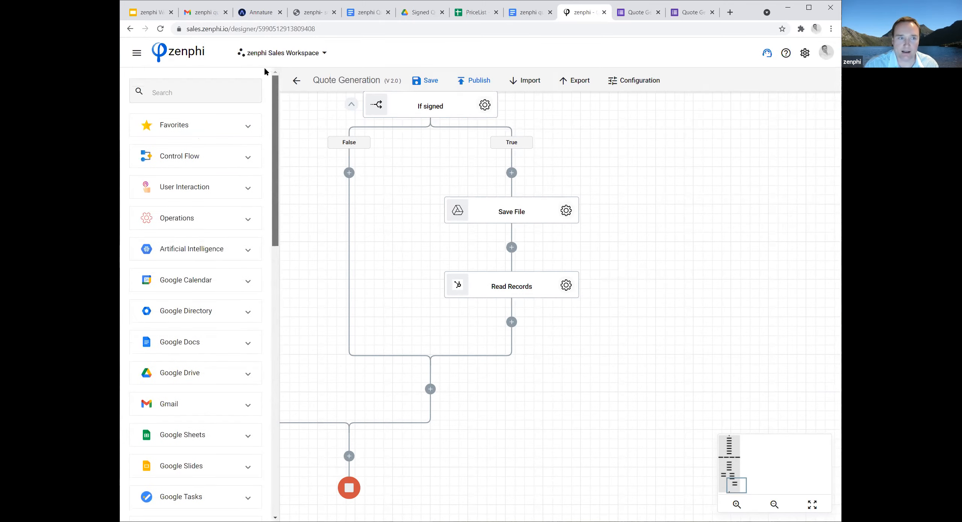
left_click(203, 219)
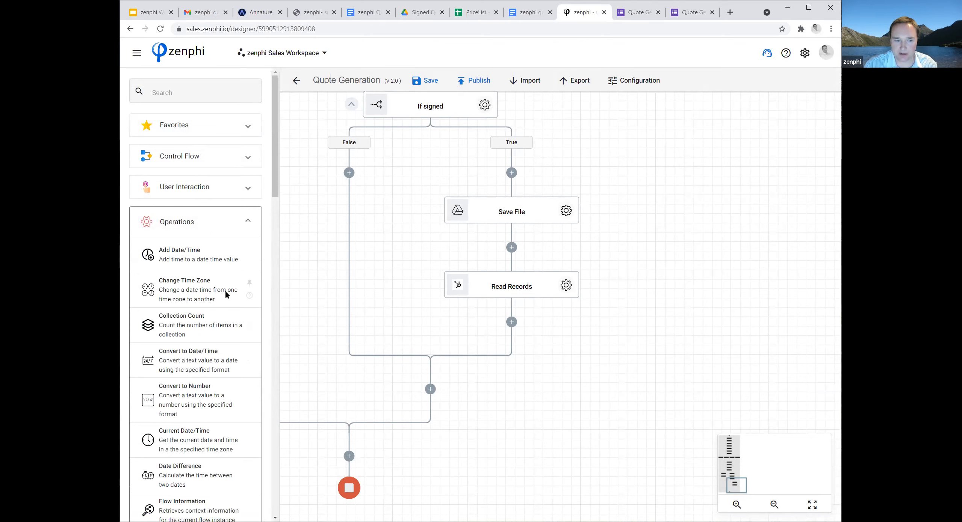
scroll(228, 305, "down", 1)
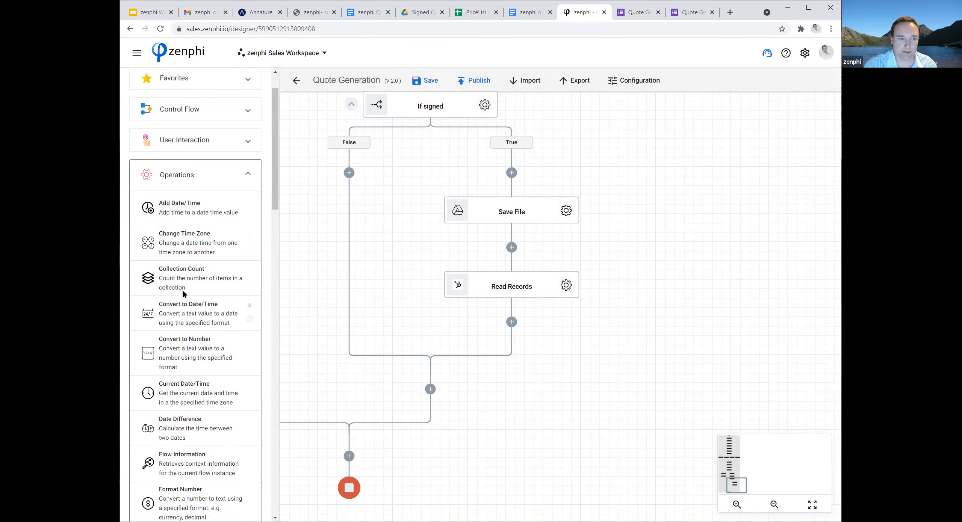
scroll(171, 324, "down", 10)
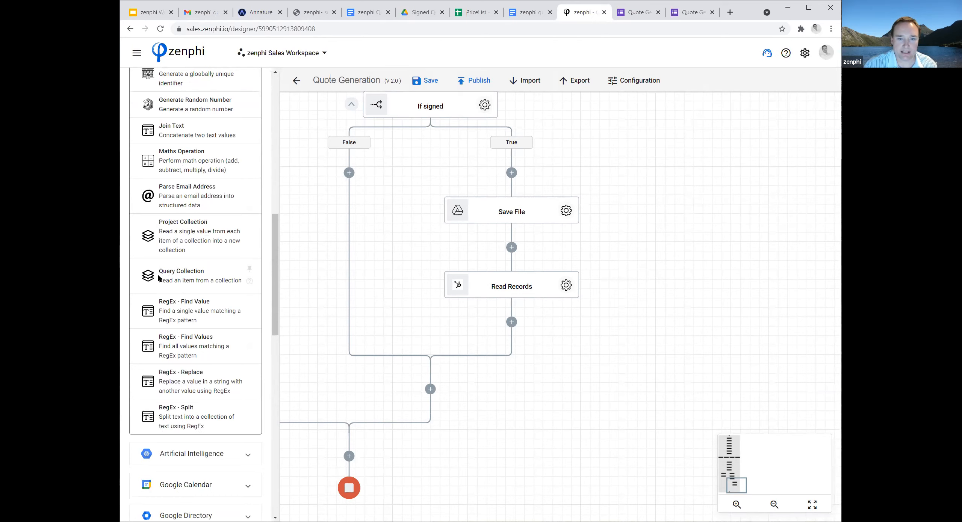
left_click_drag(162, 280, 512, 322)
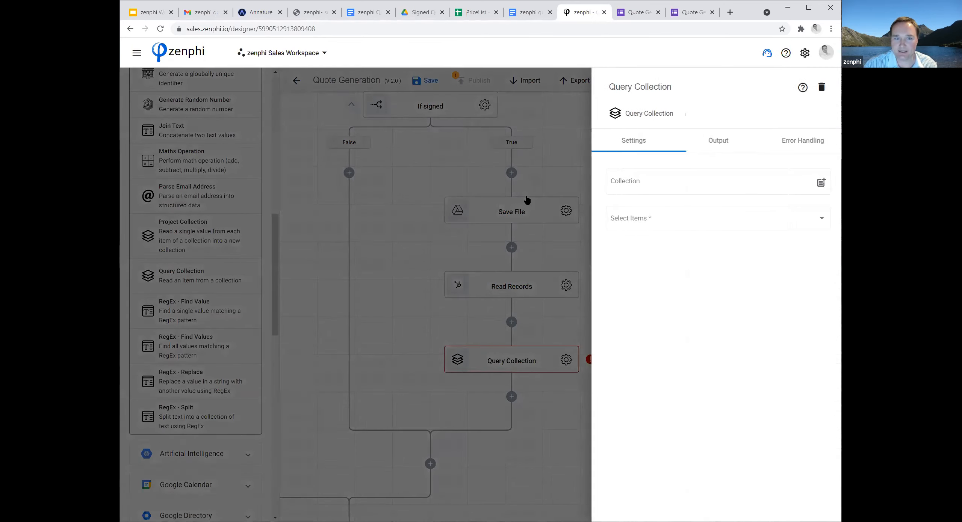
Configure Query Collection to take the First item of the Read Records Records token, and rename the action Deal ID.
left_click(595, 225)
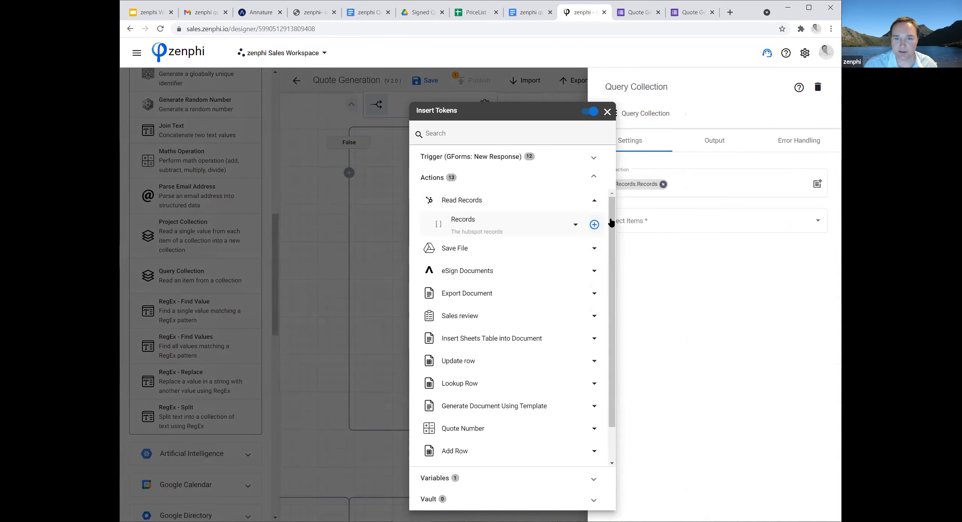
left_click(723, 223)
left_click(723, 223)
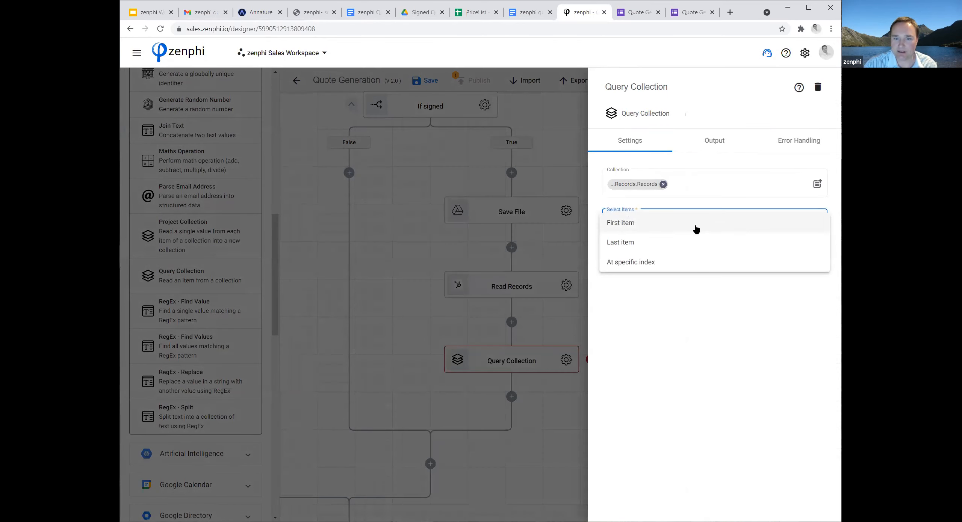
left_click(664, 223)
left_click(544, 325)
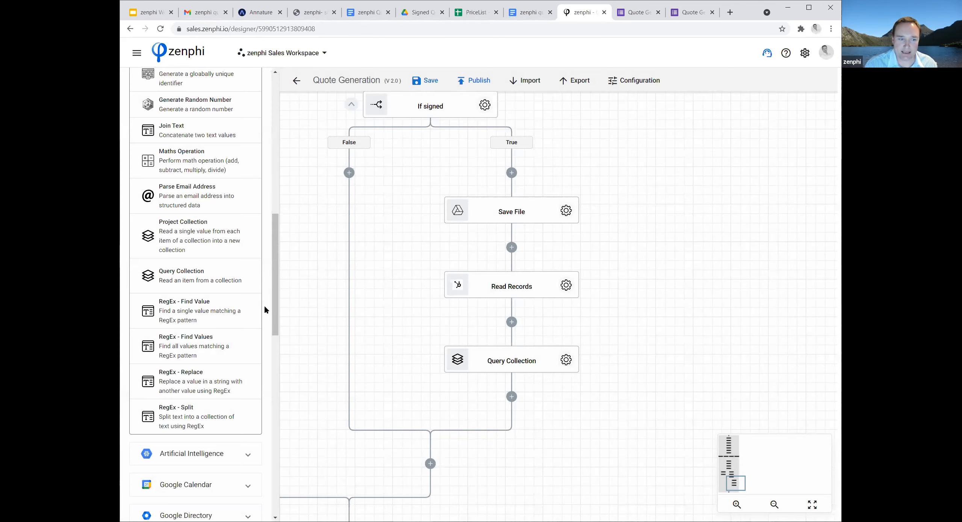
Add a HubSpot Update Record action after the Deal ID action in the True branch.
scroll(260, 328, "down", 13)
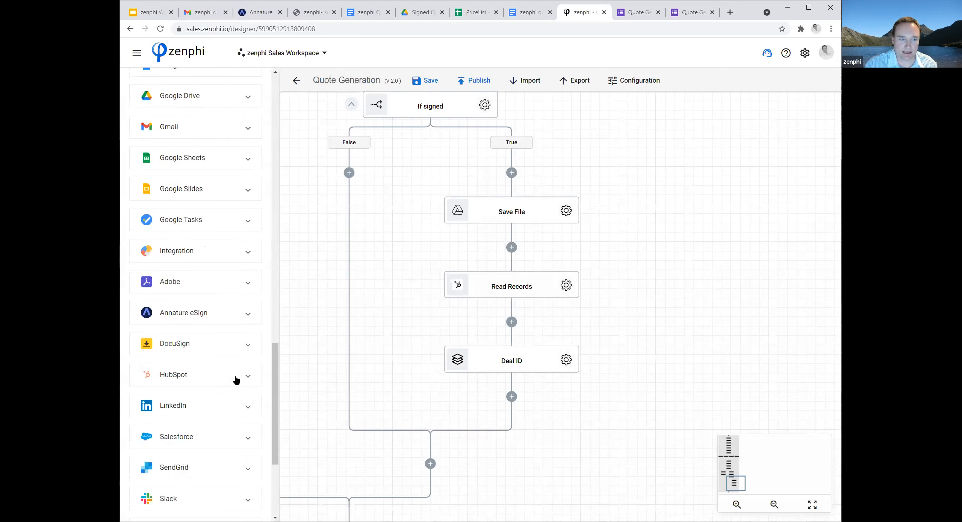
left_click(236, 380)
scroll(236, 378, "down", 5)
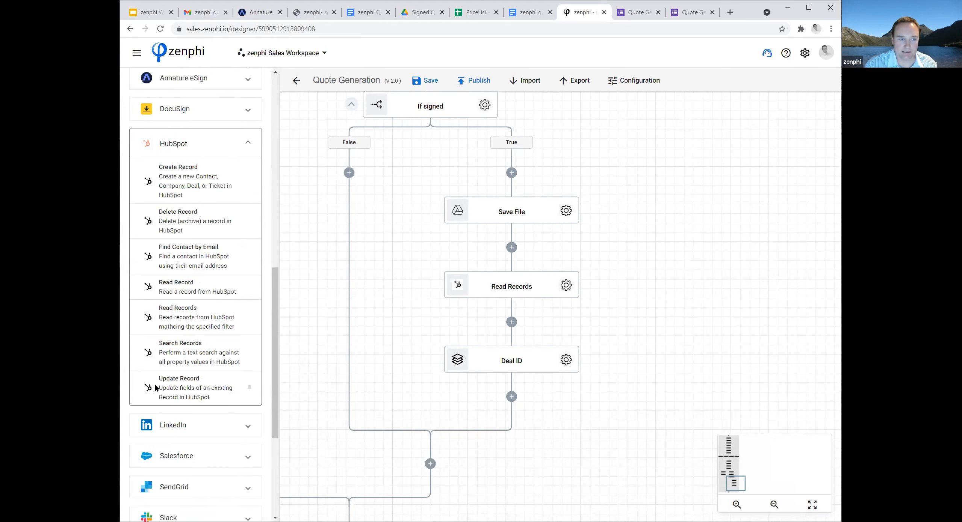
left_click_drag(154, 388, 513, 397)
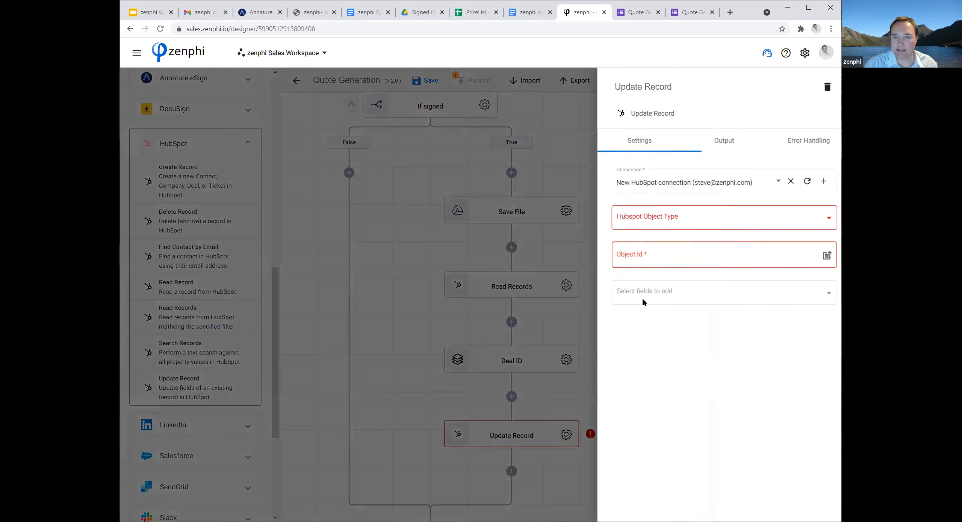
Set the Update Record action's HubSpot object type to Deals and its Object Id to the Deal ID action's Deal ID token.
left_click(827, 218)
left_click(821, 299)
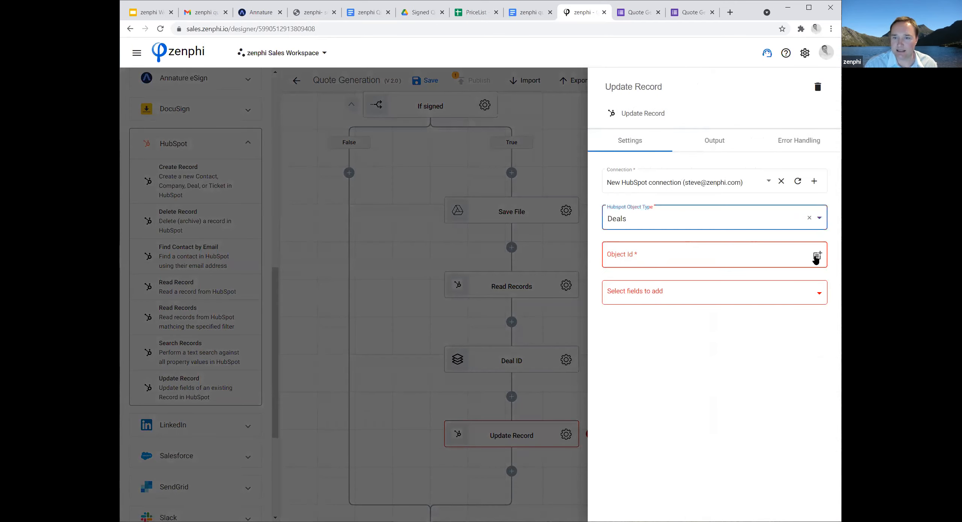
left_click(823, 256)
left_click(499, 205)
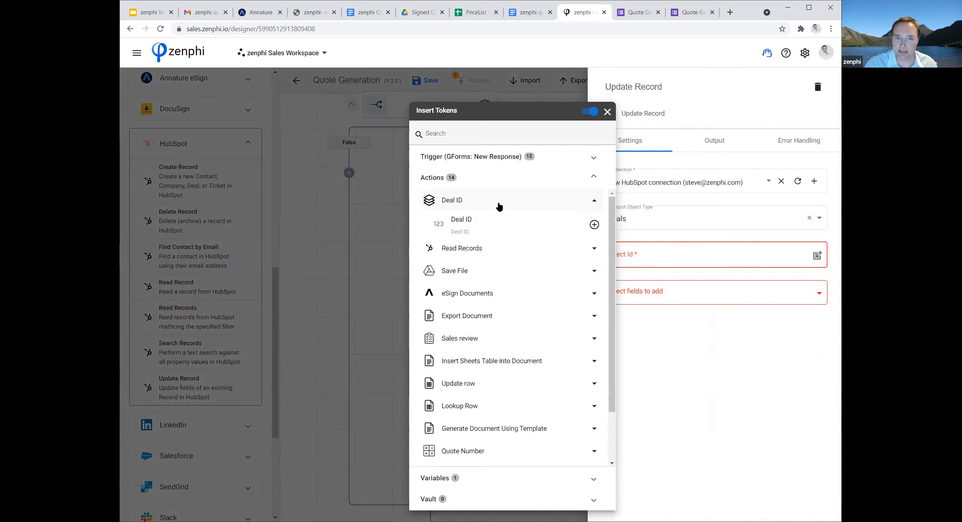
left_click(594, 224)
left_click(705, 347)
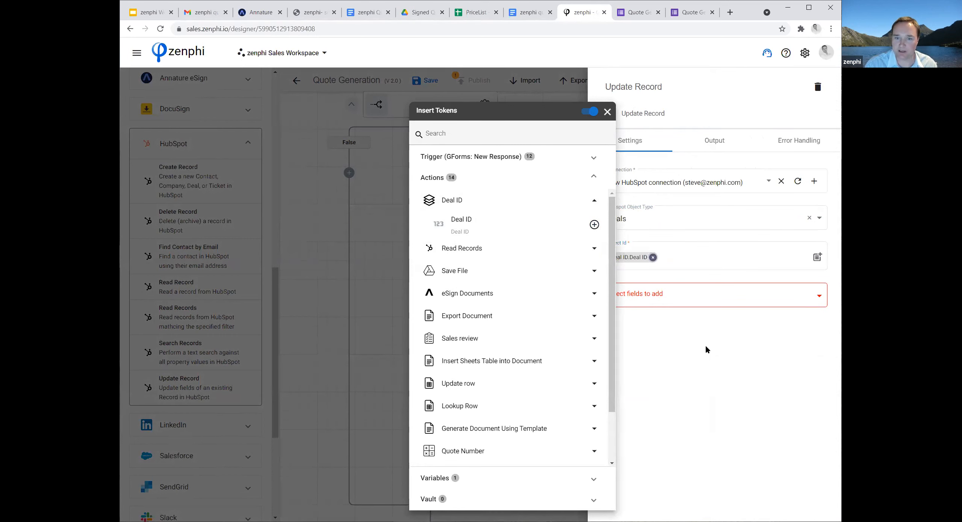
Add the Deal Stage (deal_activity) field to the Update Record action and set its value to closedwon.
left_click(814, 300)
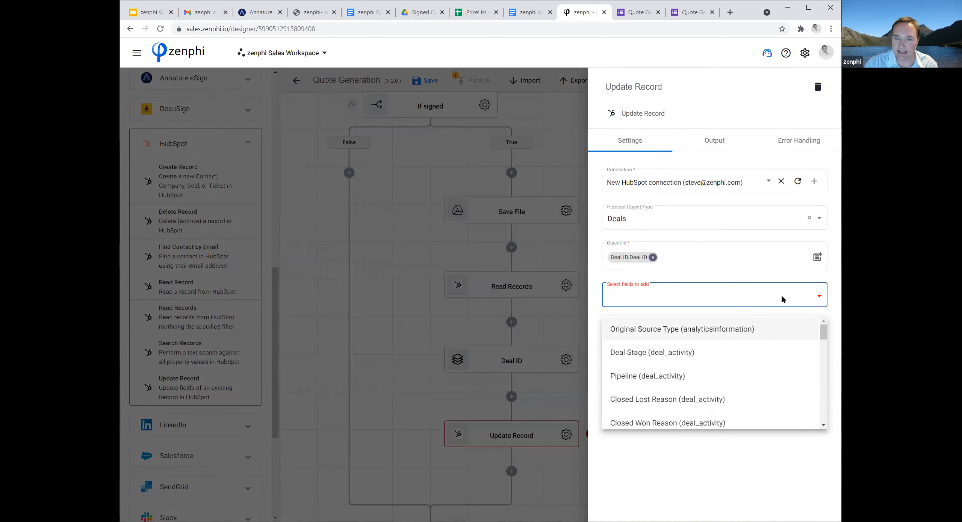
left_click(702, 352)
left_click(633, 334)
type("closedwon")
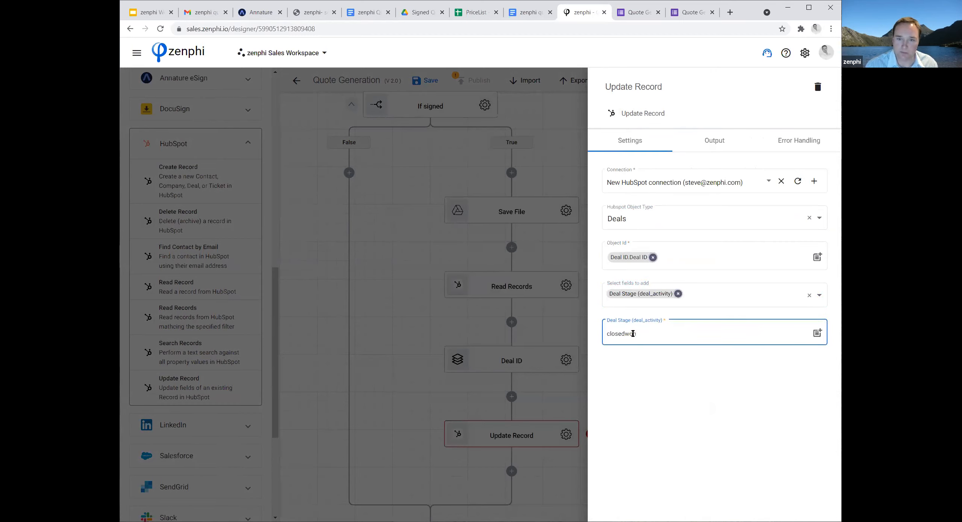
Add the Closed Won Reason (deal_activity) field to the record update and fill it with the Save File View Link token.
left_click(818, 298)
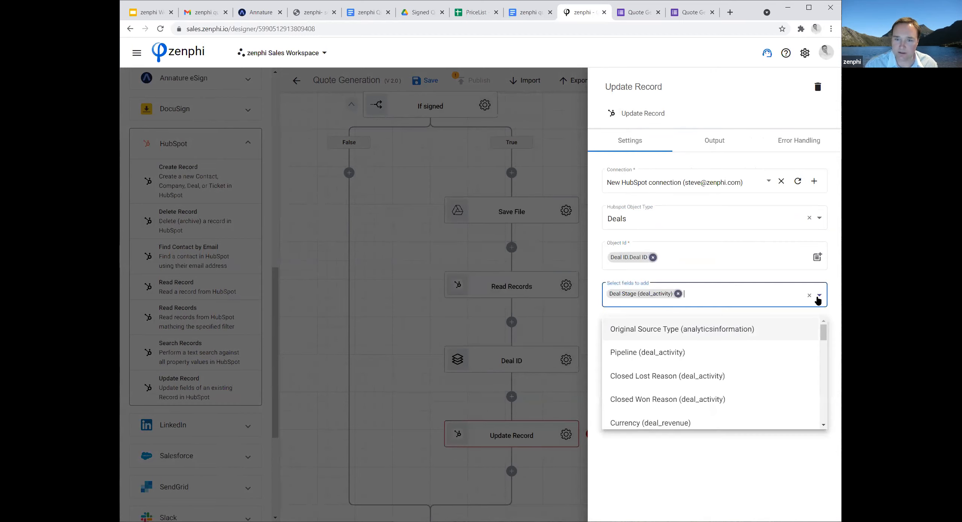
left_click(706, 399)
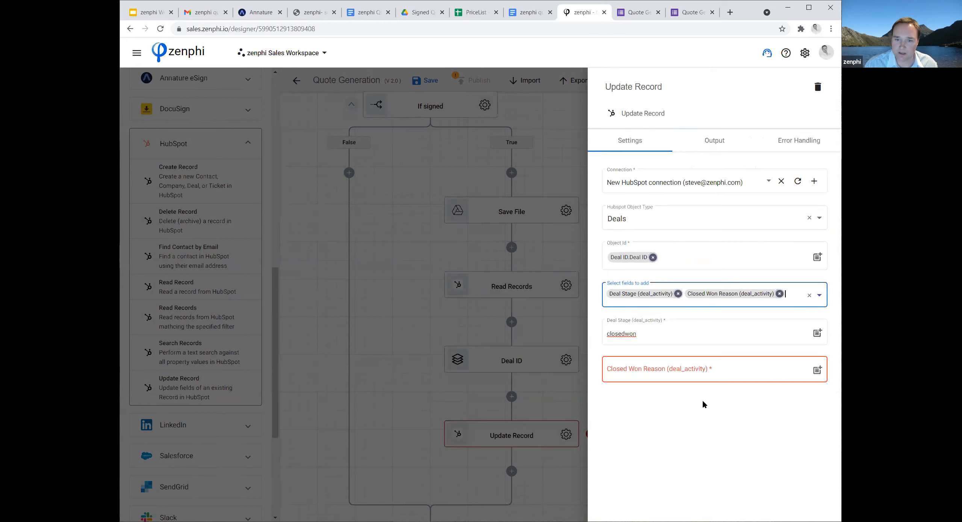
left_click(675, 371)
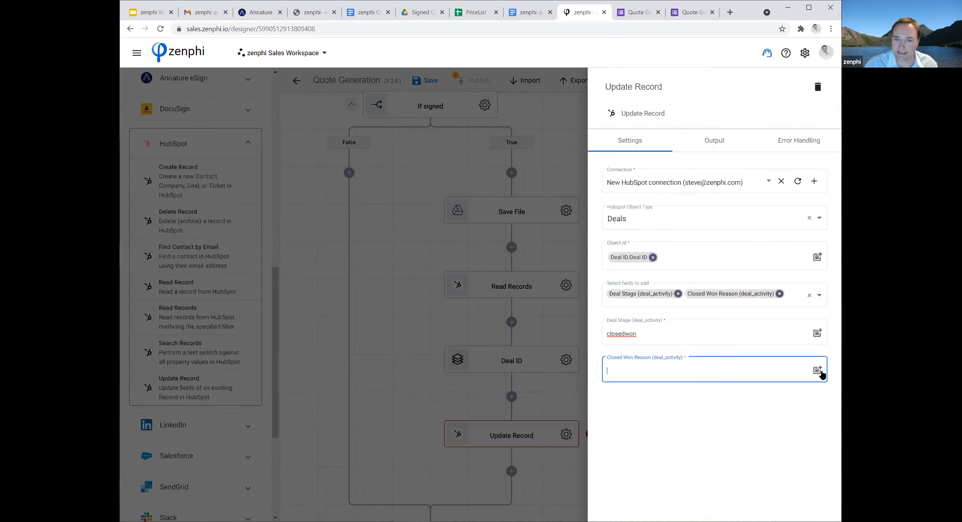
left_click(817, 372)
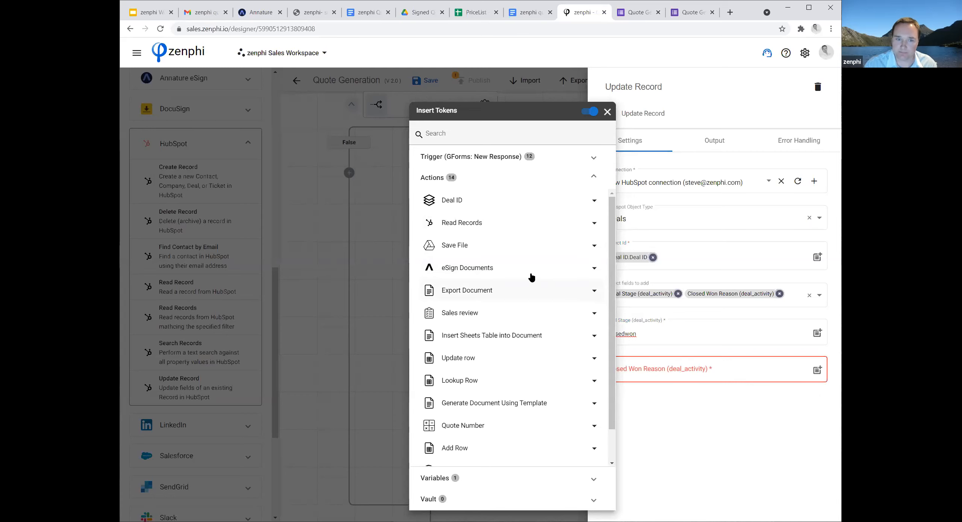
left_click(565, 251)
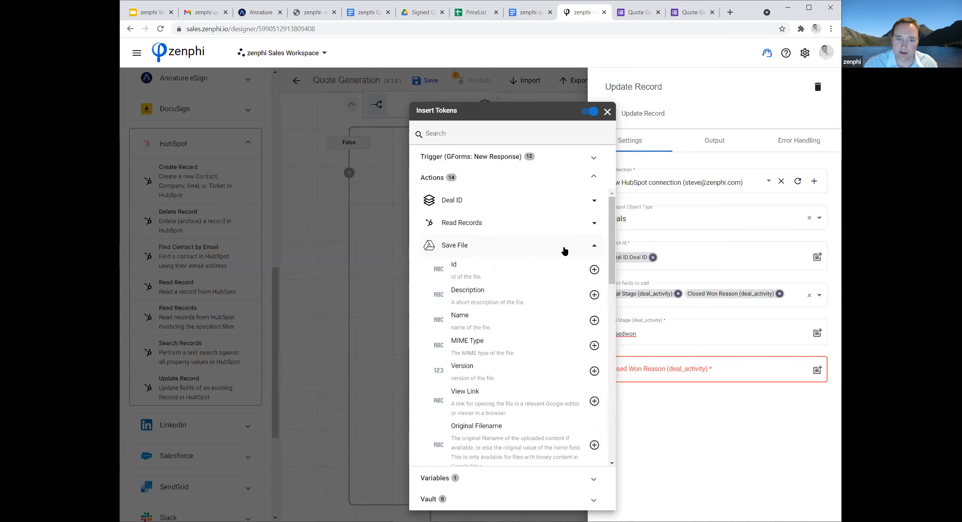
left_click(594, 401)
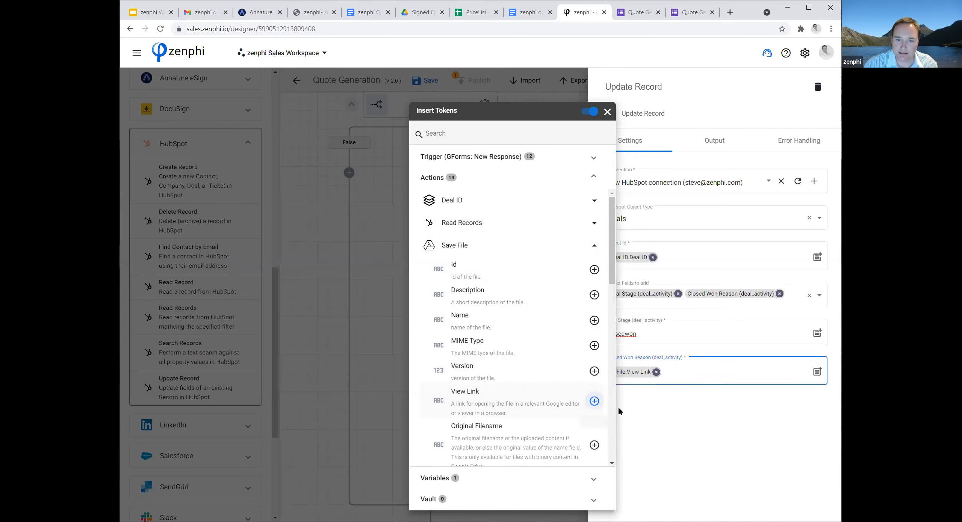
Close the Update Record settings and publish the Quote Generation flow.
left_click(671, 414)
left_click(455, 401)
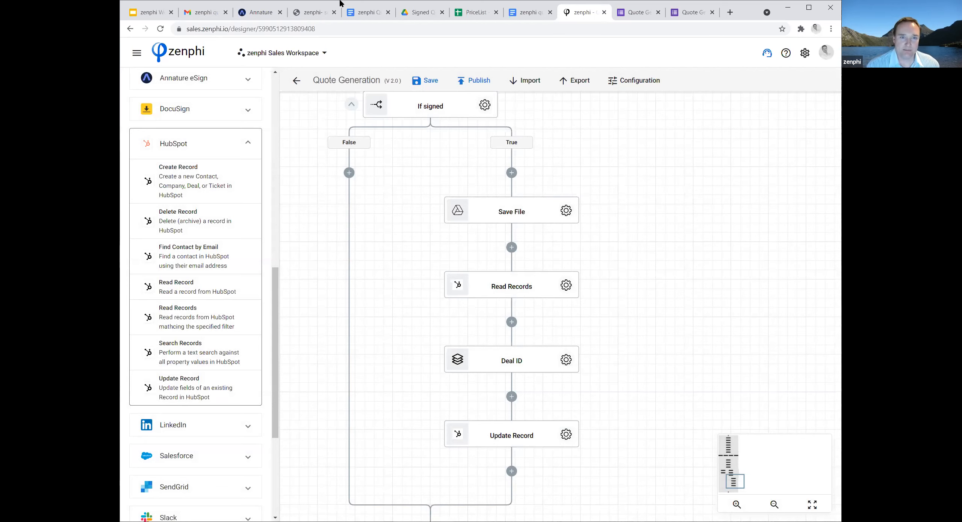
left_click(476, 80)
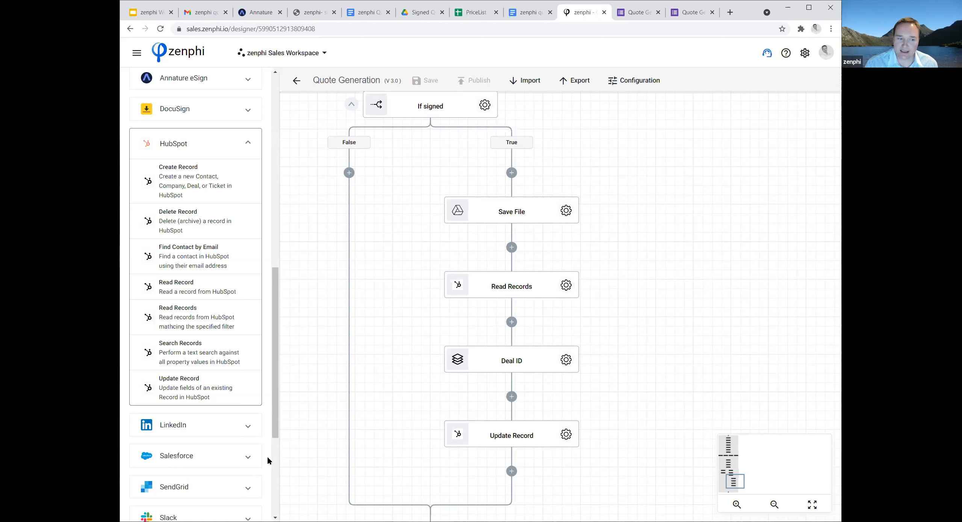
View the available Salesforce actions, and switch to the Google Slides webinar deck to present the Summary of today's flow slide.
left_click(251, 462)
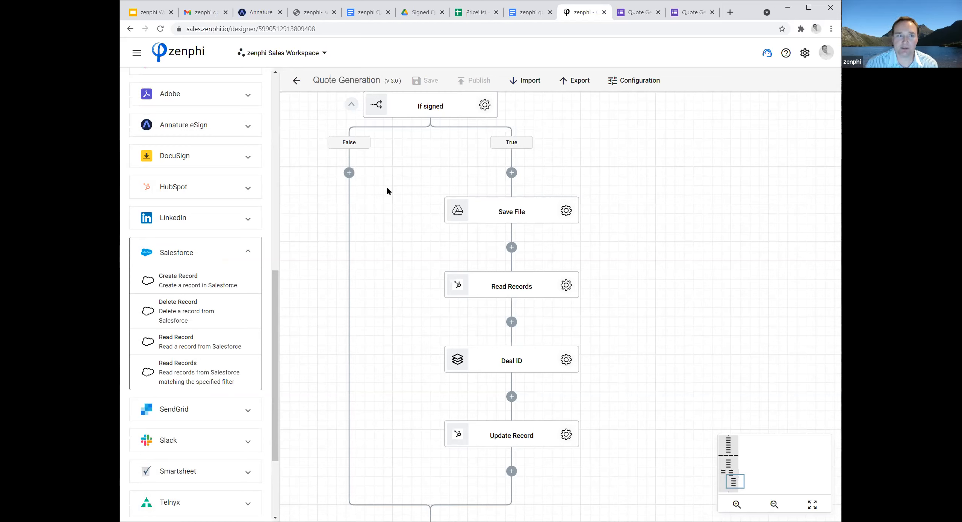
left_click(143, 16)
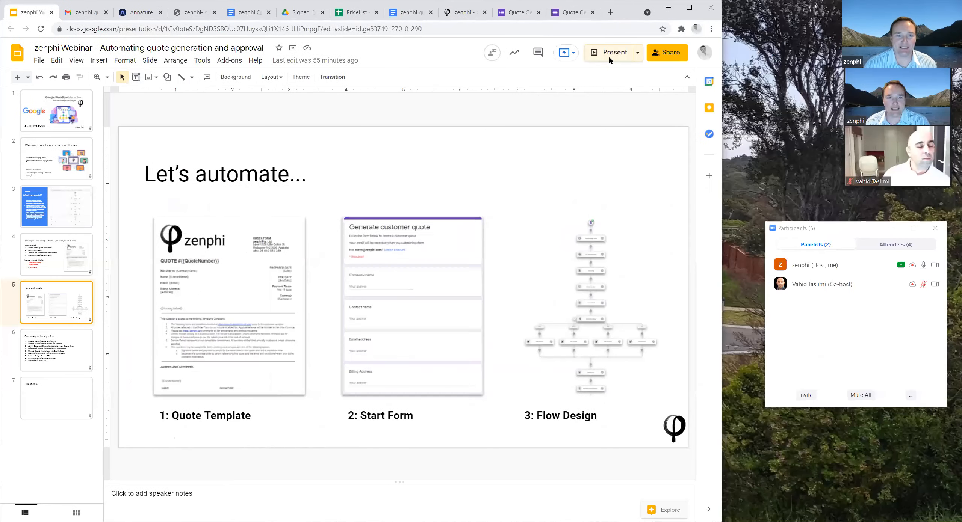
left_click(729, 56)
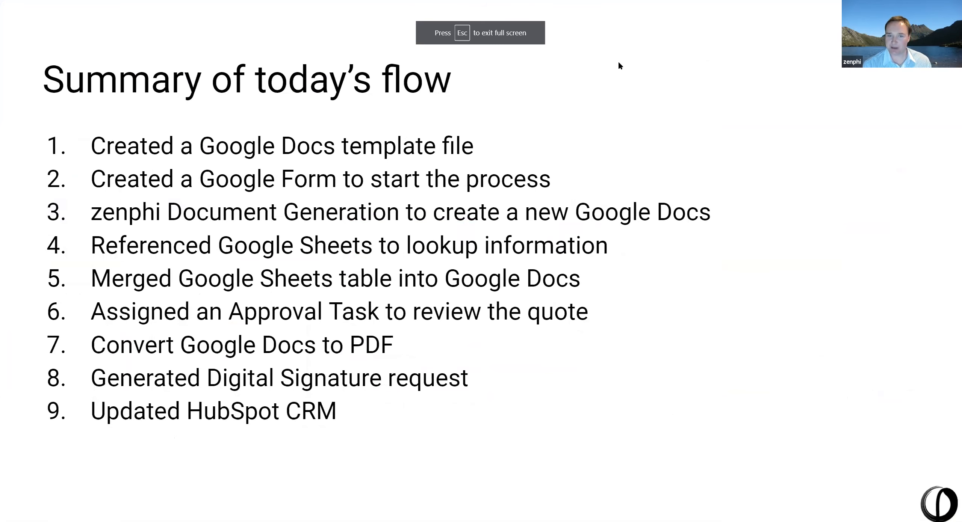
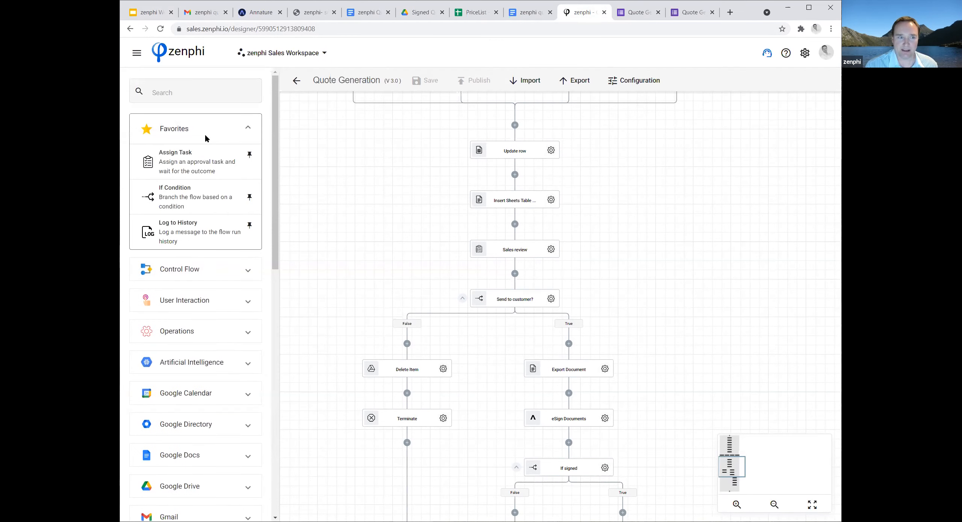
Add an Assign Task action between Sales review and the Send to customer? condition, and look through the available Google Drive actions.
left_click_drag(156, 167, 515, 274)
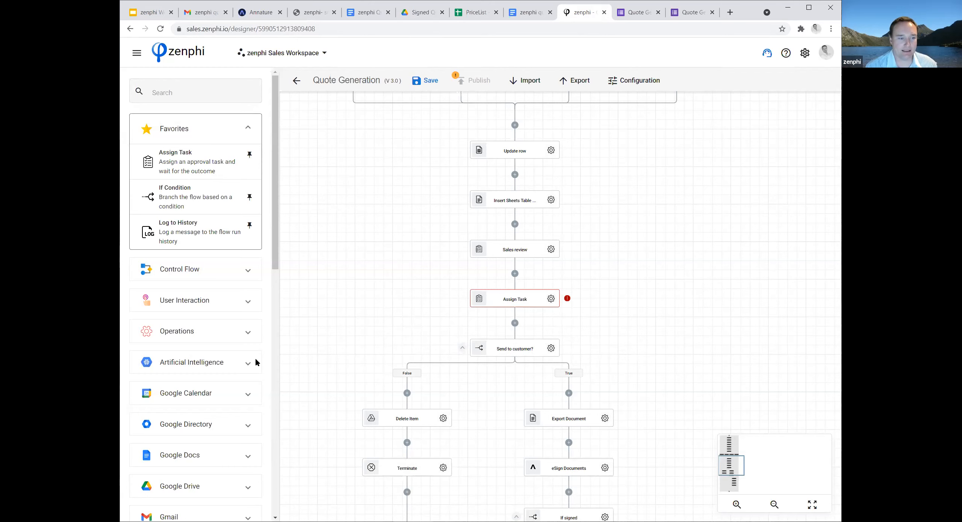
scroll(263, 423, "down", 3)
left_click(244, 398)
scroll(258, 393, "down", 5)
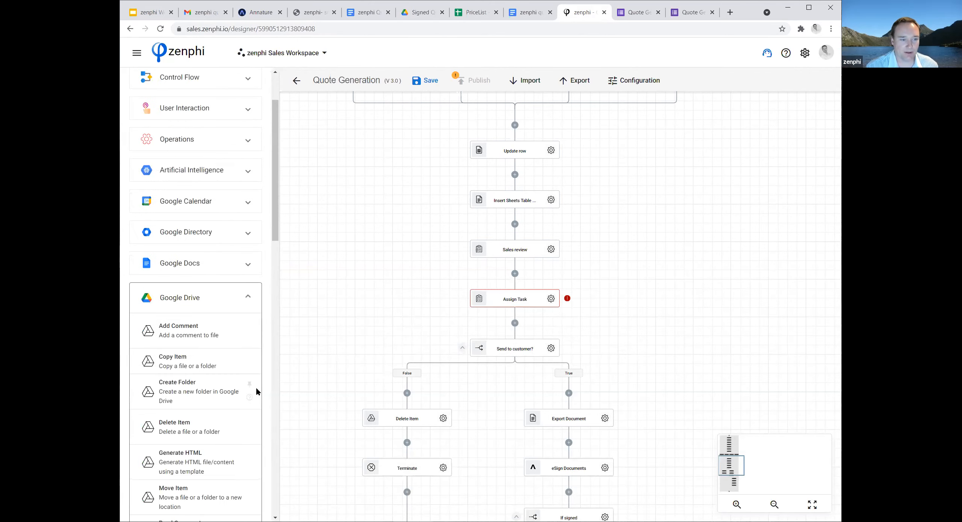
scroll(261, 396, "down", 7)
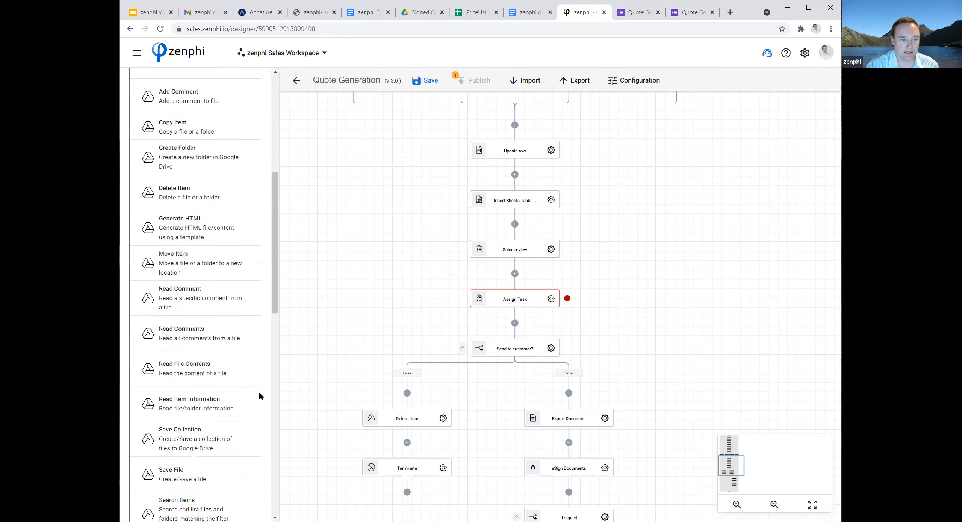
scroll(260, 395, "up", 4)
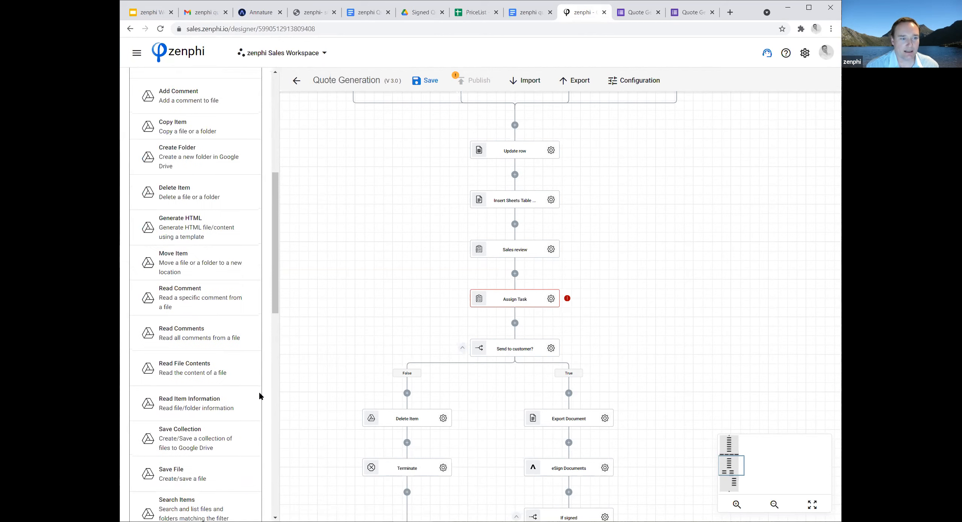
scroll(233, 286, "up", 3)
scroll(237, 285, "up", 4)
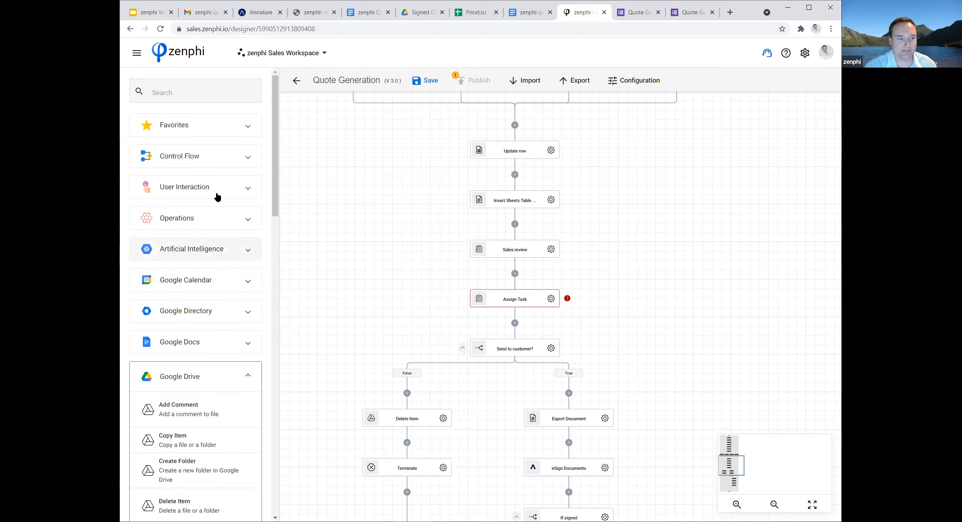
Search the actions for share, add a Share Item action directly after Update row, and view its settings.
left_click(186, 94)
type("share")
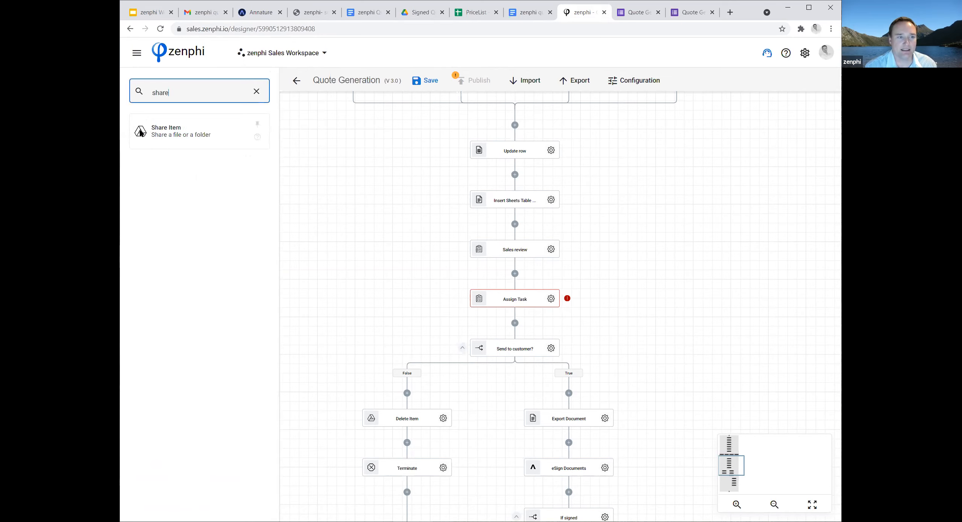
left_click(142, 133)
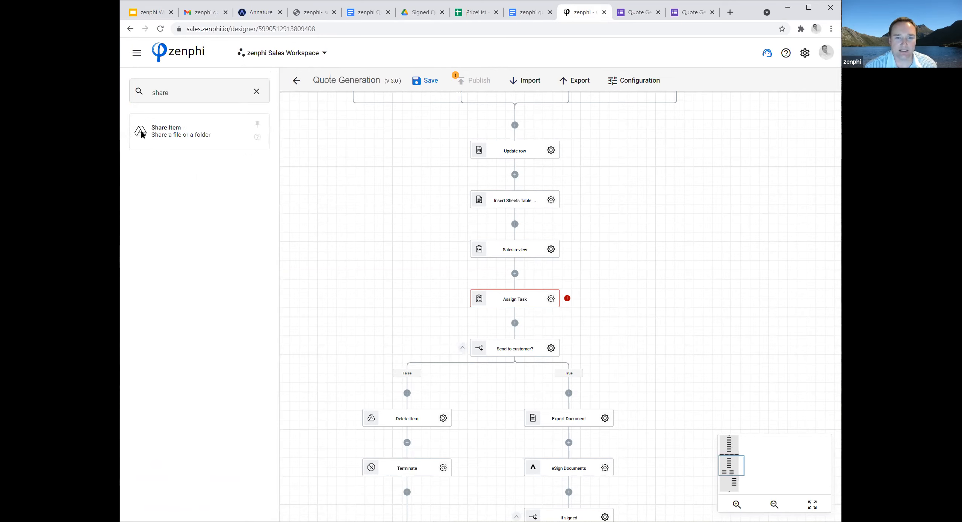
left_click_drag(142, 134, 515, 175)
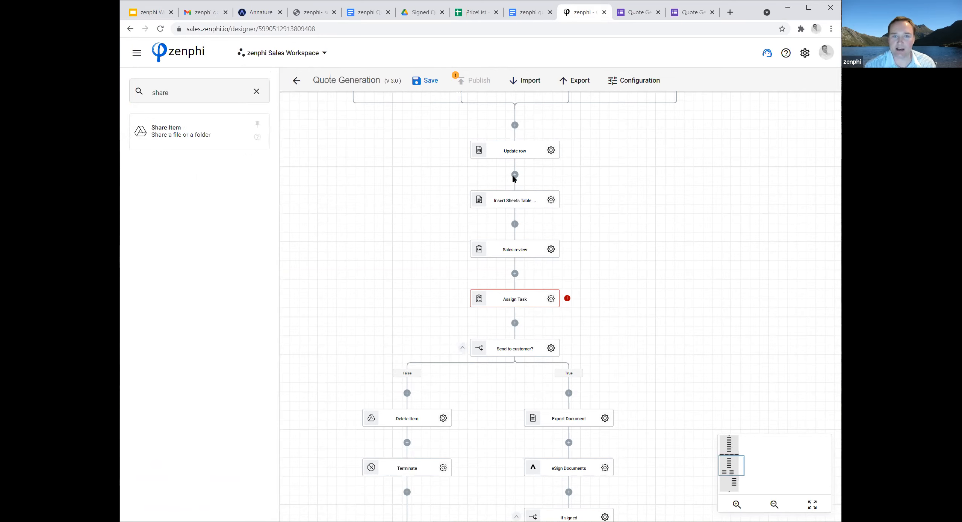
left_click(551, 201)
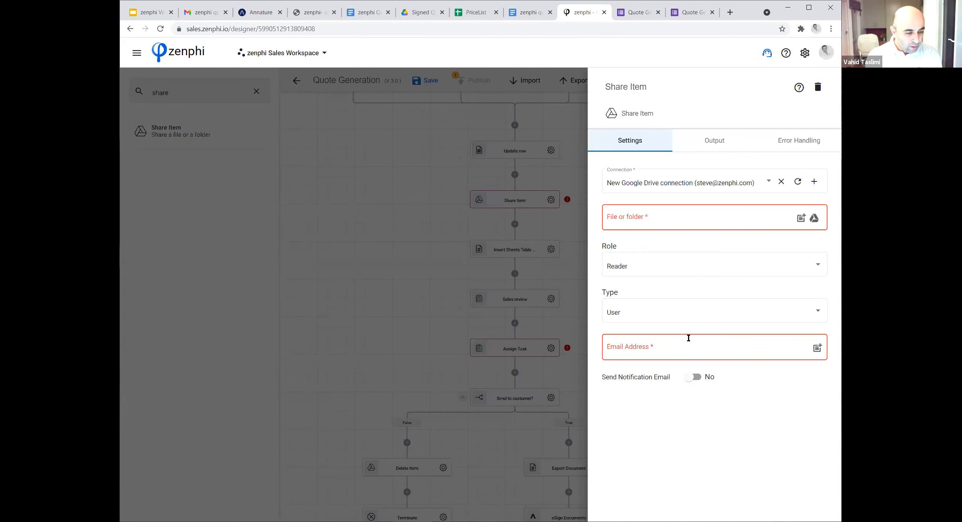
left_click(408, 243)
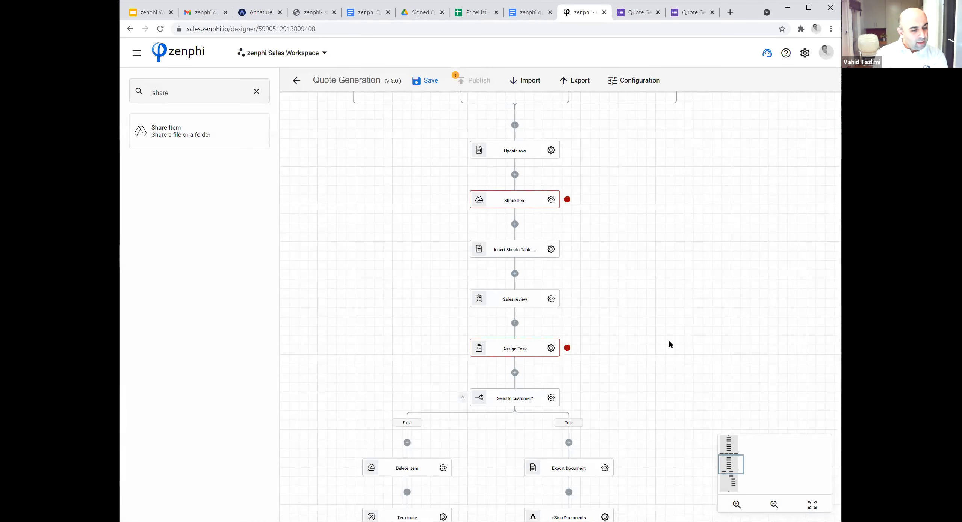
Search the actions for request and add a Request Data action between Assign Task and the Send to customer? condition.
scroll(670, 345, "up", 3)
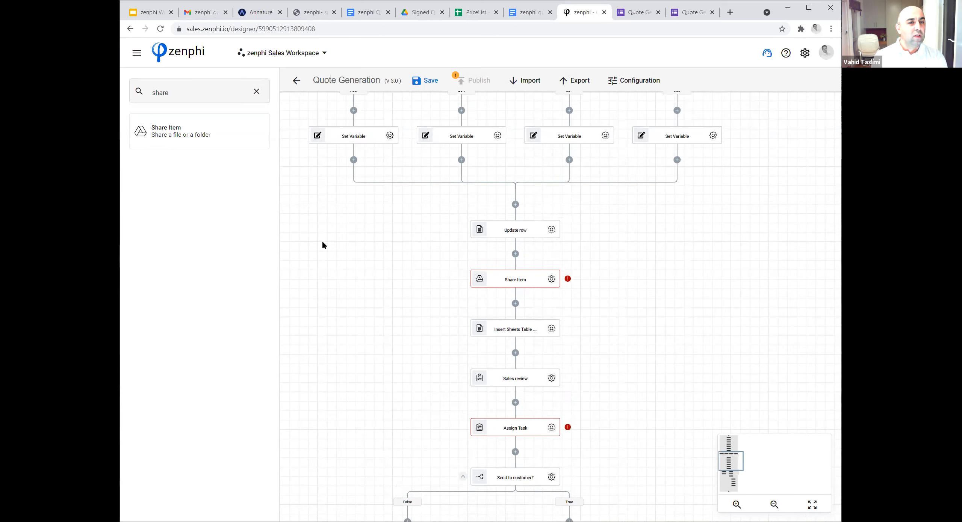
scroll(357, 297, "down", 3)
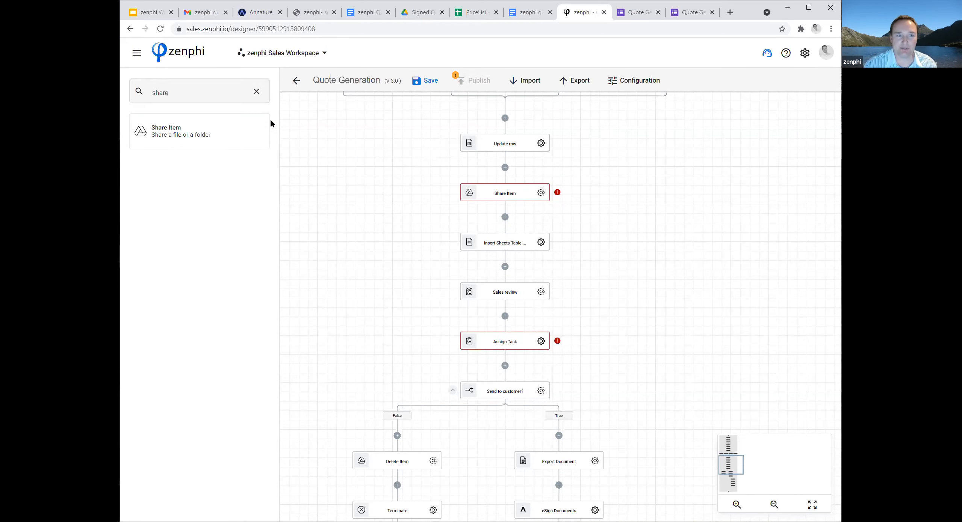
left_click(256, 93)
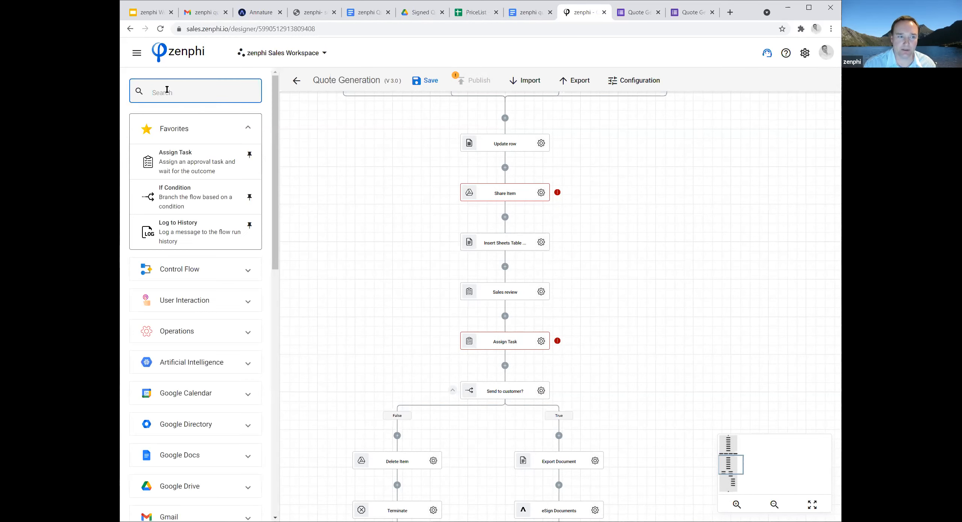
type("request")
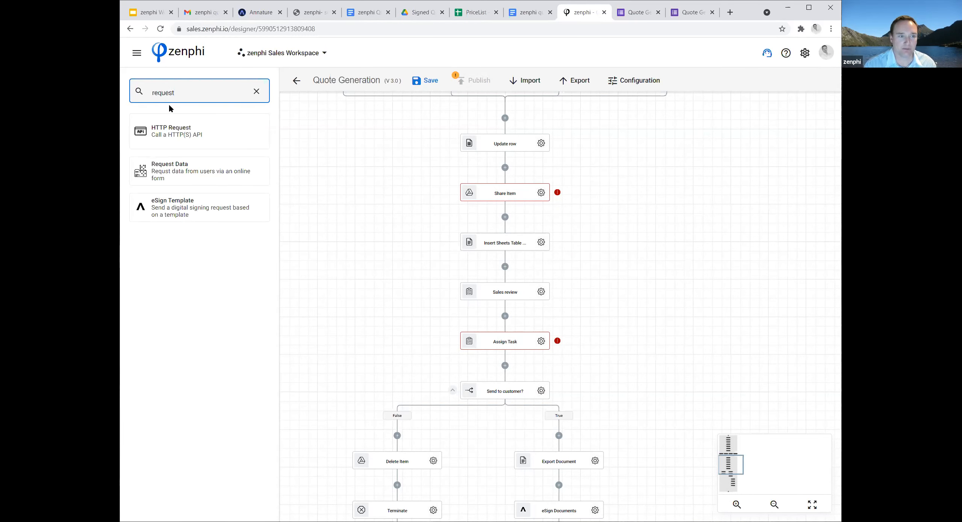
left_click_drag(147, 169, 505, 366)
scroll(622, 349, "down", 2)
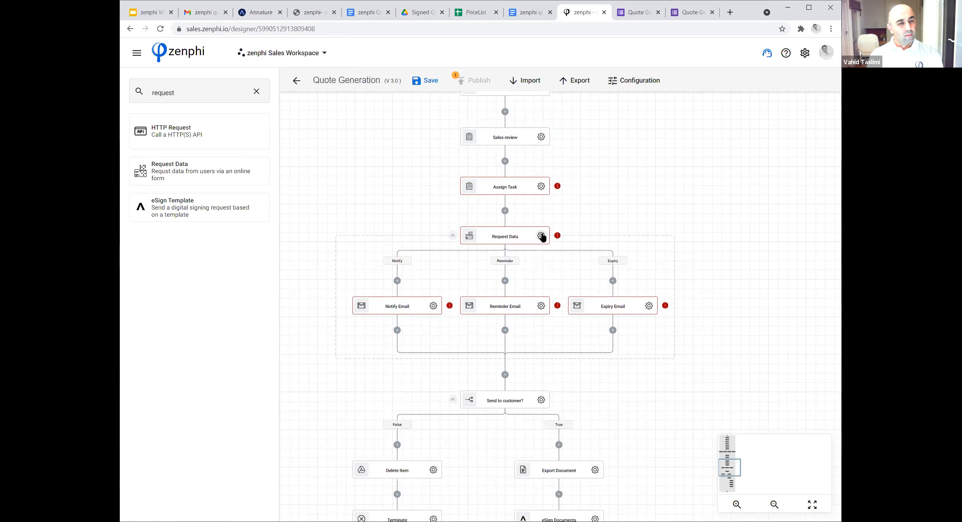
Build the Request Data form with one short text field, view the other field types, save the form and close the action's settings.
left_click(542, 236)
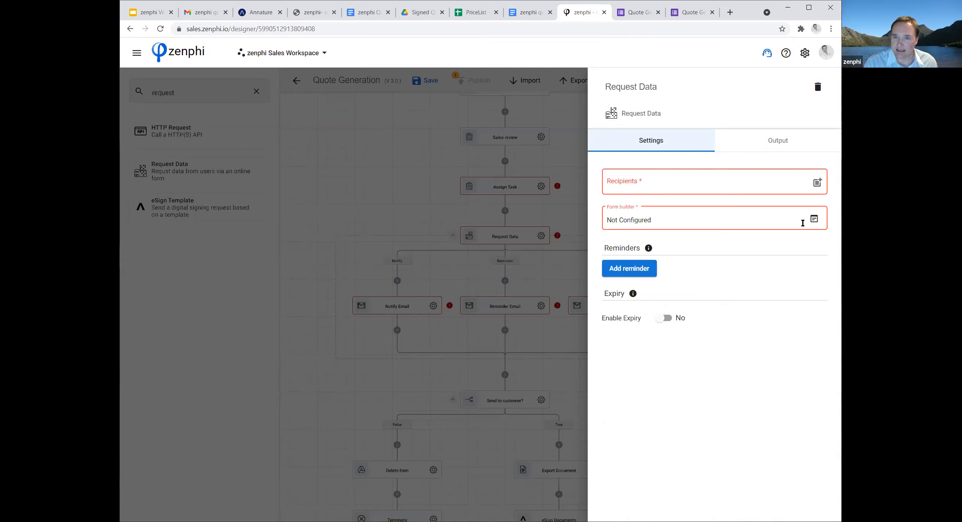
left_click(814, 219)
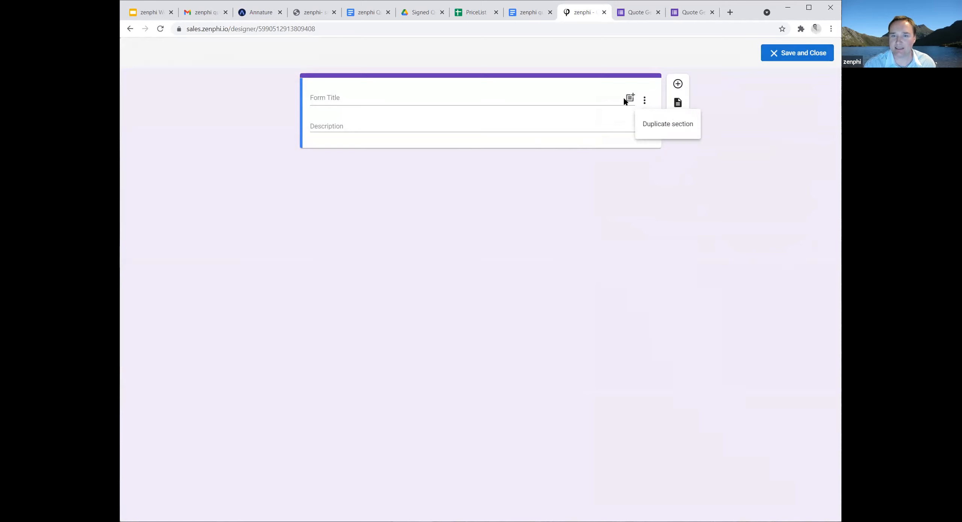
left_click(678, 83)
left_click(645, 180)
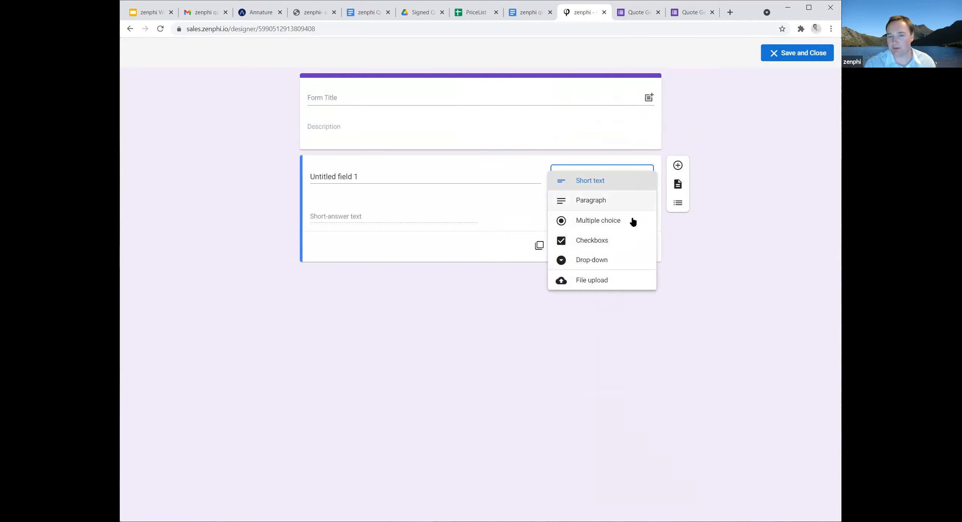
left_click(692, 244)
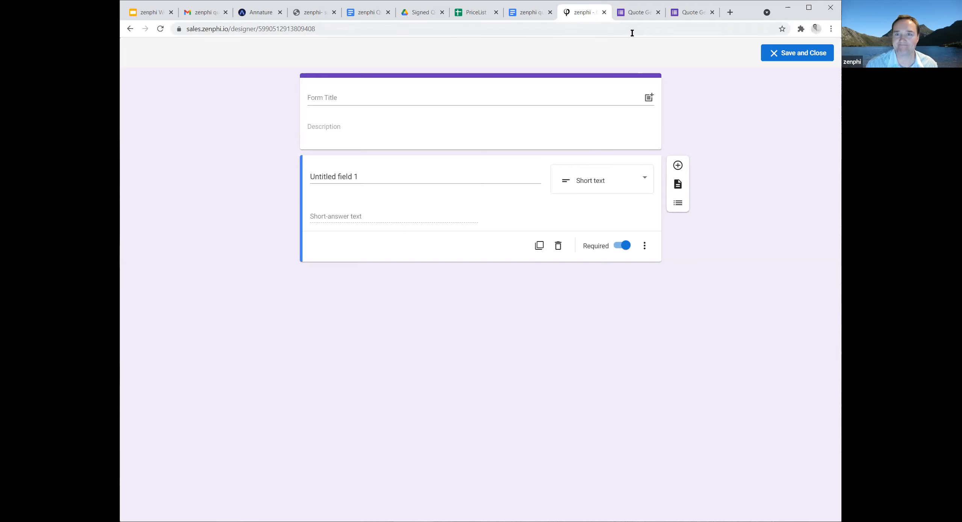
left_click(773, 56)
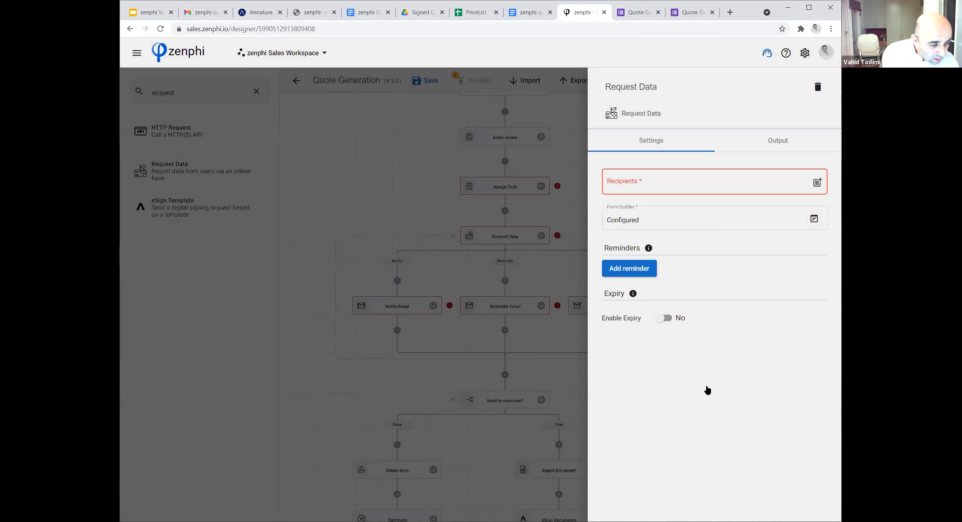
key("Escape")
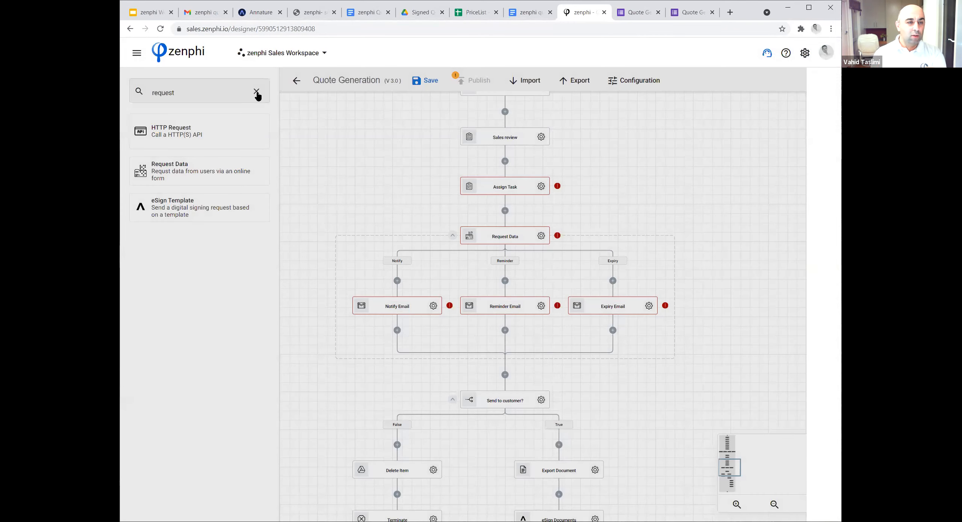
Clear the action search and examine the available Google Slides actions.
left_click(257, 92)
scroll(265, 248, "down", 6)
scroll(280, 271, "down", 1)
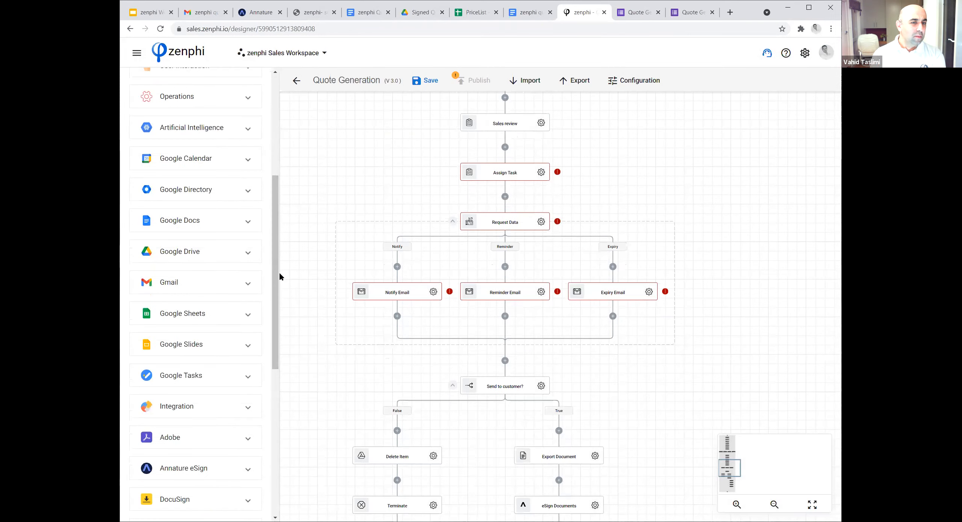
left_click_drag(276, 285, 274, 306)
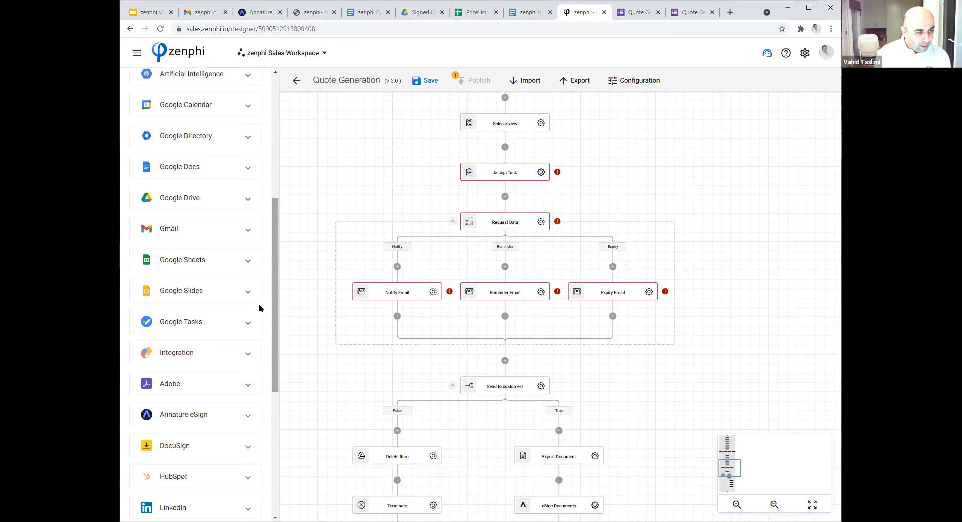
left_click(251, 295)
scroll(259, 296, "down", 4)
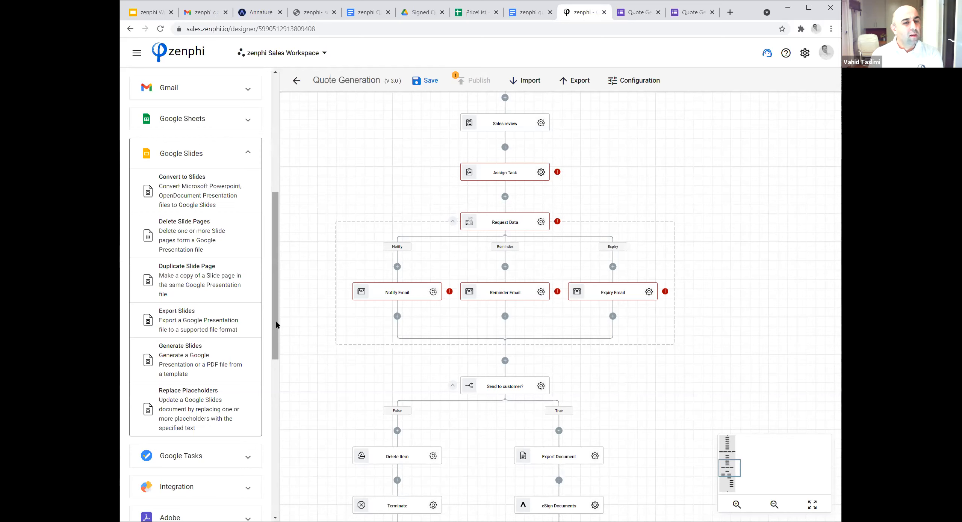
Add a Send Email (Gmail) action between Save File and Read Records in the True branch of If signed.
scroll(666, 361, "down", 1)
scroll(658, 360, "down", 5)
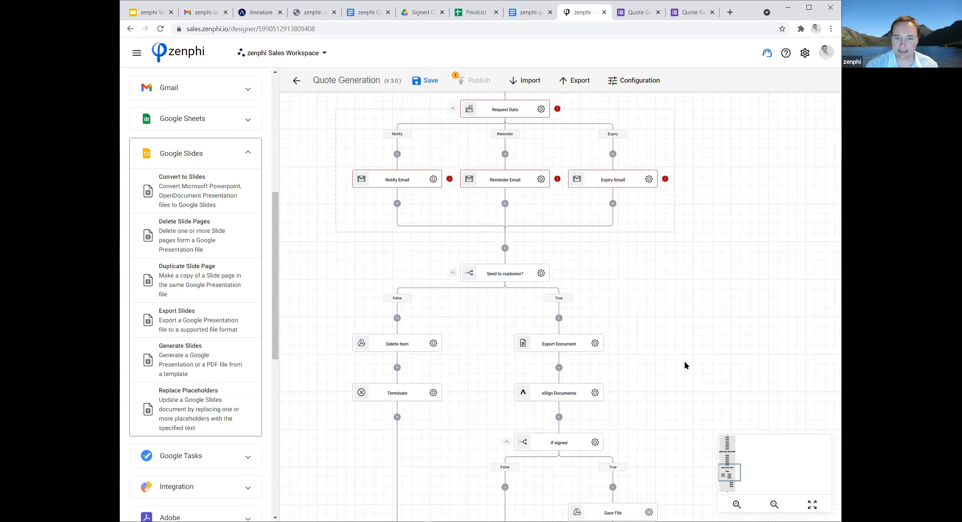
scroll(636, 221, "down", 4)
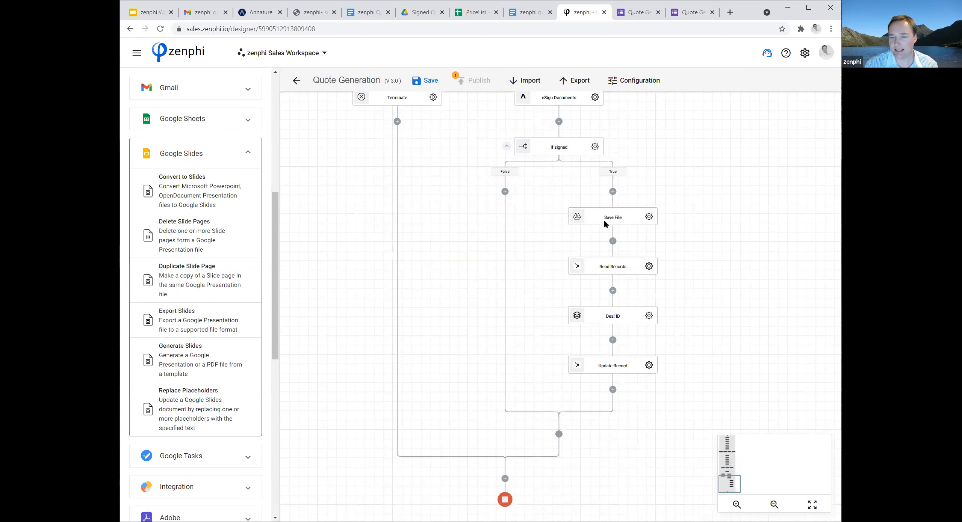
left_click(736, 505)
left_click(736, 505)
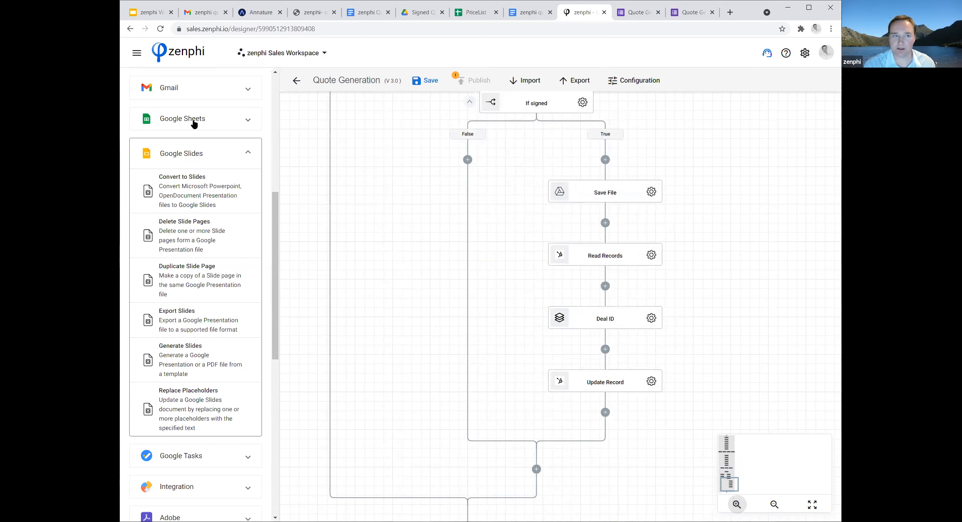
left_click(247, 93)
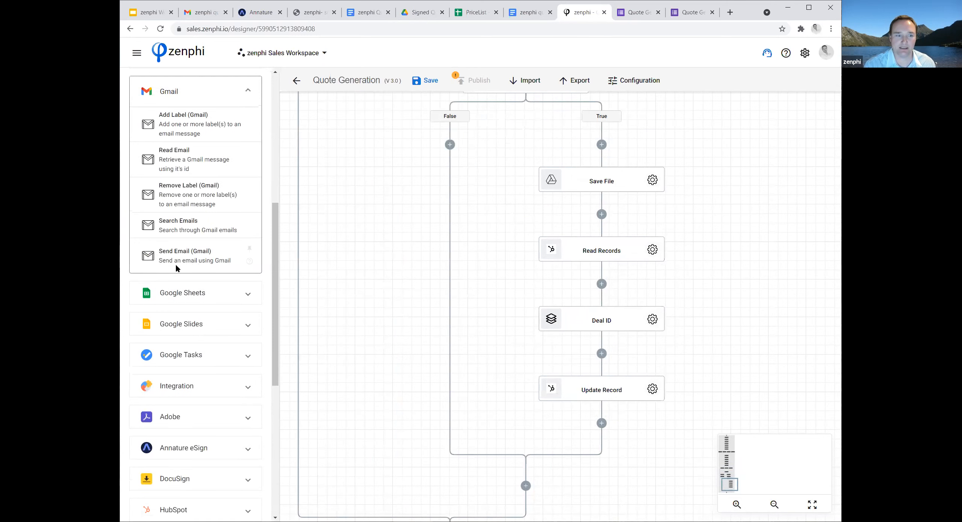
left_click_drag(146, 259, 602, 215)
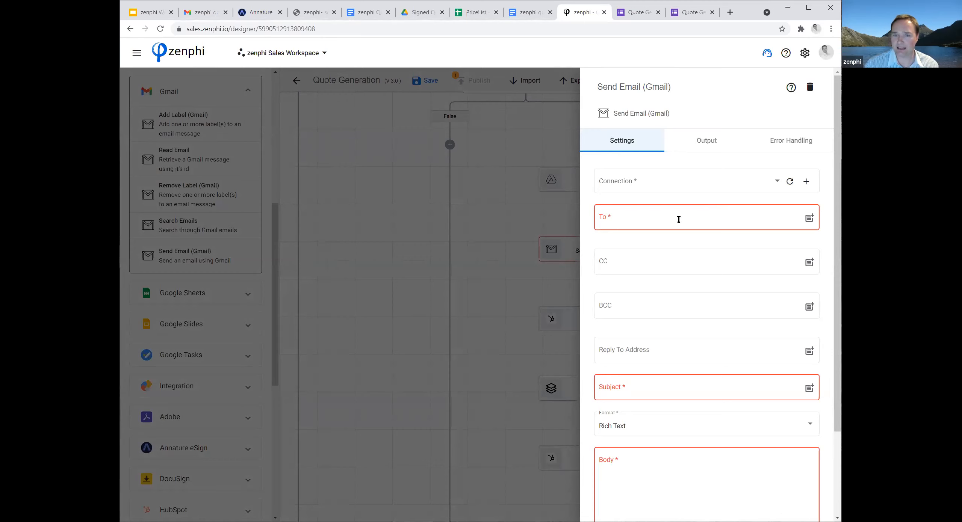
Attach the signed document's Payload token from eSign Documents to the Gmail email and close the action's settings.
scroll(679, 218, "down", 1)
left_click(739, 175)
scroll(758, 287, "down", 1)
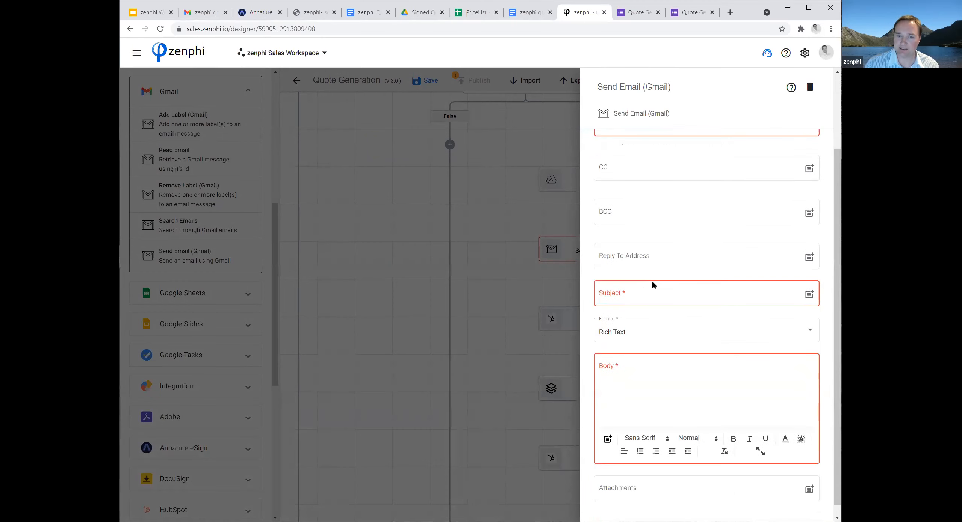
left_click(642, 364)
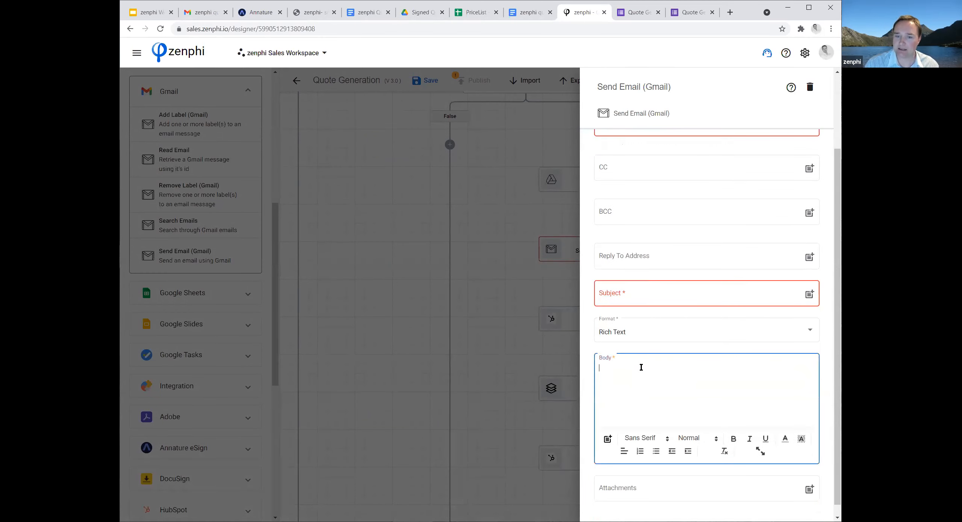
scroll(734, 387, "down", 1)
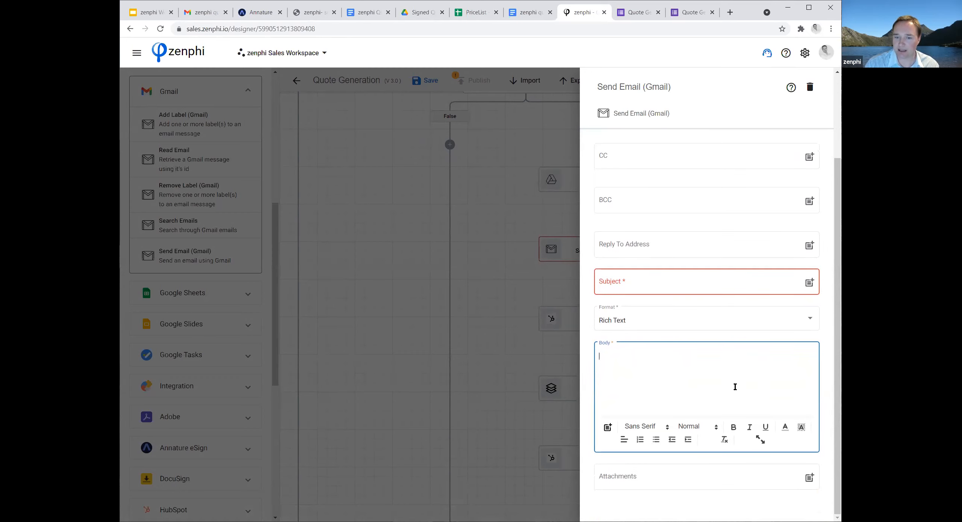
left_click(700, 483)
left_click(809, 479)
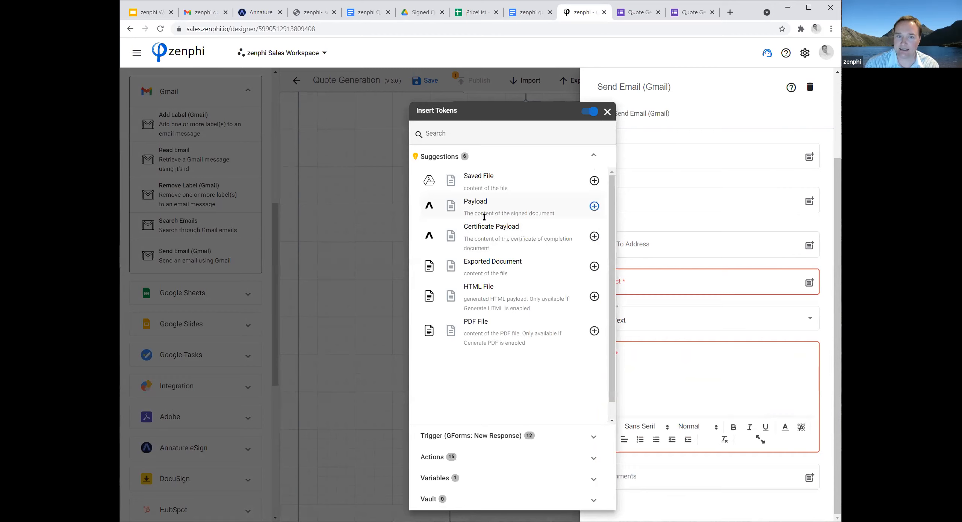
left_click(594, 206)
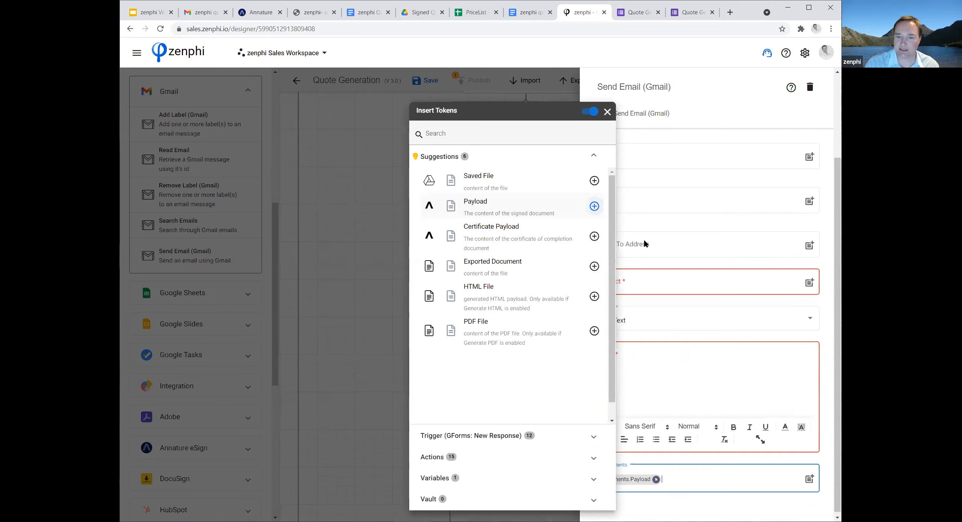
left_click(716, 508)
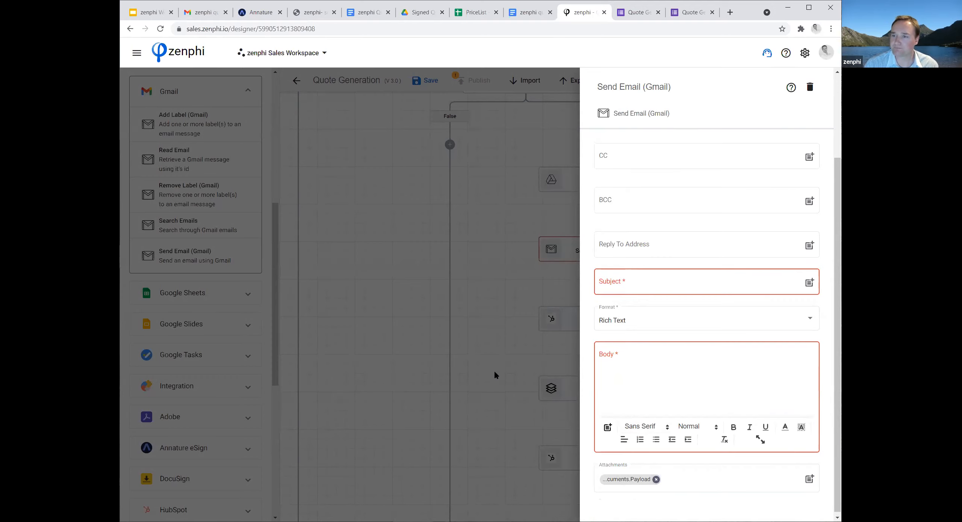
left_click(415, 327)
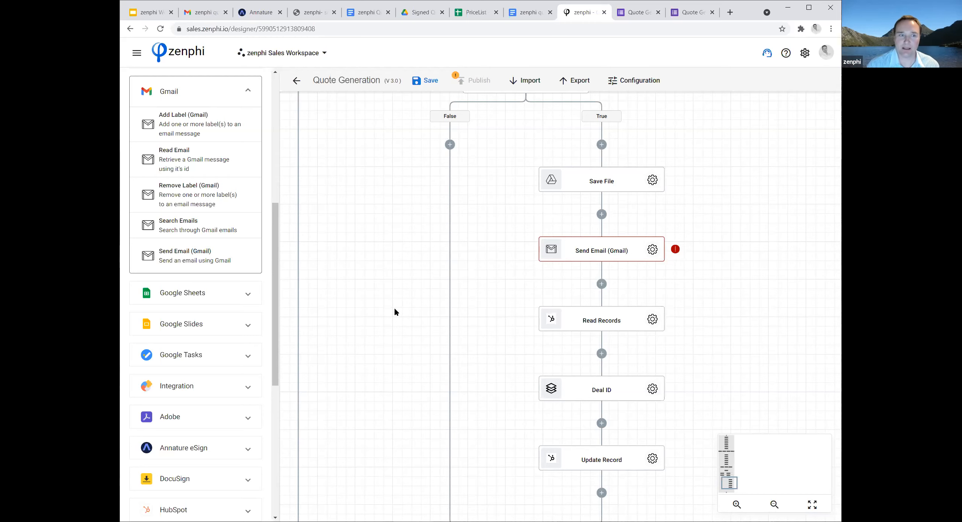
scroll(639, 303, "up", 2)
scroll(714, 300, "up", 12)
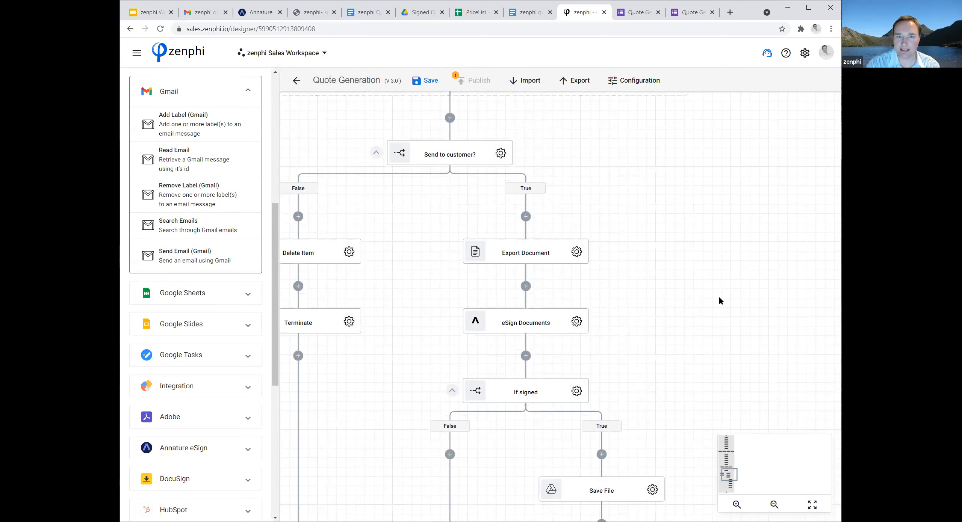
scroll(724, 310, "up", 3)
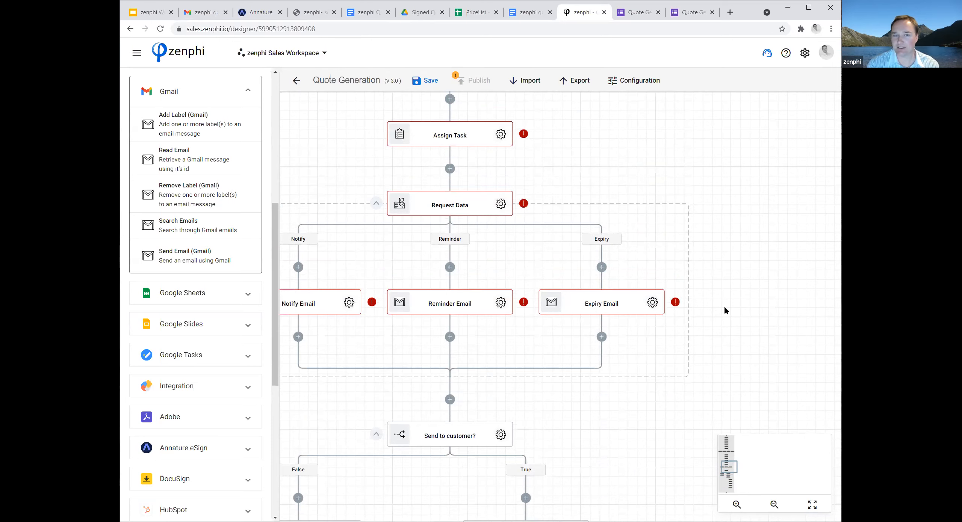
scroll(726, 305, "up", 3)
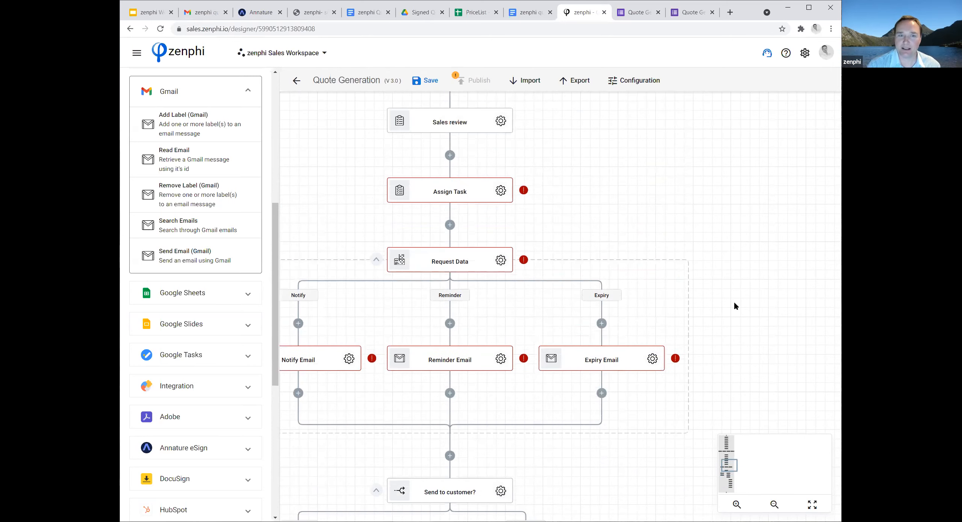
scroll(714, 290, "up", 1)
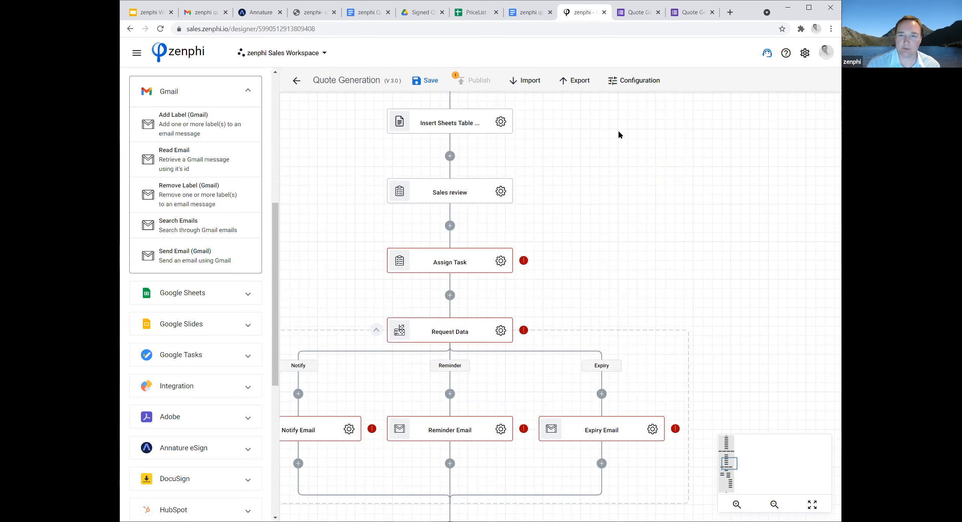